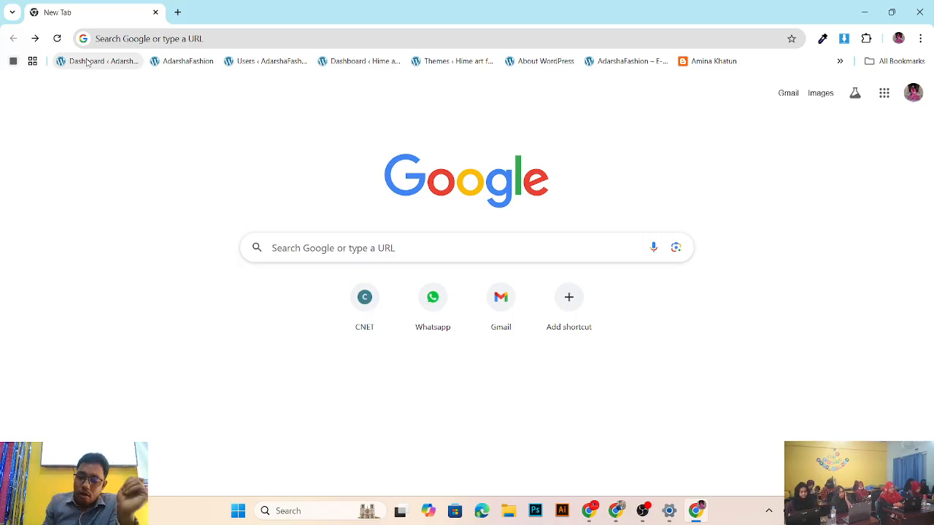
# Step: Log in to the AdarshaFashion WordPress site with the prefilled credentials and view its dashboard at 110% zoom
pyautogui.click(106, 64)
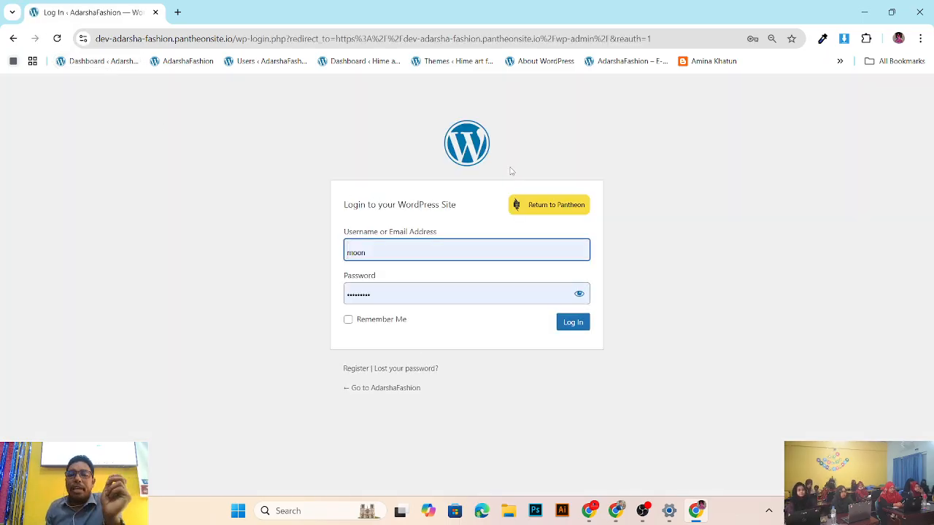
pyautogui.click(574, 322)
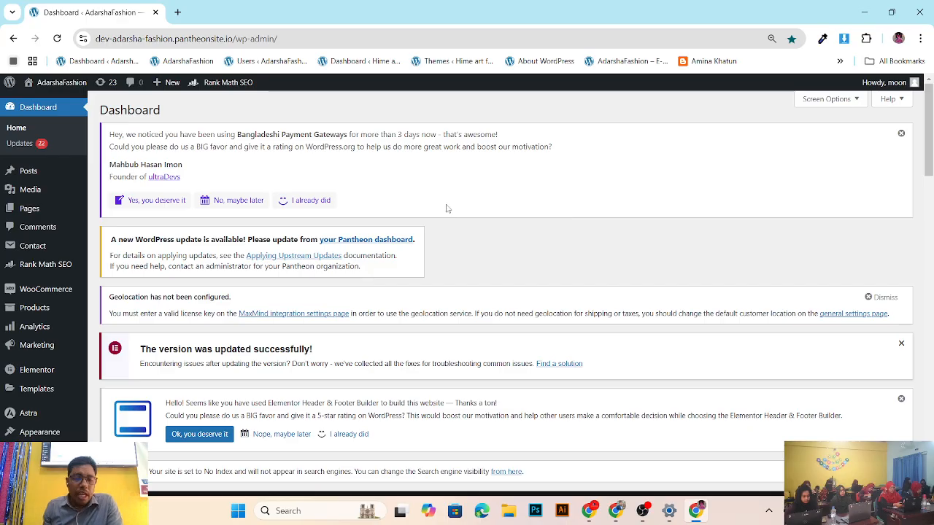
pyautogui.hotkey('ctrl', '+')
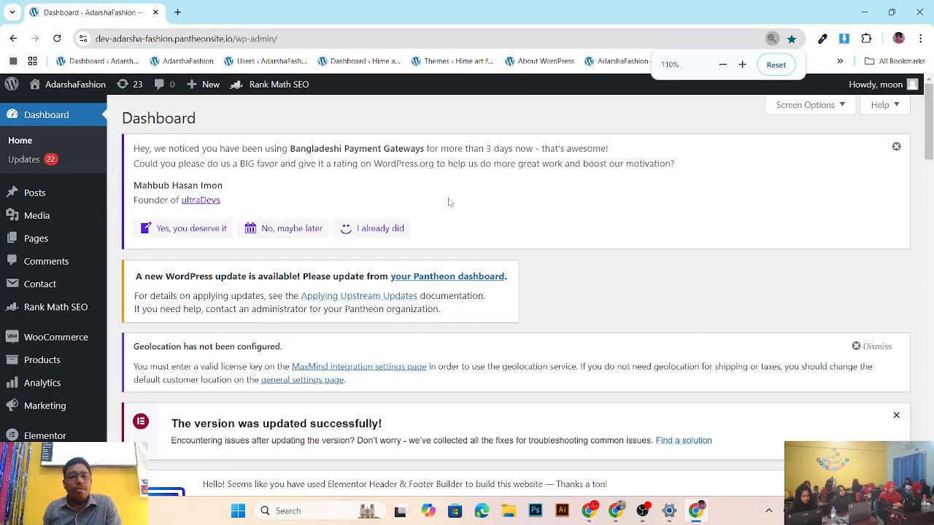
pyautogui.scroll(-1, 449, 202)
pyautogui.scroll(1, 449, 202)
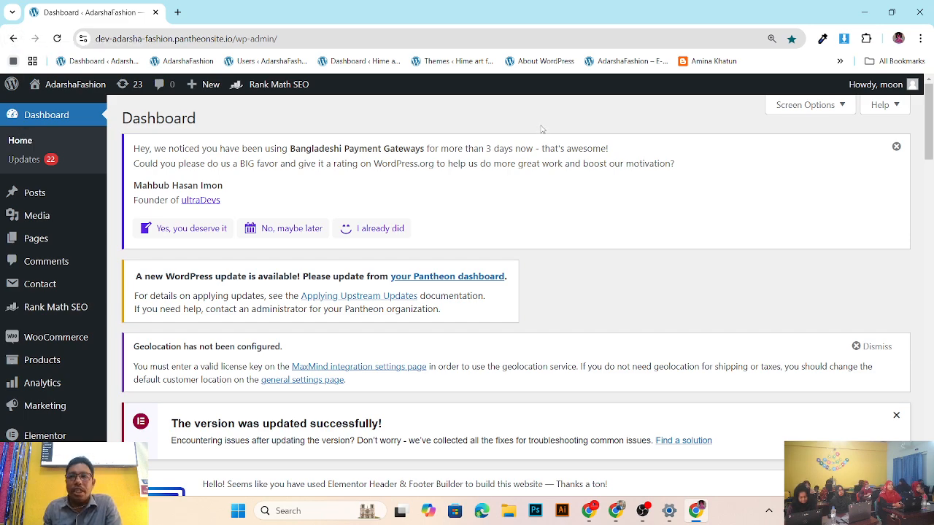
pyautogui.scroll(-3, 540, 128)
pyautogui.scroll(3, 436, 187)
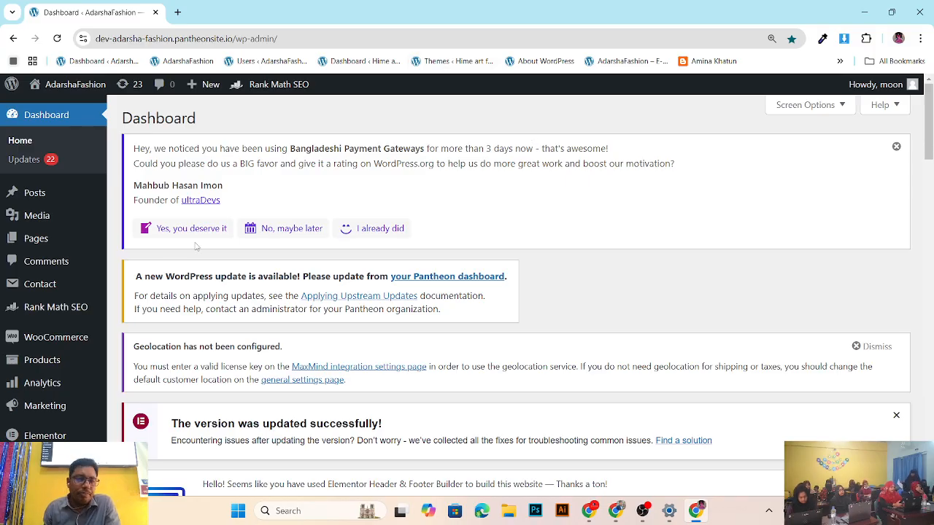
# Step: Leave the dashboard, add a blank second tab, and load the bookmarked AdarshaFashion home page in the first tab
pyautogui.click(13, 38)
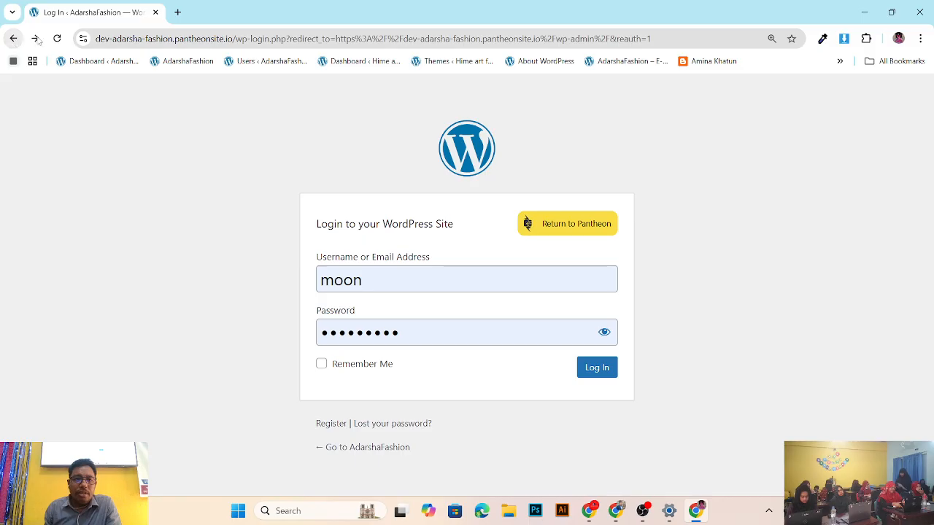
pyautogui.click(177, 12)
pyautogui.click(121, 16)
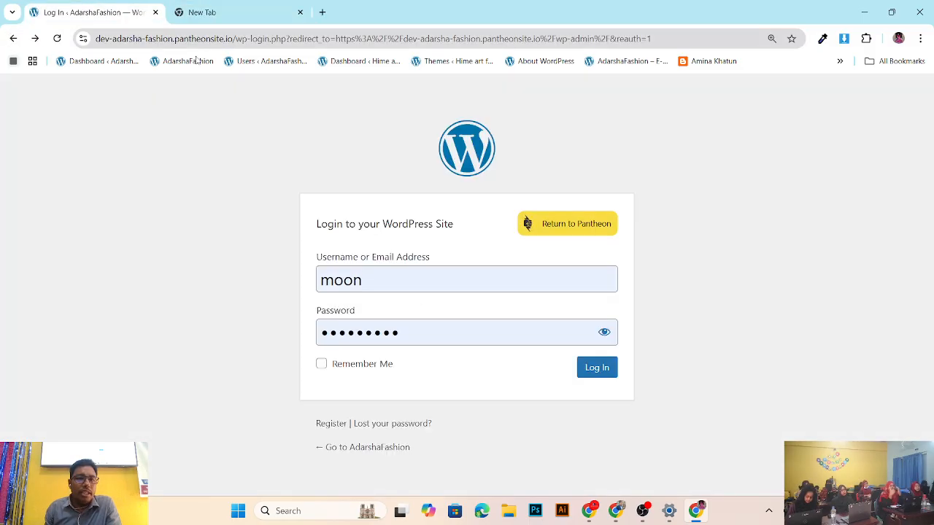
pyautogui.click(193, 64)
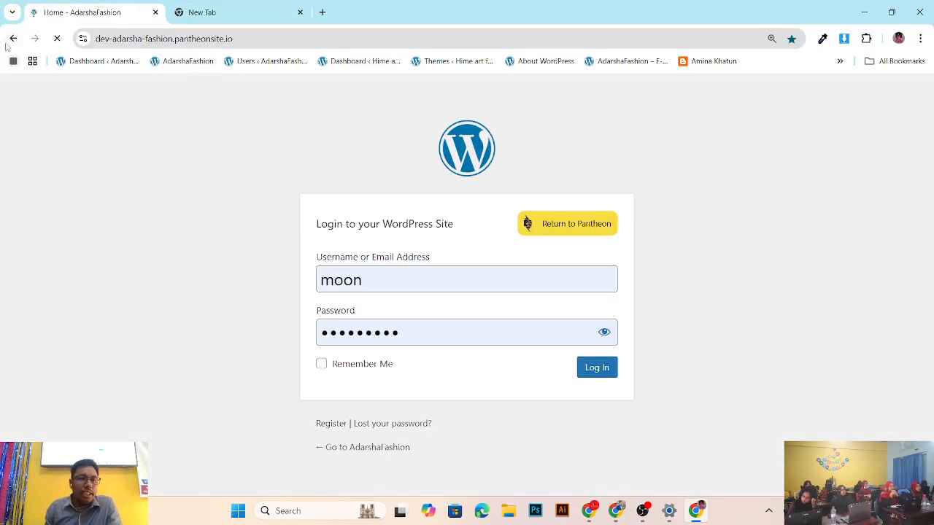
# Step: Copy the full address of the AdarshaFashion home page and load it in the second tab
pyautogui.click(304, 40)
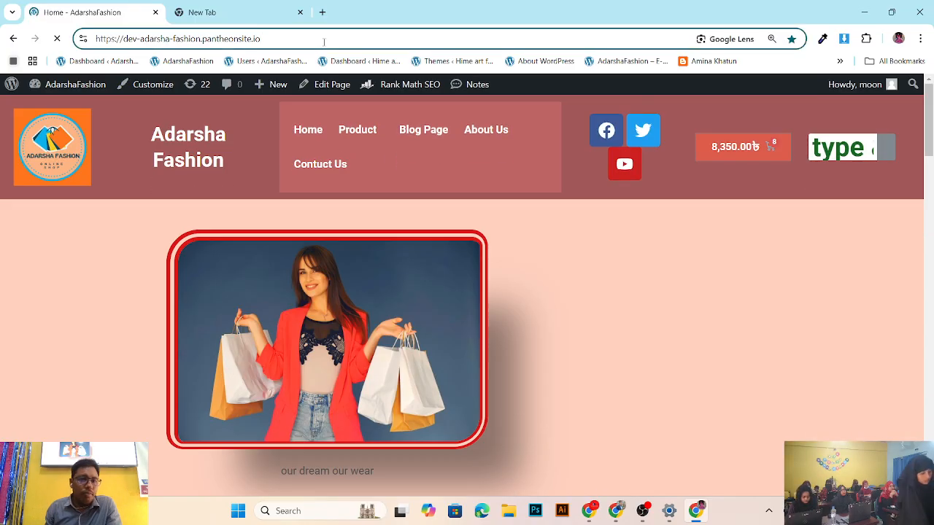
pyautogui.click(322, 39)
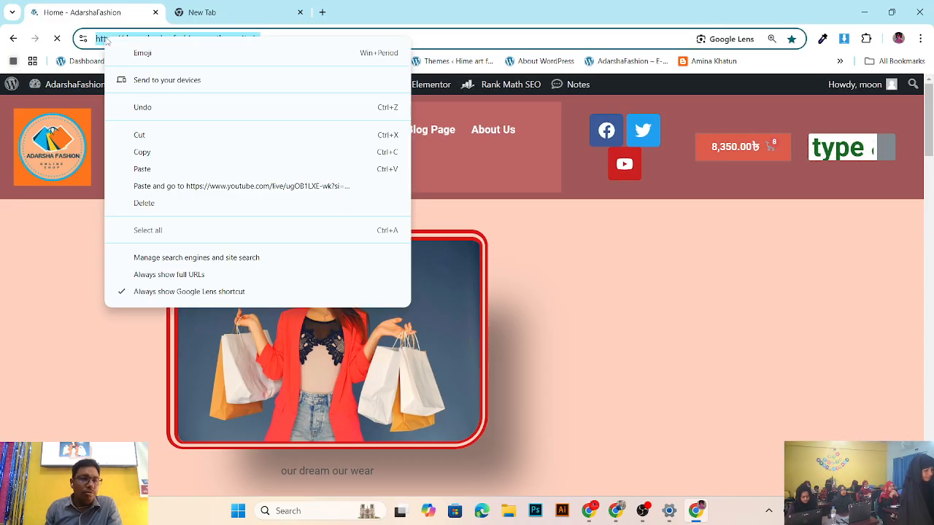
pyautogui.rightClick(106, 40)
pyautogui.click(142, 151)
pyautogui.click(241, 12)
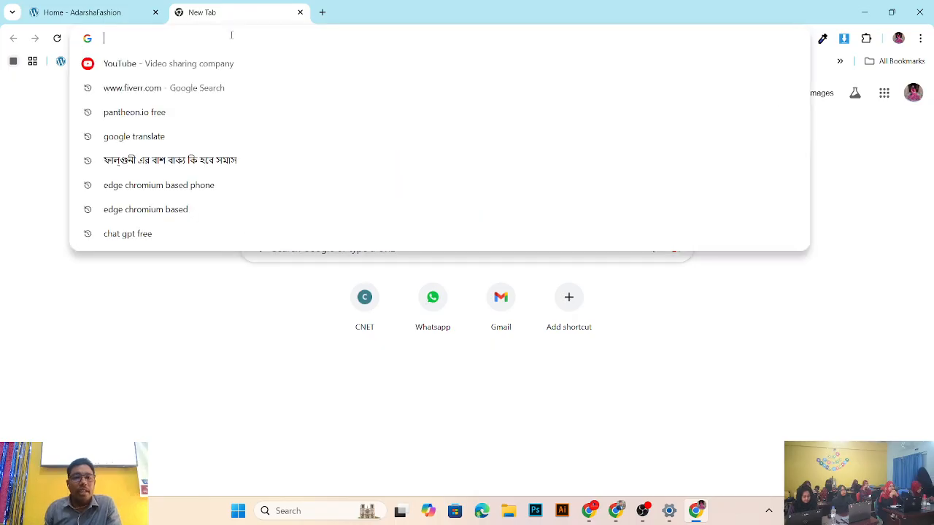
pyautogui.click(232, 35)
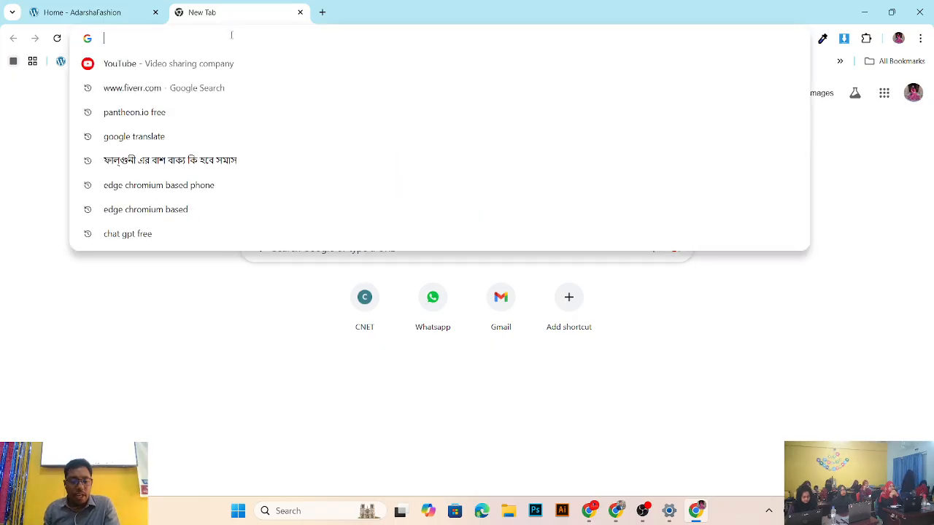
pyautogui.hotkey('ctrl', 'v')
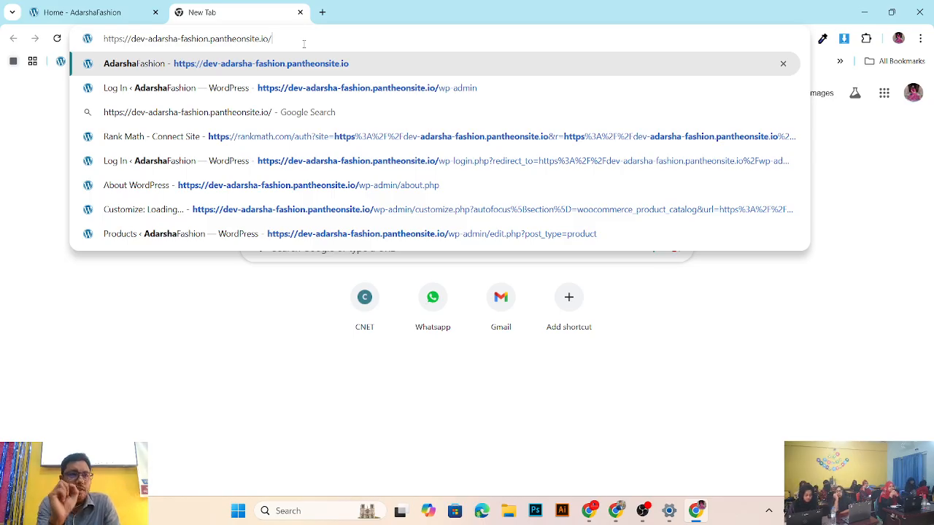
pyautogui.press('Return')
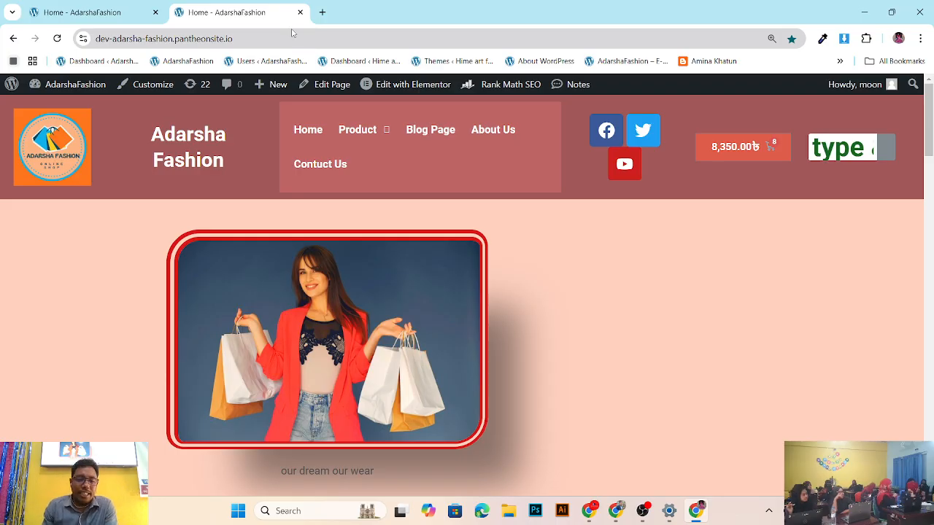
# Step: Enlarge the home page to 150% zoom
pyautogui.click(440, 38)
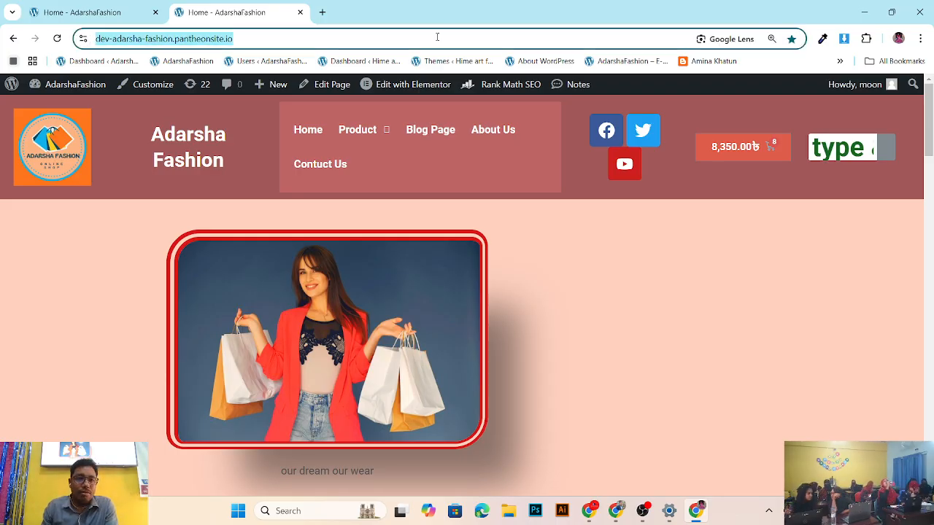
pyautogui.doubleClick(443, 38)
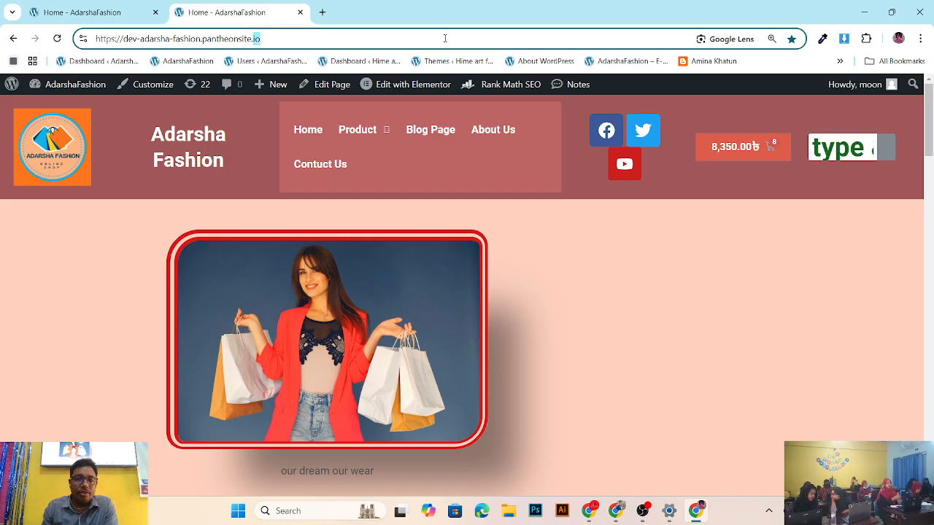
pyautogui.click(772, 38)
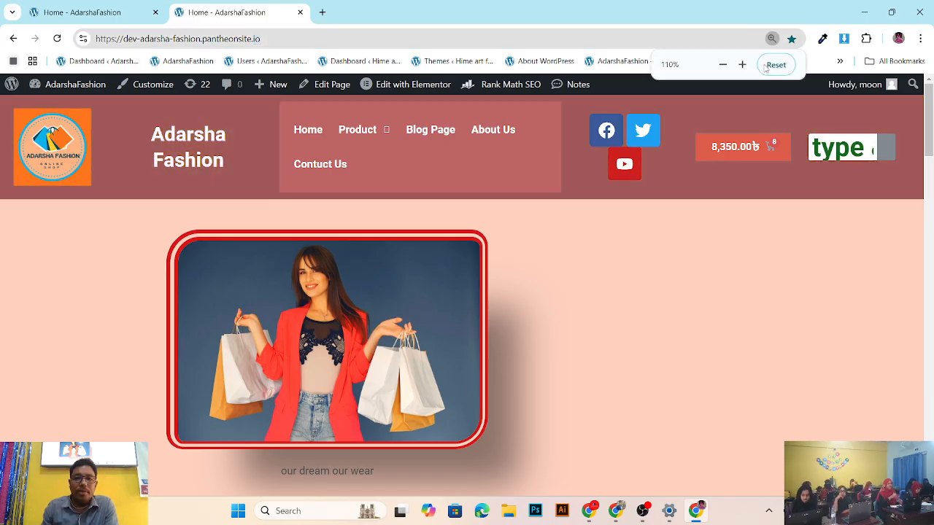
pyautogui.click(742, 65)
pyautogui.click(742, 64)
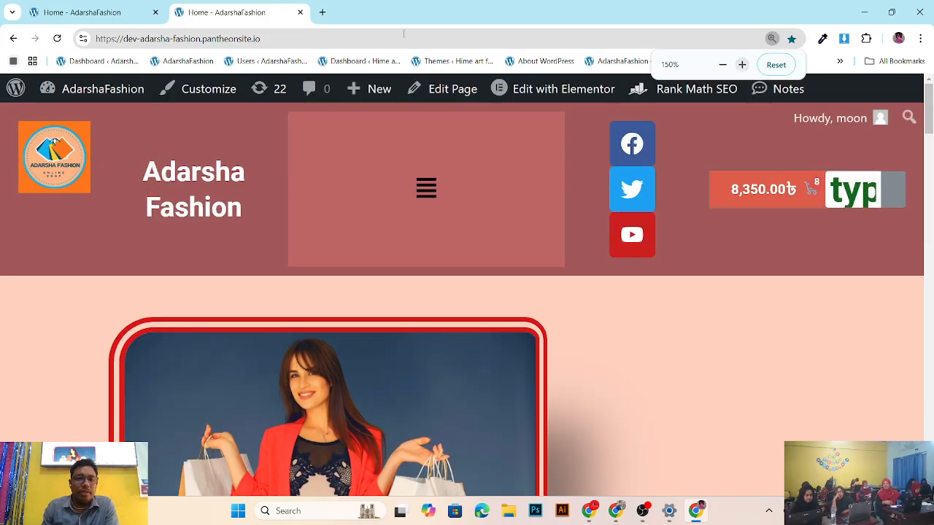
# Step: Append /wp-admin to the site's address and load the WordPress admin dashboard
pyautogui.click(482, 38)
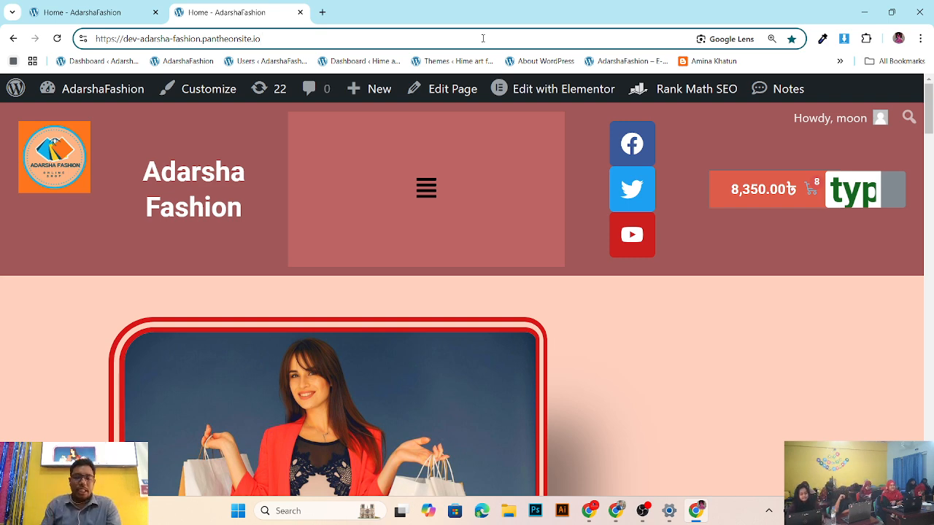
pyautogui.write('?')
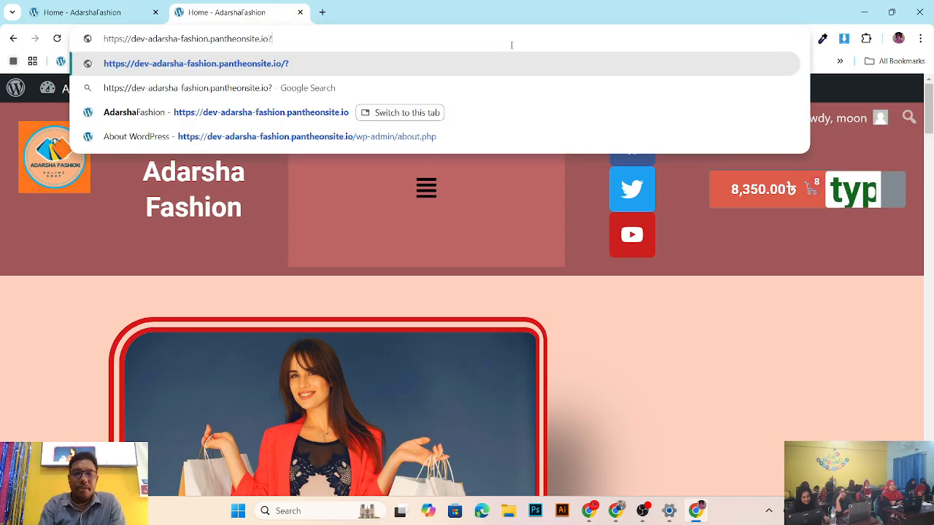
pyautogui.press('BackSpace')
pyautogui.write('/')
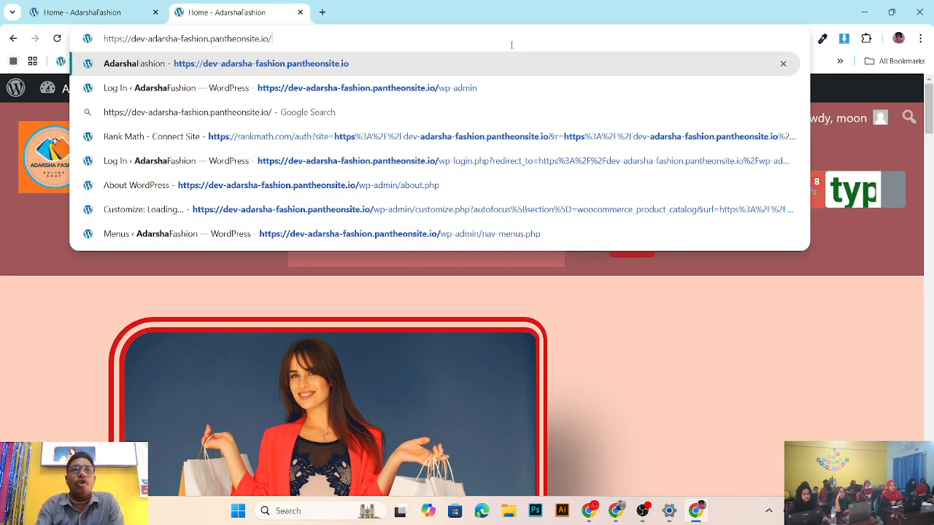
pyautogui.write('w')
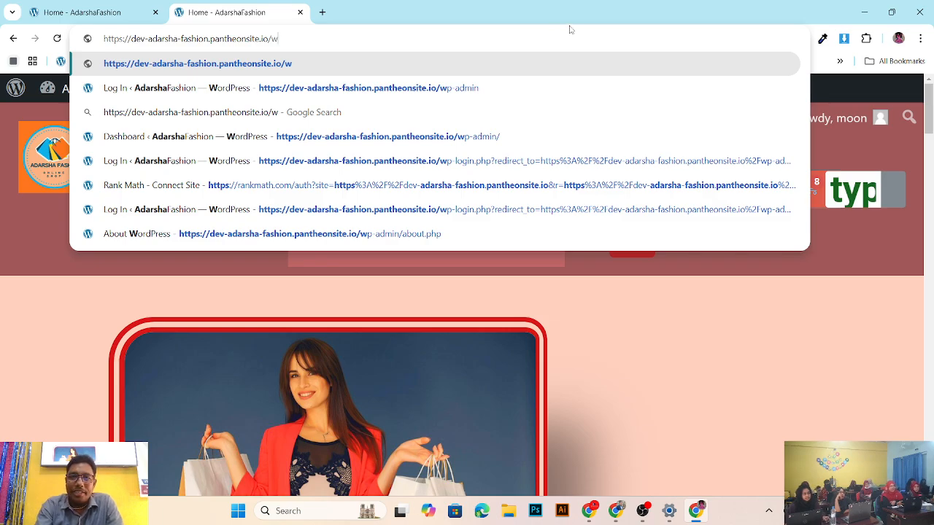
pyautogui.write('p-')
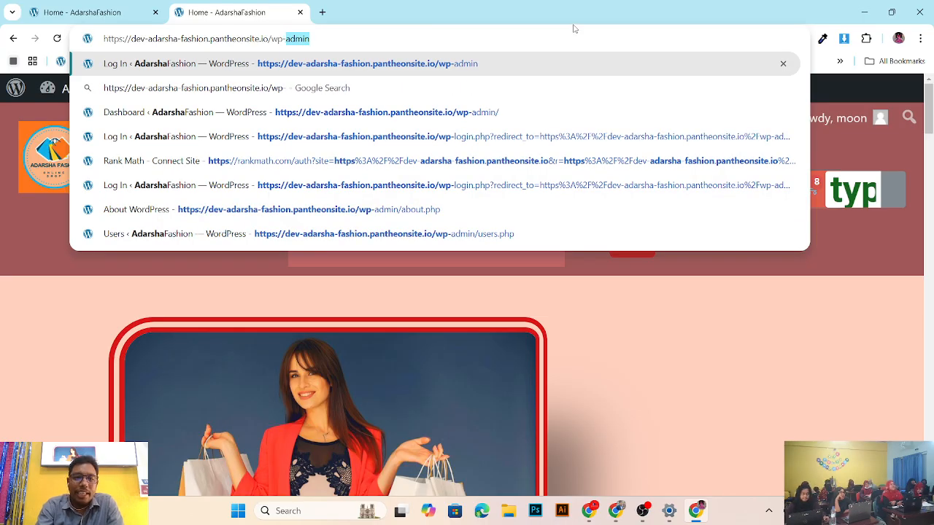
pyautogui.write('admi')
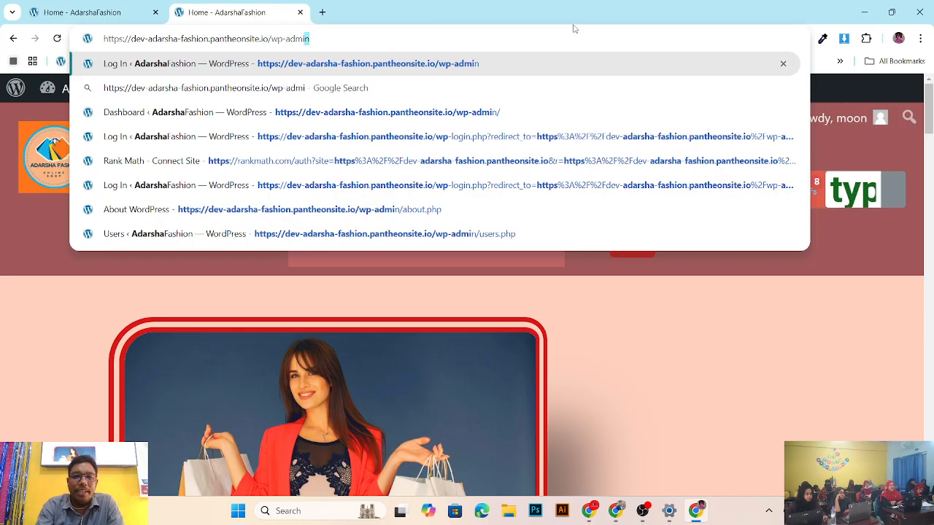
pyautogui.write('m')
pyautogui.press('BackSpace')
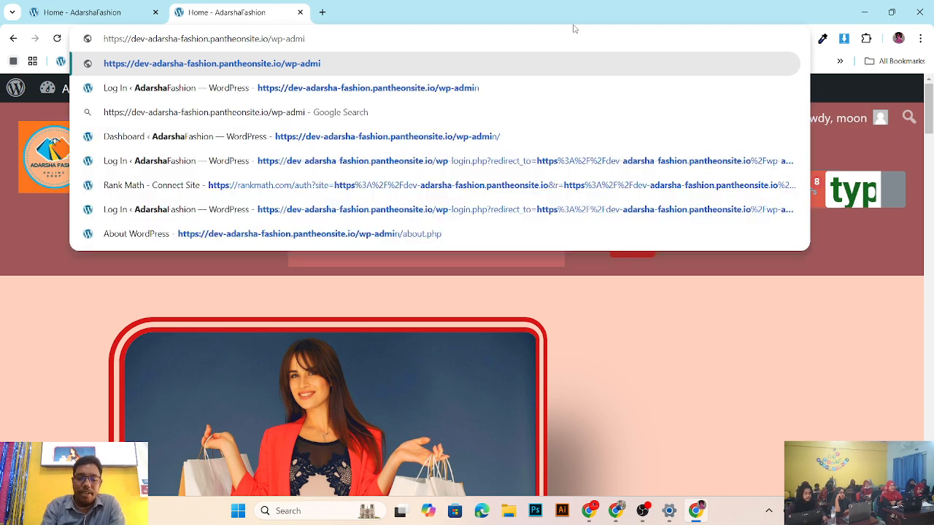
pyautogui.write('n')
pyautogui.press('Return')
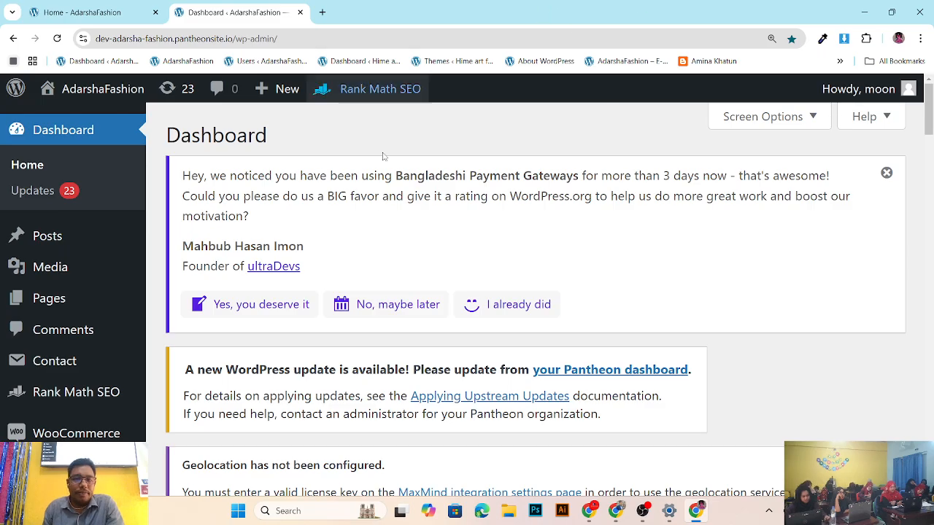
# Step: Reduce the dashboard zoom to 110% and log out of the WordPress account
pyautogui.hotkey('ctrl', '-')
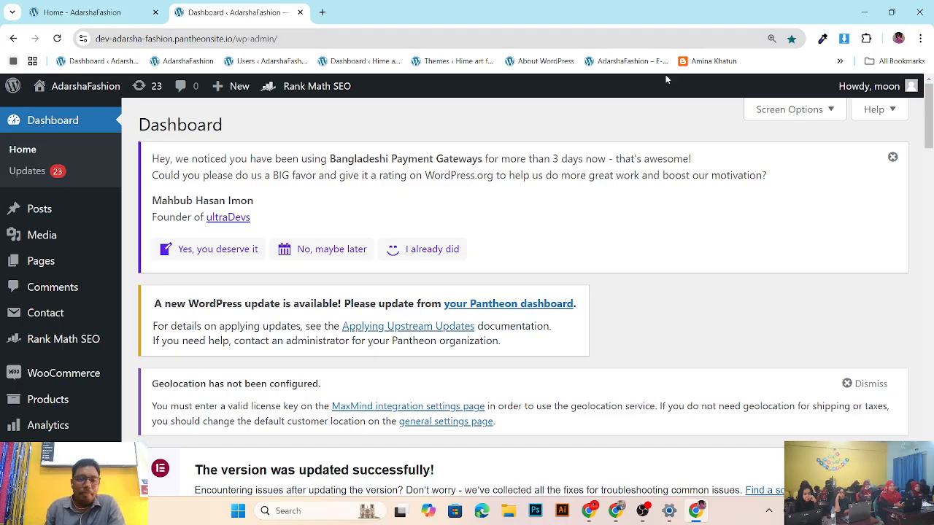
pyautogui.hotkey('ctrl', '-')
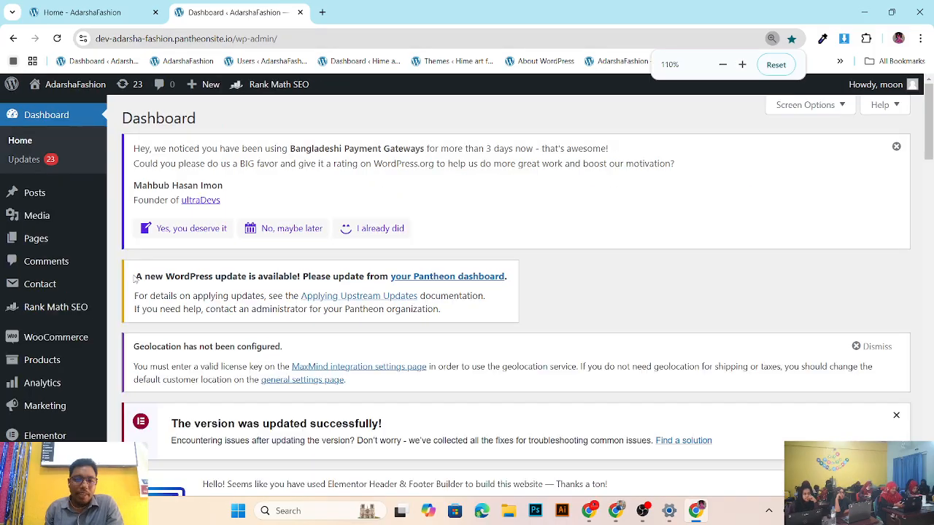
pyautogui.click(385, 43)
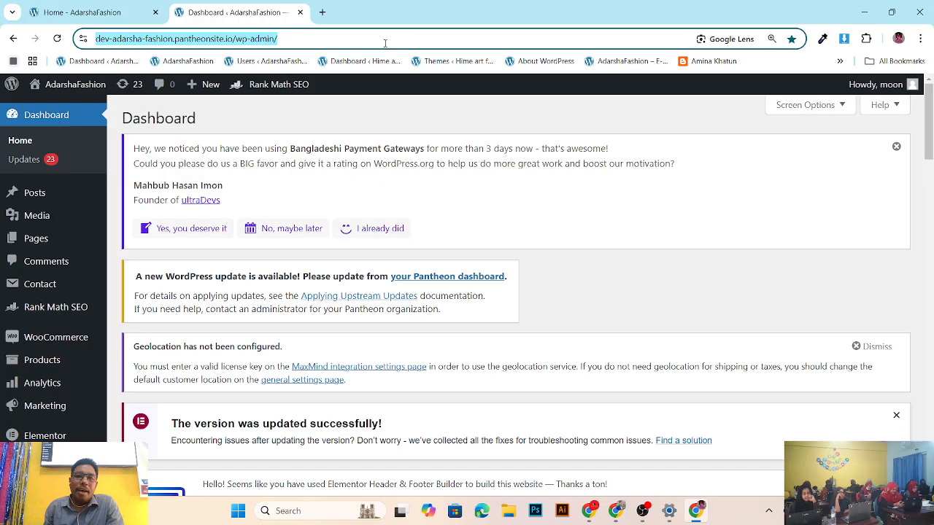
pyautogui.click(386, 43)
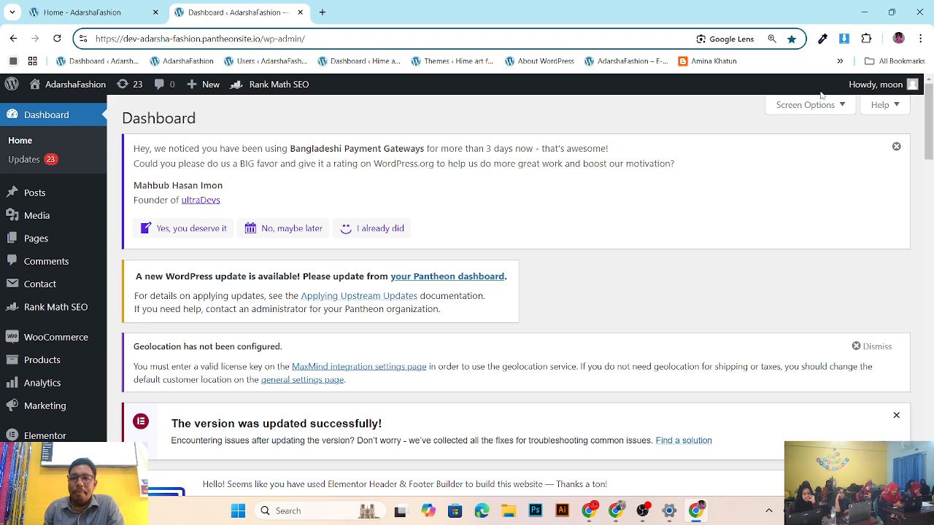
pyautogui.click(896, 108)
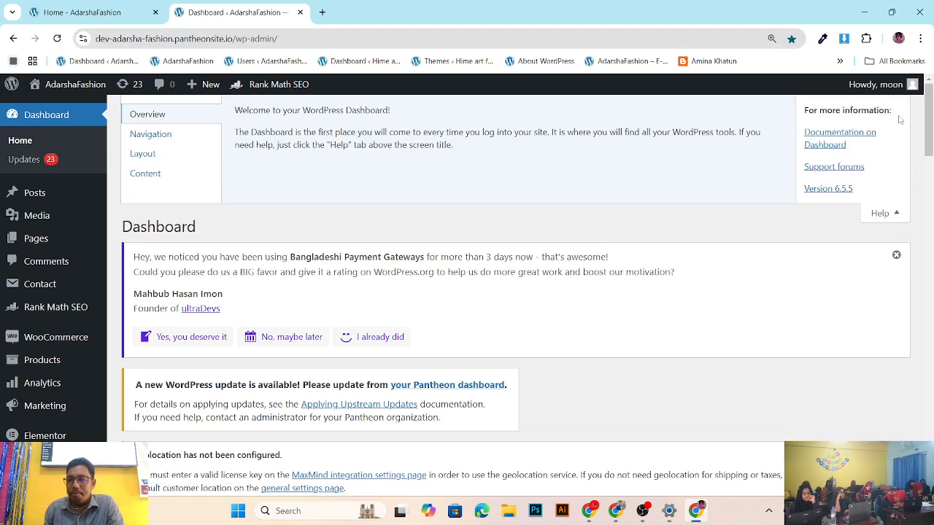
pyautogui.moveTo(876, 84)
pyautogui.click(839, 146)
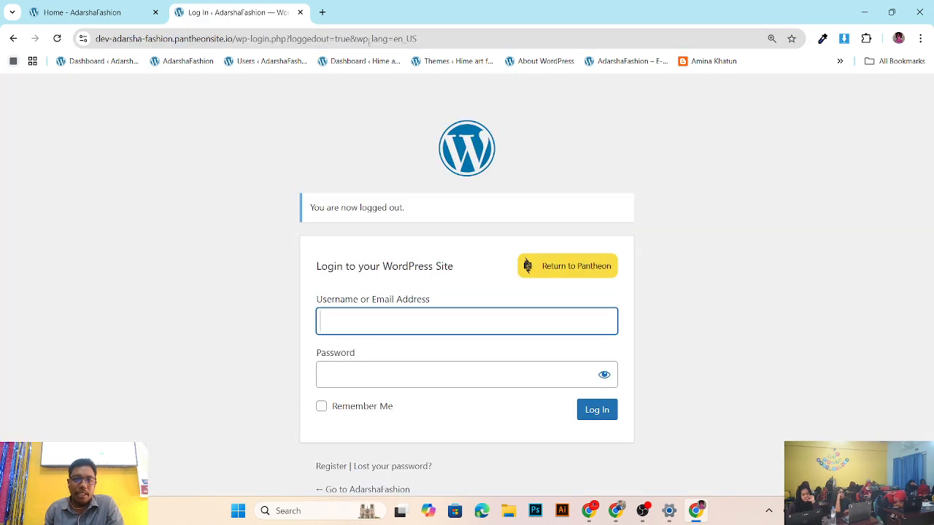
# Step: Open the bookmarked AdarshaFashion home page in a new tab and switch to that tab
pyautogui.click(369, 40)
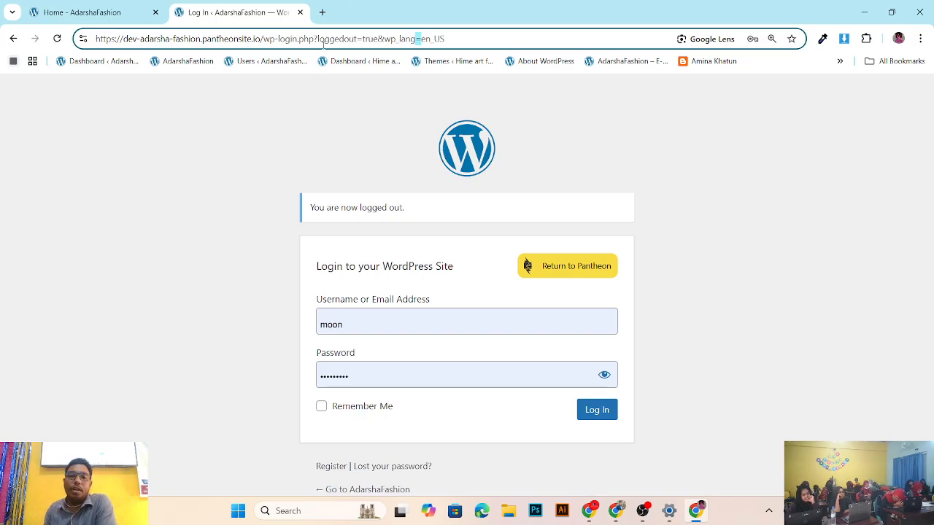
pyautogui.rightClick(191, 64)
pyautogui.click(219, 77)
pyautogui.click(353, 10)
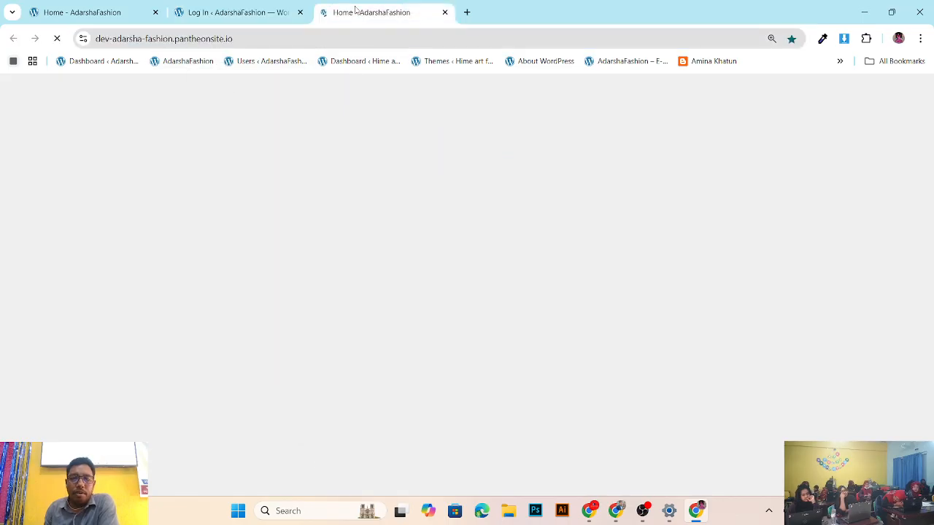
# Step: Append /wp-admin to the AdarshaFashion site address and load the WordPress login page
pyautogui.click(316, 36)
pyautogui.click(316, 37)
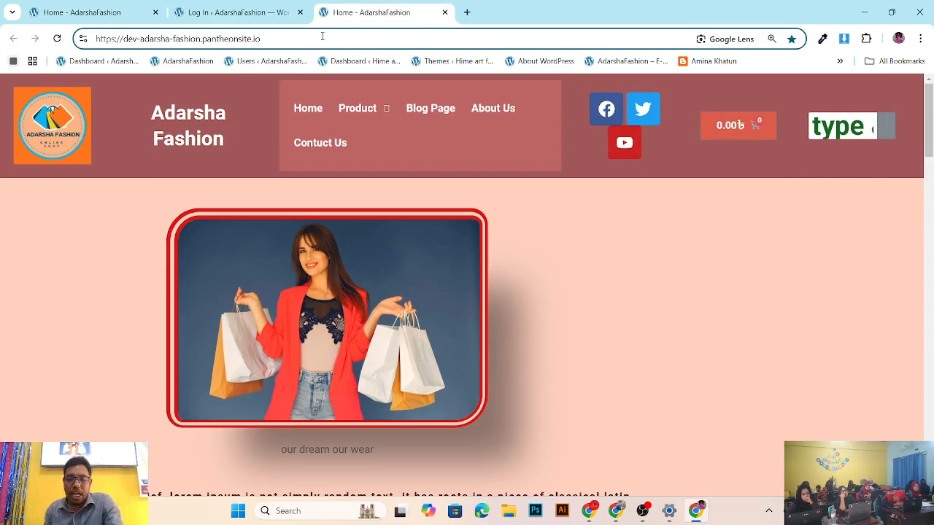
pyautogui.write('/')
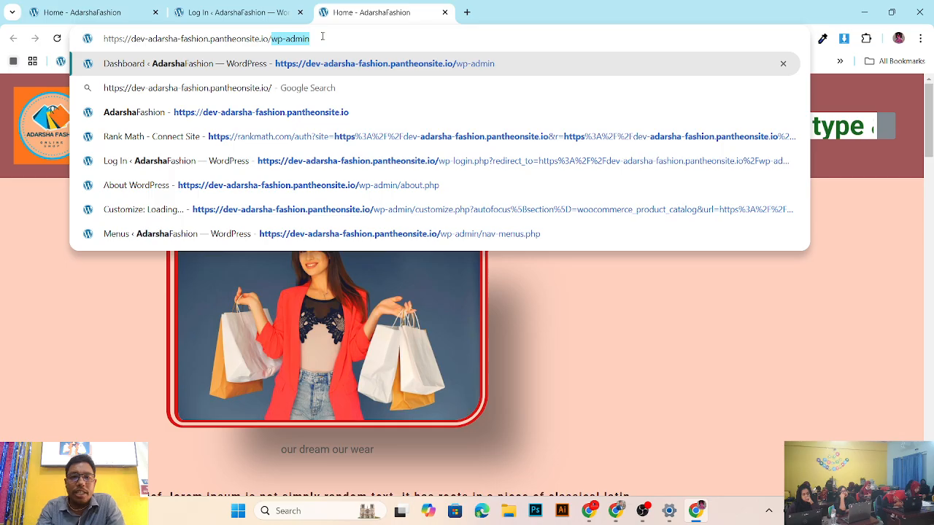
pyautogui.press('Right')
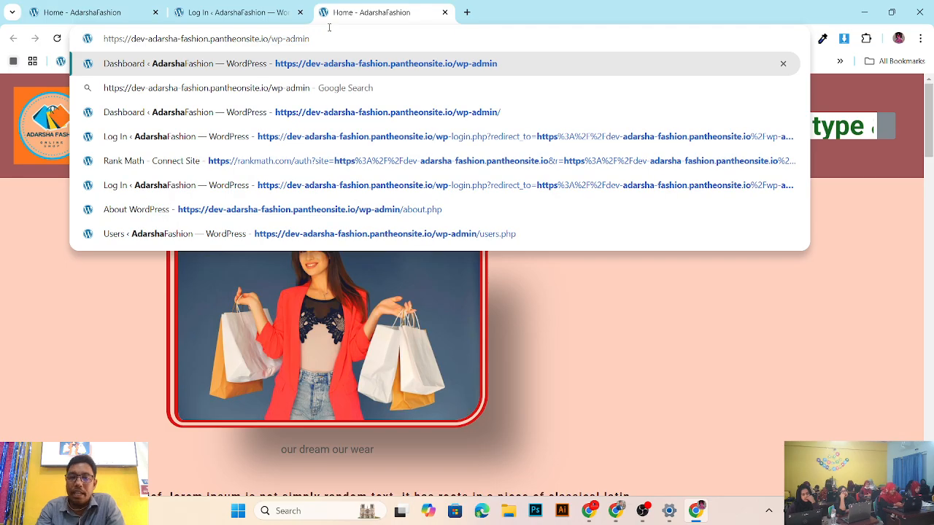
pyautogui.press('Return')
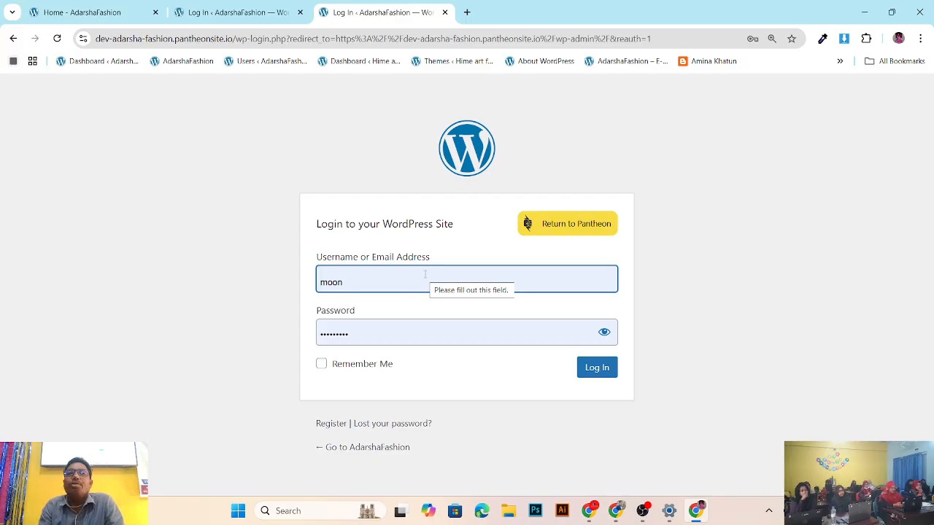
# Step: Log in to the WordPress site with the autofilled username and password
pyautogui.click(410, 330)
pyautogui.click(626, 412)
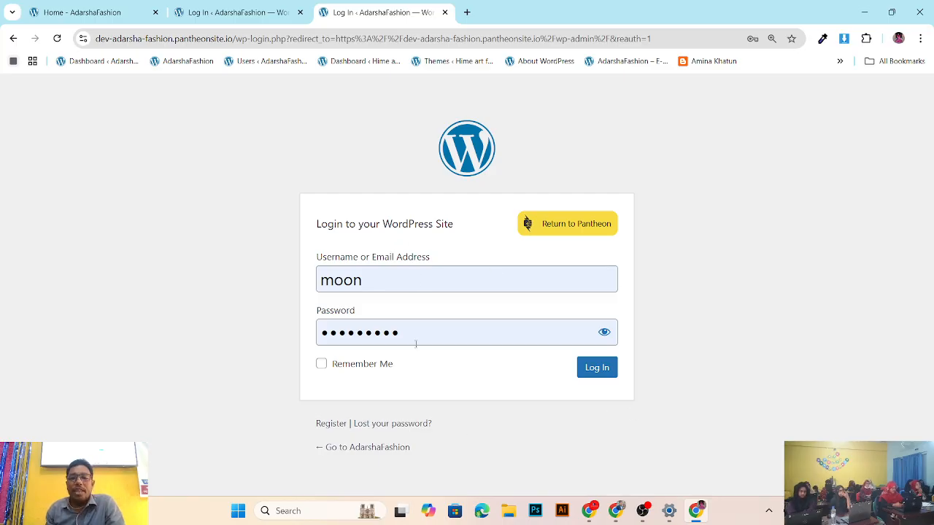
pyautogui.click(613, 371)
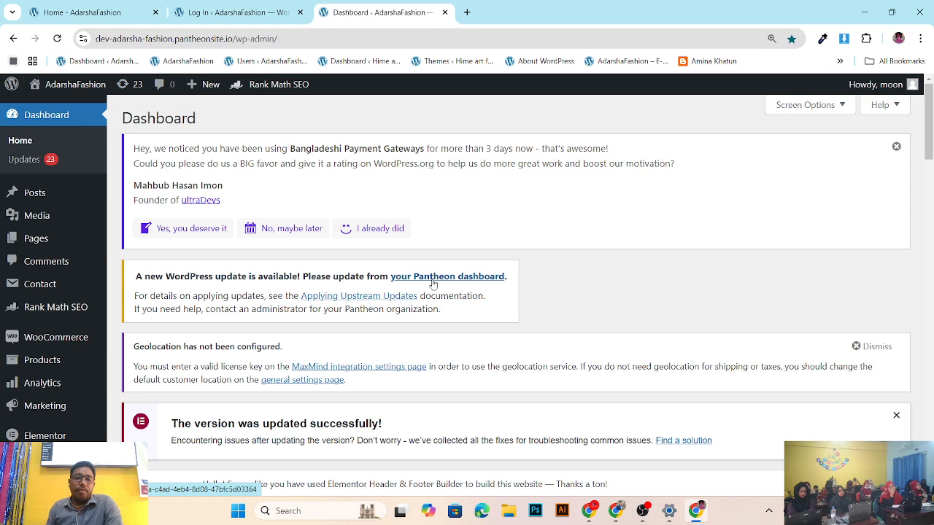
# Step: Look over the dashboard's admin sections, including WooCommerce, and open the Plugins page
pyautogui.scroll(-2, 55, 222)
pyautogui.moveTo(66, 251)
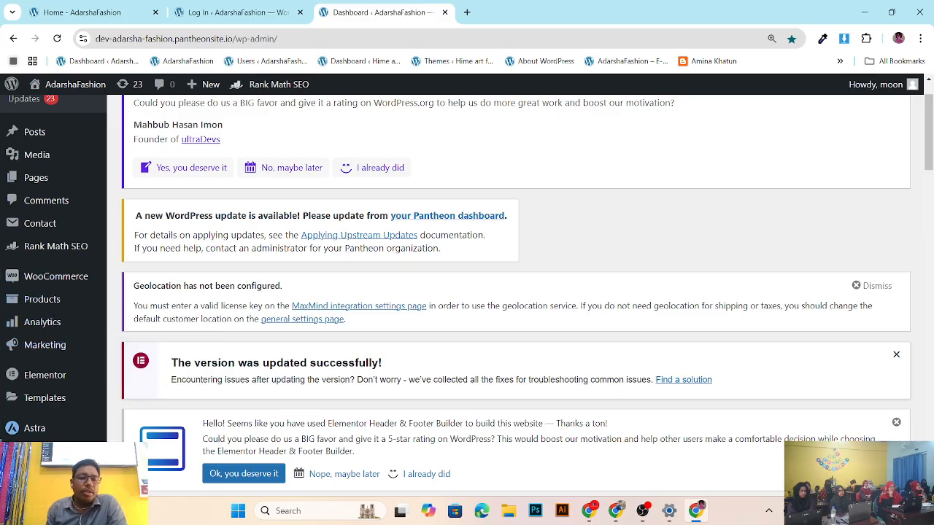
pyautogui.moveTo(45, 478)
pyautogui.scroll(1, 45, 458)
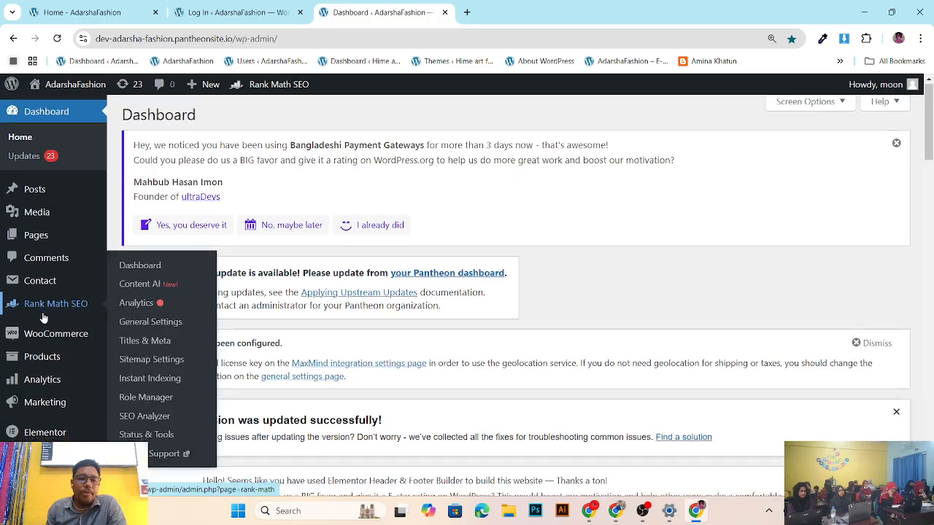
pyautogui.scroll(-2, 40, 306)
pyautogui.moveTo(57, 219)
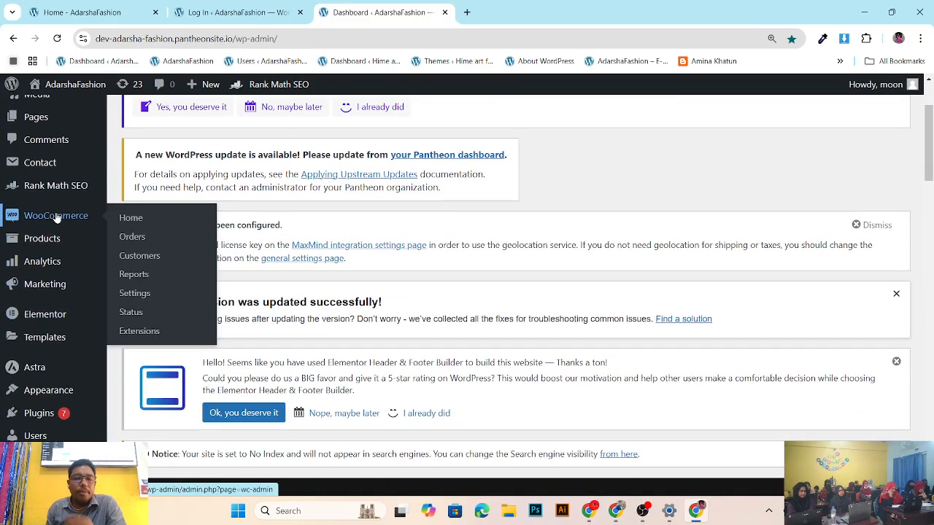
pyautogui.scroll(-1, 44, 391)
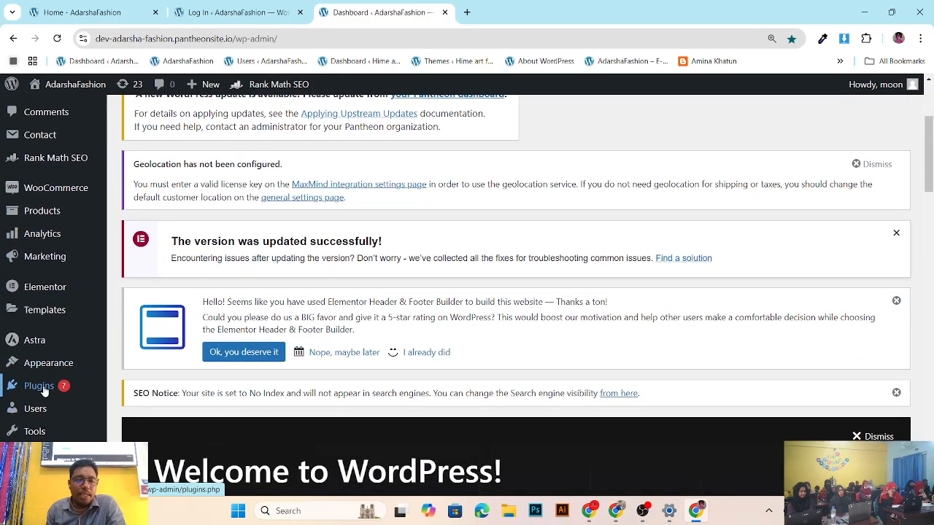
pyautogui.click(40, 386)
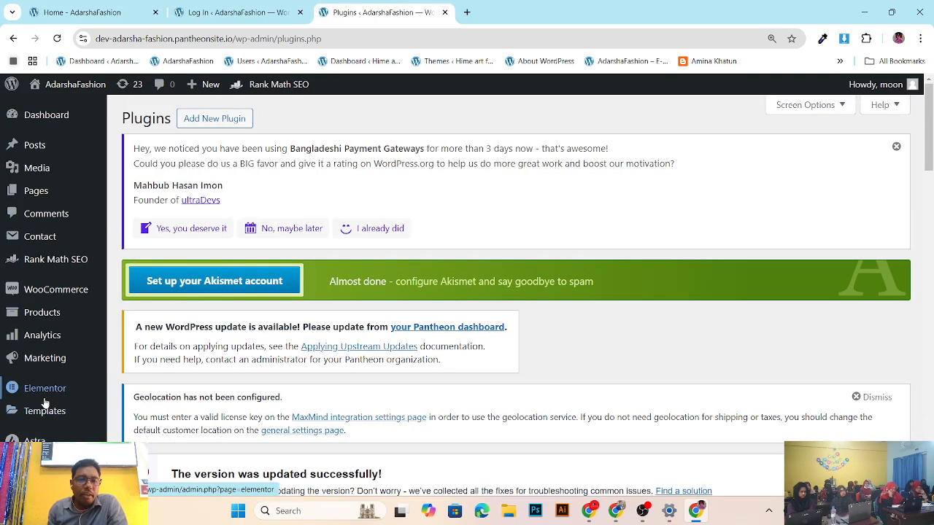
# Step: Open the Installed Plugins list and review the site's plugins down to WooCommerce
pyautogui.scroll(-2, 73, 346)
pyautogui.scroll(-1, 73, 345)
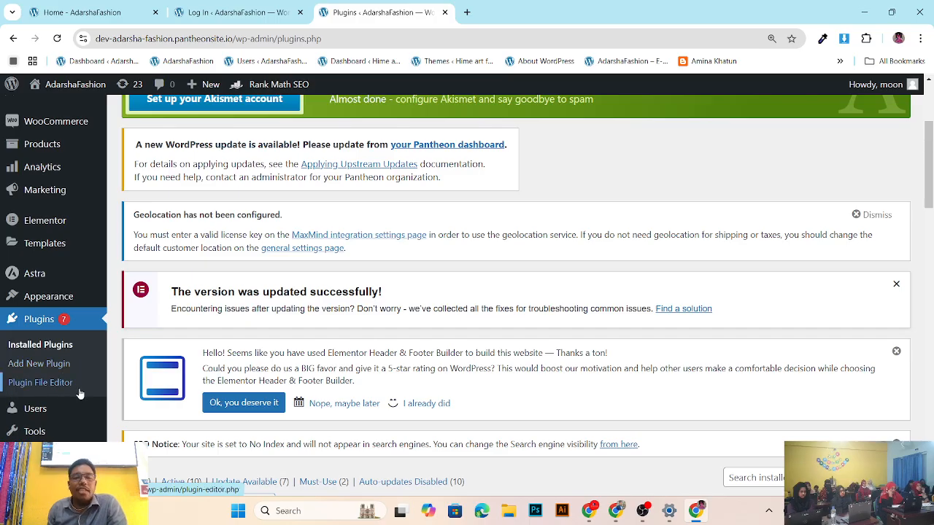
pyautogui.click(43, 350)
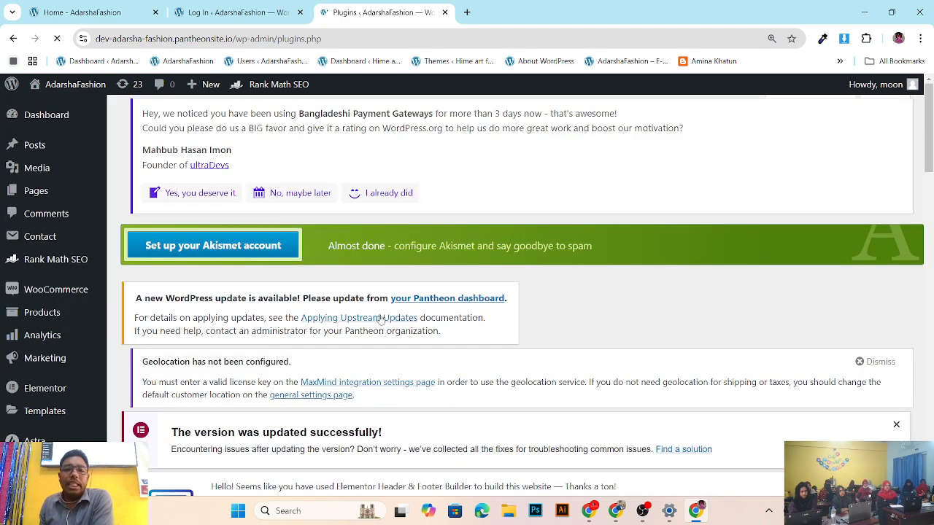
pyautogui.scroll(-5, 24, 323)
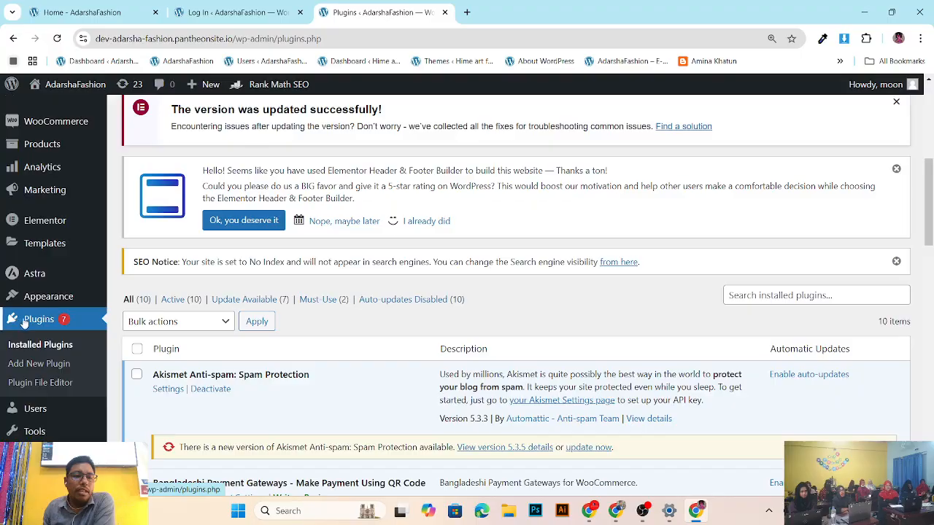
pyautogui.scroll(-5, 330, 317)
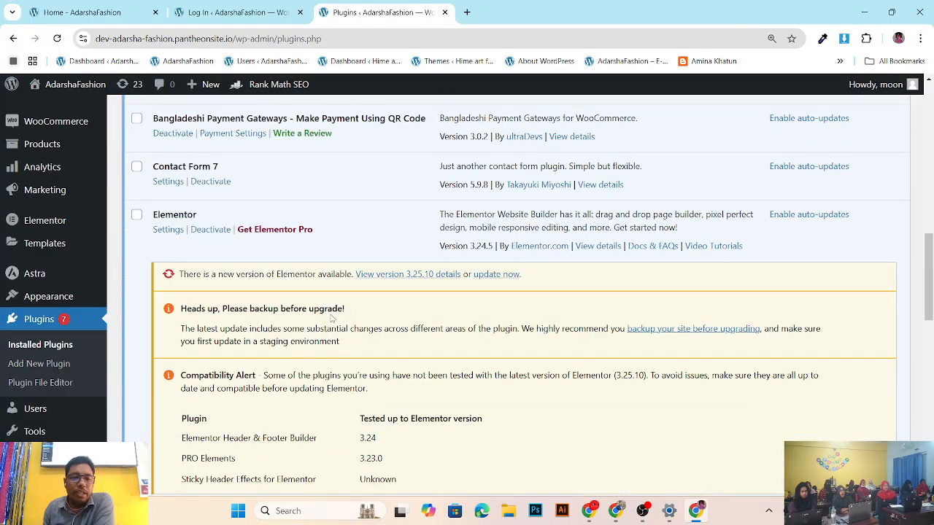
pyautogui.scroll(-10, 331, 317)
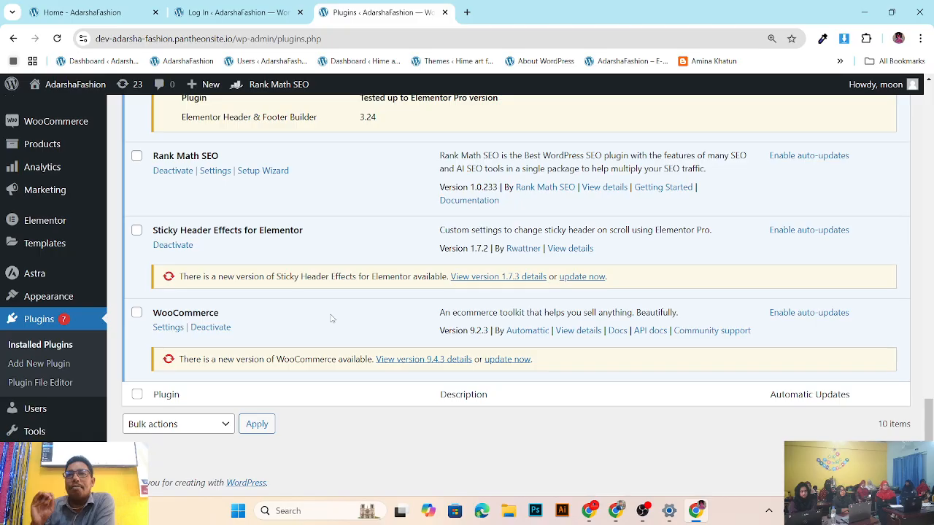
# Step: Open the Add New Plugin page and examine its upload option, plugin categories and featured plugins
pyautogui.click(32, 367)
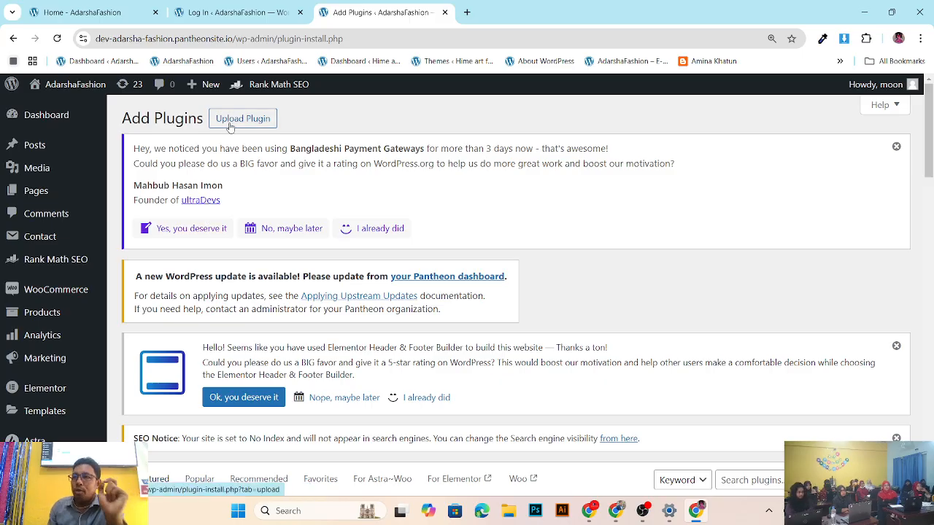
pyautogui.scroll(-3, 234, 135)
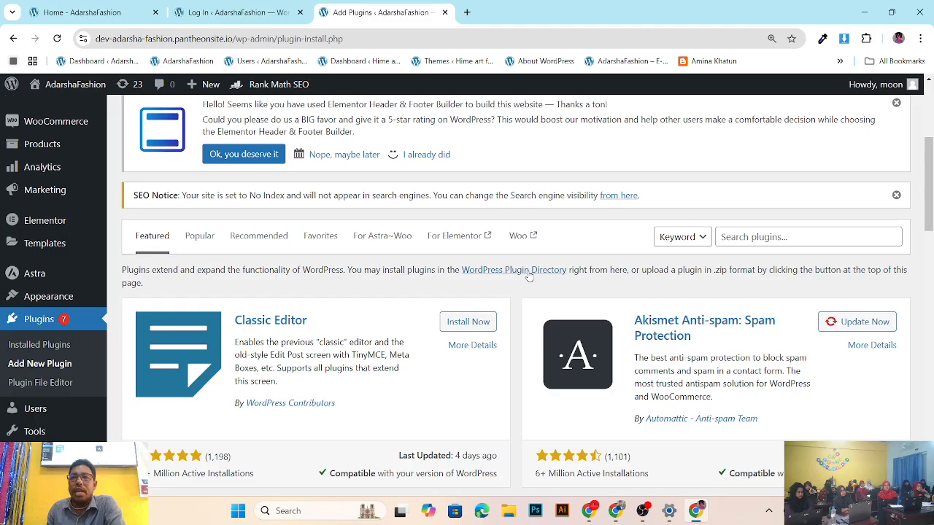
pyautogui.scroll(4, 317, 253)
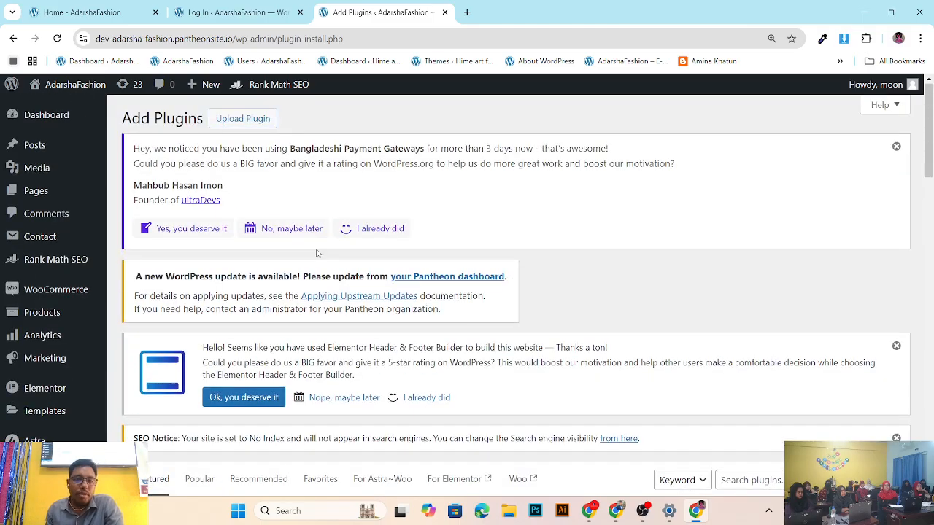
pyautogui.scroll(-5, 317, 254)
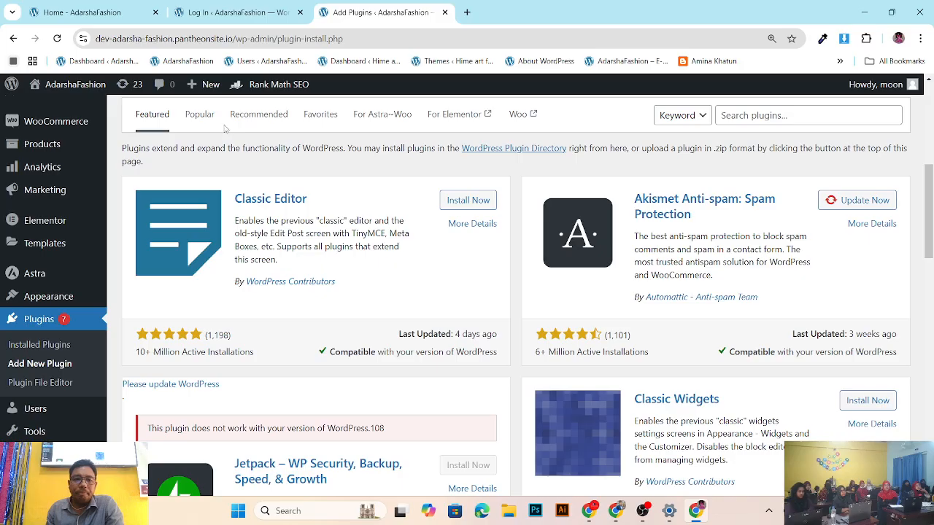
pyautogui.scroll(-1, 400, 188)
pyautogui.scroll(-9, 400, 187)
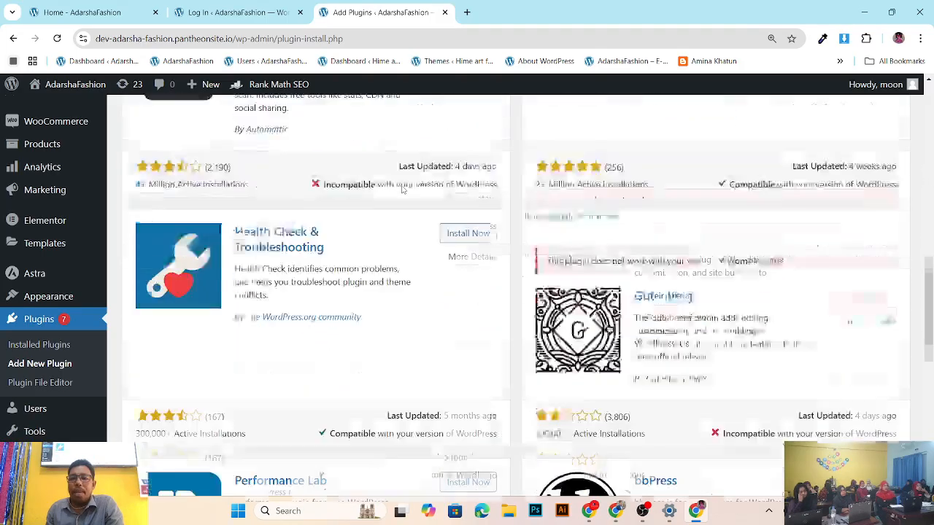
pyautogui.scroll(5, 402, 189)
pyautogui.scroll(3, 402, 195)
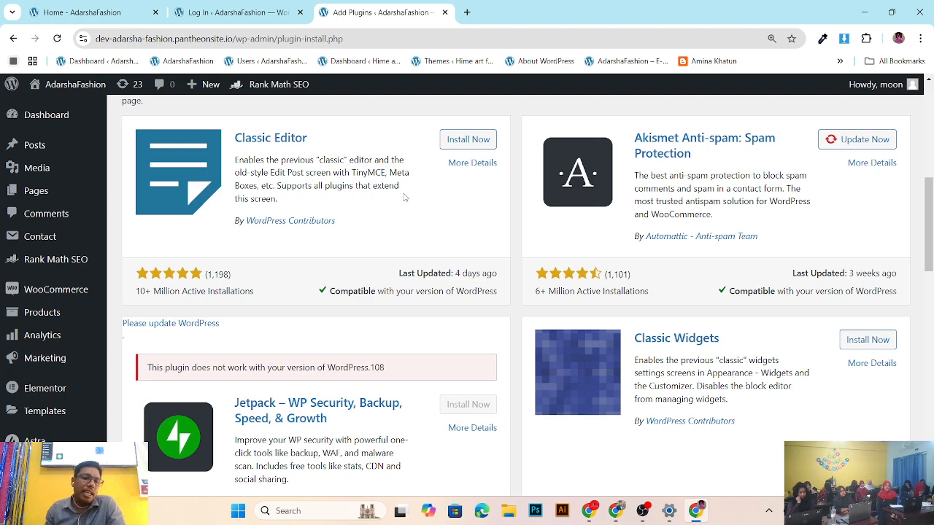
pyautogui.scroll(-3, 406, 179)
pyautogui.scroll(10, 406, 180)
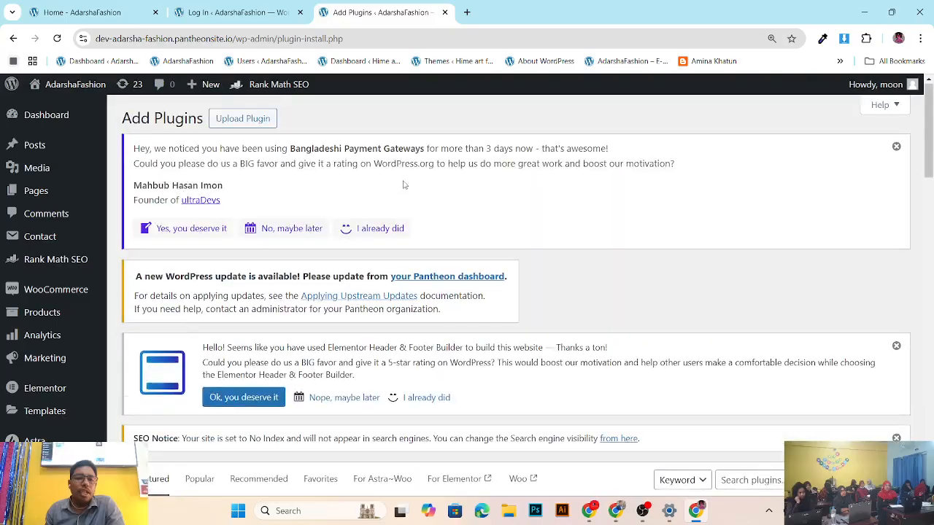
pyautogui.scroll(-3, 126, 373)
pyautogui.scroll(3, 397, 162)
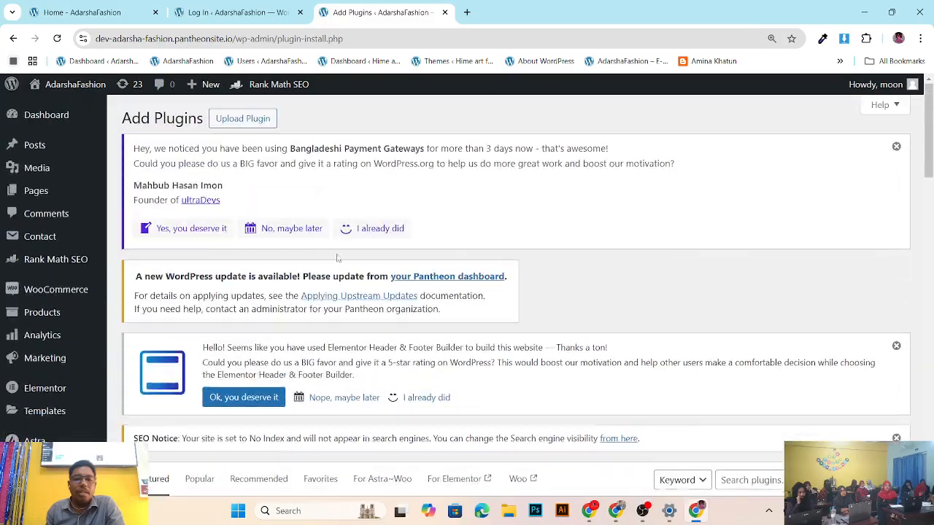
pyautogui.scroll(-4, 397, 162)
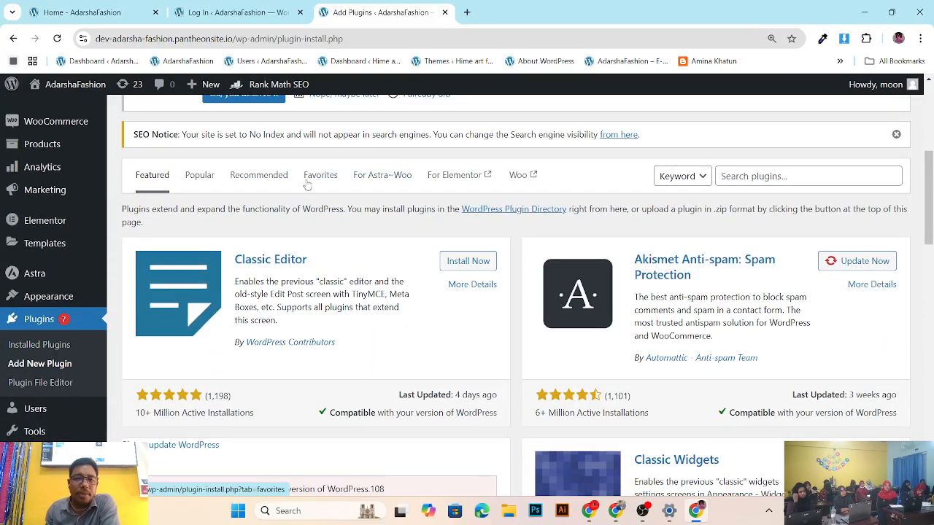
pyautogui.scroll(-3, 393, 310)
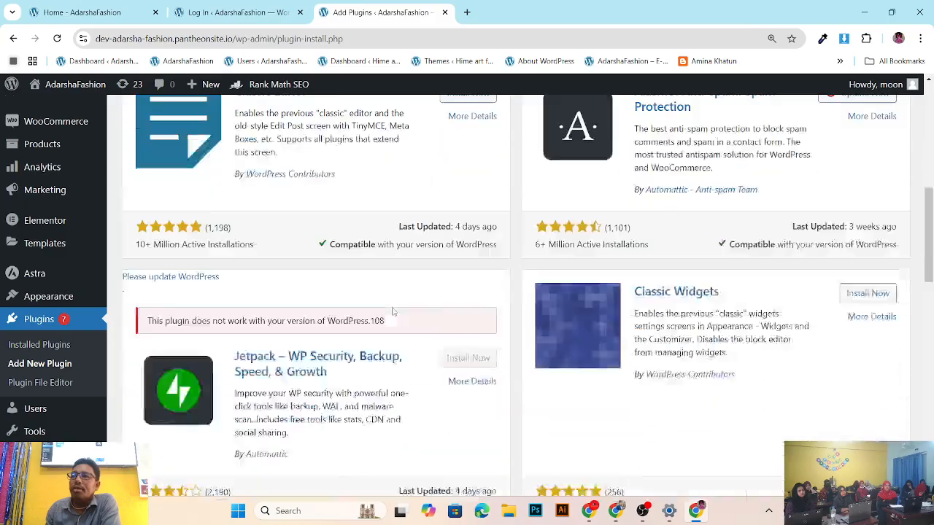
pyautogui.scroll(8, 392, 310)
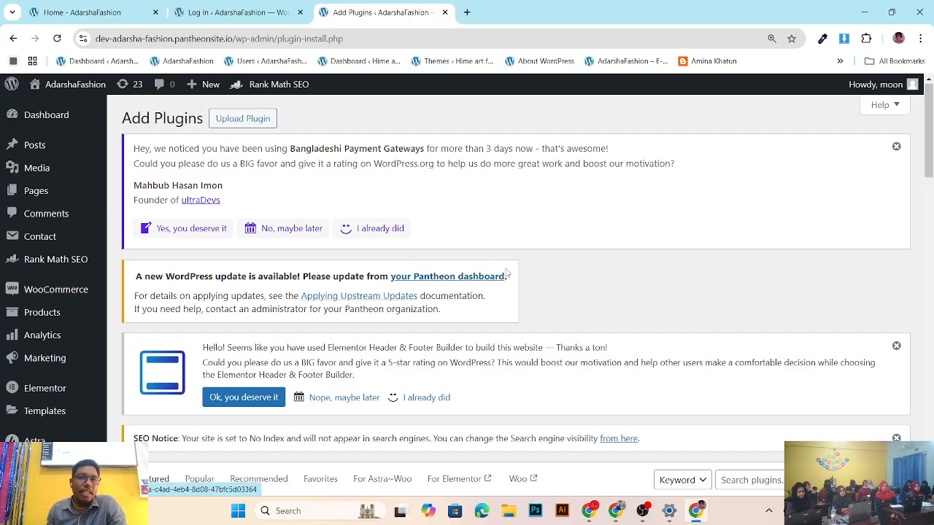
pyautogui.click(467, 14)
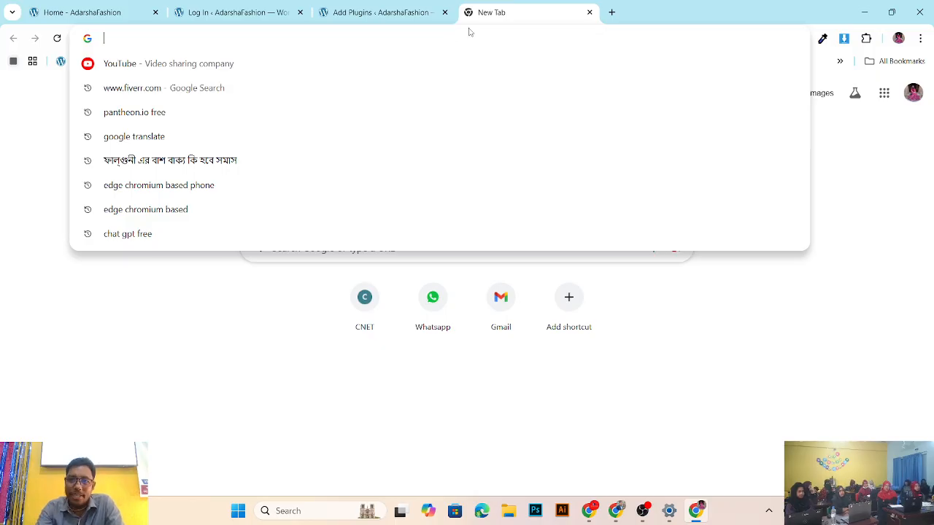
pyautogui.write('wo')
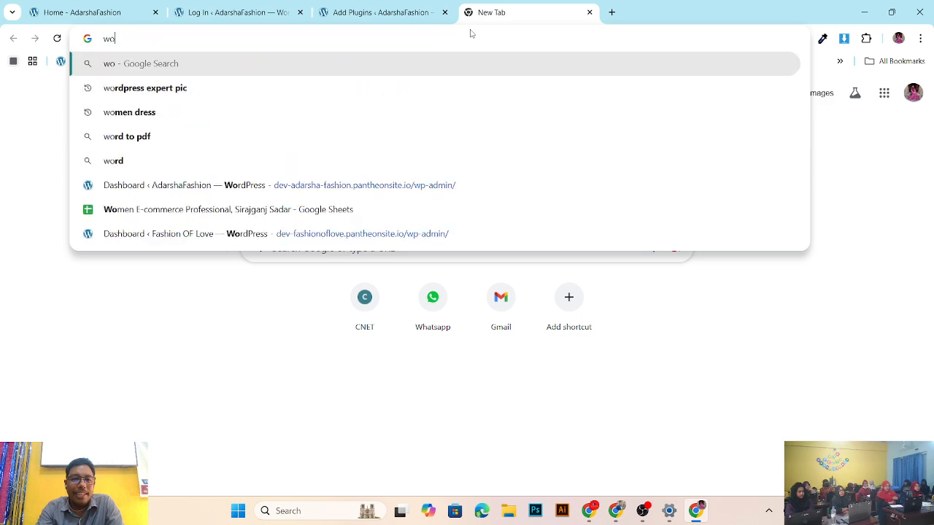
pyautogui.press('Escape')
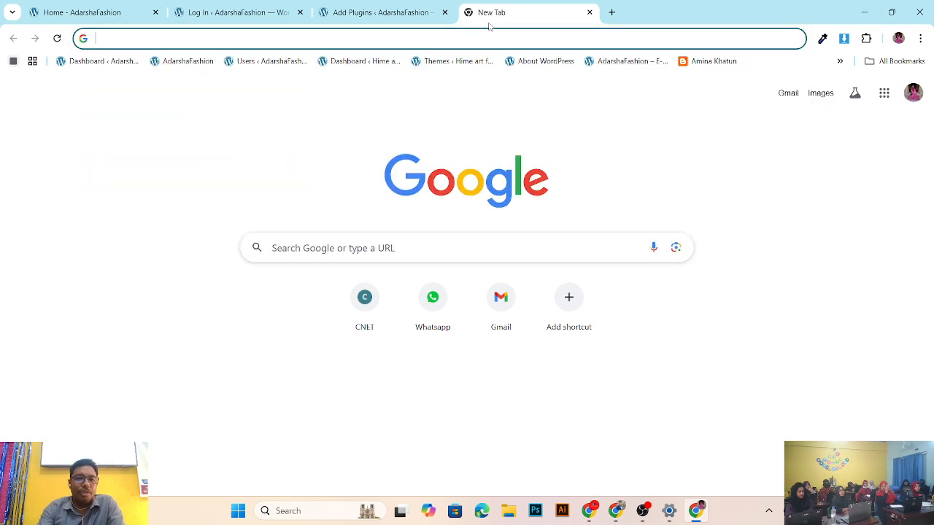
pyautogui.click(388, 8)
# Step: Review the Add Plugins page from the featured plugins down to the Popular tags section
pyautogui.scroll(-1, 342, 232)
pyautogui.scroll(-3, 342, 233)
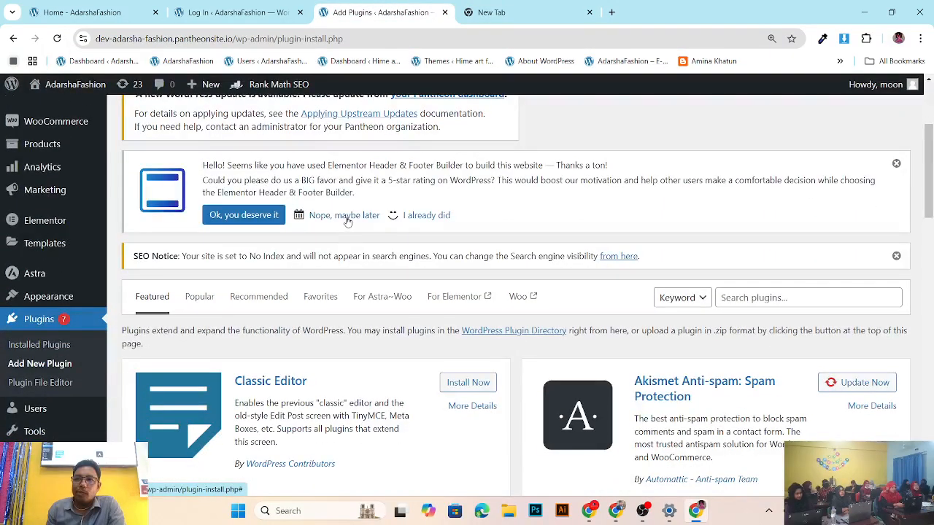
pyautogui.scroll(-15, 514, 259)
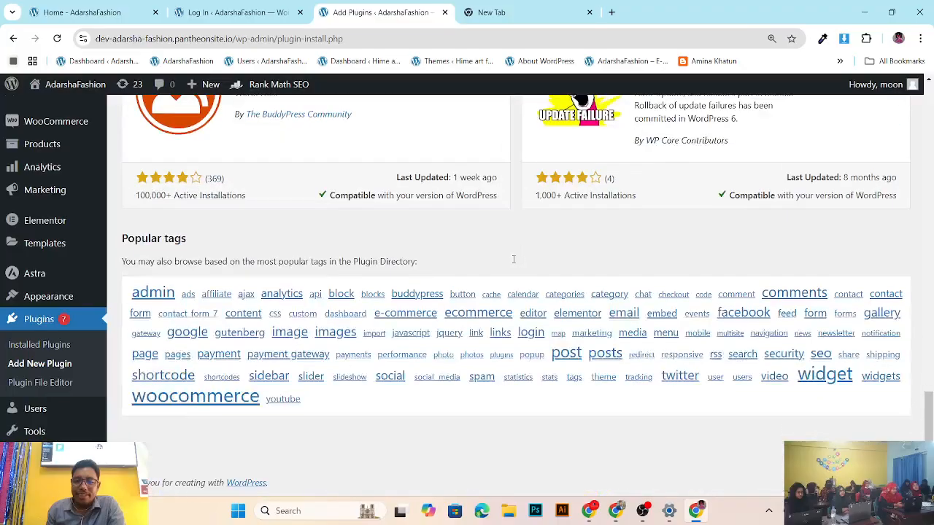
pyautogui.scroll(19, 514, 259)
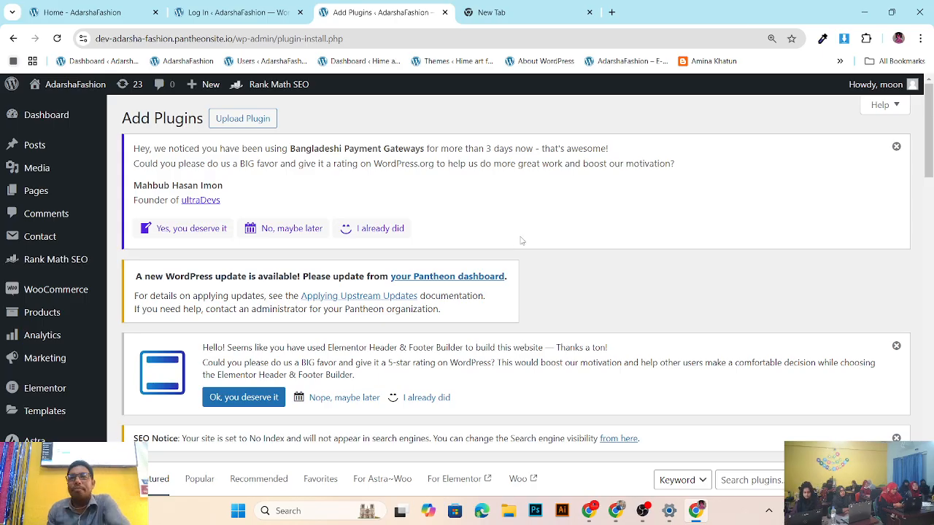
# Step: Search the plugin directory on the Add Plugins page for "yoast seo"
pyautogui.scroll(-5, 355, 267)
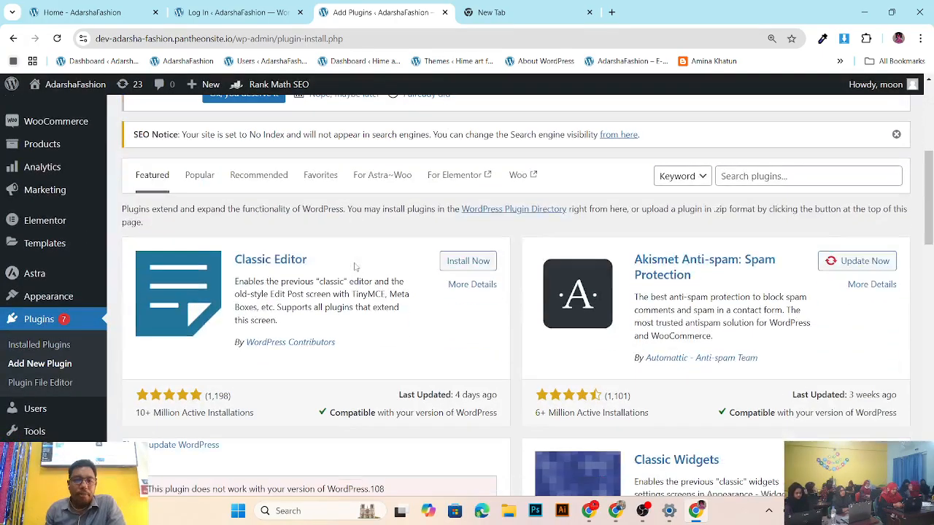
pyautogui.click(753, 176)
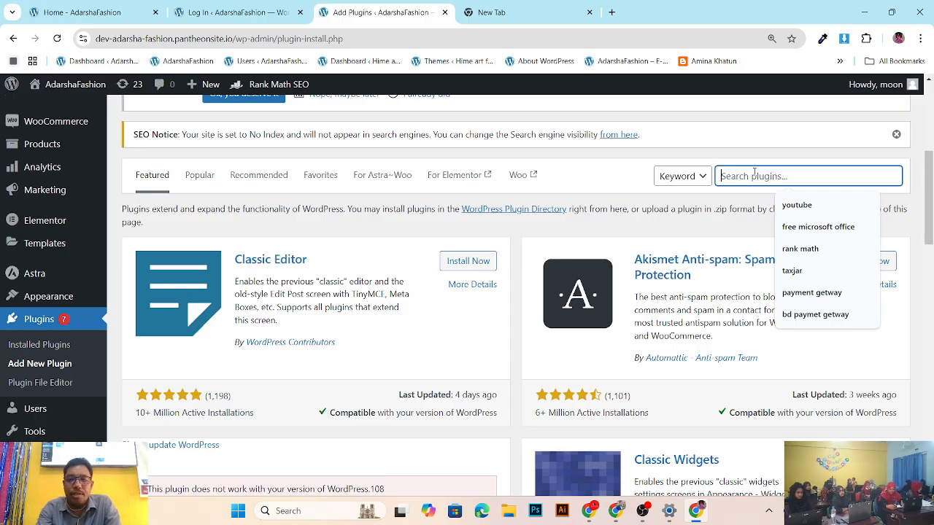
pyautogui.write('yo')
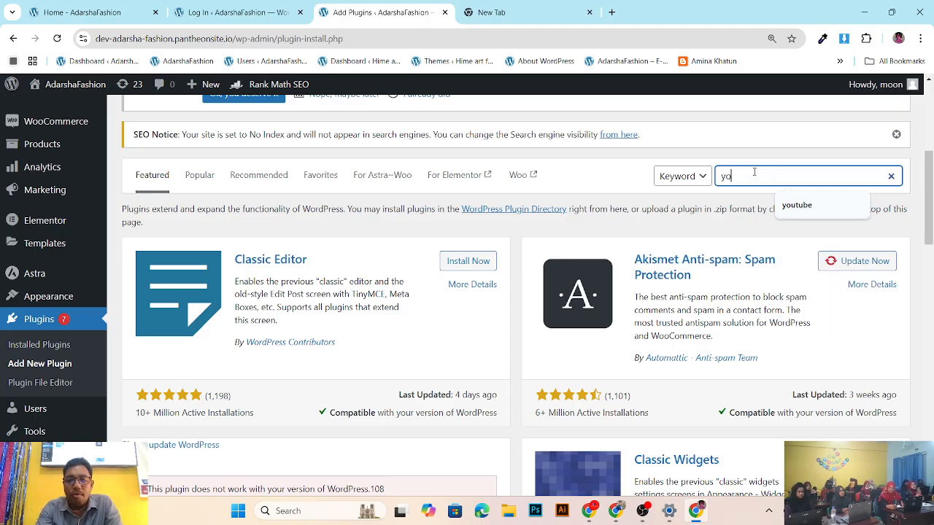
pyautogui.write('ast s')
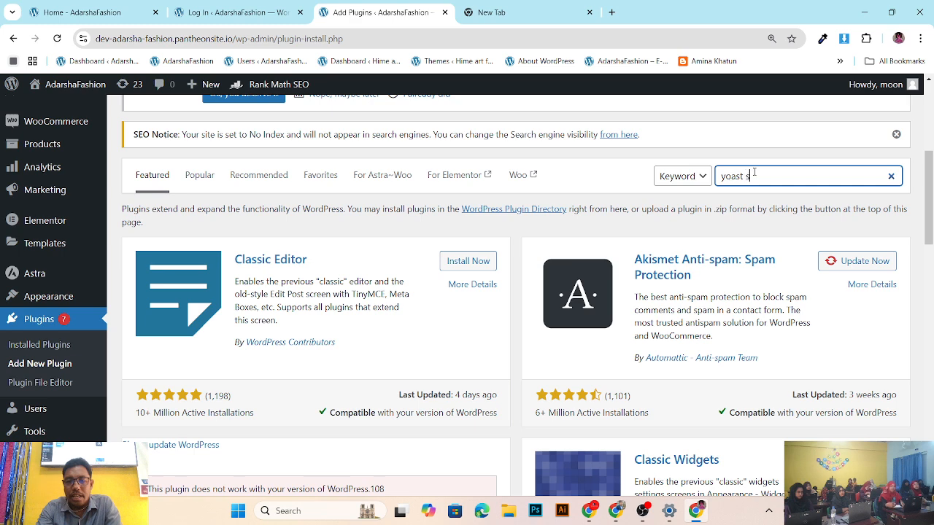
pyautogui.write('eo')
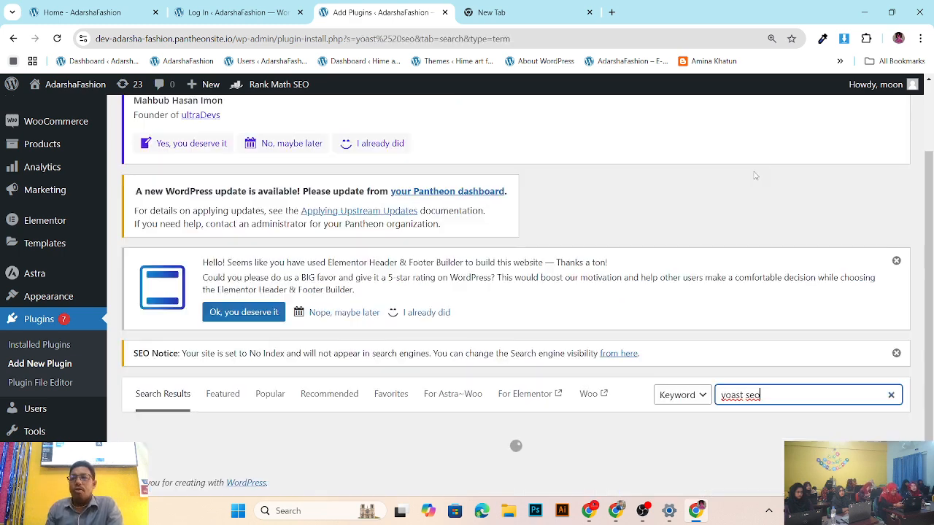
# Step: Review the plugin search results and examine the Yoast SEO listing's star rating, active installations and last update
pyautogui.scroll(-3, 755, 175)
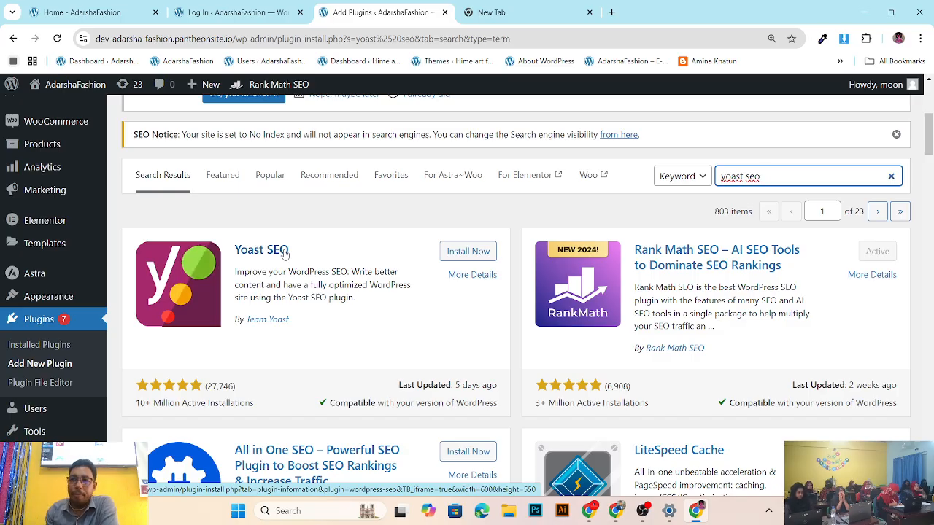
pyautogui.scroll(-1, 292, 263)
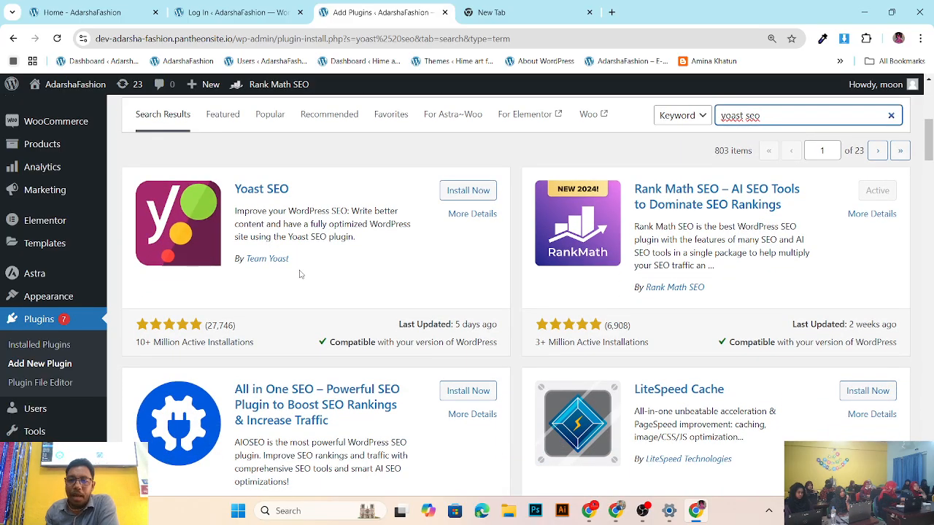
pyautogui.scroll(1, 299, 274)
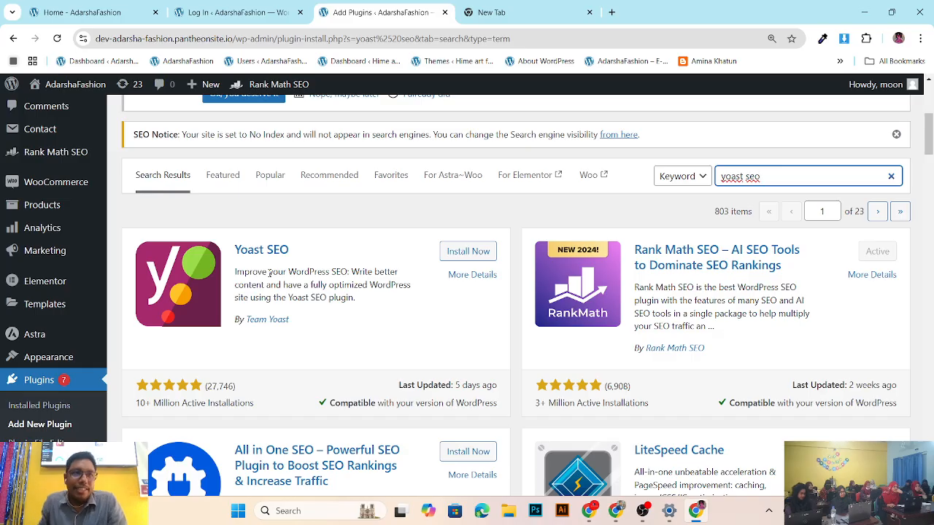
pyautogui.scroll(-3, 367, 273)
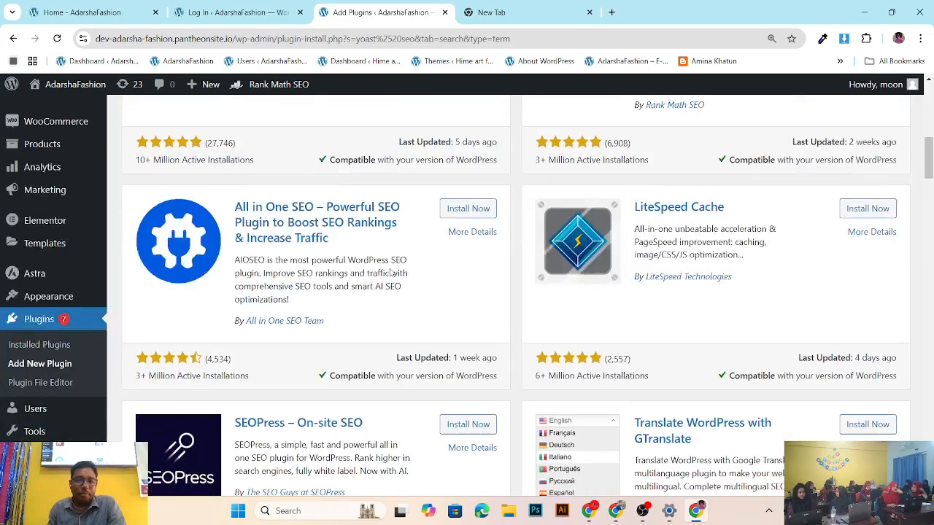
pyautogui.scroll(5, 389, 271)
pyautogui.scroll(3, 389, 271)
pyautogui.scroll(-4, 391, 266)
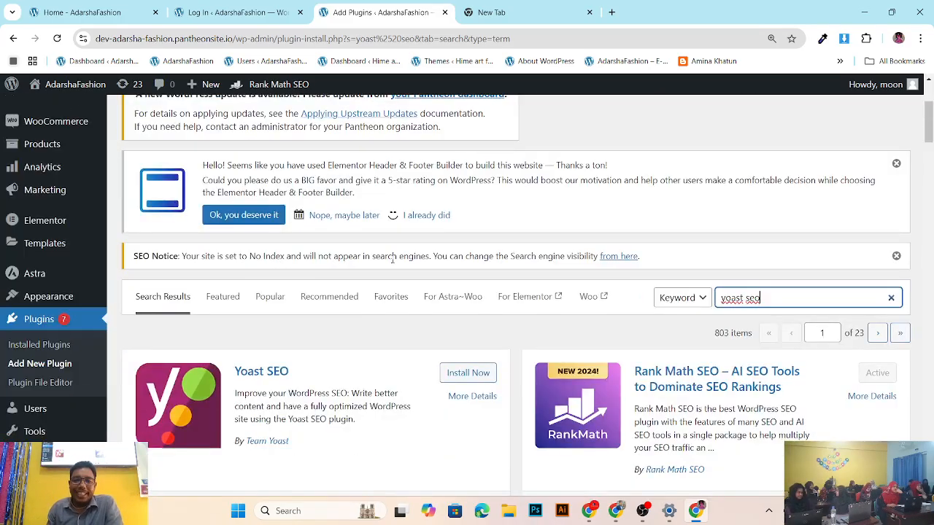
pyautogui.scroll(-1, 392, 259)
pyautogui.scroll(-2, 391, 259)
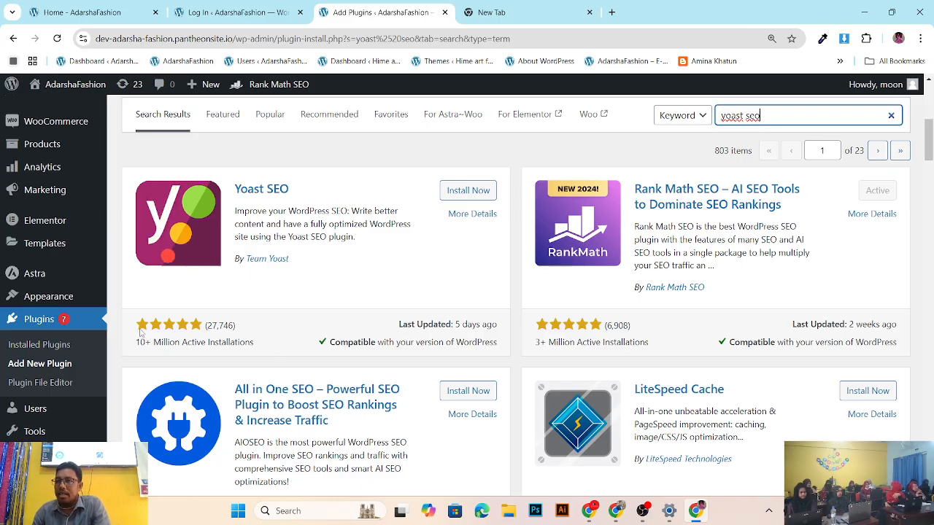
pyautogui.click(251, 333)
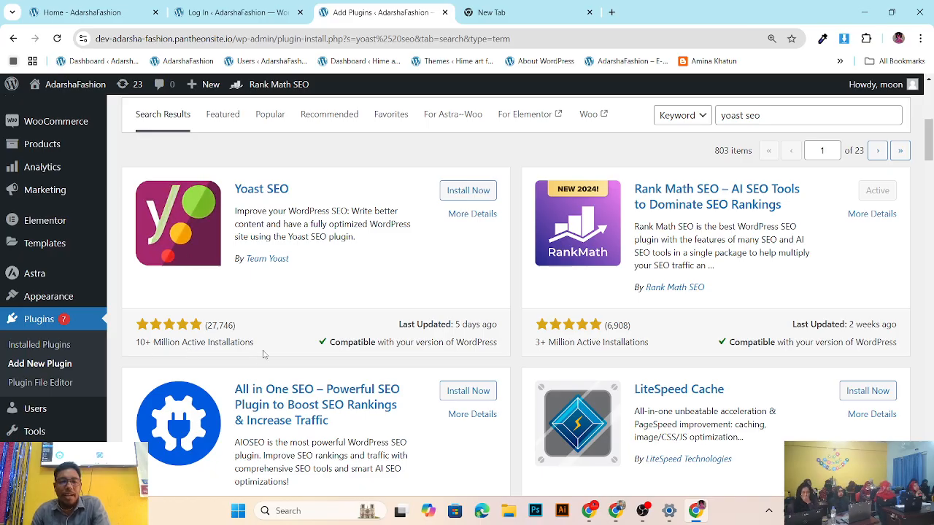
pyautogui.moveTo(253, 356); pyautogui.dragTo(118, 354)
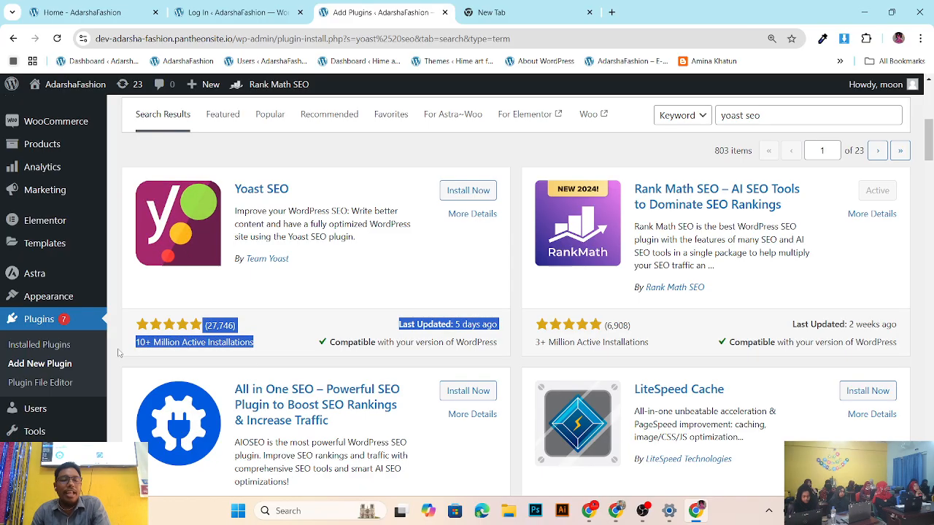
pyautogui.click(258, 349)
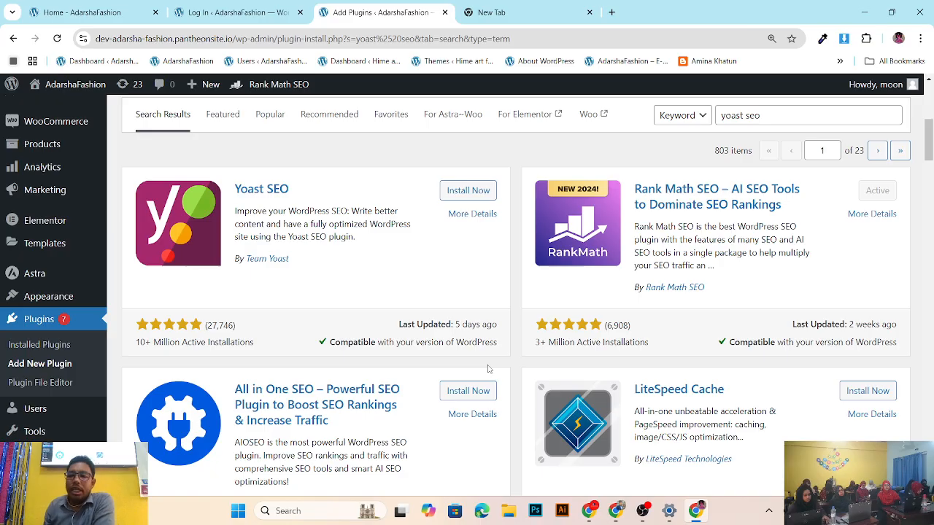
# Step: Install the Yoast SEO plugin from the search results and activate it
pyautogui.scroll(-2, 595, 367)
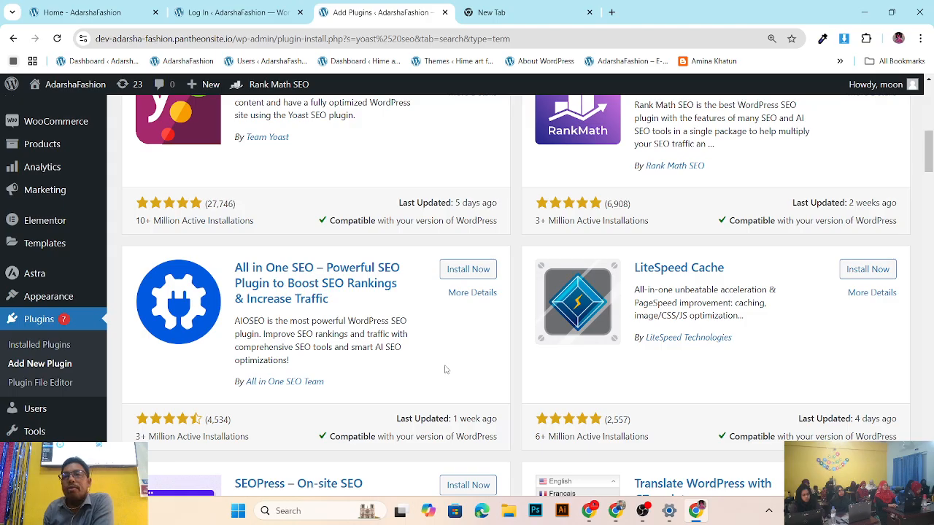
pyautogui.scroll(3, 446, 370)
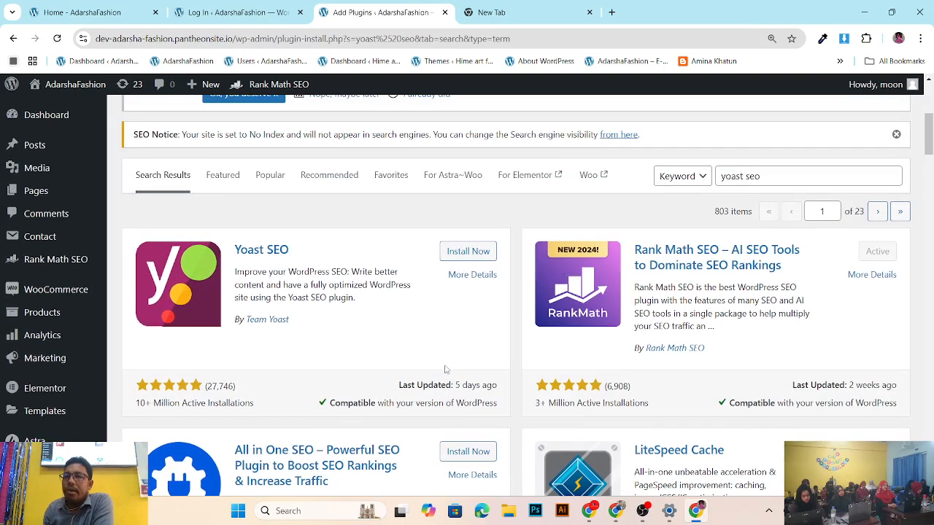
pyautogui.scroll(-2, 446, 370)
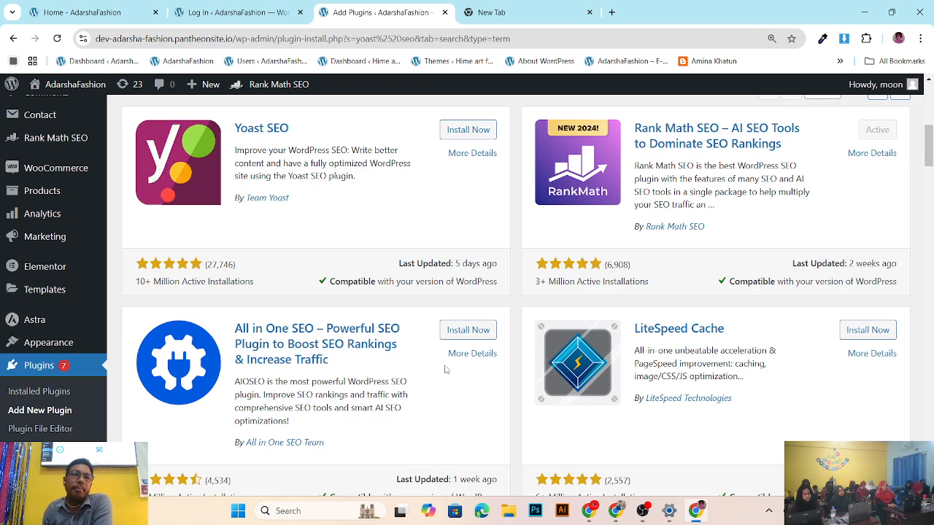
pyautogui.scroll(-4, 446, 370)
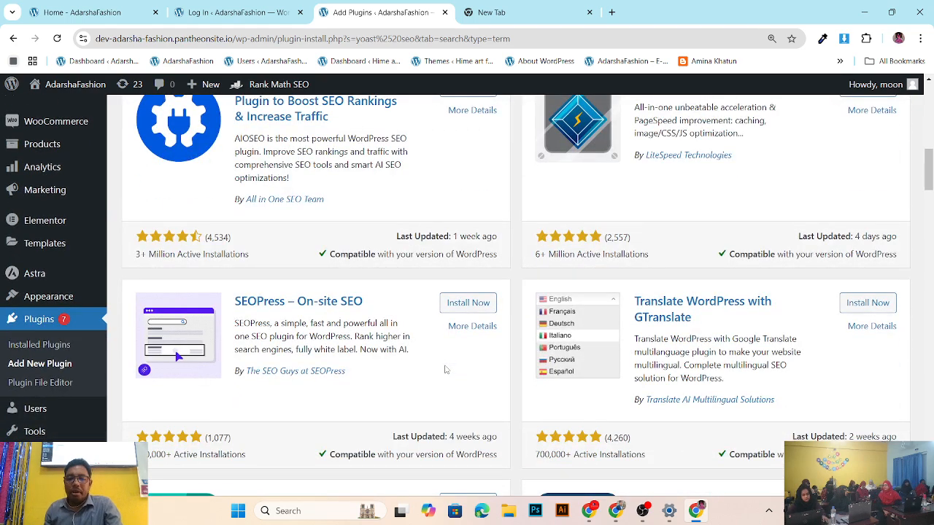
pyautogui.scroll(10, 440, 358)
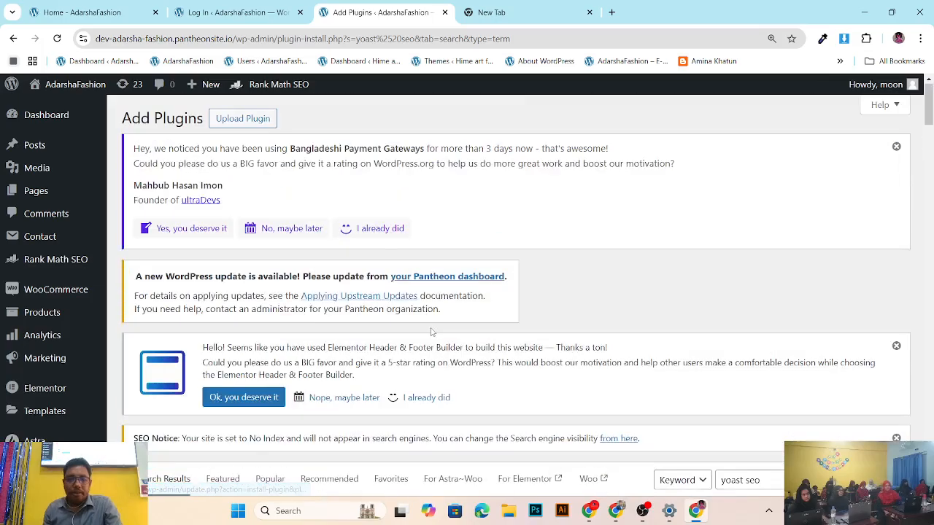
pyautogui.scroll(-4, 434, 343)
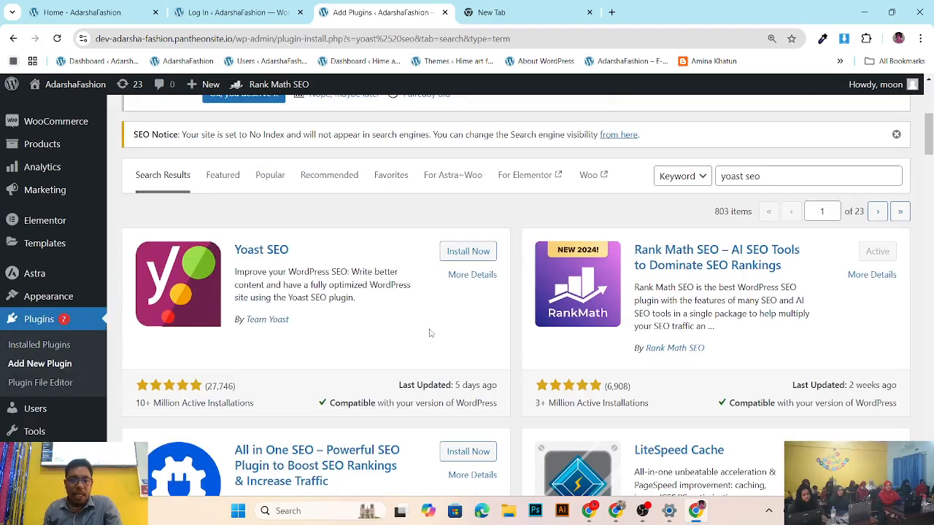
pyautogui.click(465, 254)
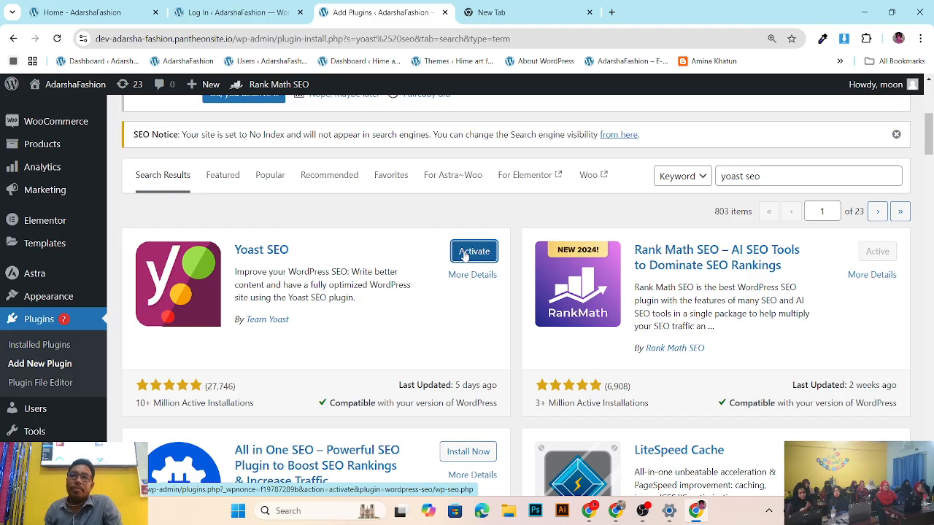
pyautogui.click(474, 251)
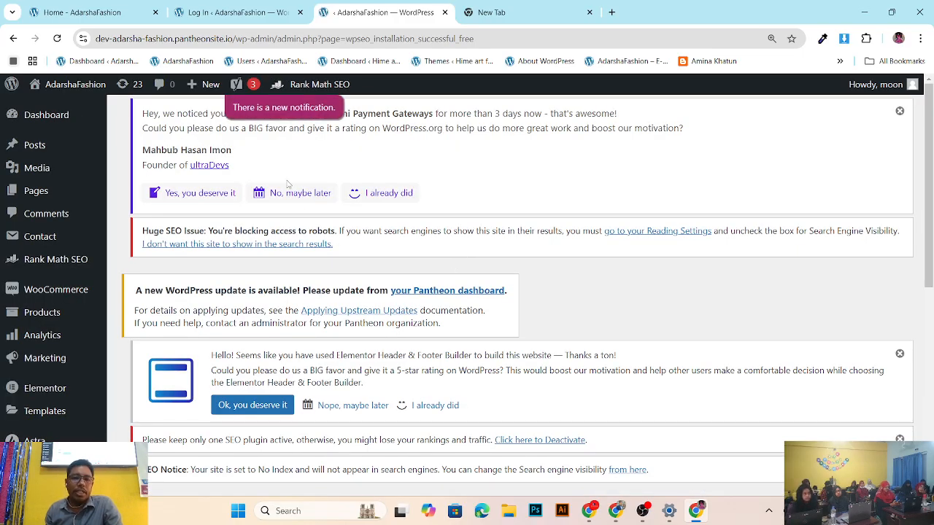
# Step: Open Yoast SEO's General page in the site admin and close its Yoast SEO Premium promotion
pyautogui.scroll(-2, 307, 210)
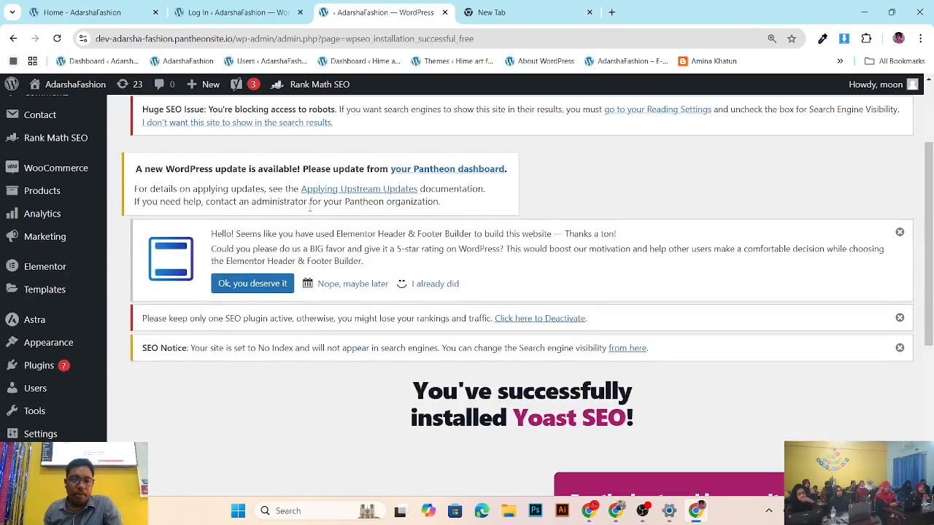
pyautogui.scroll(-4, 310, 210)
pyautogui.scroll(6, 309, 211)
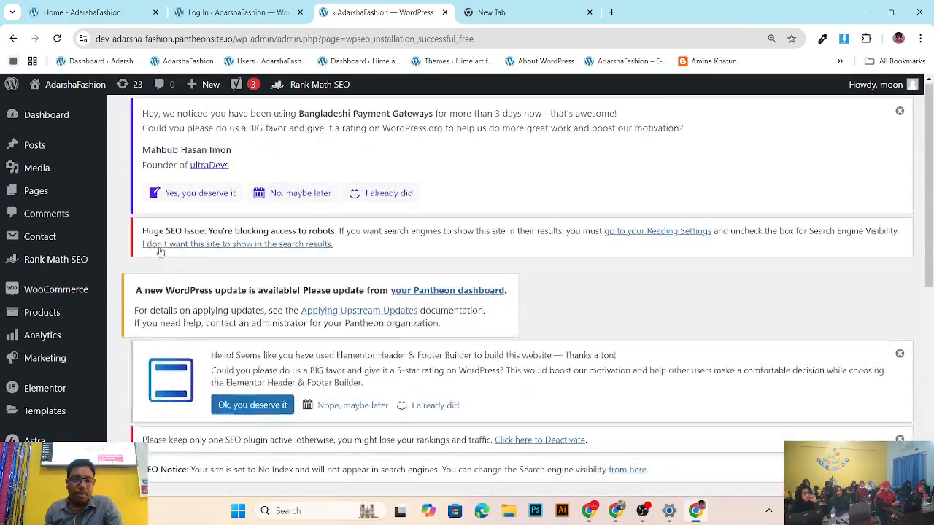
pyautogui.scroll(-4, 128, 293)
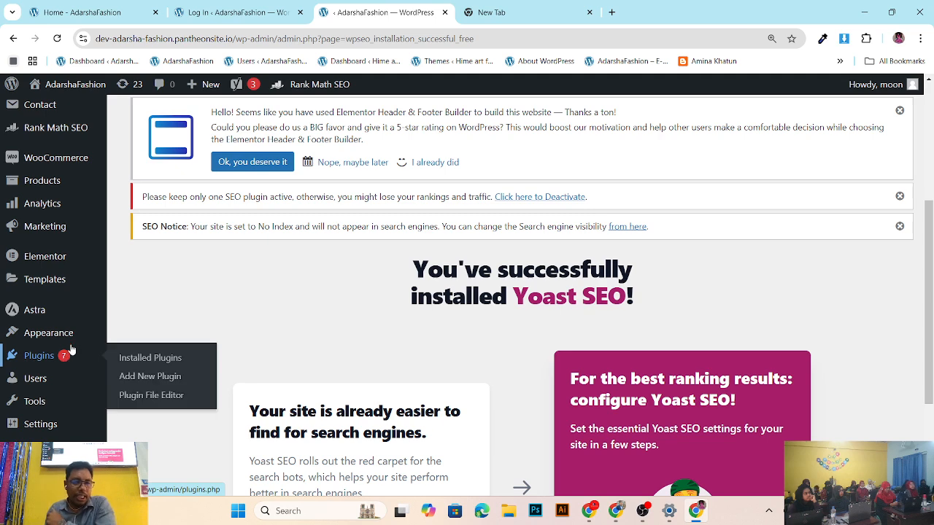
pyautogui.scroll(-2, 72, 365)
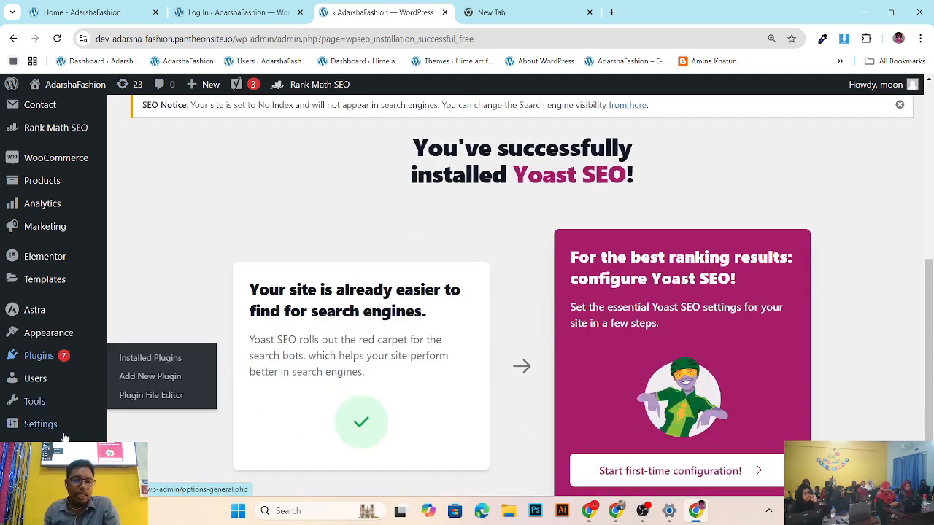
pyautogui.moveTo(44, 447)
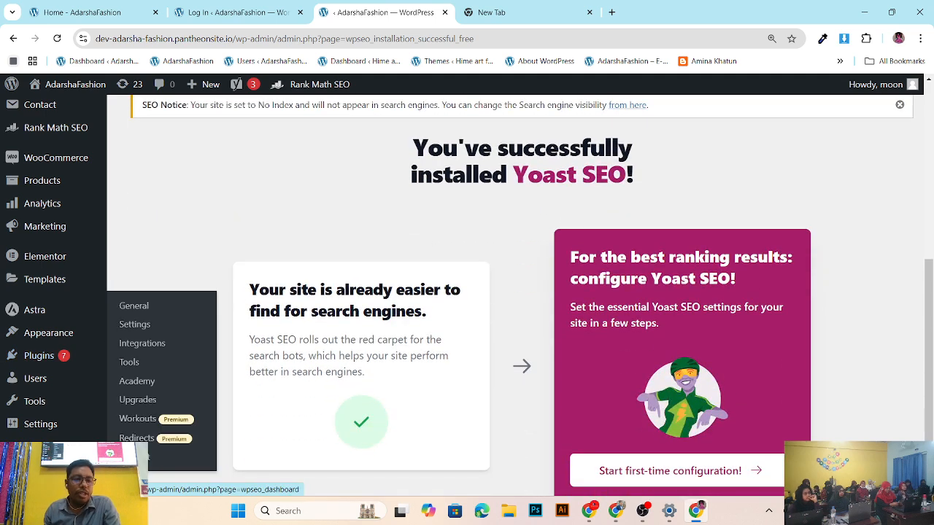
pyautogui.scroll(-1, 532, 296)
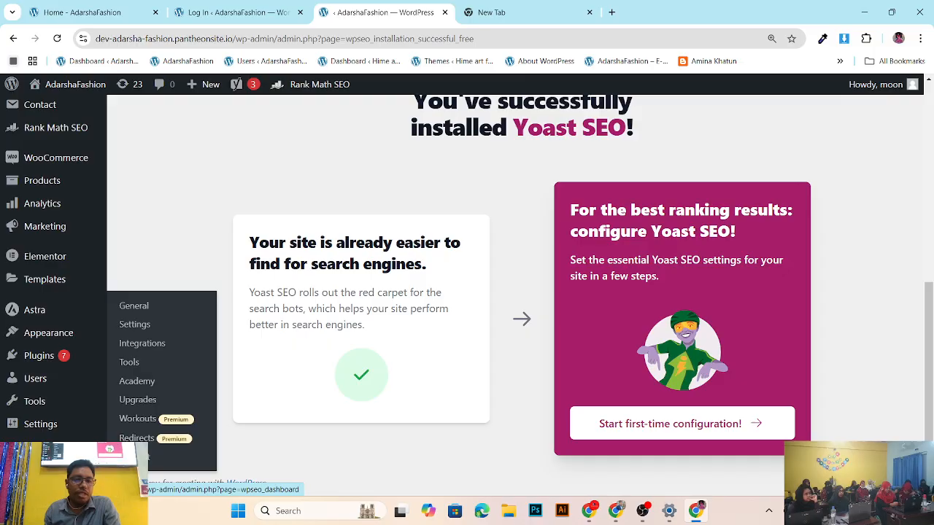
pyautogui.click(44, 446)
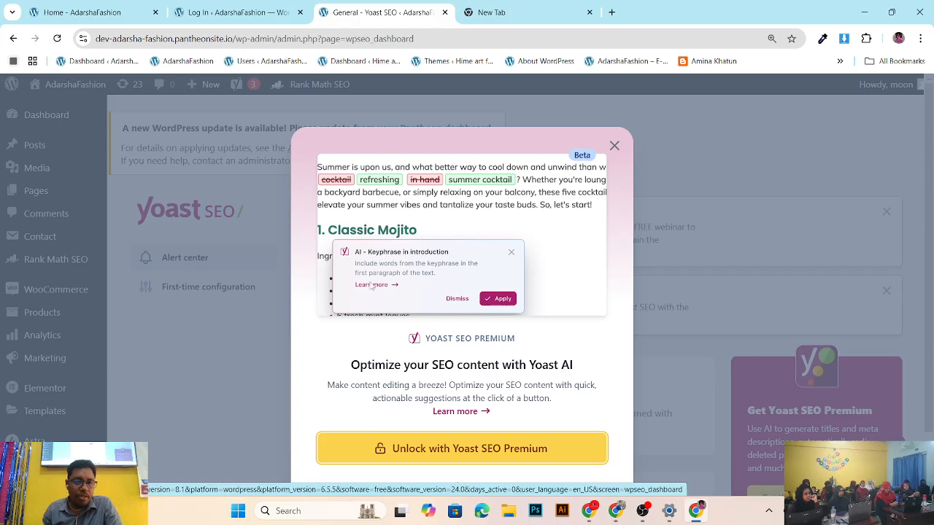
pyautogui.scroll(-1, 542, 307)
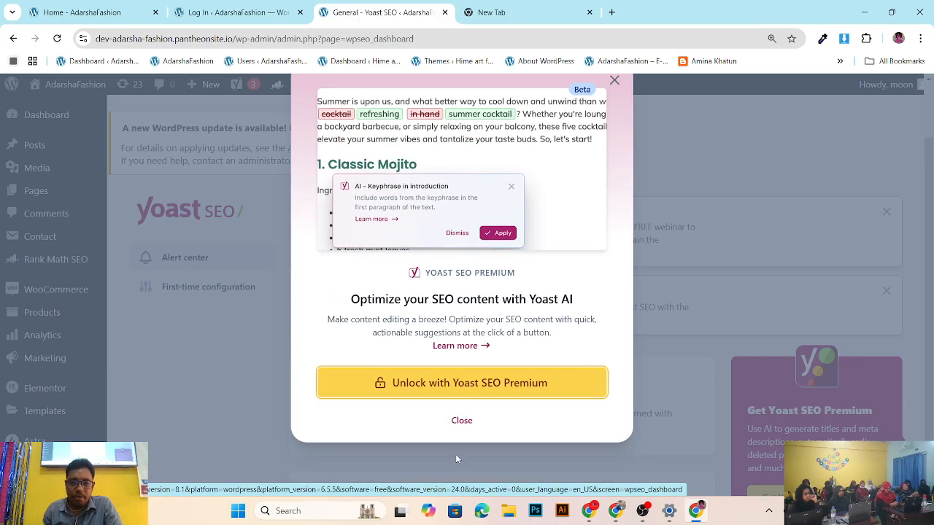
pyautogui.click(462, 421)
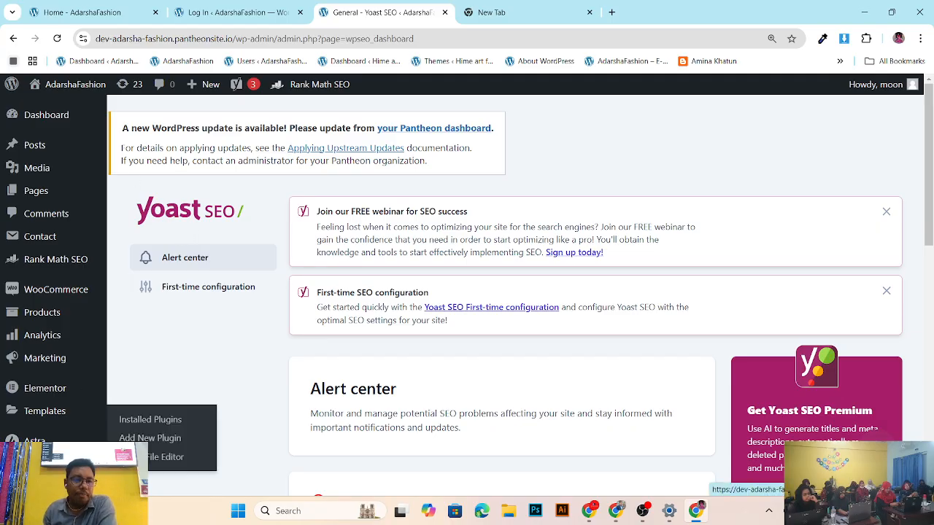
# Step: Review the problems and notifications in Yoast SEO's Alert center and the plugin's new admin menu entries
pyautogui.scroll(-3, 36, 321)
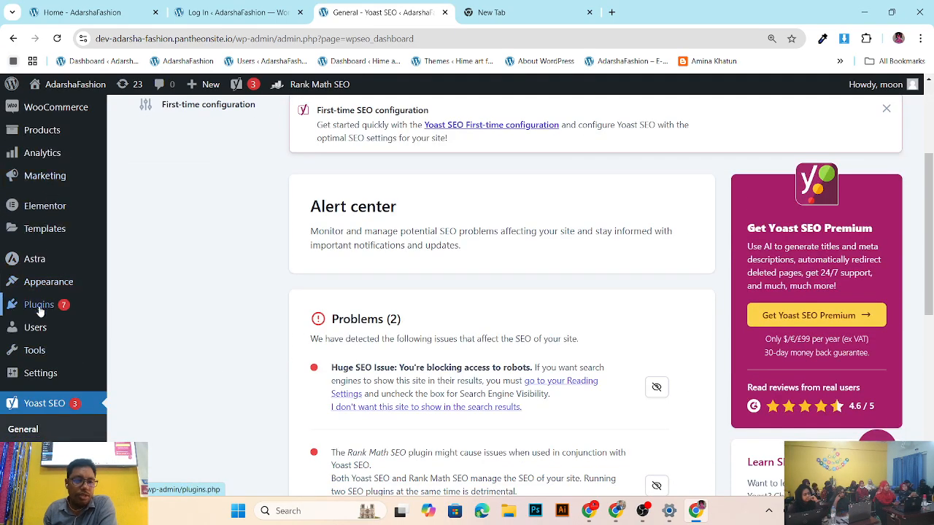
pyautogui.scroll(-2, 44, 260)
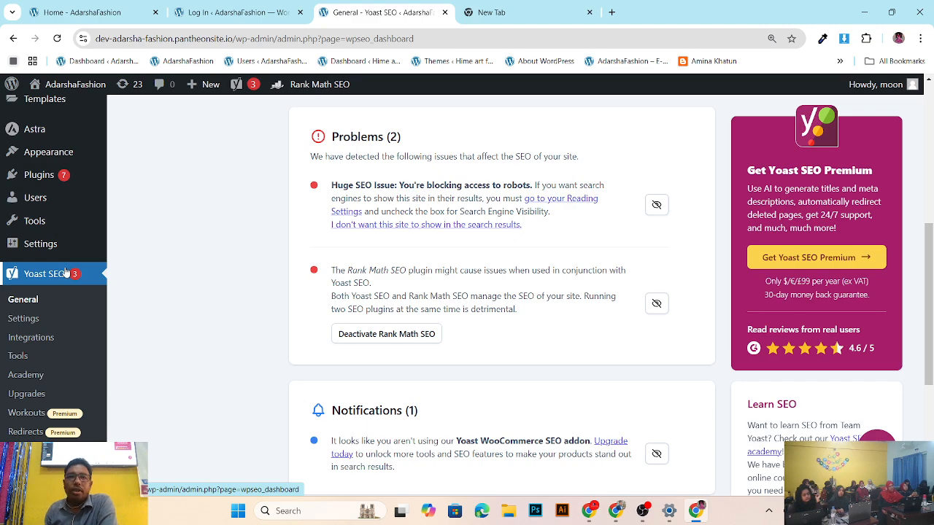
pyautogui.scroll(5, 64, 273)
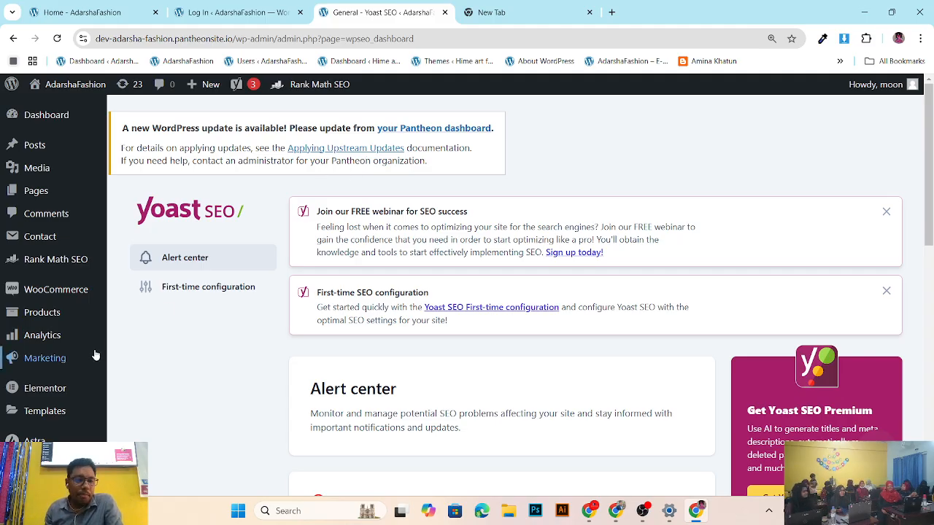
pyautogui.scroll(-3, 92, 355)
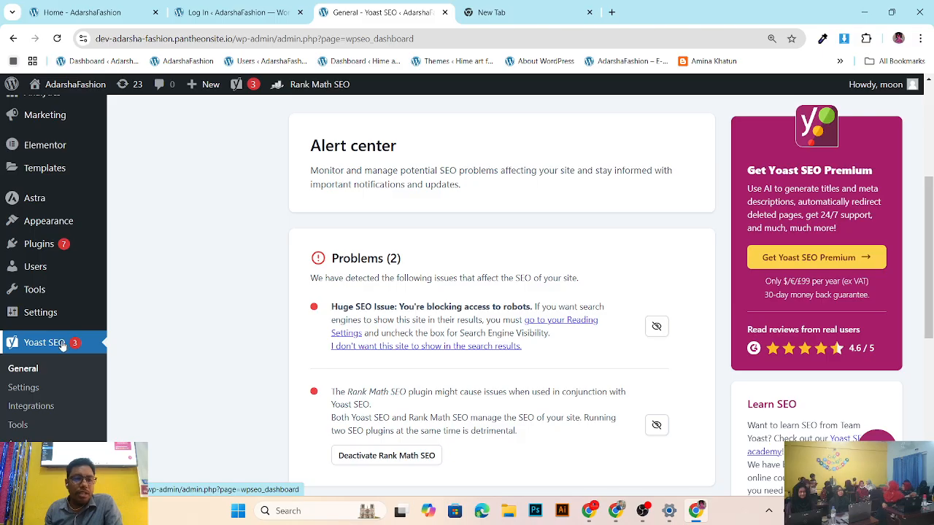
# Step: Reopen Yoast SEO's General page and review its webinar and First-time SEO configuration notices above the Alert center
pyautogui.click(62, 340)
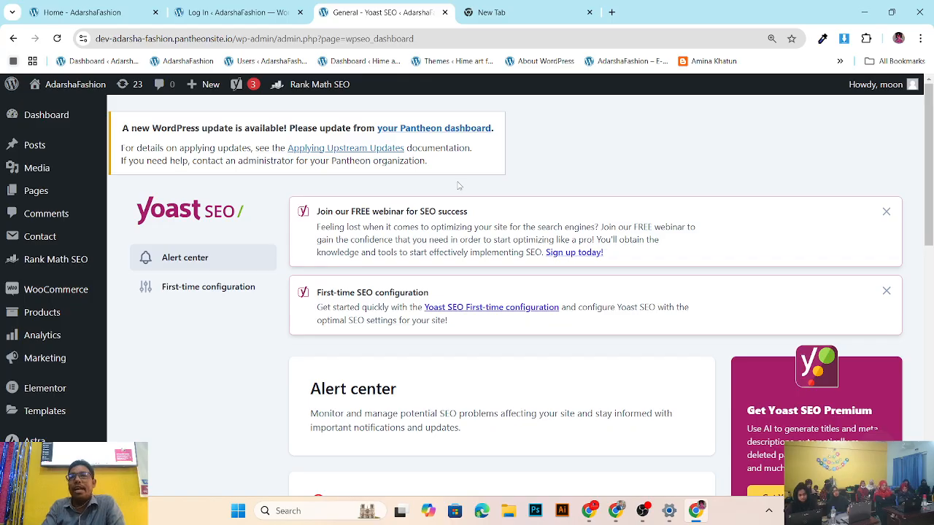
pyautogui.scroll(-1, 460, 184)
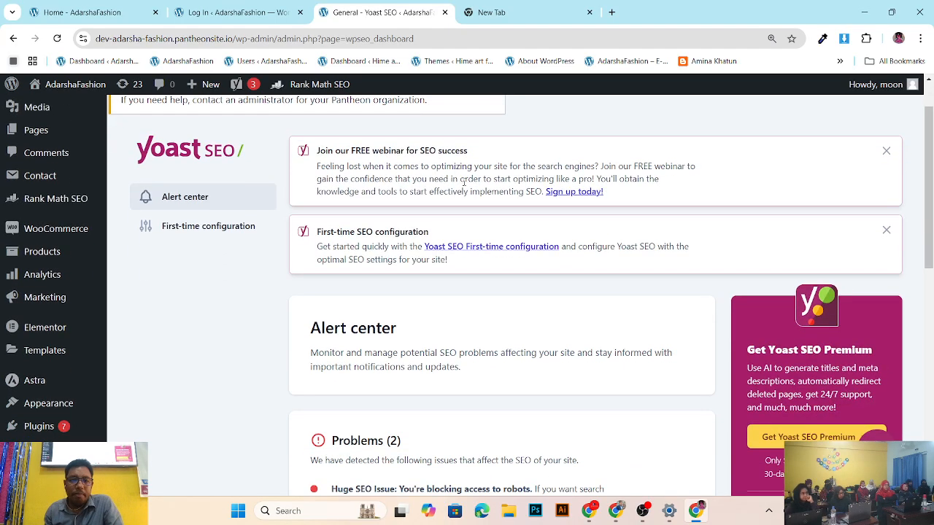
pyautogui.scroll(-1, 470, 190)
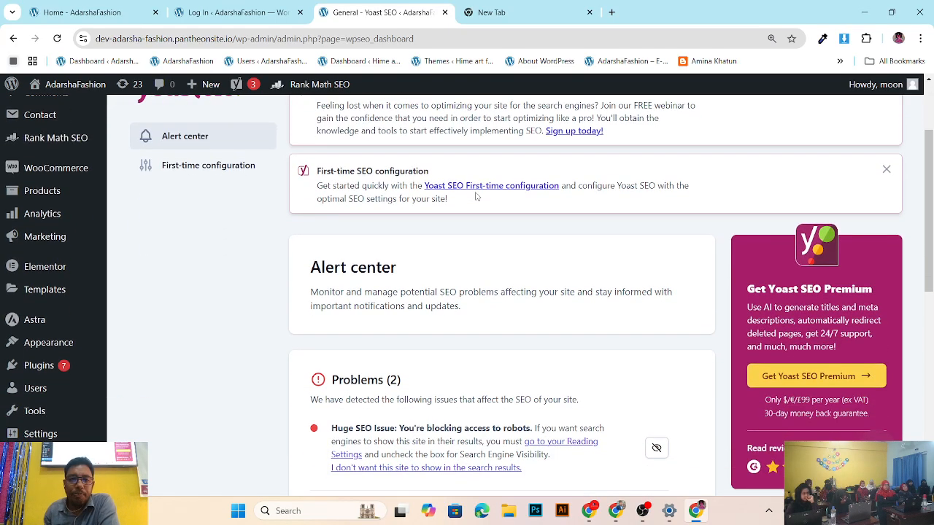
pyautogui.scroll(2, 312, 200)
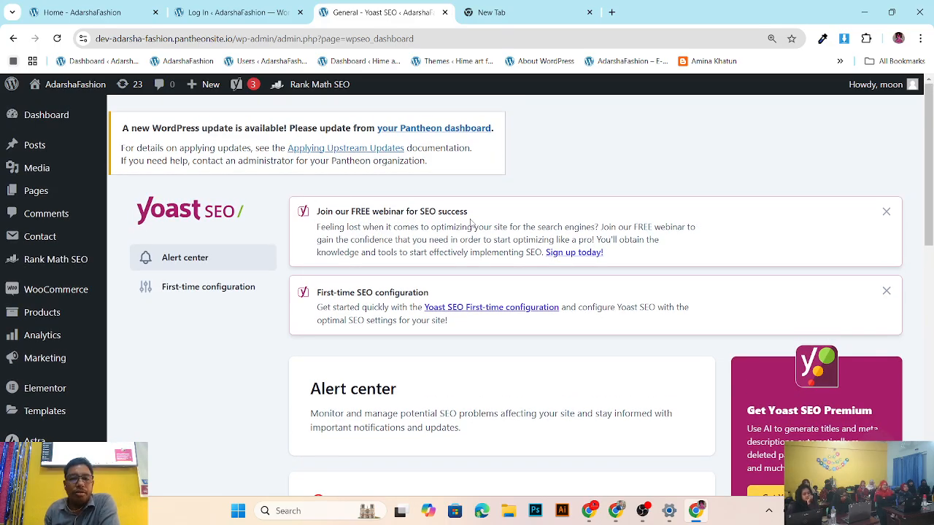
pyautogui.scroll(-2, 471, 222)
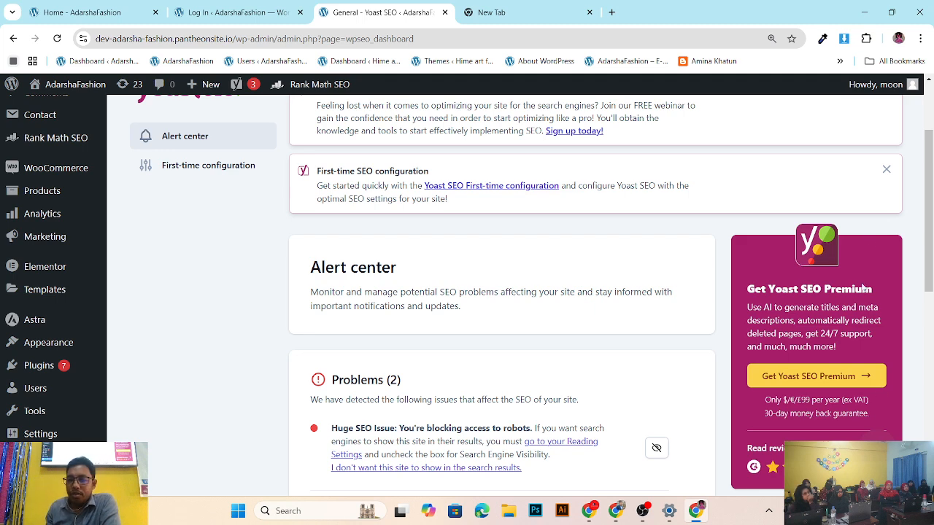
# Step: Mark the First-time SEO configuration notice and its link with red boxes and an arrow on a screen capture, and discard the capture
pyautogui.click(769, 511)
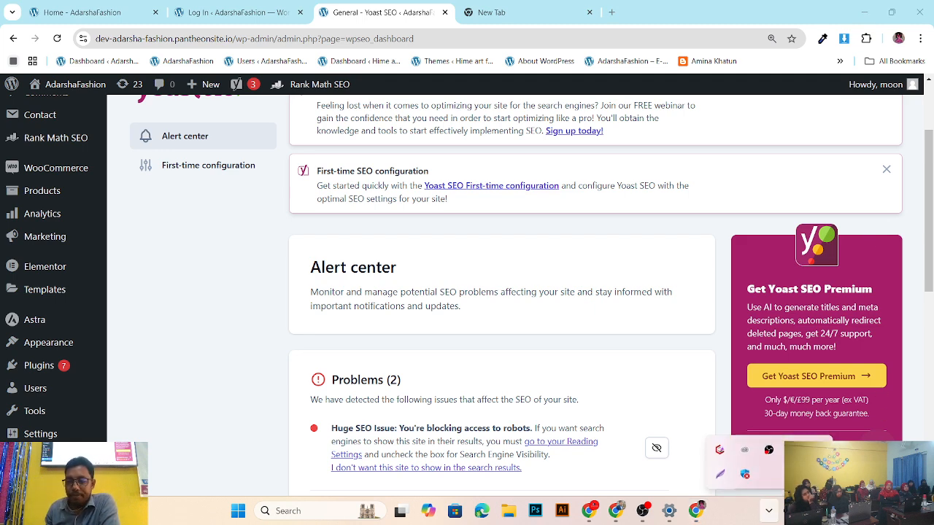
pyautogui.click(718, 475)
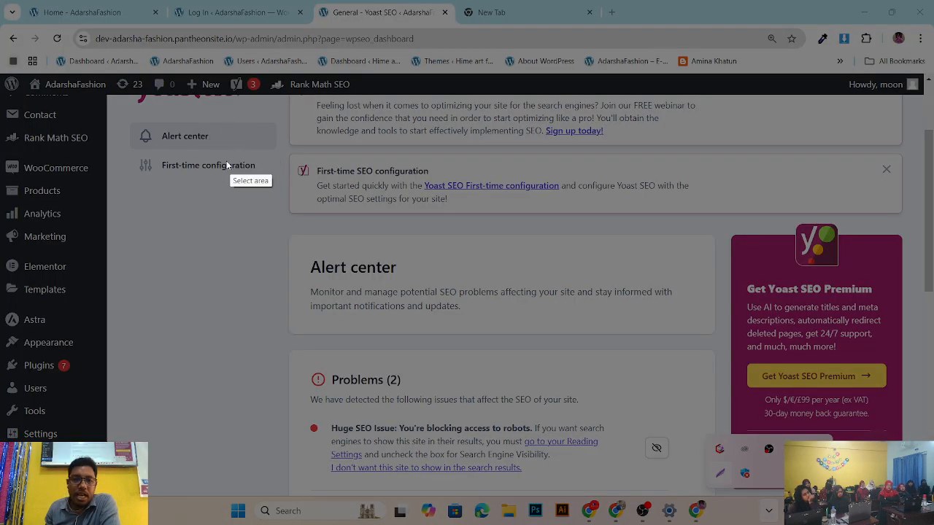
pyautogui.moveTo(1, 64); pyautogui.dragTo(933, 490)
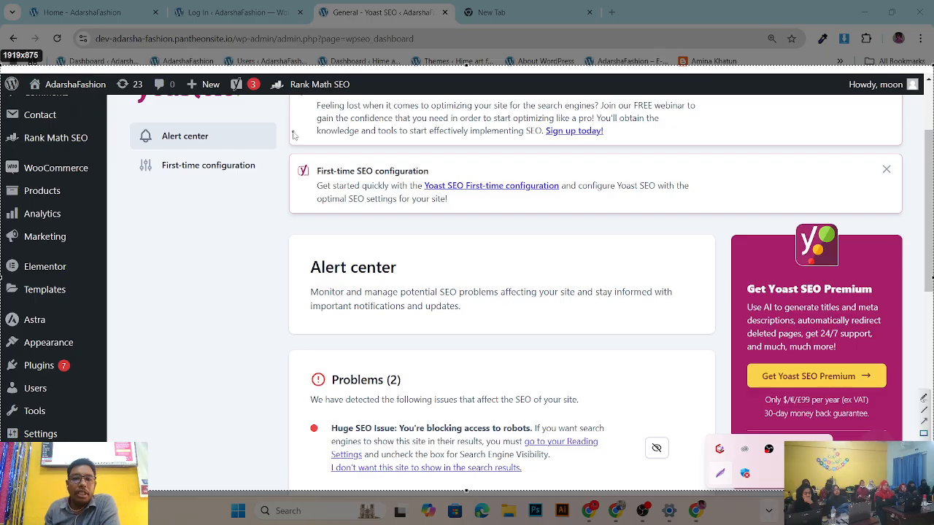
pyautogui.moveTo(290, 159)
pyautogui.mouseDown()
pyautogui.moveTo(367, 184)
pyautogui.moveTo(612, 216)
pyautogui.moveTo(746, 217)
pyautogui.mouseUp()
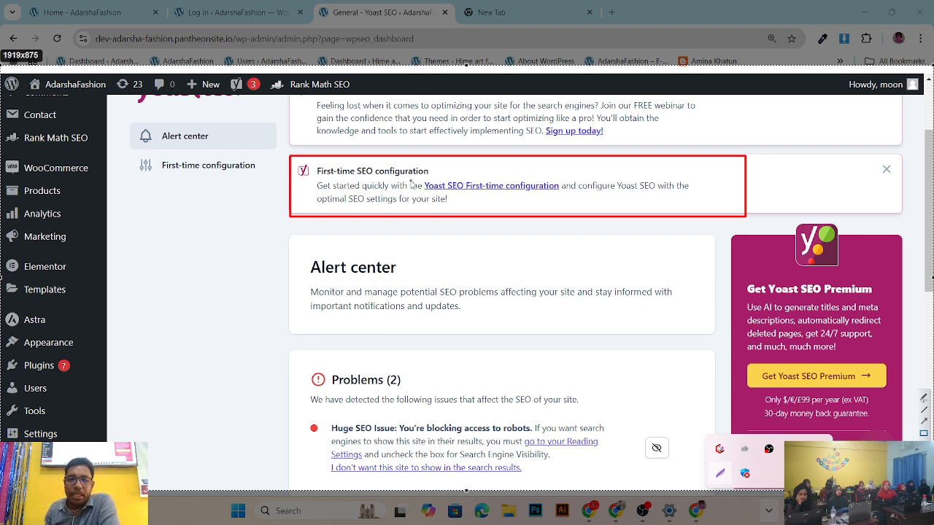
pyautogui.moveTo(423, 175)
pyautogui.mouseDown()
pyautogui.moveTo(531, 209)
pyautogui.moveTo(609, 207)
pyautogui.moveTo(639, 195)
pyautogui.mouseUp()
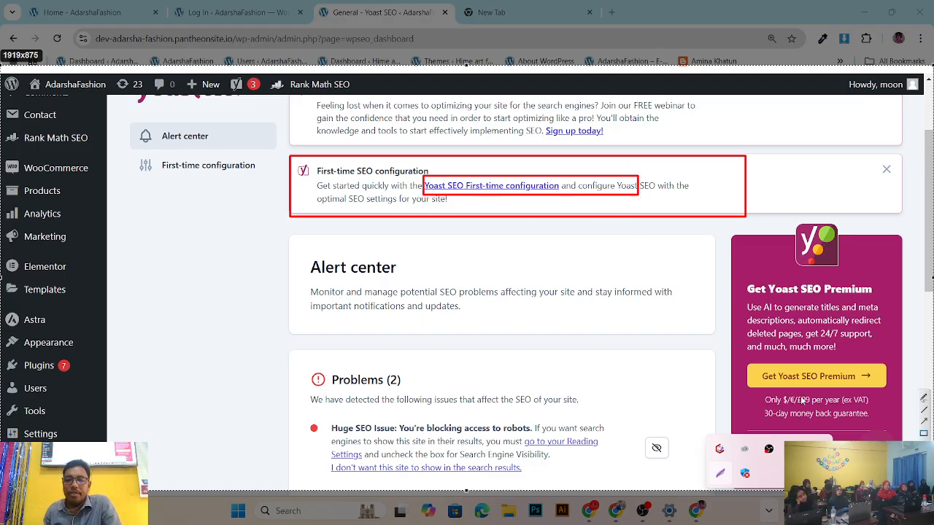
pyautogui.click(924, 421)
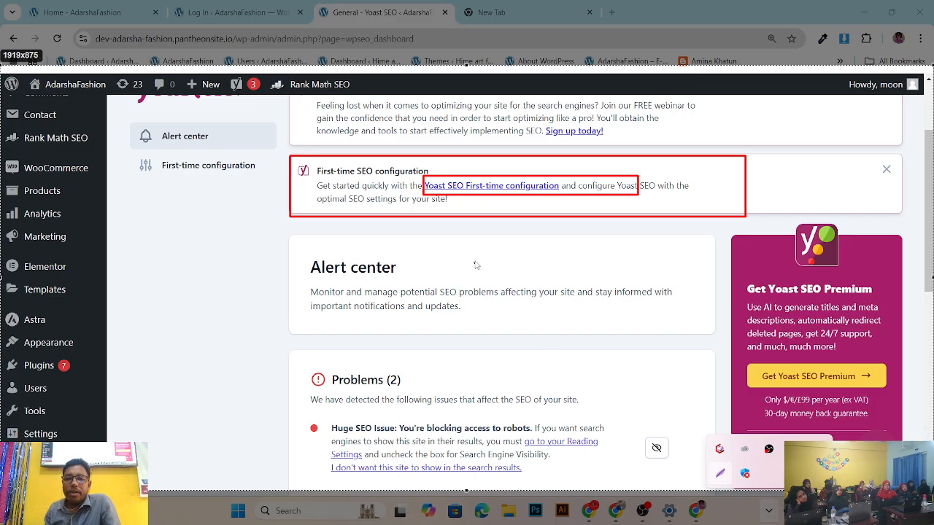
pyautogui.moveTo(475, 263); pyautogui.dragTo(485, 188)
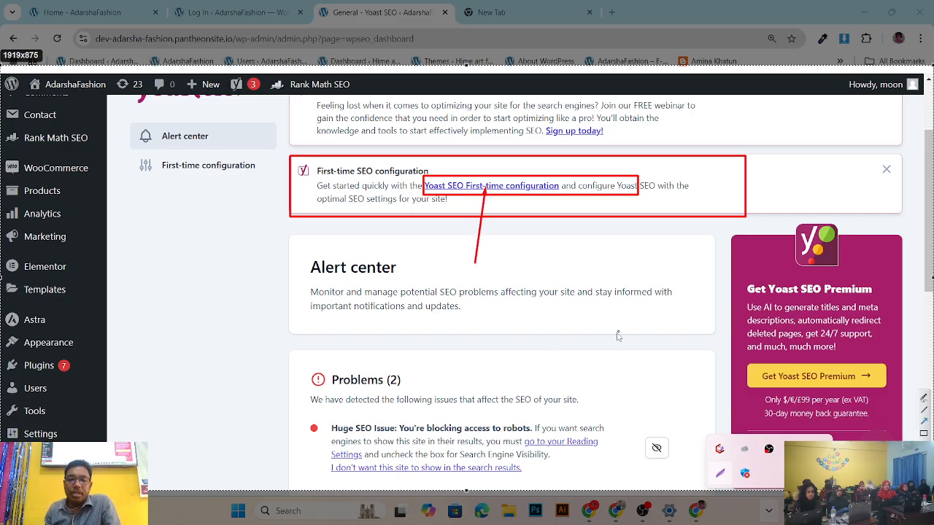
pyautogui.press('Escape')
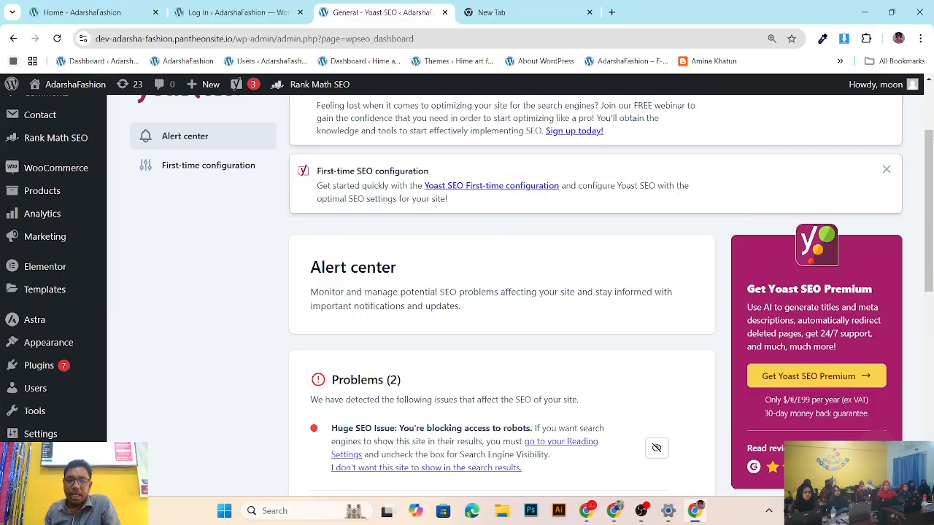
# Step: Open the Yoast SEO First-time configuration and continue past its SEO data optimization step
pyautogui.click(502, 187)
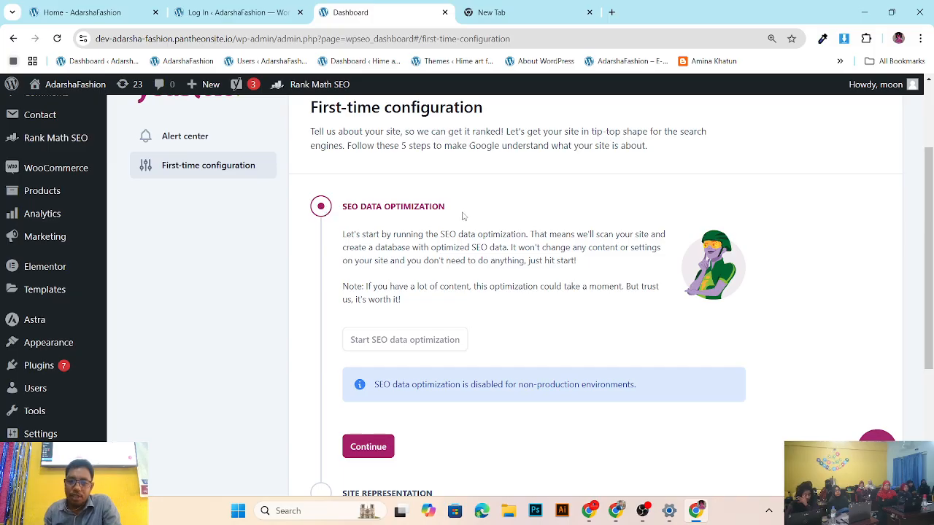
pyautogui.scroll(-2, 462, 215)
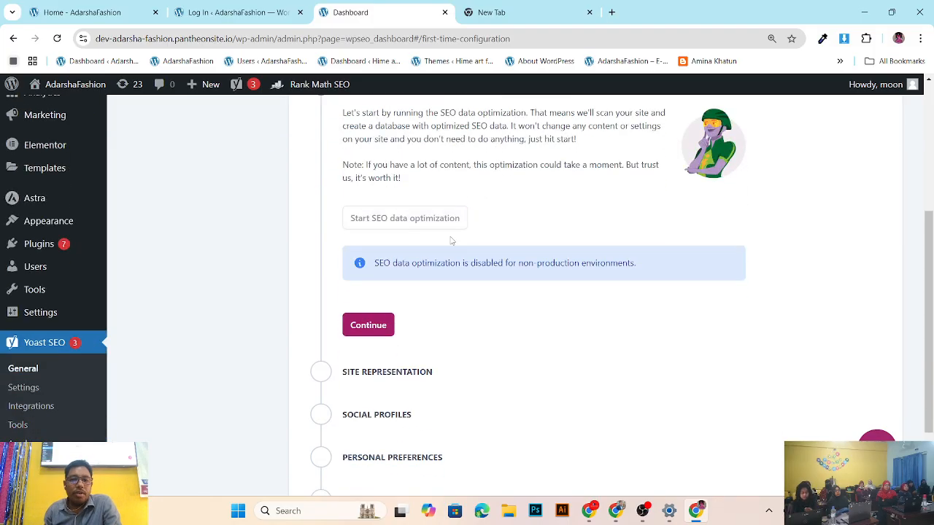
pyautogui.scroll(2, 452, 240)
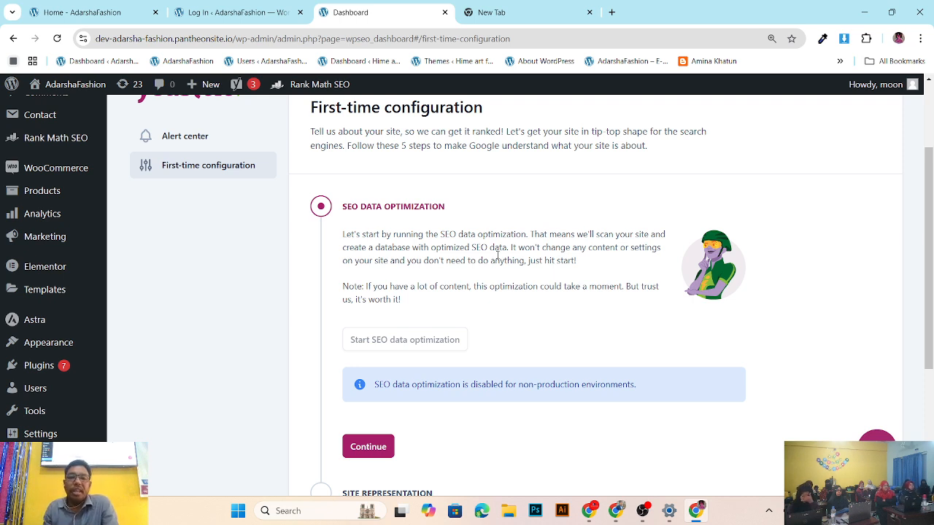
pyautogui.scroll(-2, 531, 259)
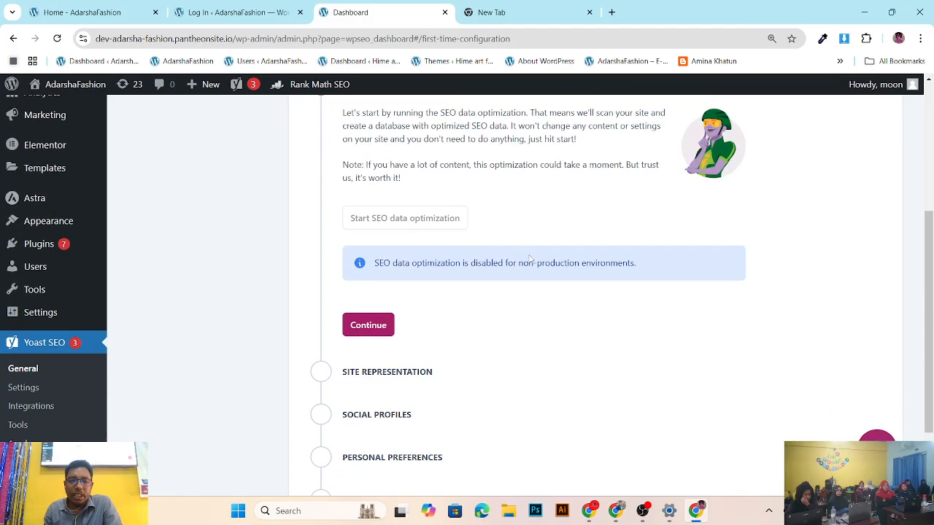
pyautogui.click(361, 332)
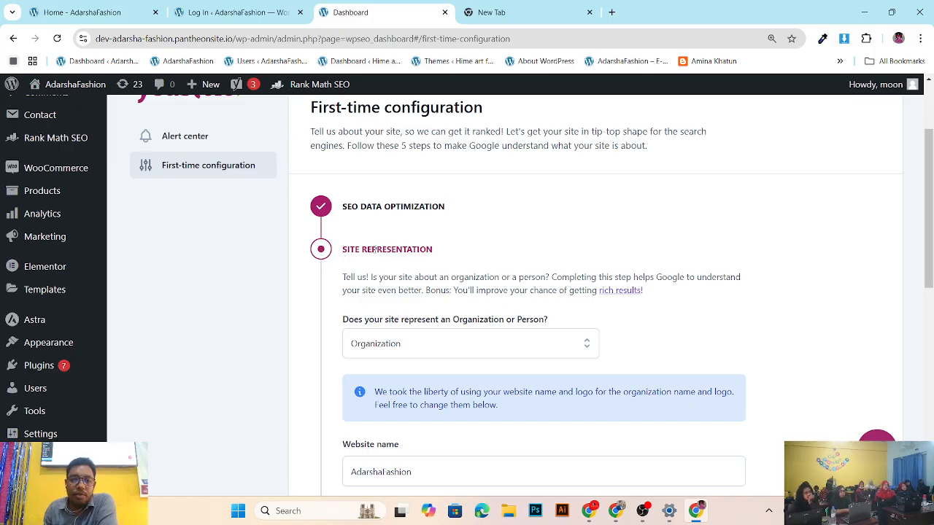
# Step: Try Person as what the site represents in the Site representation step and set it back to Organization
pyautogui.scroll(-3, 386, 299)
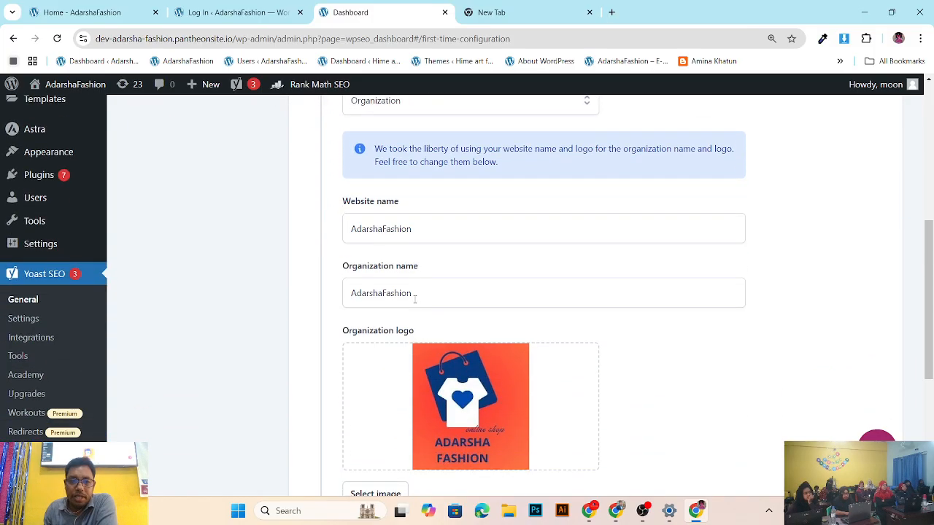
pyautogui.scroll(3, 414, 299)
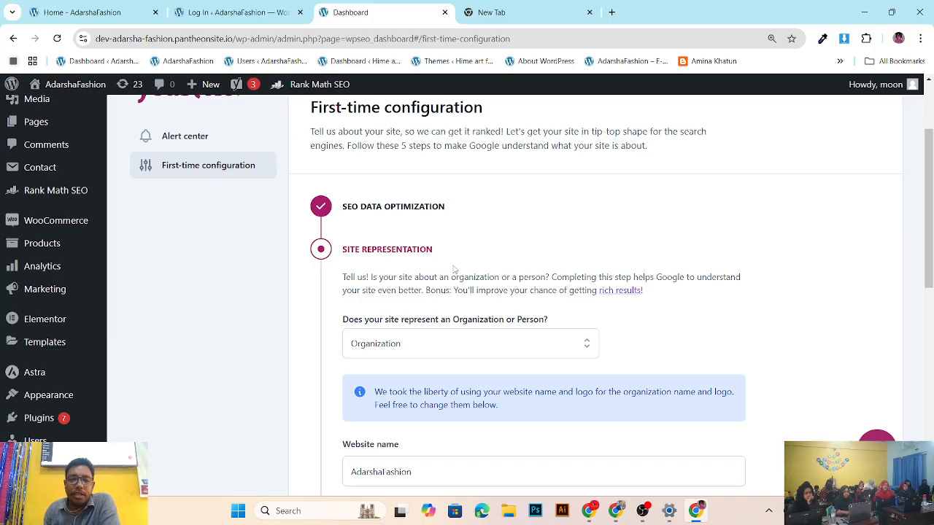
pyautogui.scroll(-1, 453, 270)
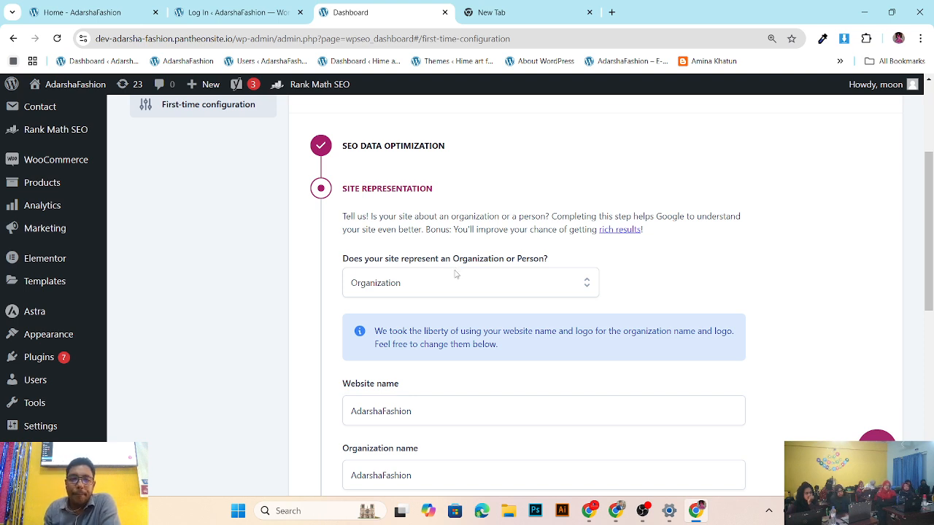
pyautogui.scroll(-1, 453, 274)
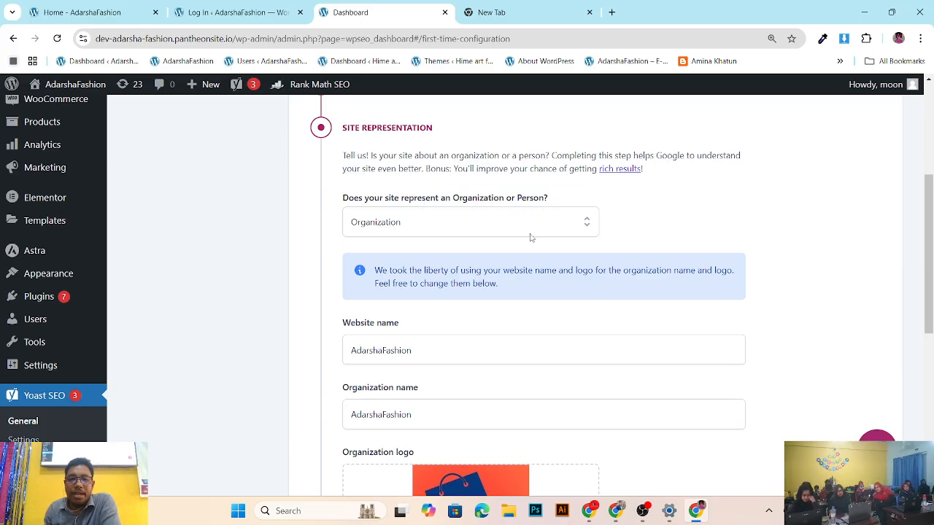
pyautogui.click(508, 232)
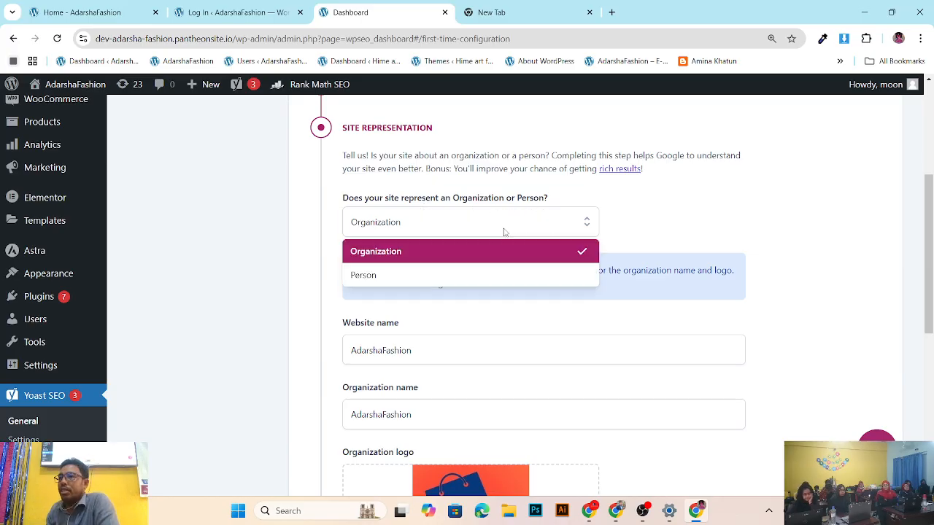
pyautogui.click(397, 275)
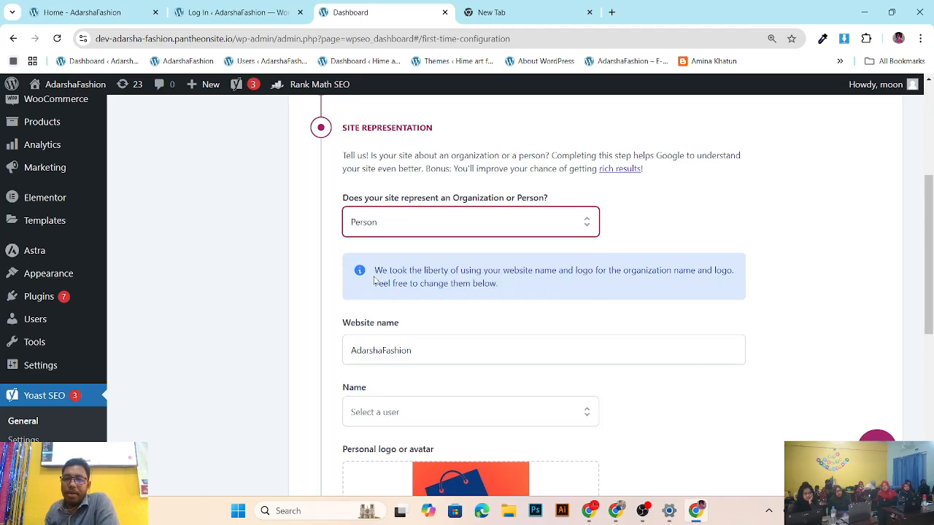
pyautogui.click(412, 229)
pyautogui.click(387, 252)
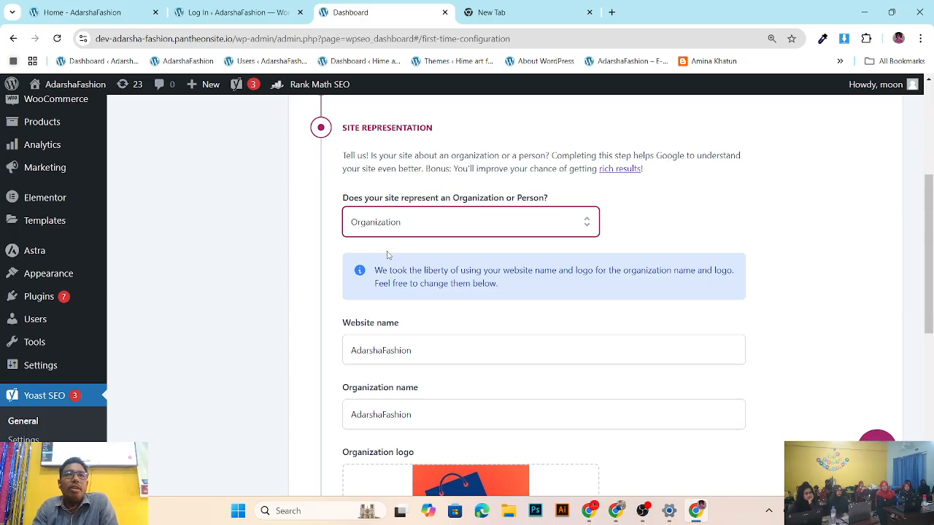
# Step: Check the website name, organization name and logo in the Site representation step, and save it unchanged
pyautogui.scroll(-2, 388, 255)
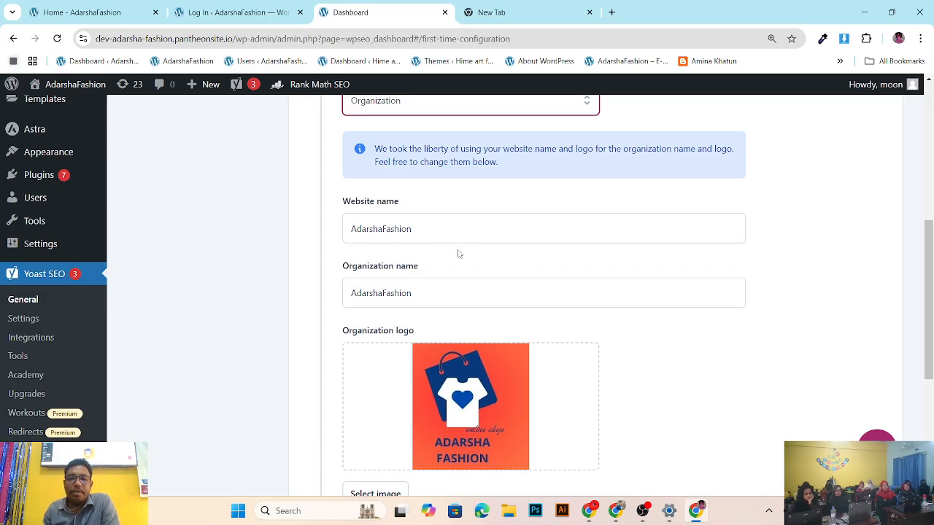
pyautogui.scroll(-2, 452, 286)
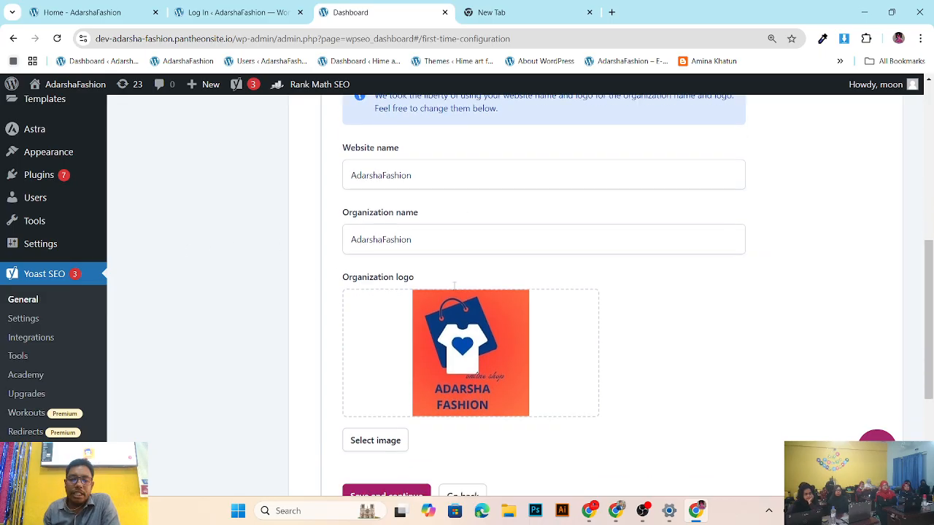
pyautogui.scroll(-1, 460, 227)
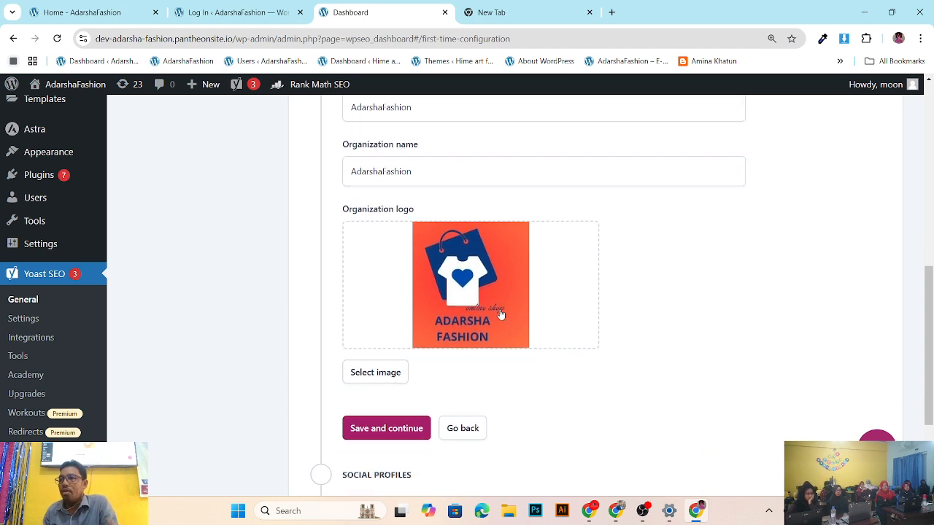
pyautogui.scroll(-3, 496, 313)
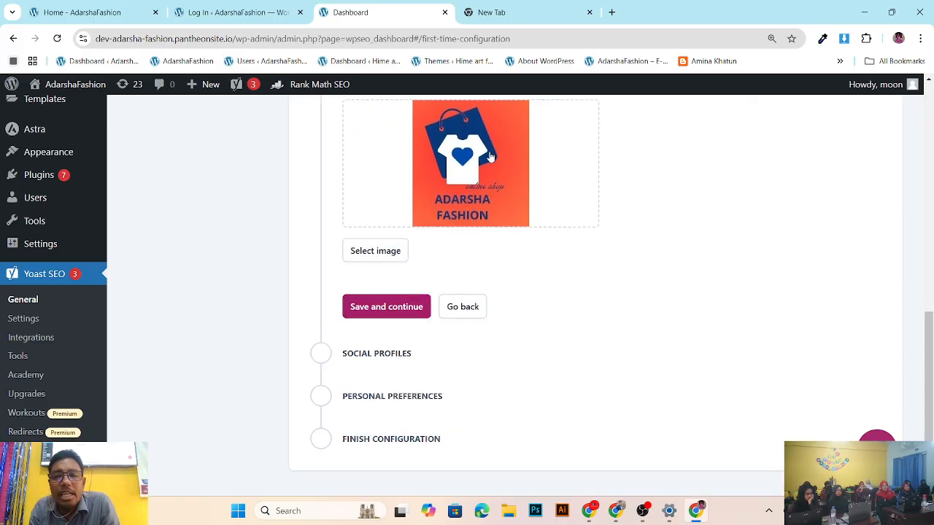
pyautogui.scroll(-1, 490, 157)
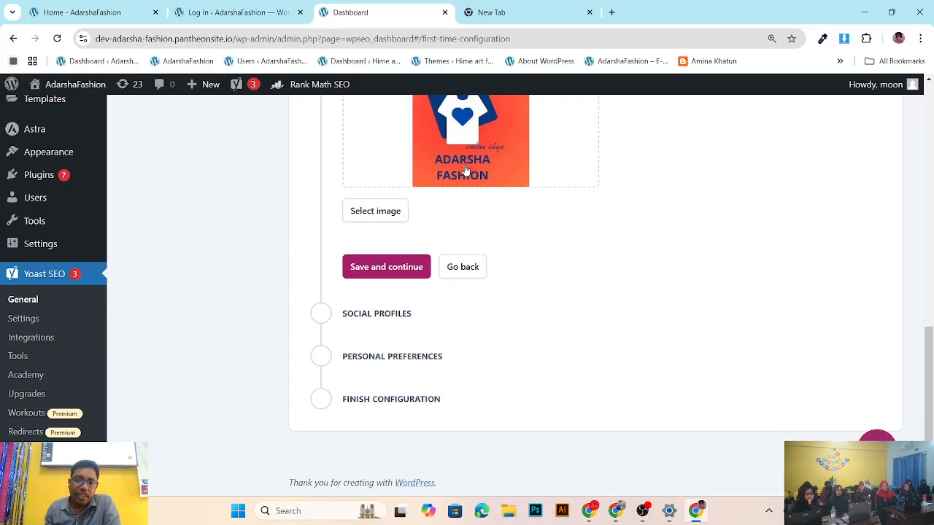
pyautogui.scroll(3, 565, 219)
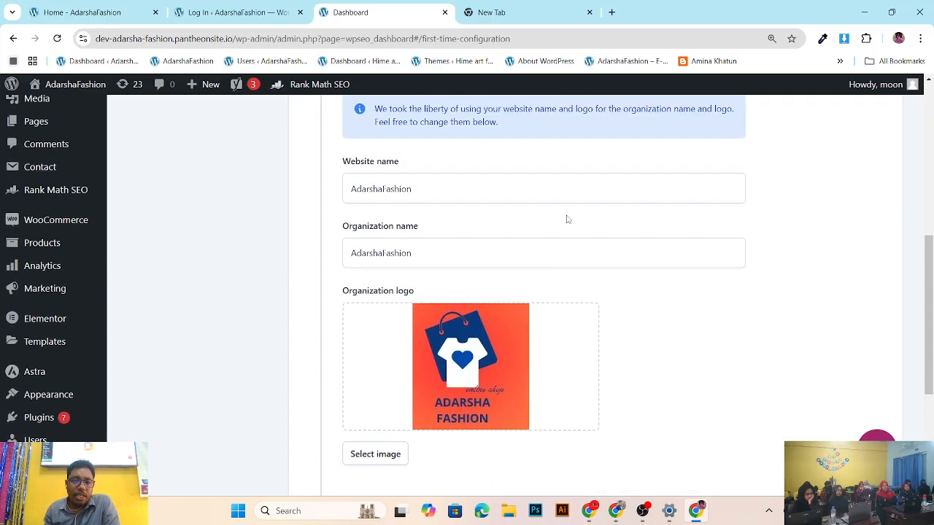
pyautogui.scroll(-3, 565, 218)
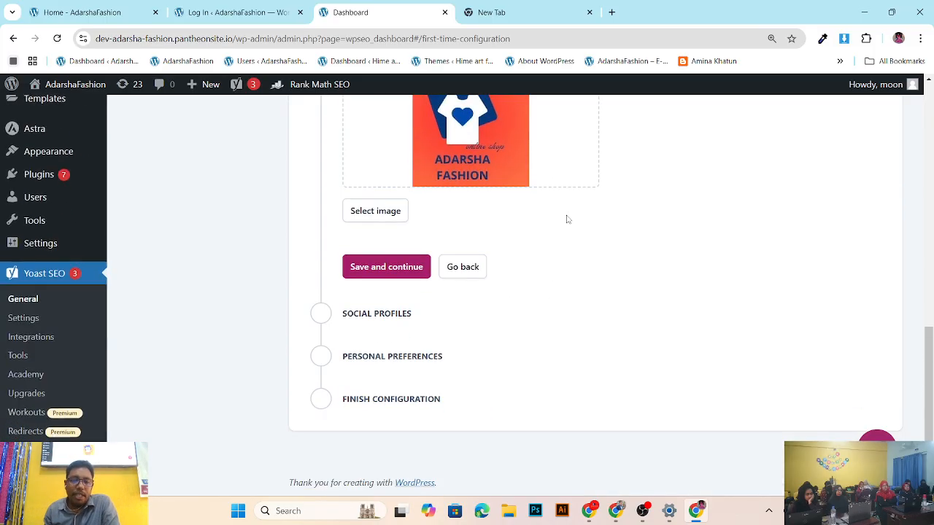
pyautogui.click(390, 267)
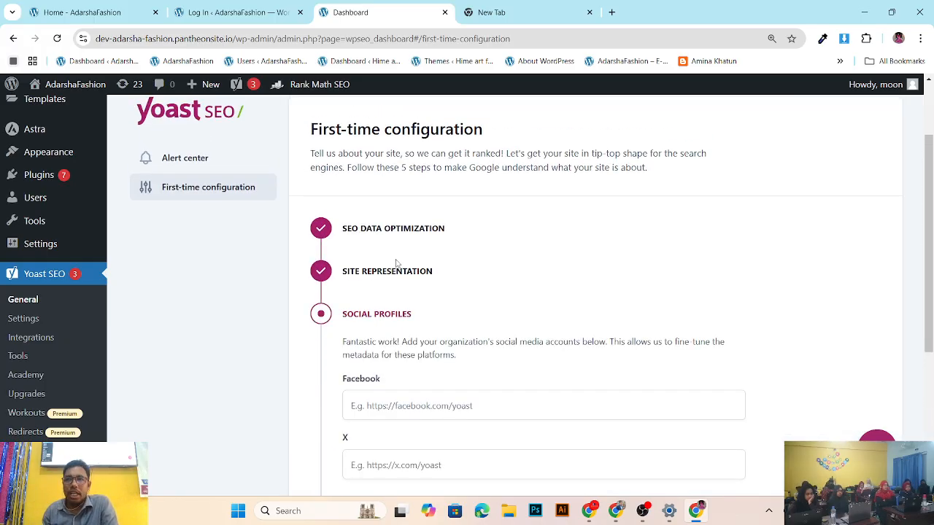
# Step: Review the Facebook and X profile fields in the Social profiles step
pyautogui.scroll(-2, 396, 264)
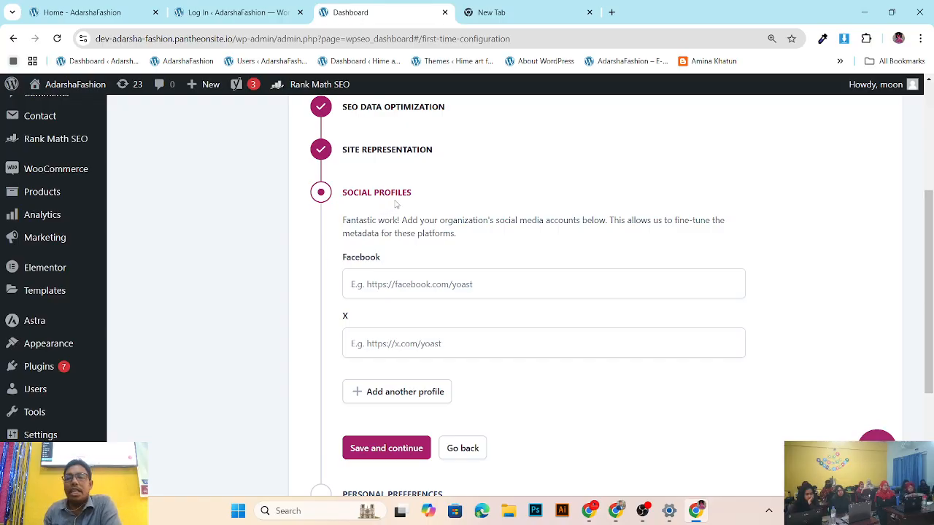
pyautogui.scroll(-1, 446, 212)
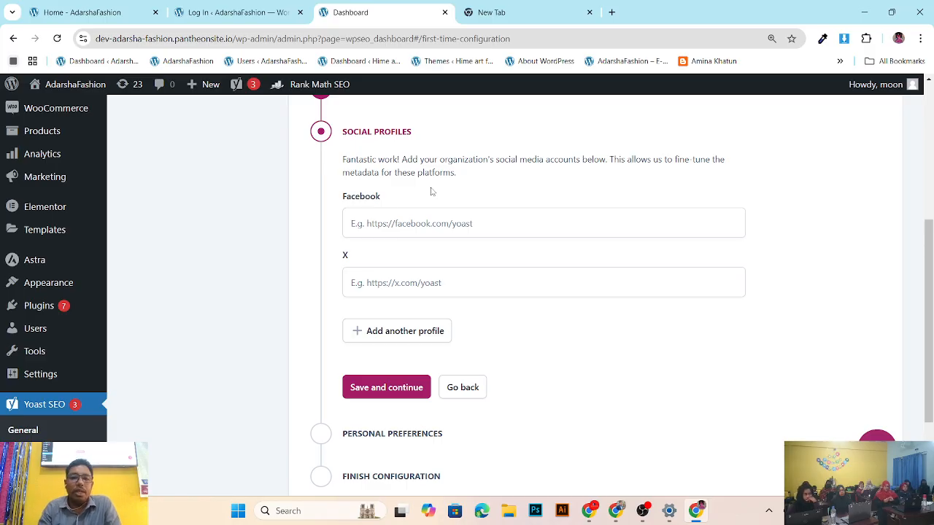
pyautogui.click(410, 223)
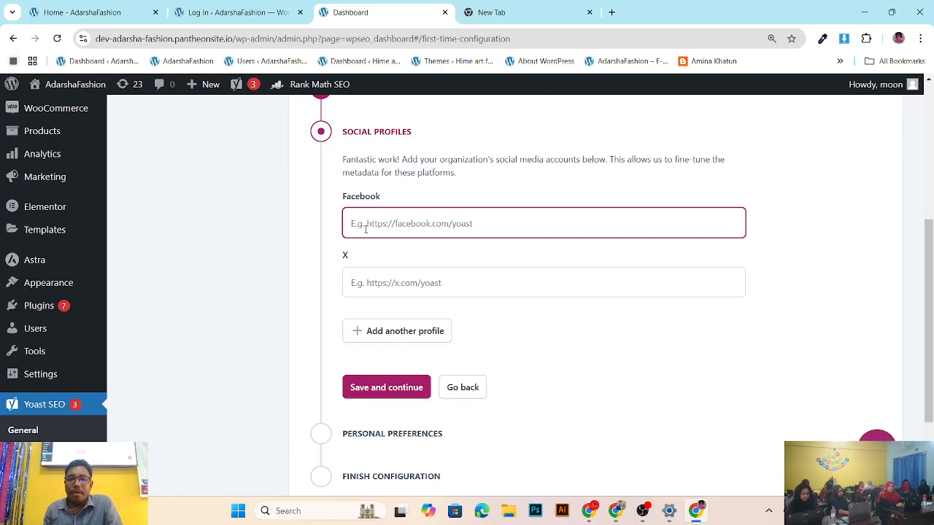
pyautogui.click(541, 16)
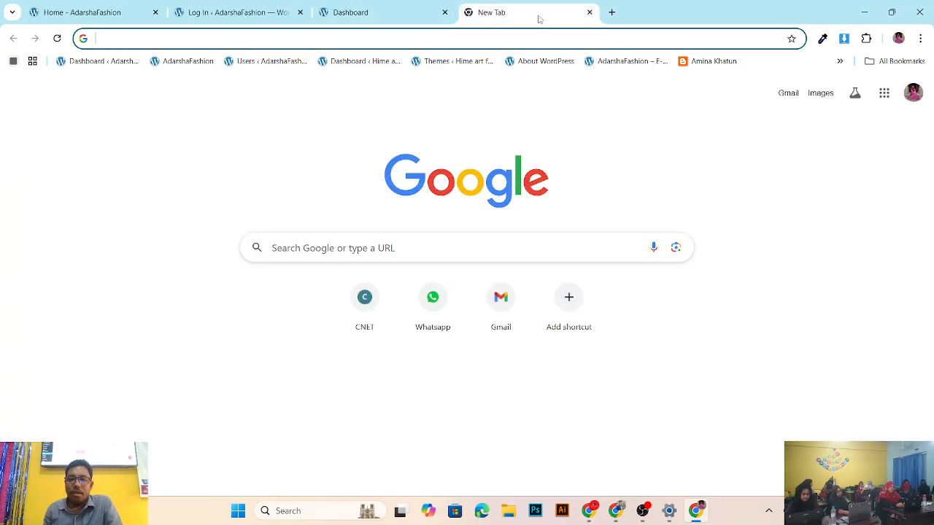
pyautogui.click(611, 13)
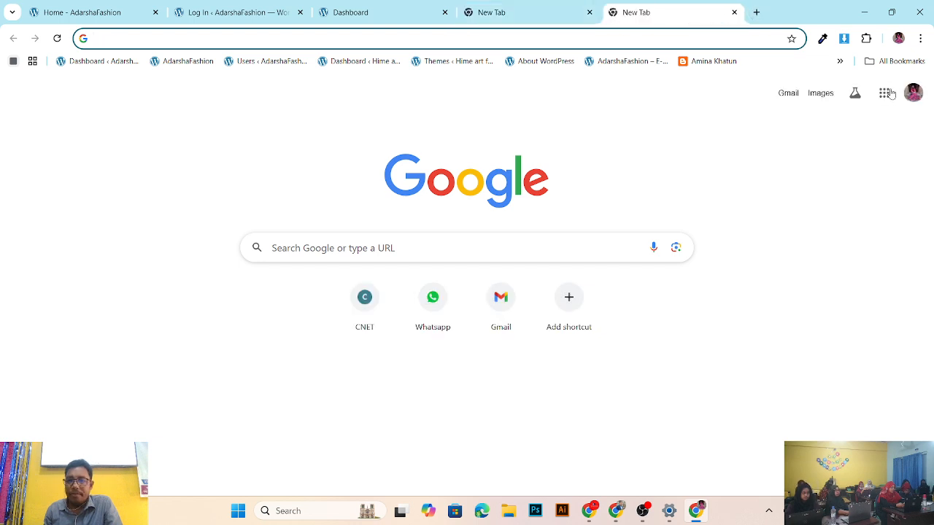
pyautogui.click(839, 63)
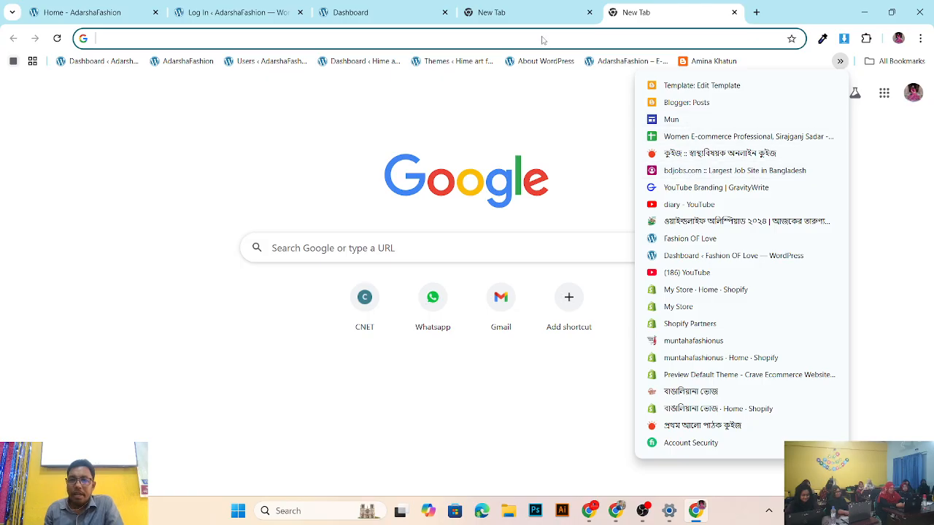
pyautogui.click(353, 15)
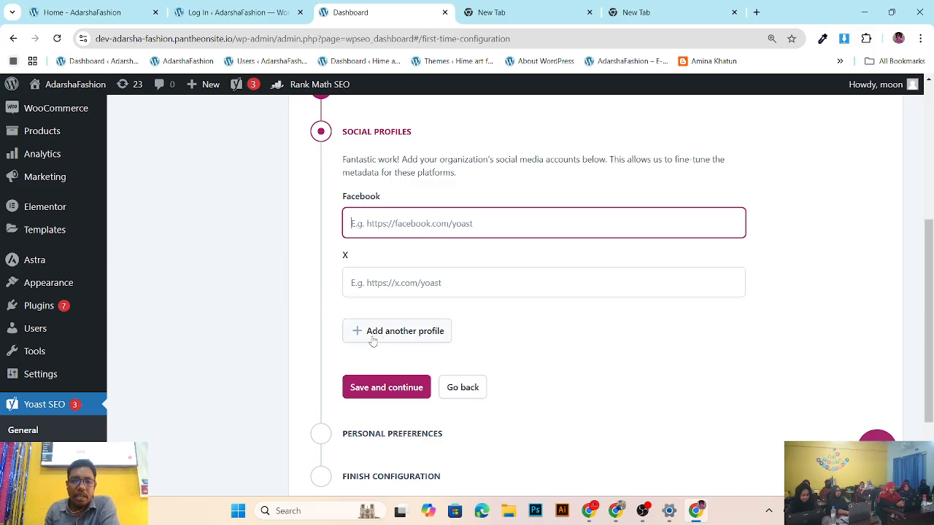
# Step: Try adding two other social profile fields in the Social profiles step and delete both of them
pyautogui.click(408, 332)
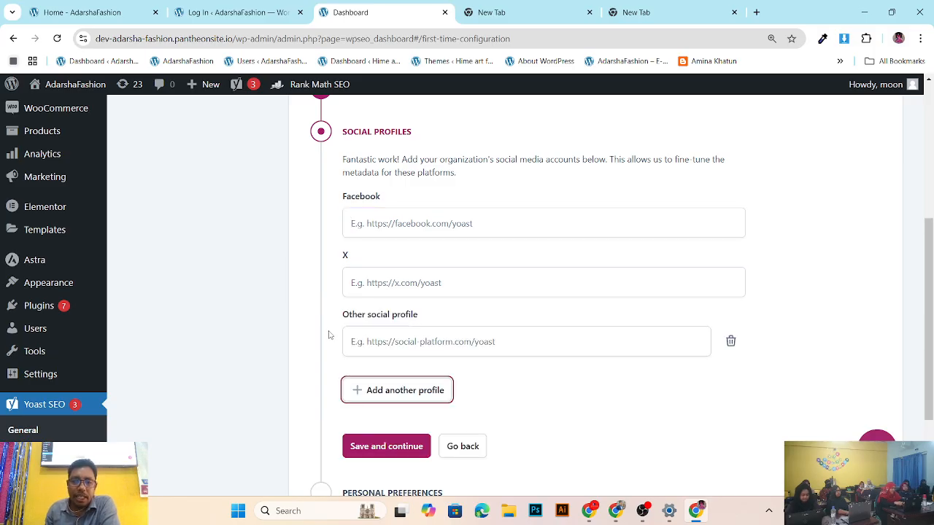
pyautogui.click(506, 337)
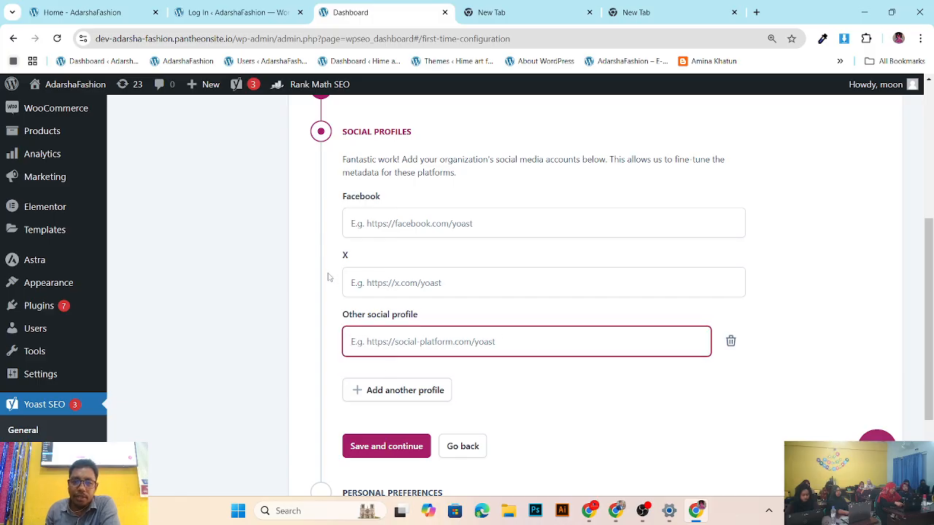
pyautogui.click(357, 281)
pyautogui.click(394, 394)
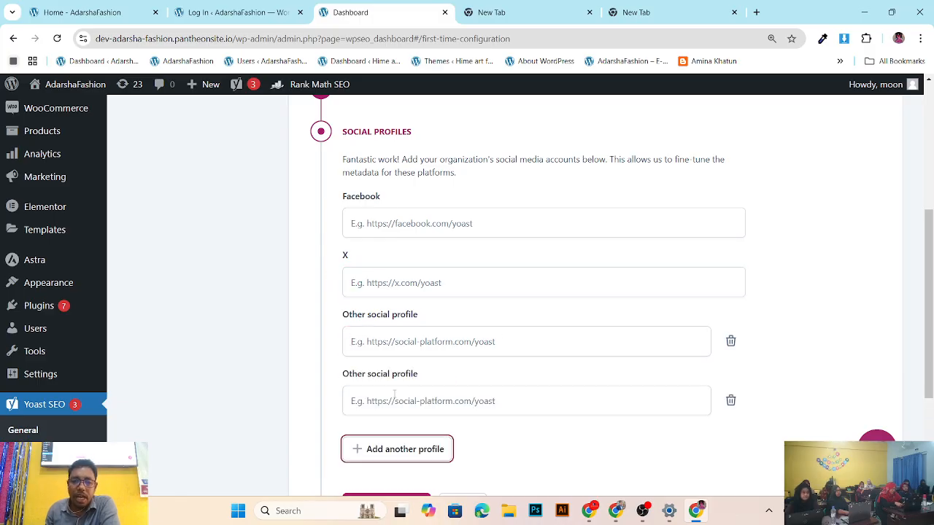
pyautogui.scroll(-3, 510, 341)
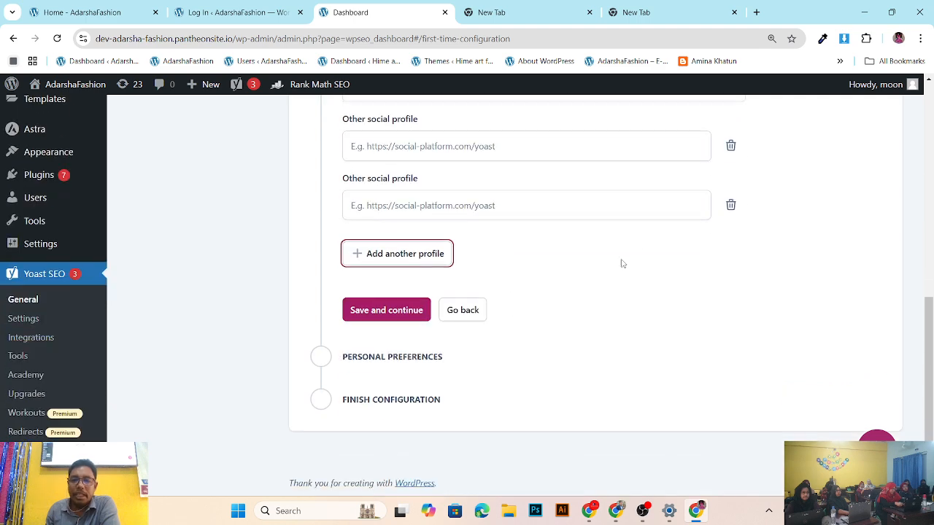
pyautogui.scroll(1, 389, 252)
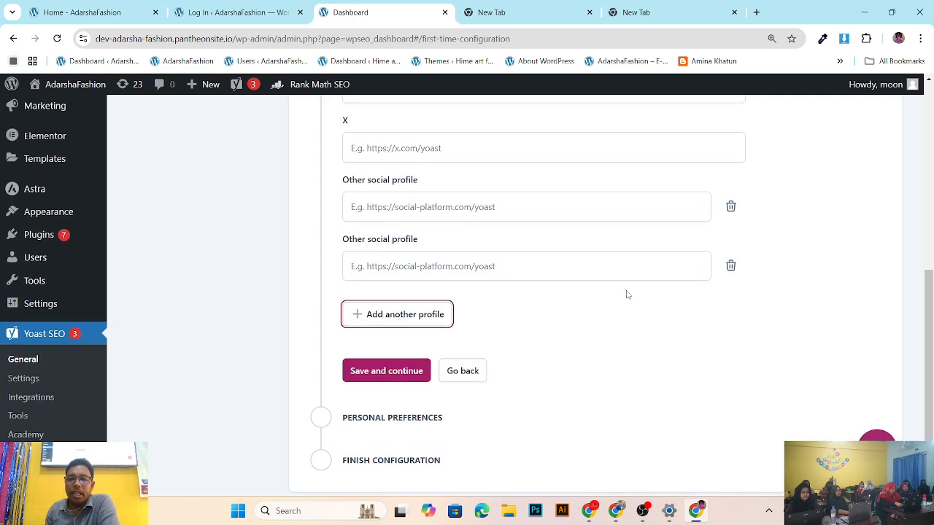
pyautogui.click(731, 267)
pyautogui.click(731, 208)
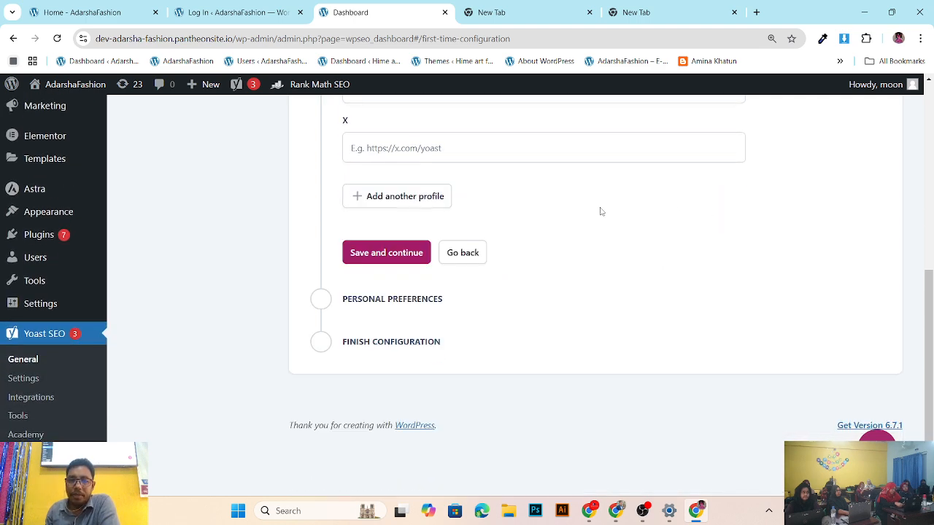
# Step: Leave the Facebook and X profiles empty and save the Social profiles step
pyautogui.scroll(5, 511, 212)
pyautogui.scroll(-4, 515, 216)
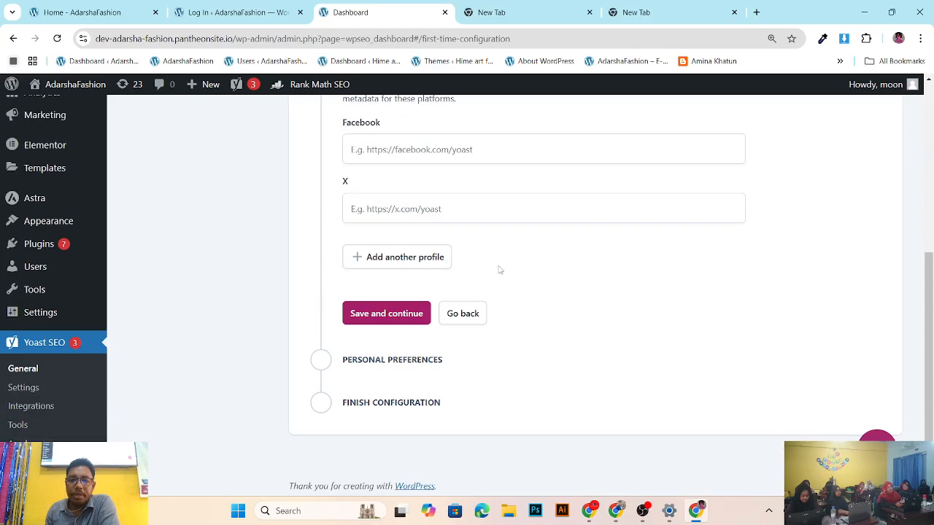
pyautogui.click(494, 213)
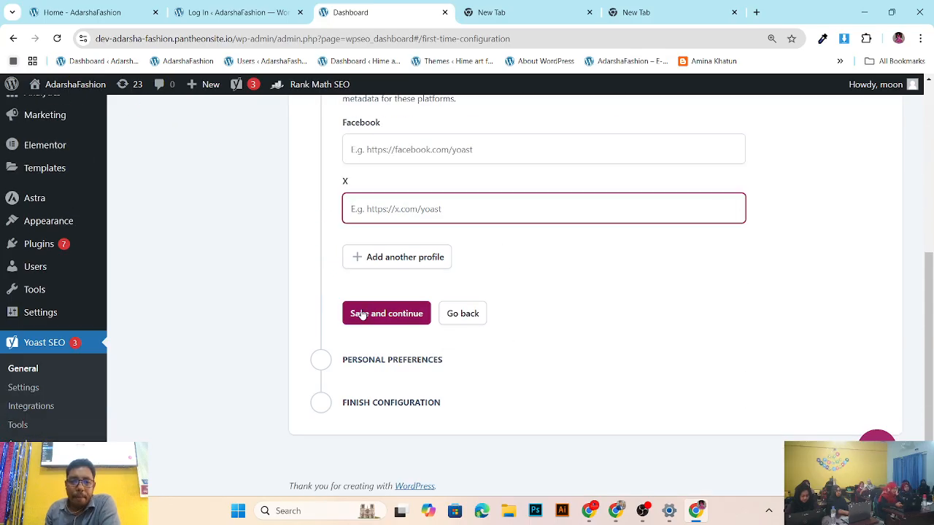
pyautogui.click(389, 319)
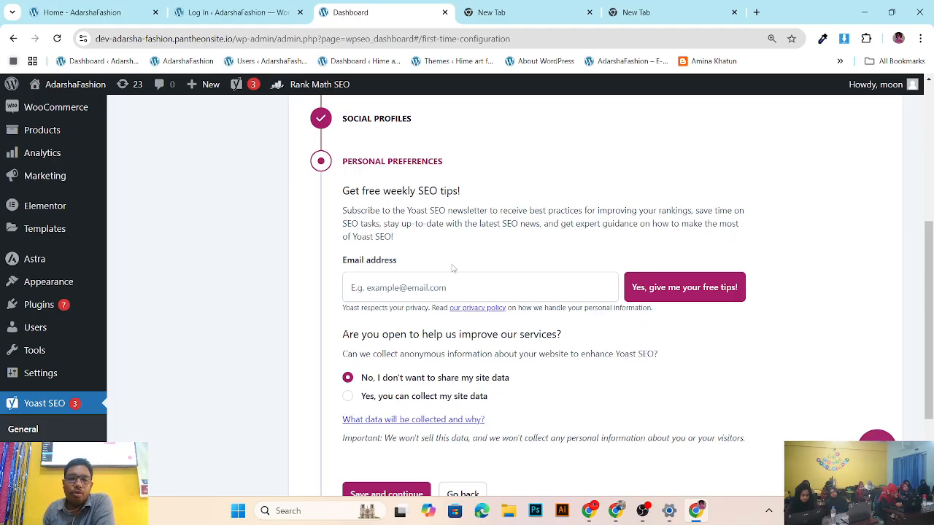
# Step: Leave the newsletter email empty, keep the option not to share site data, and save the Personal preferences step
pyautogui.click(588, 289)
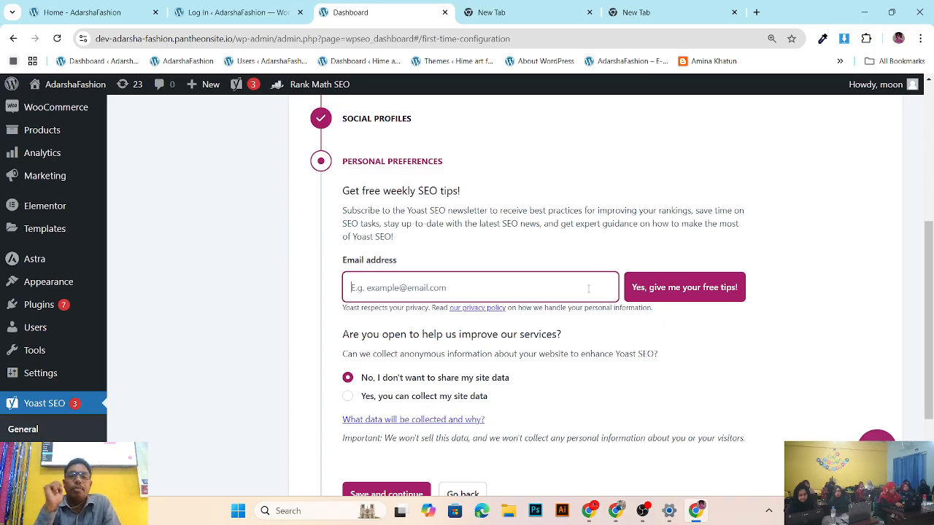
pyautogui.scroll(-1, 440, 224)
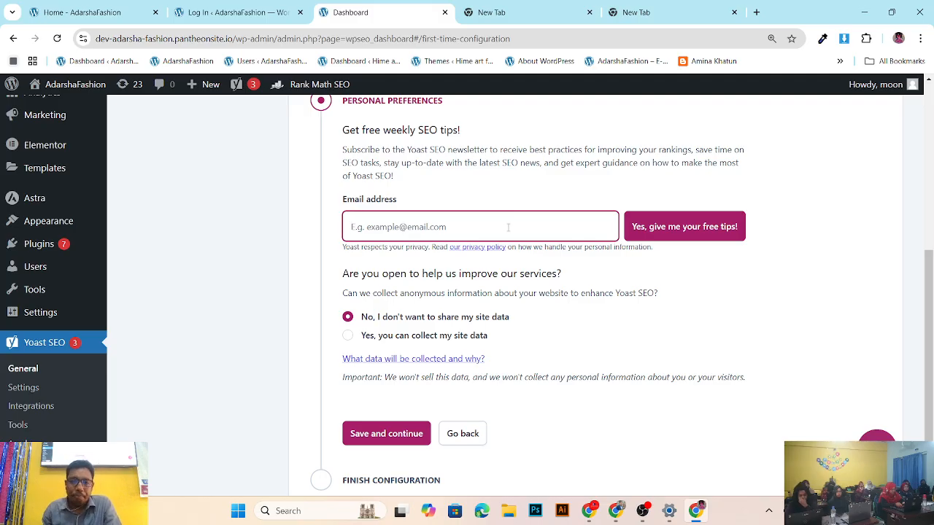
pyautogui.scroll(-1, 508, 223)
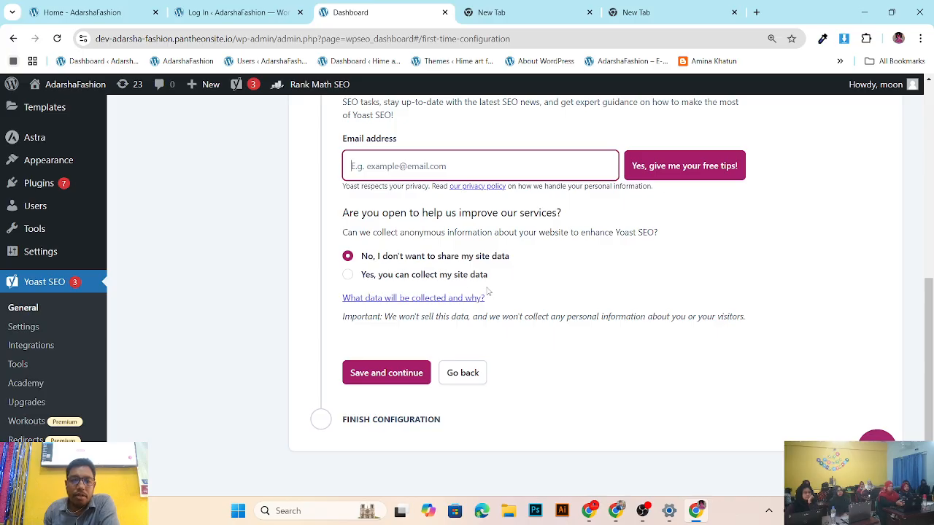
pyautogui.click(522, 291)
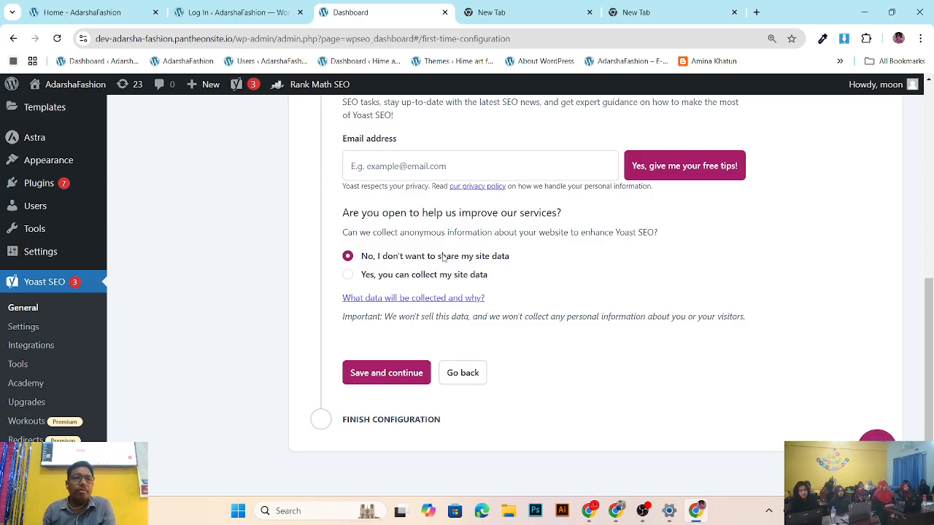
pyautogui.scroll(-1, 442, 256)
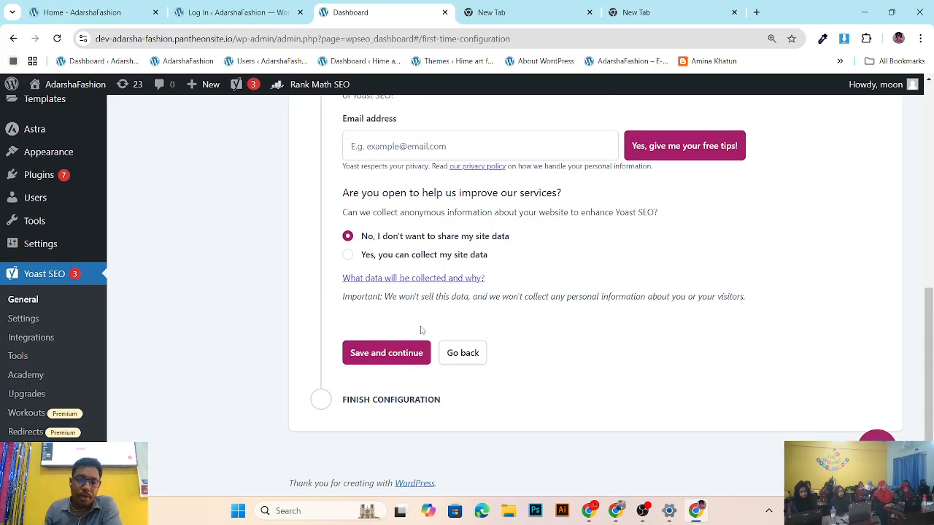
pyautogui.click(379, 356)
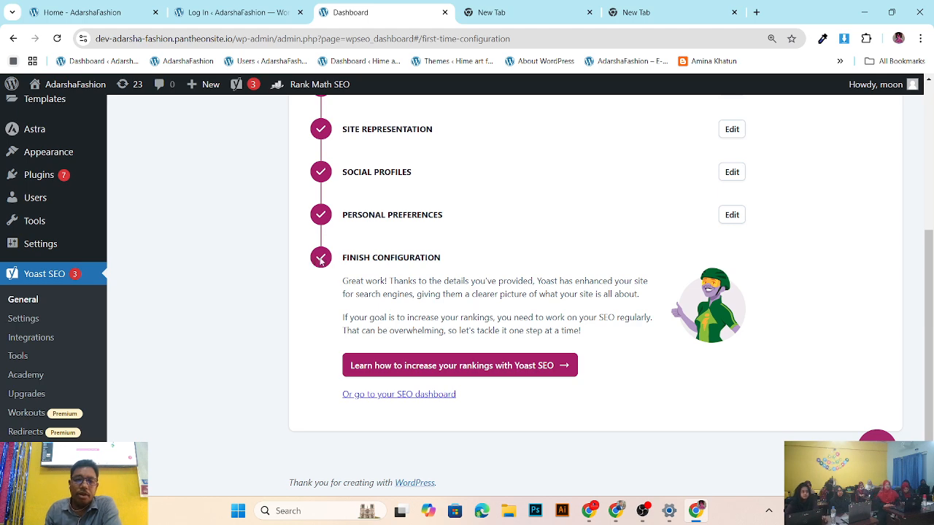
# Step: Reopen the completed SEO data optimization step for editing, review it and continue past it
pyautogui.scroll(4, 636, 263)
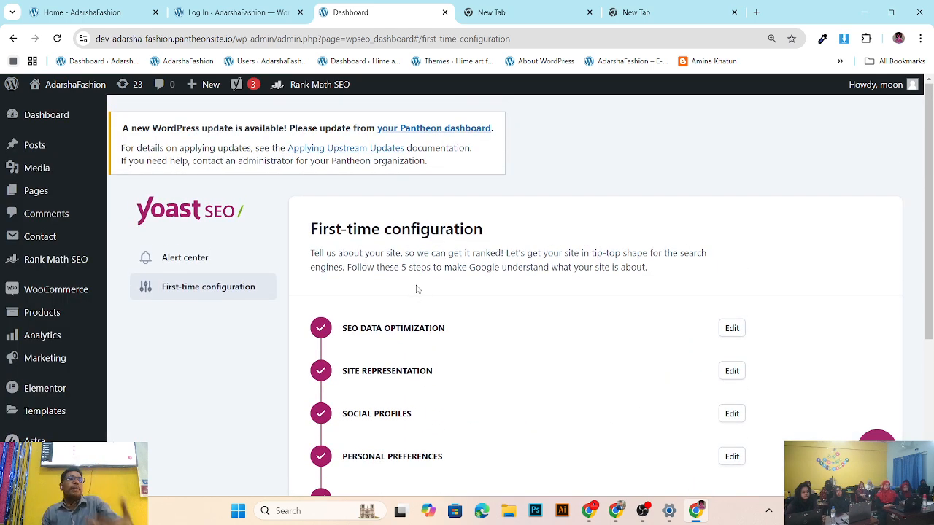
pyautogui.click(733, 335)
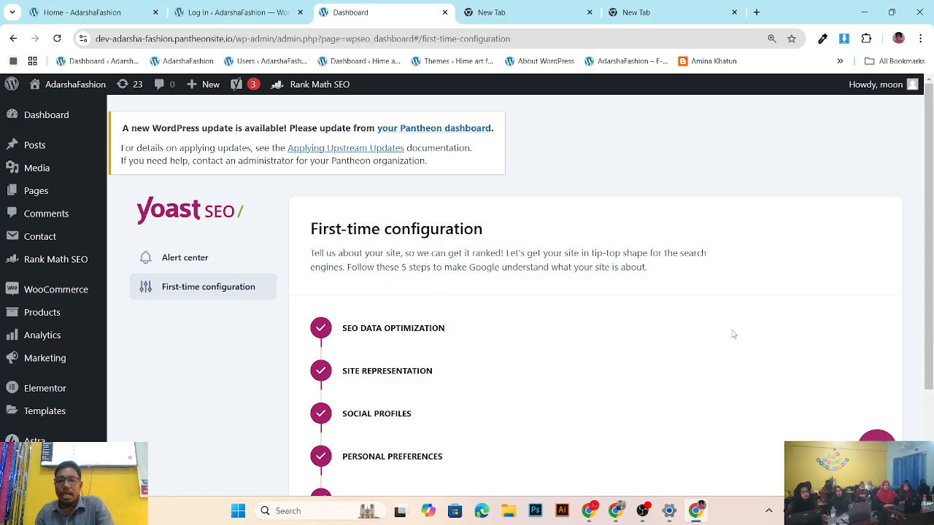
pyautogui.scroll(-2, 719, 332)
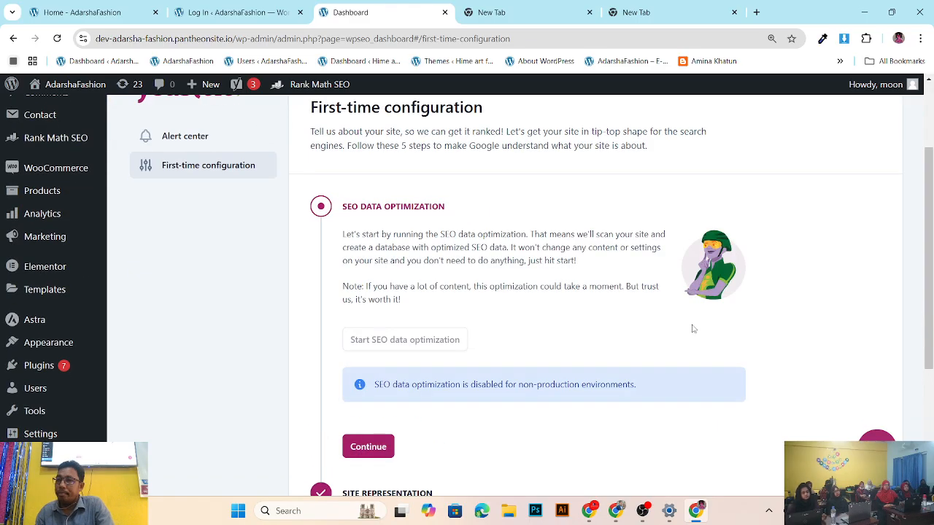
pyautogui.scroll(-3, 684, 332)
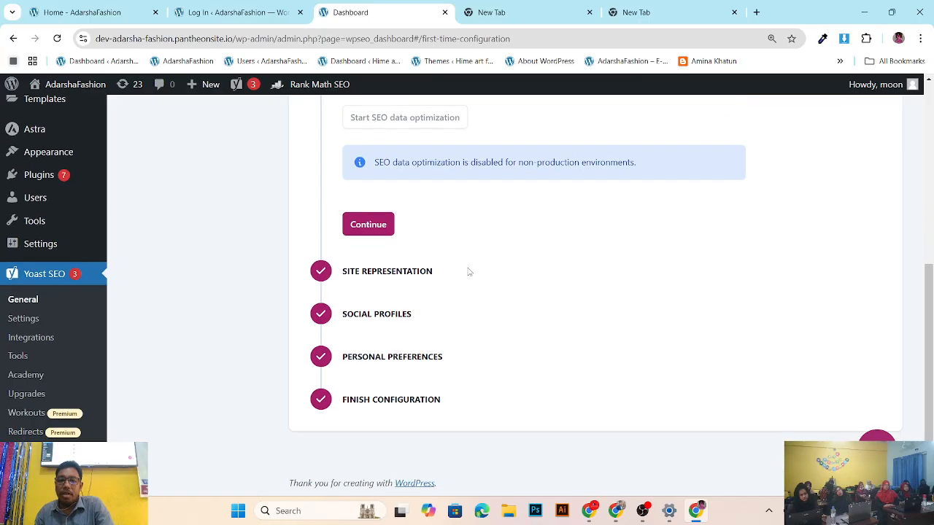
pyautogui.click(364, 229)
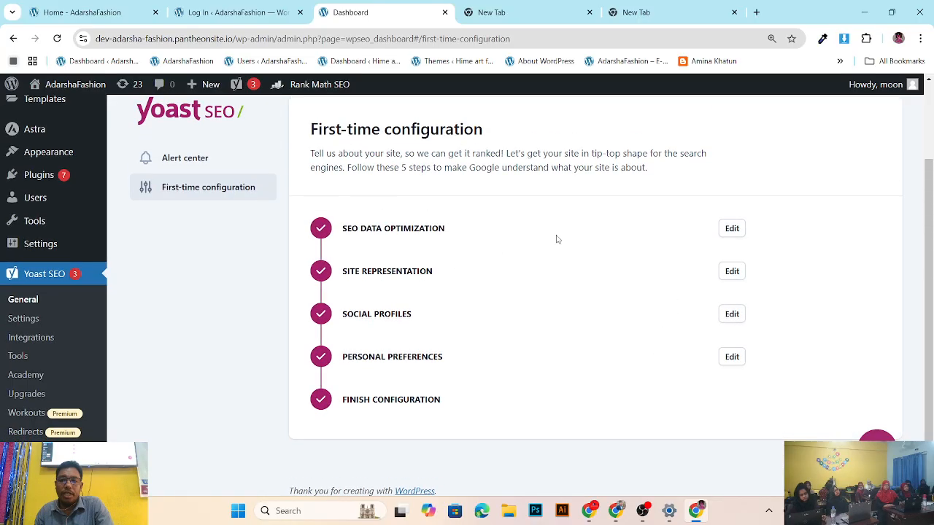
# Step: Reopen the Site representation step for editing, review its organization details and logo, and save it unchanged
pyautogui.click(731, 269)
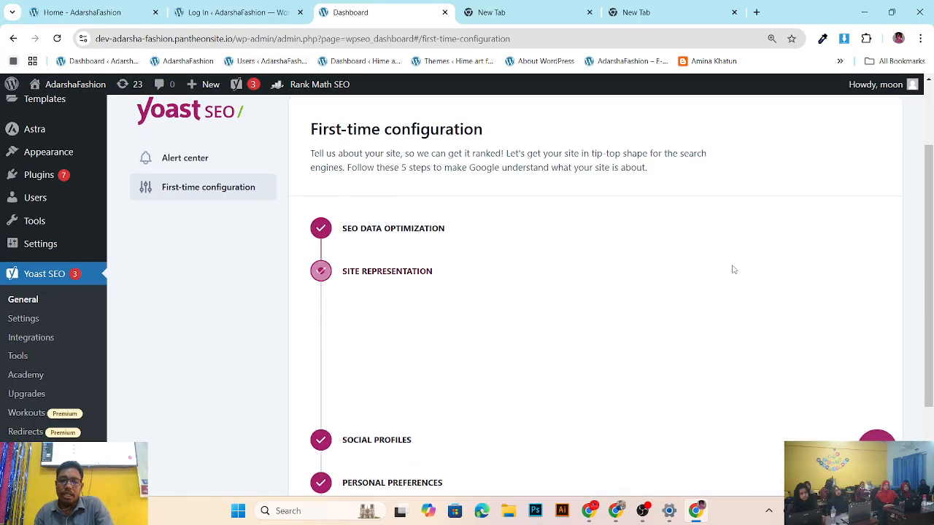
pyautogui.scroll(-2, 577, 288)
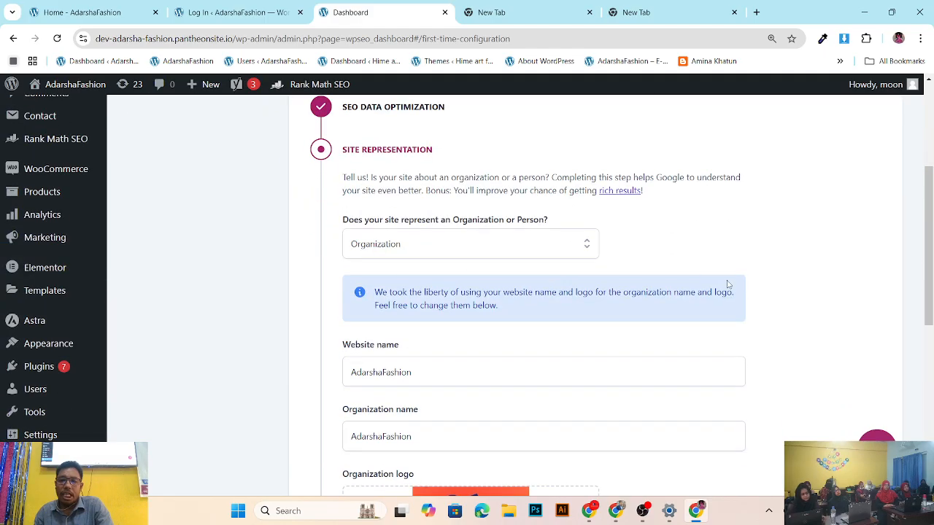
pyautogui.scroll(-7, 756, 329)
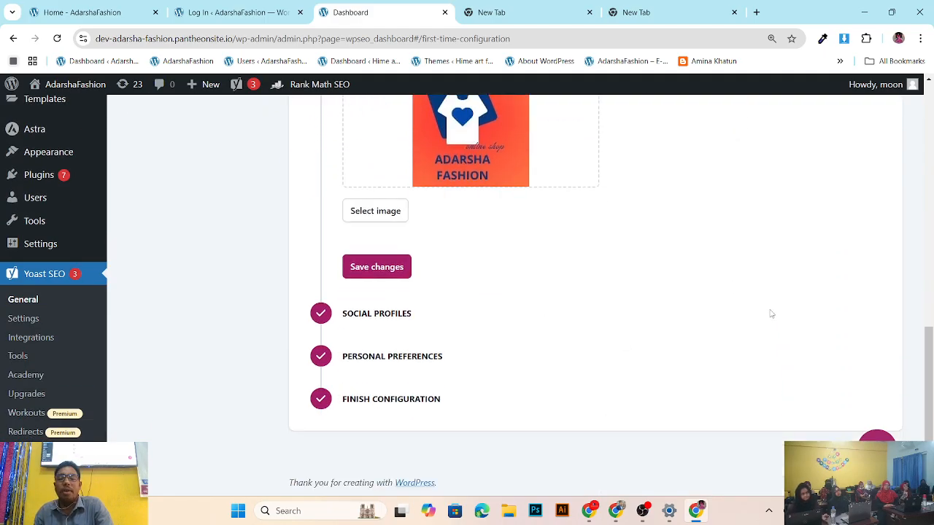
pyautogui.scroll(1, 667, 244)
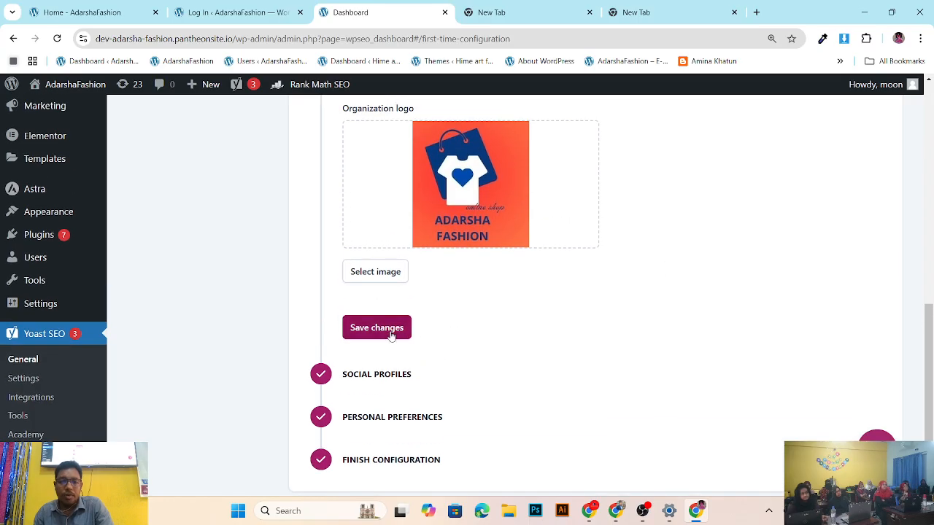
pyautogui.click(391, 332)
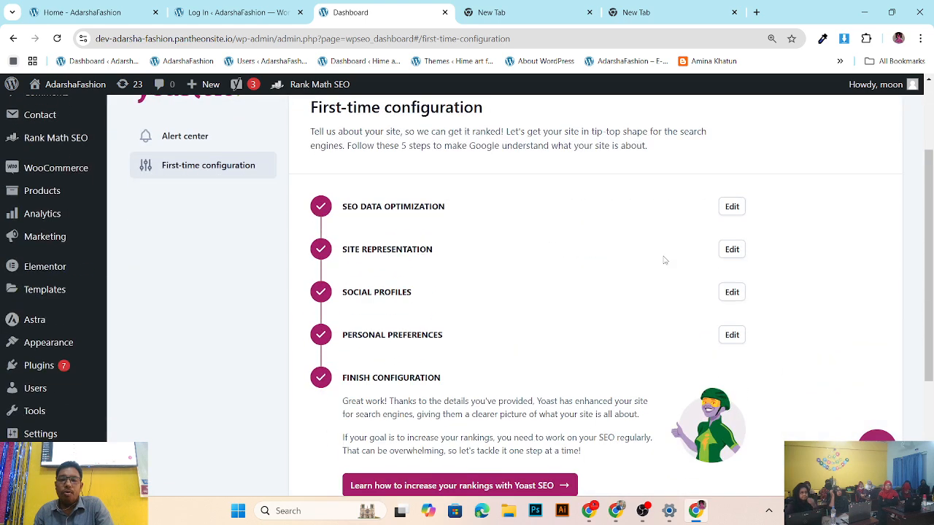
# Step: Reopen the Social profiles step for editing, leave the Facebook and X profiles empty, and save it unchanged
pyautogui.click(732, 293)
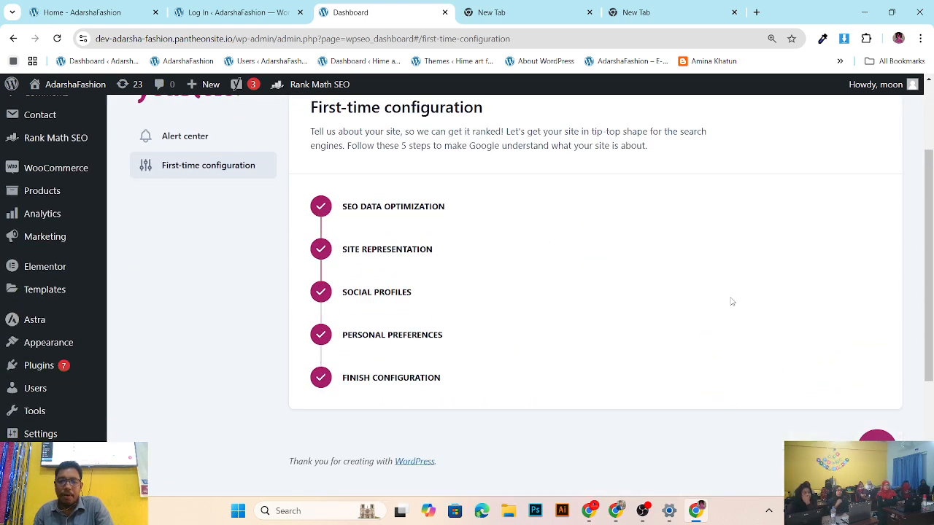
pyautogui.scroll(-4, 585, 315)
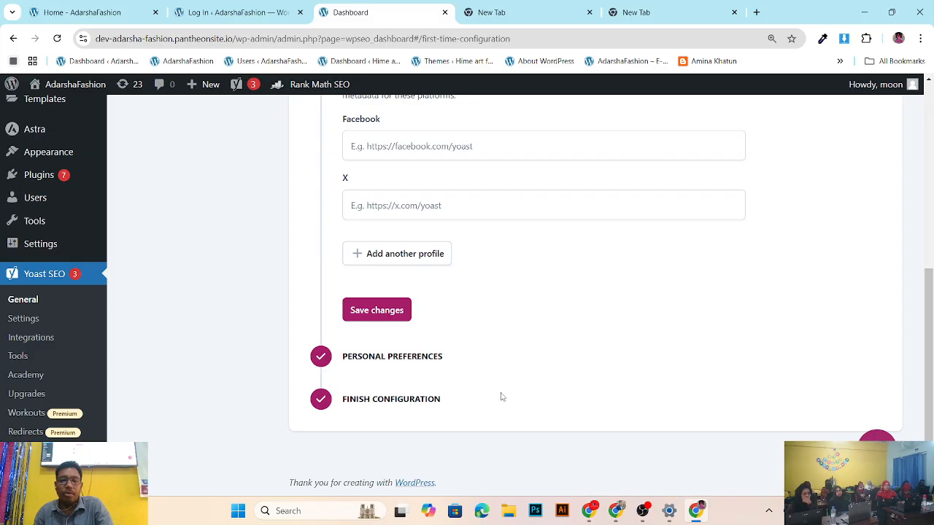
pyautogui.moveTo(501, 394); pyautogui.dragTo(724, 400)
pyautogui.click(820, 338)
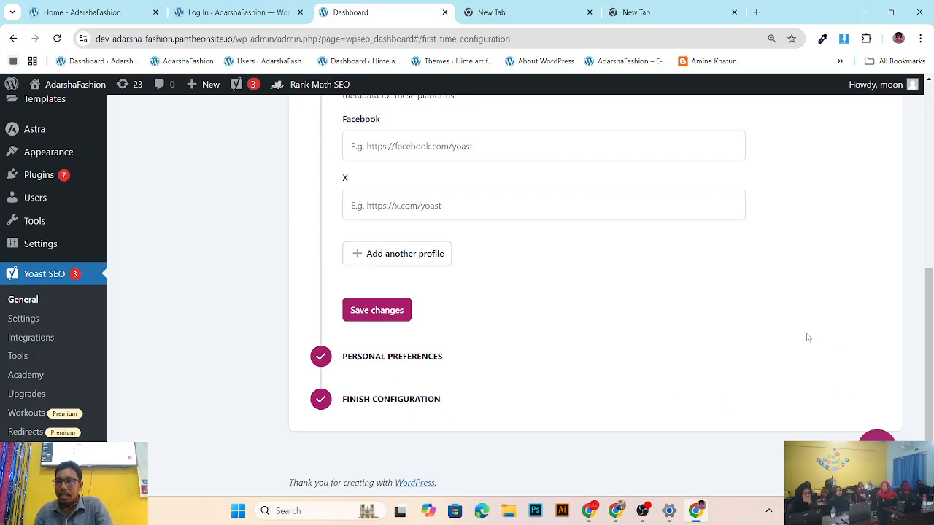
pyautogui.click(388, 312)
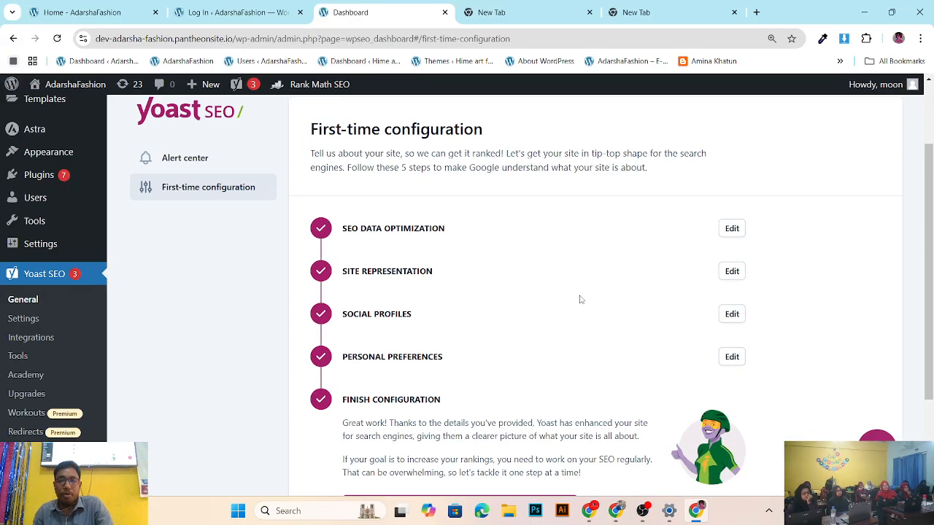
# Step: Go from the finished configuration to the SEO dashboard and review the Alert center's problems, notifications and Premium upgrade offer
pyautogui.scroll(-4, 581, 299)
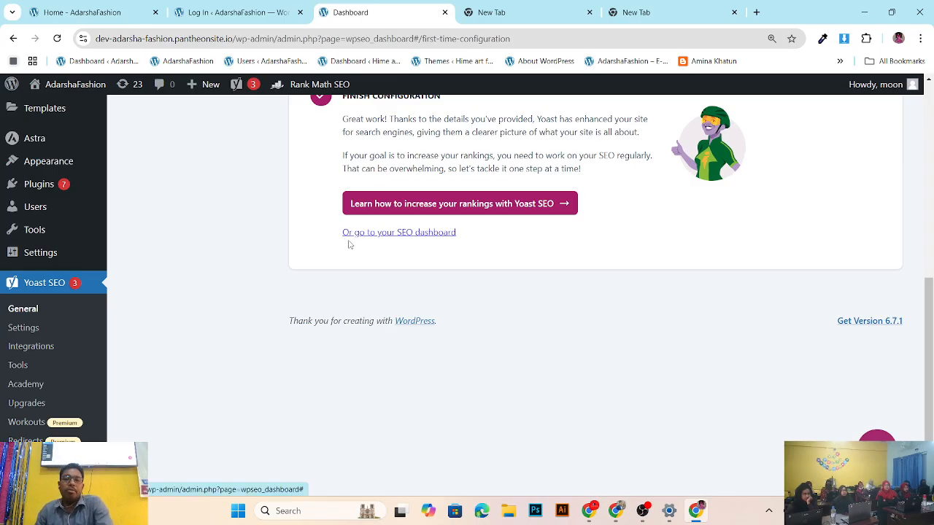
pyautogui.click(387, 233)
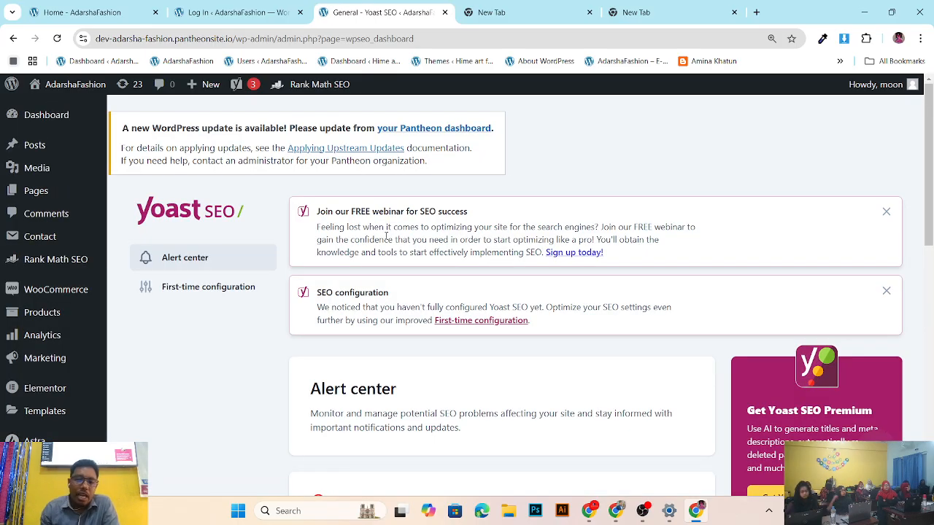
pyautogui.scroll(-4, 398, 379)
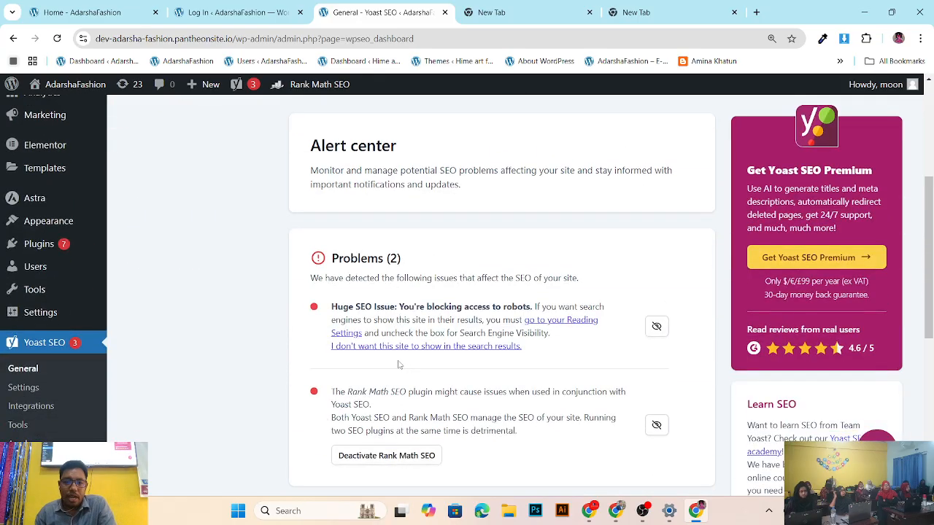
pyautogui.scroll(5, 396, 360)
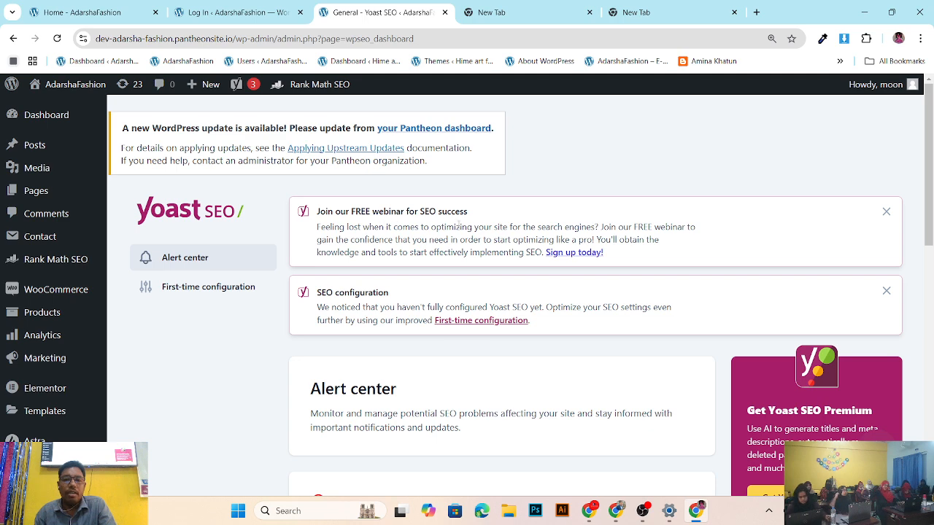
pyautogui.scroll(-3, 494, 287)
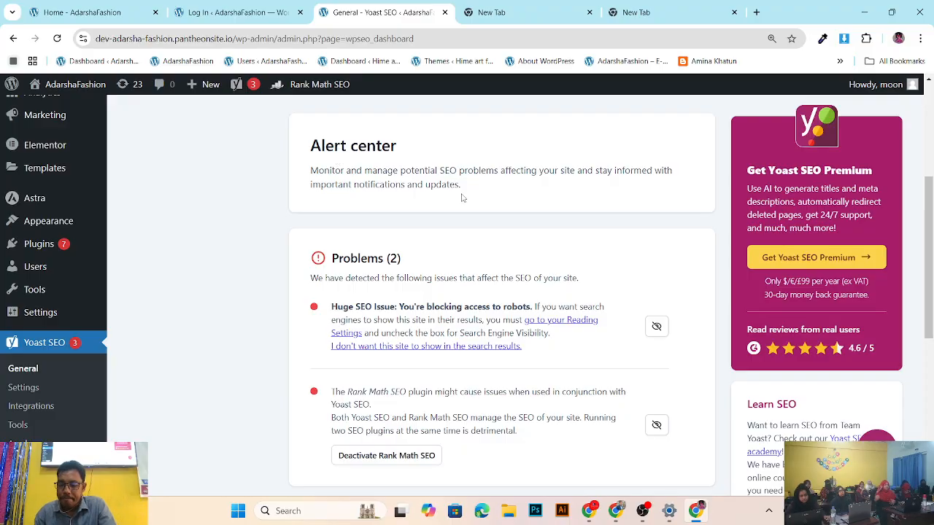
pyautogui.scroll(-1, 358, 222)
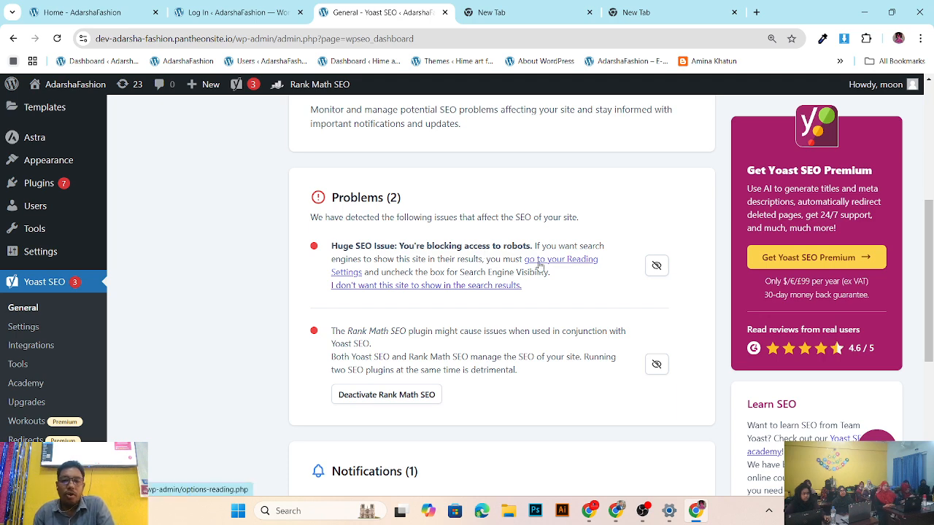
pyautogui.scroll(-1, 538, 266)
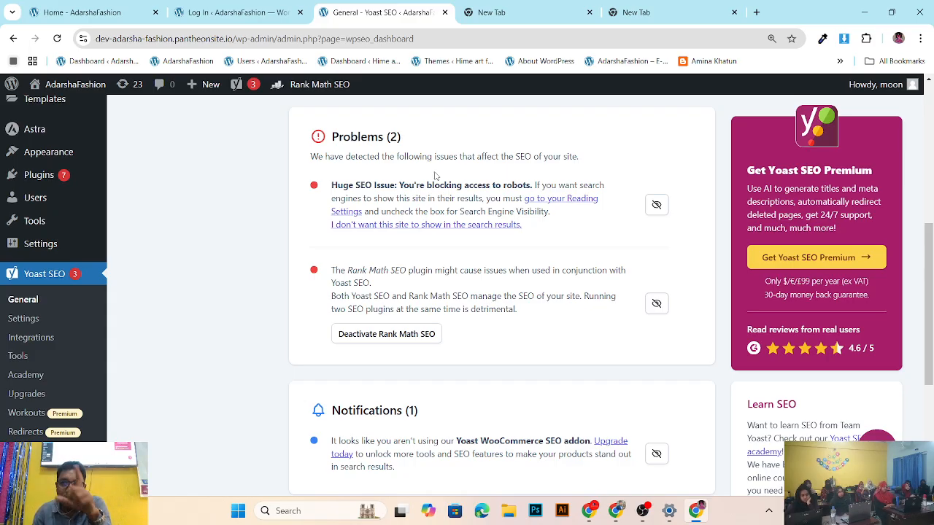
pyautogui.scroll(-3, 402, 226)
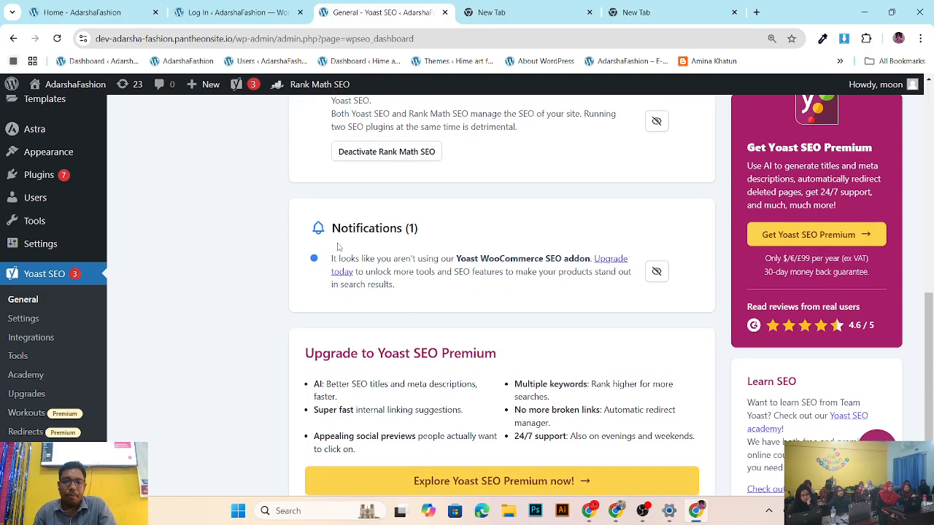
pyautogui.scroll(-1, 331, 327)
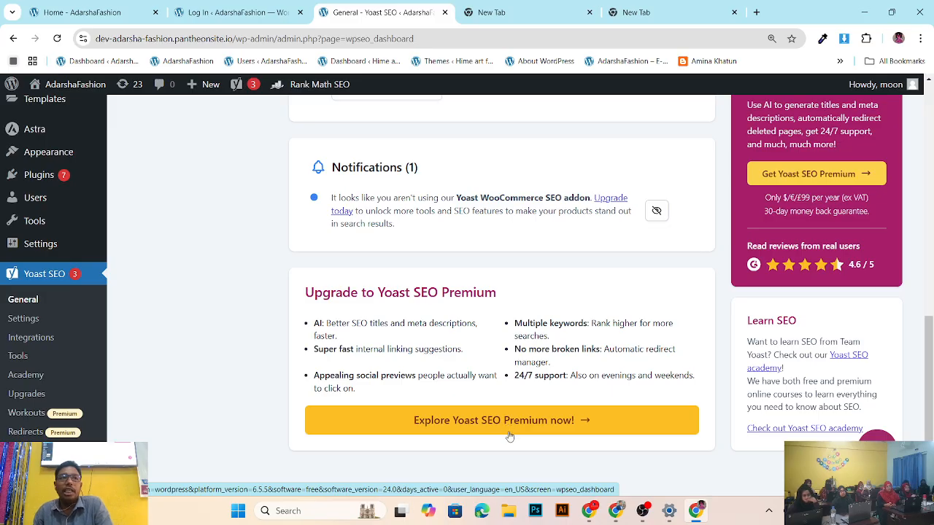
pyautogui.scroll(-1, 509, 436)
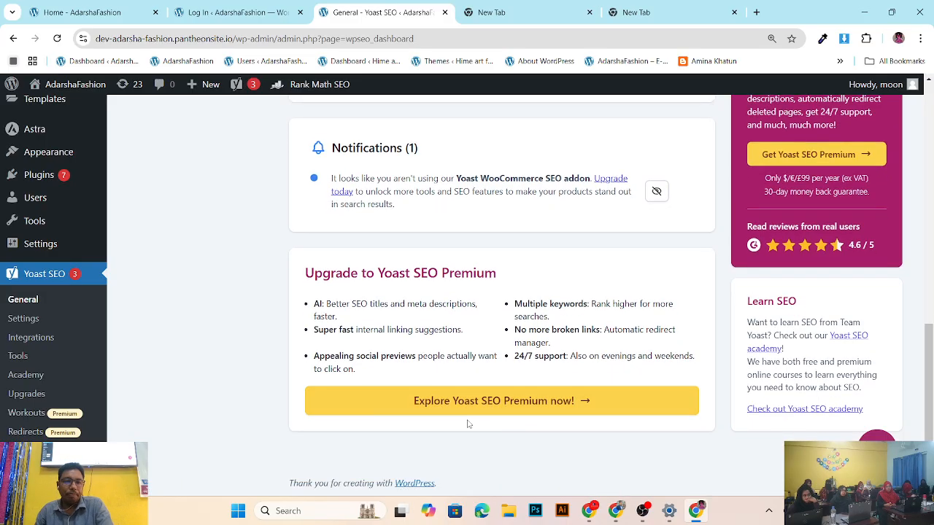
pyautogui.click(16, 300)
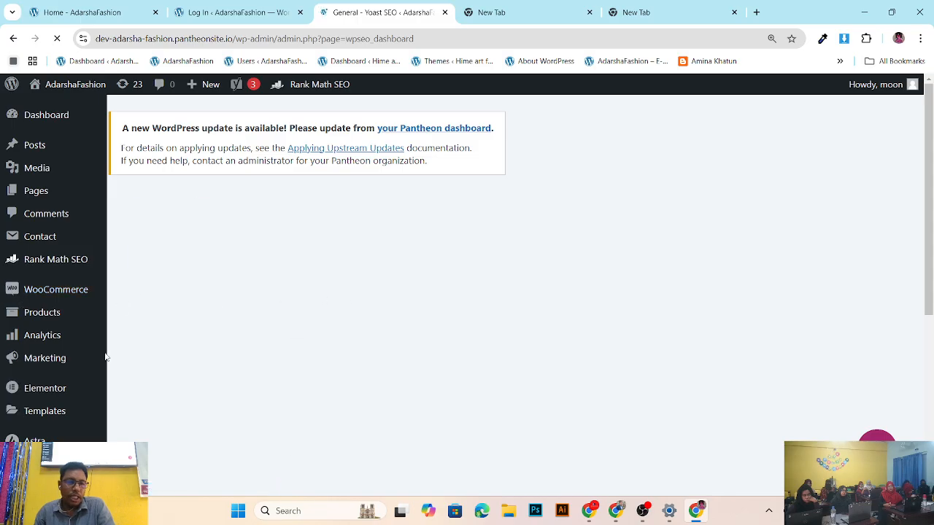
pyautogui.scroll(-4, 44, 365)
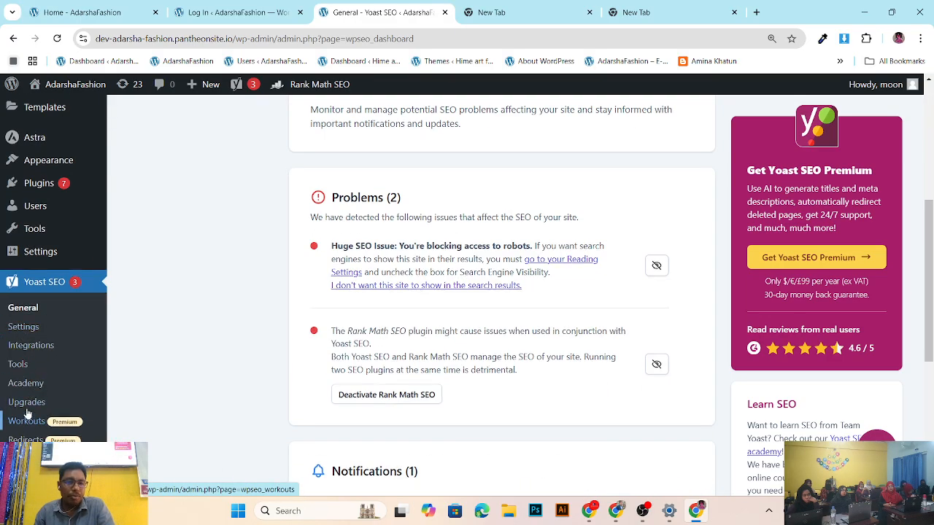
# Step: Open the Yoast SEO settings and examine the general, content type, category and tag, and advanced sections alongside the site features
pyautogui.click(33, 329)
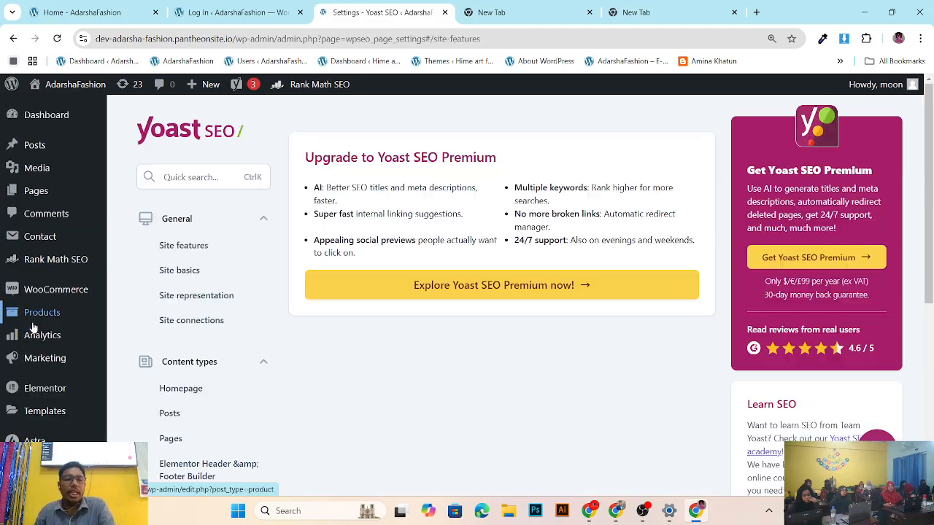
pyautogui.moveTo(41, 335)
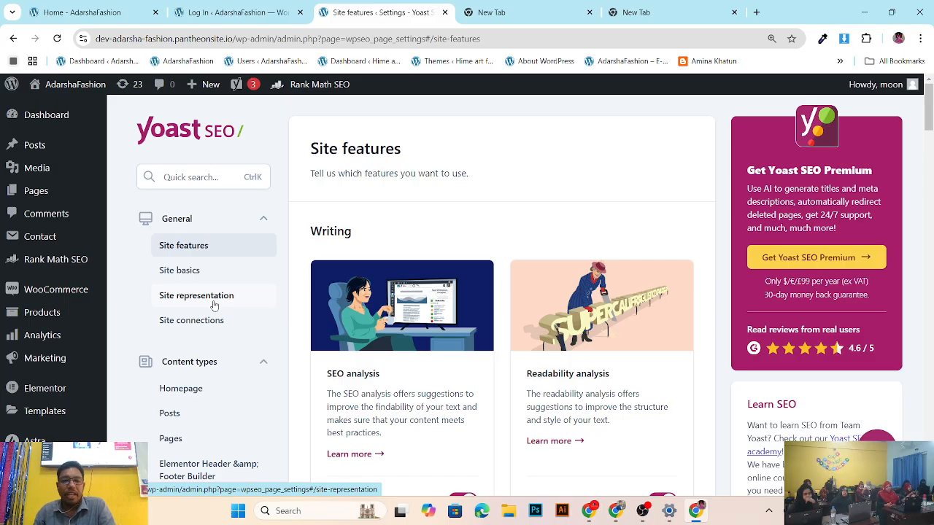
pyautogui.scroll(-1, 214, 305)
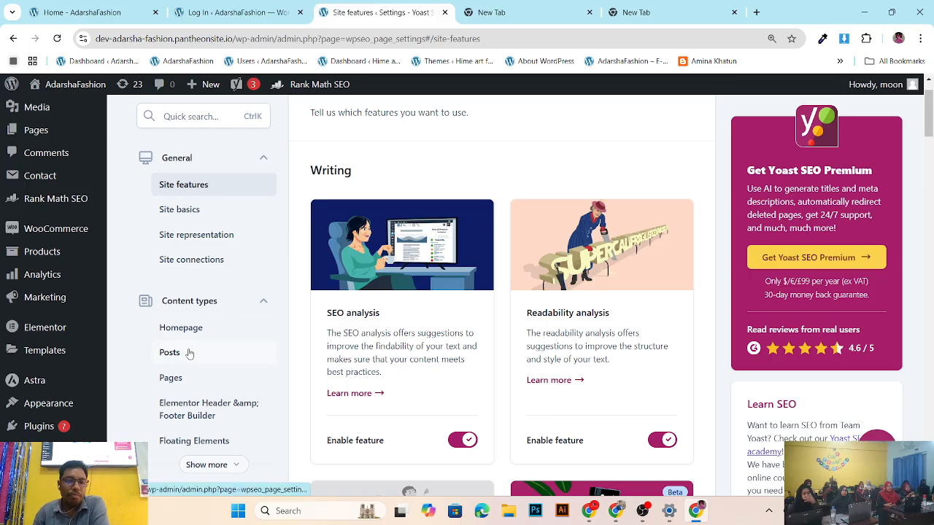
pyautogui.scroll(-1, 189, 353)
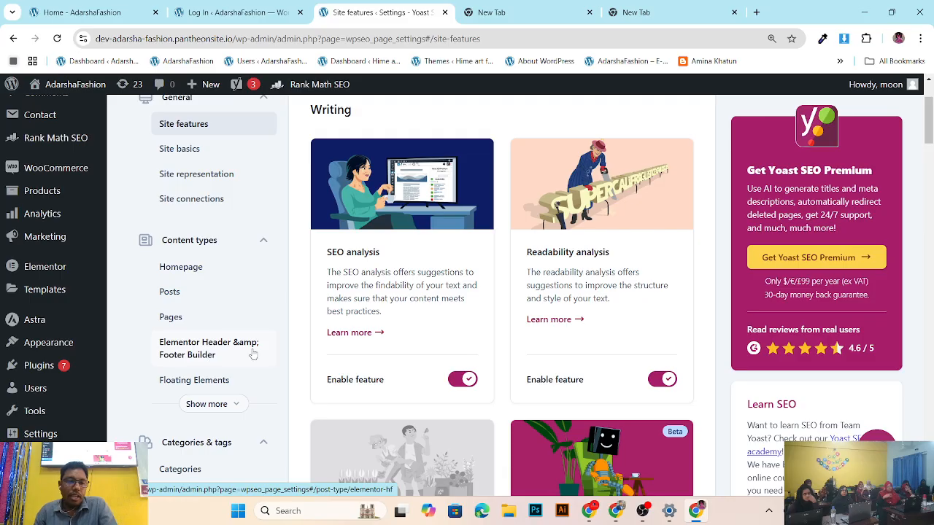
pyautogui.scroll(-1, 211, 355)
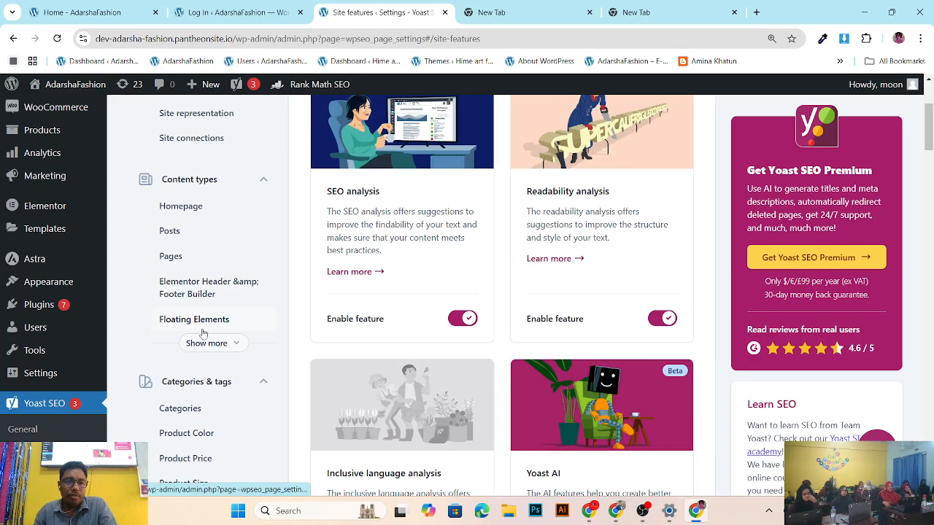
pyautogui.scroll(-2, 229, 339)
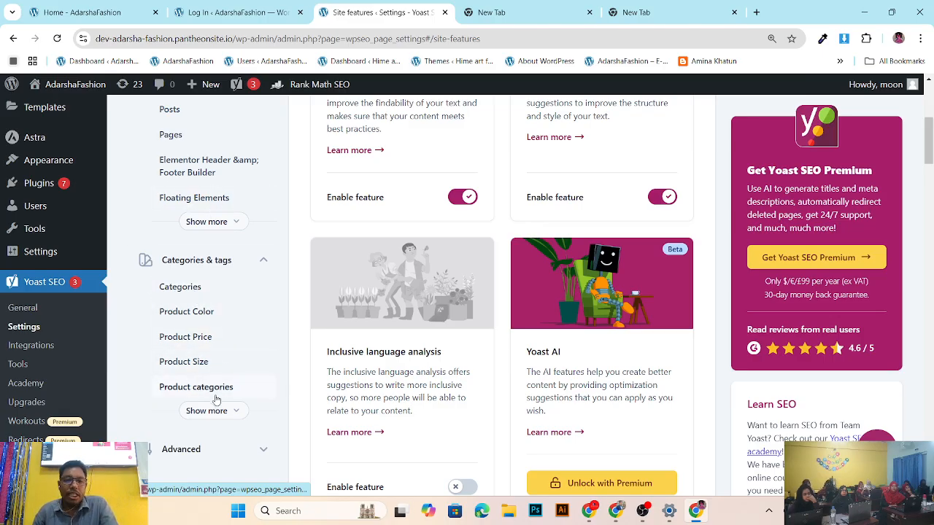
pyautogui.scroll(-3, 262, 410)
pyautogui.scroll(4, 252, 402)
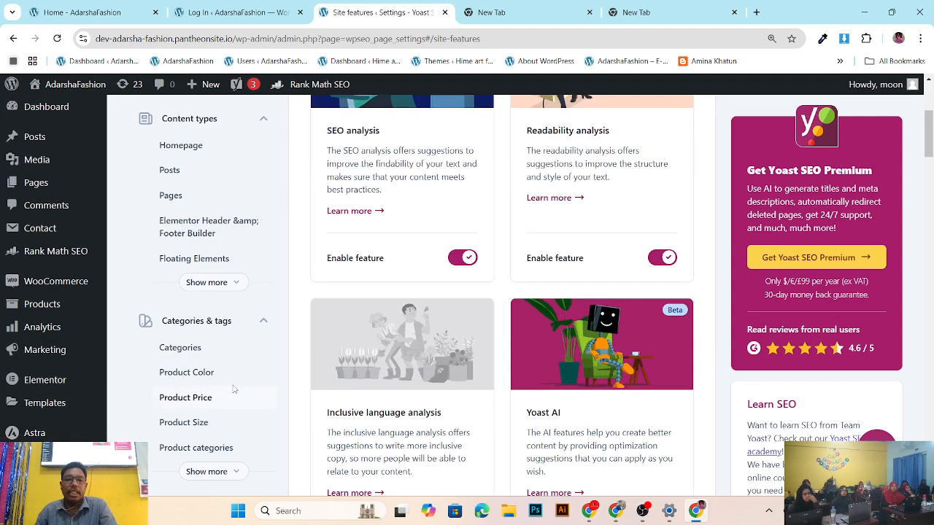
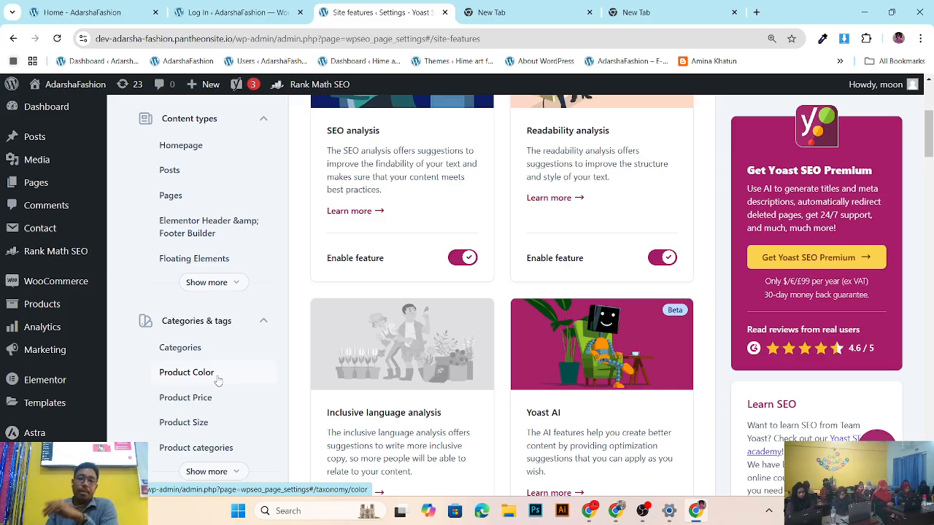
pyautogui.scroll(-2, 186, 296)
pyautogui.scroll(-1, 186, 295)
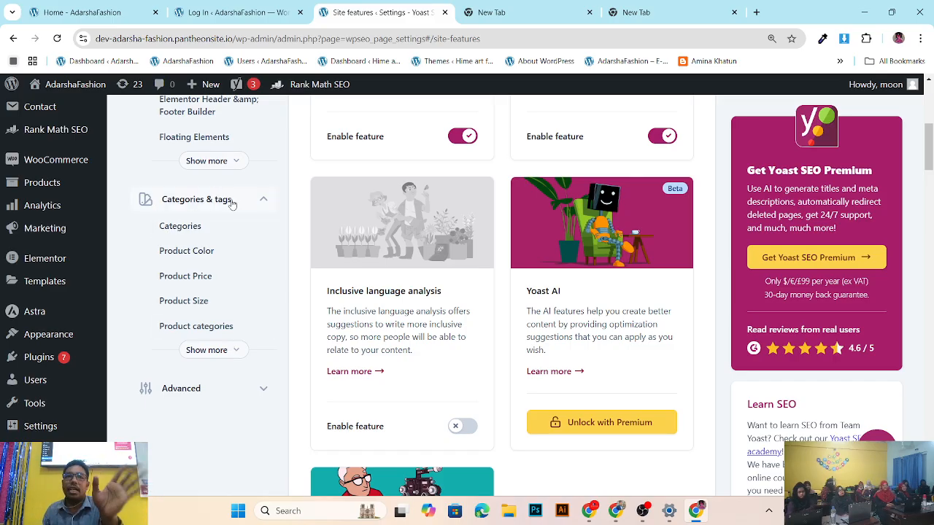
pyautogui.scroll(-3, 245, 341)
pyautogui.scroll(3, 234, 339)
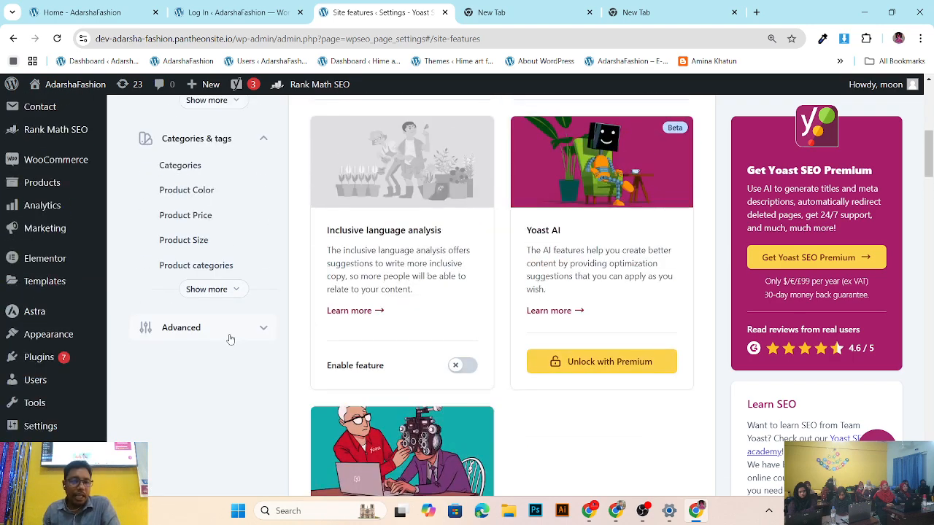
pyautogui.scroll(-2, 222, 334)
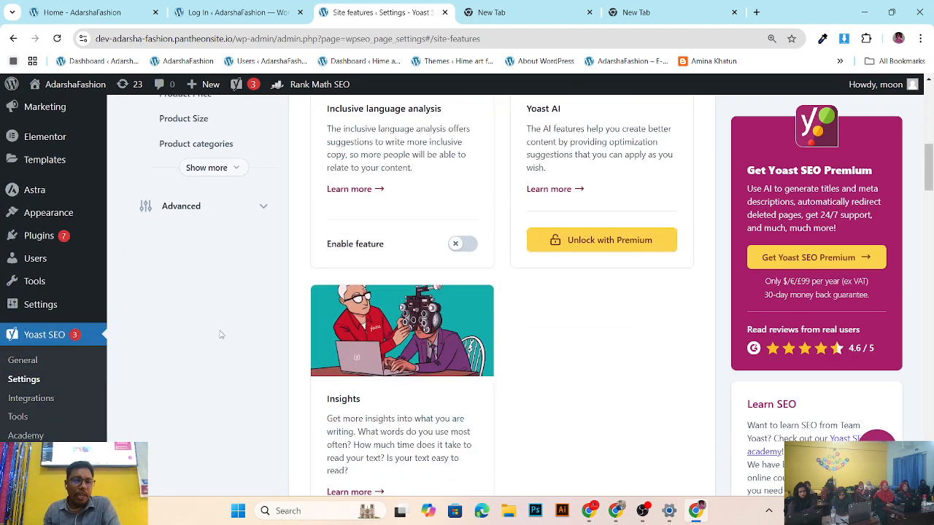
# Step: Open the Yoast SEO integrations and examine the recommended Semrush and Wincher integrations and the Schema API integrations
pyautogui.click(37, 406)
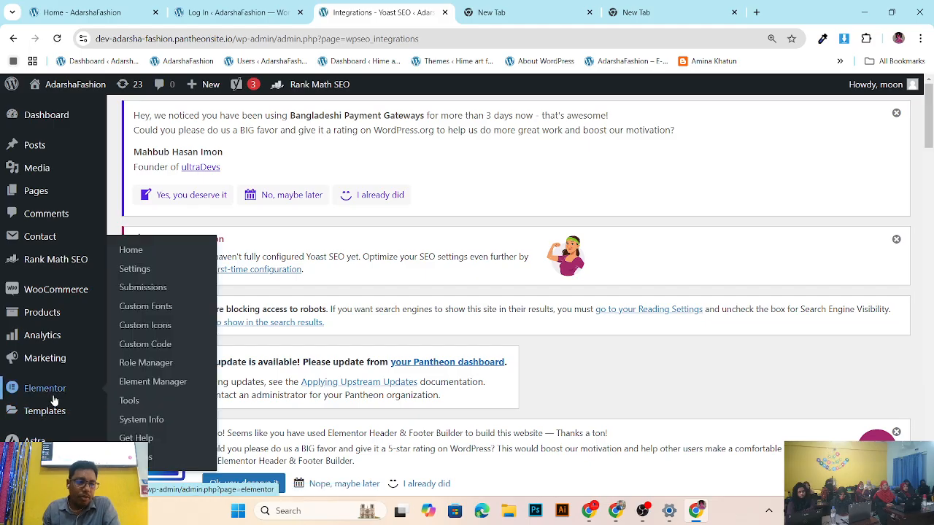
pyautogui.scroll(-4, 48, 401)
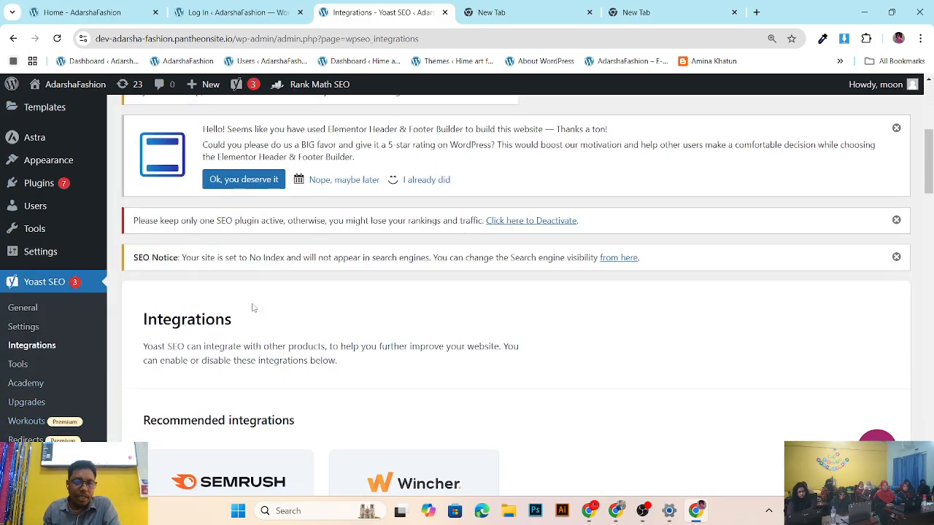
pyautogui.scroll(-2, 250, 308)
pyautogui.scroll(3, 256, 270)
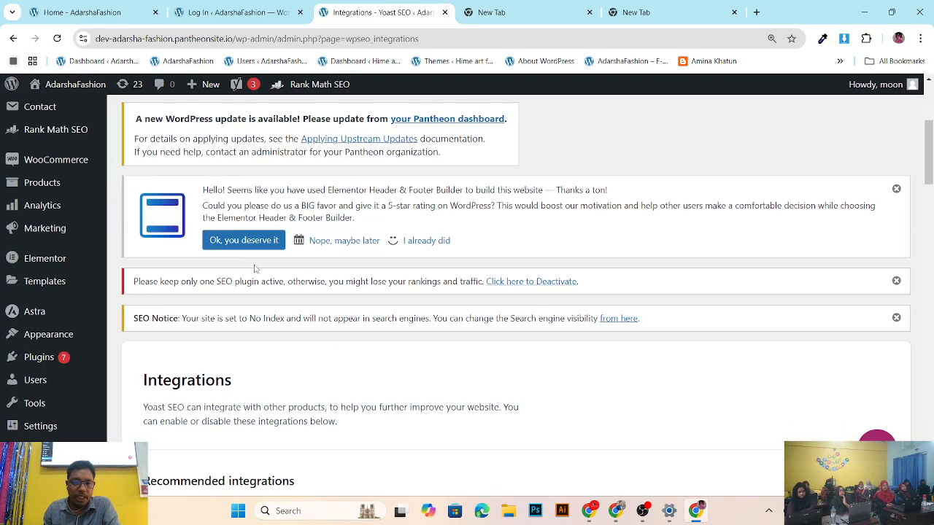
pyautogui.scroll(-2, 248, 289)
pyautogui.scroll(-2, 247, 290)
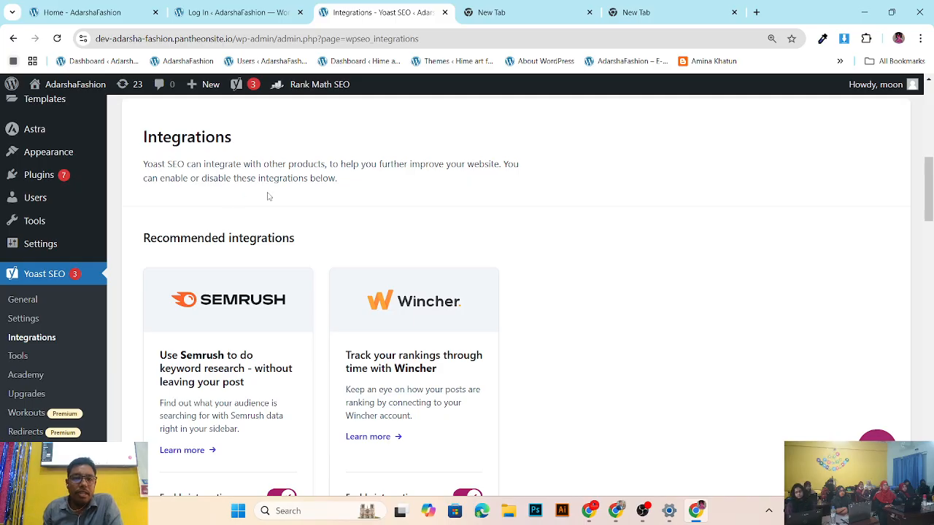
pyautogui.scroll(-3, 337, 195)
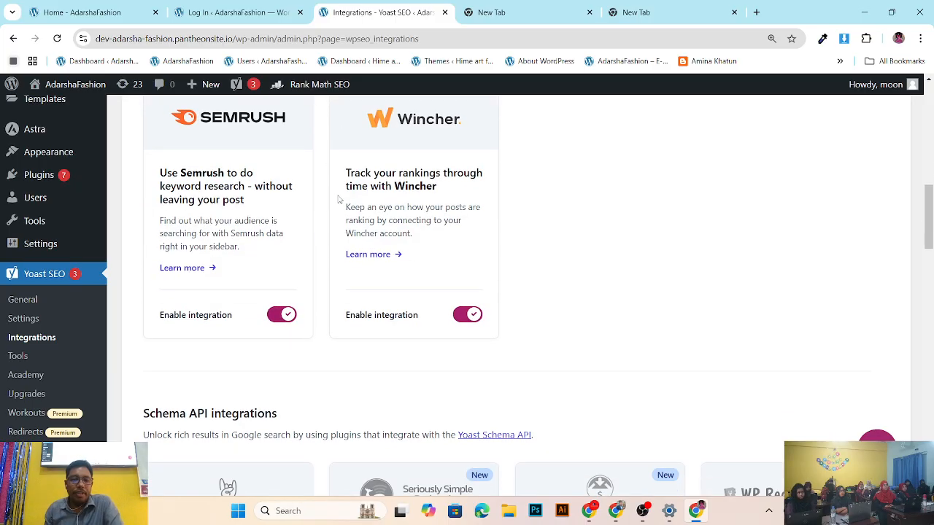
pyautogui.scroll(1, 321, 204)
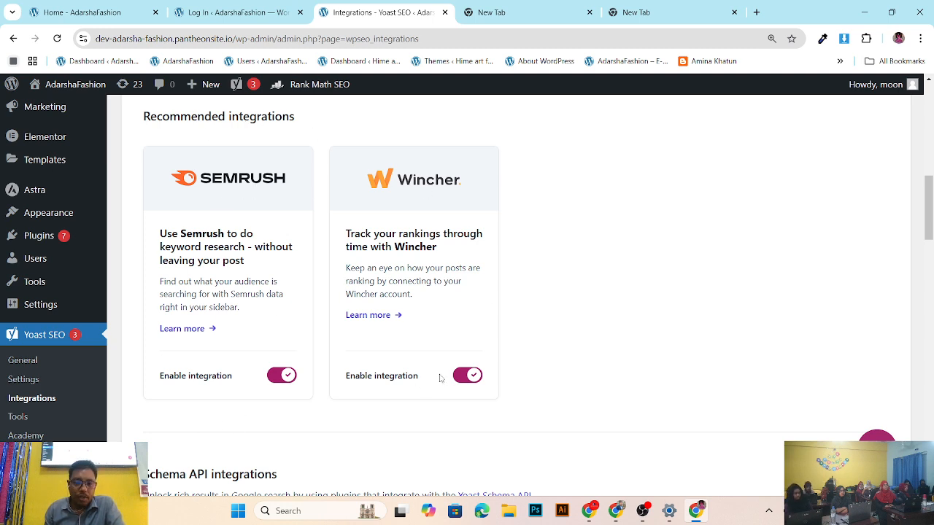
pyautogui.scroll(-1, 246, 319)
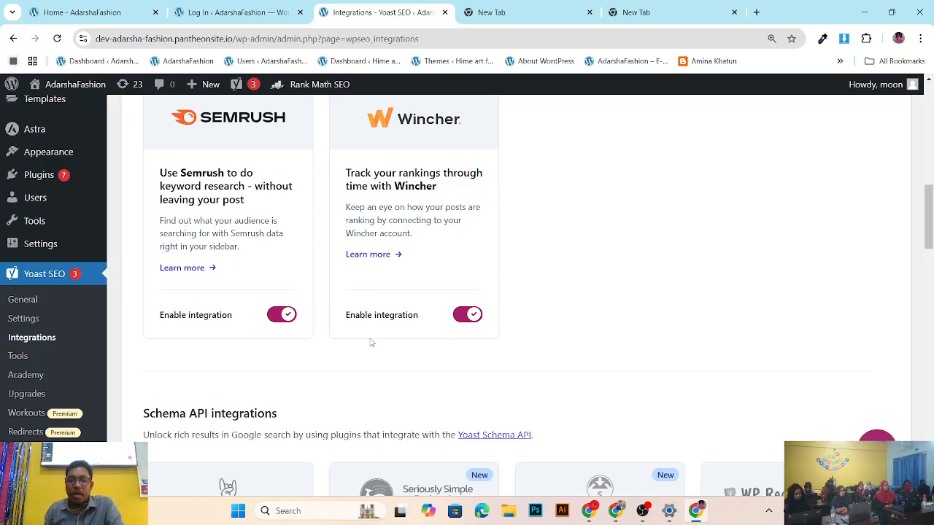
pyautogui.scroll(-2, 373, 340)
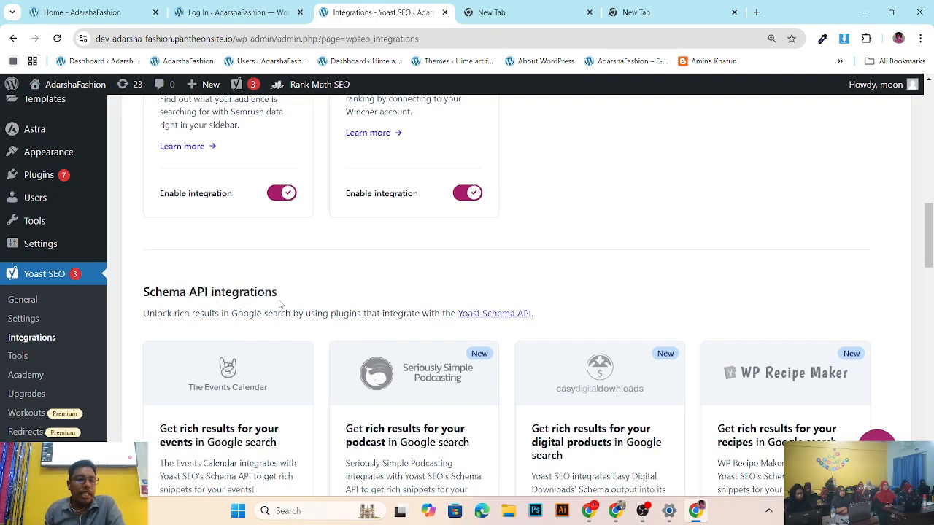
# Step: Leave the Schema API integrations and search Google for "api full form" in a separate browser tab
pyautogui.scroll(-2, 283, 304)
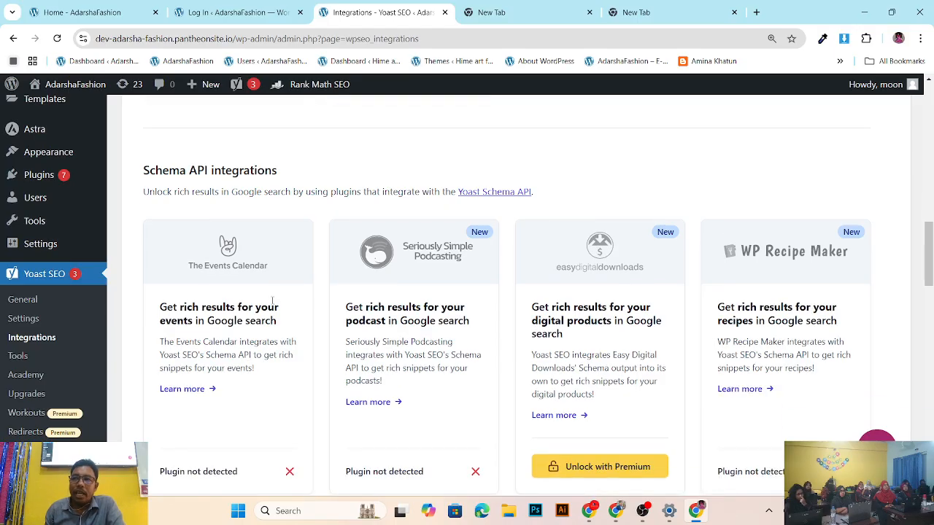
pyautogui.scroll(2, 272, 302)
pyautogui.scroll(-1, 266, 295)
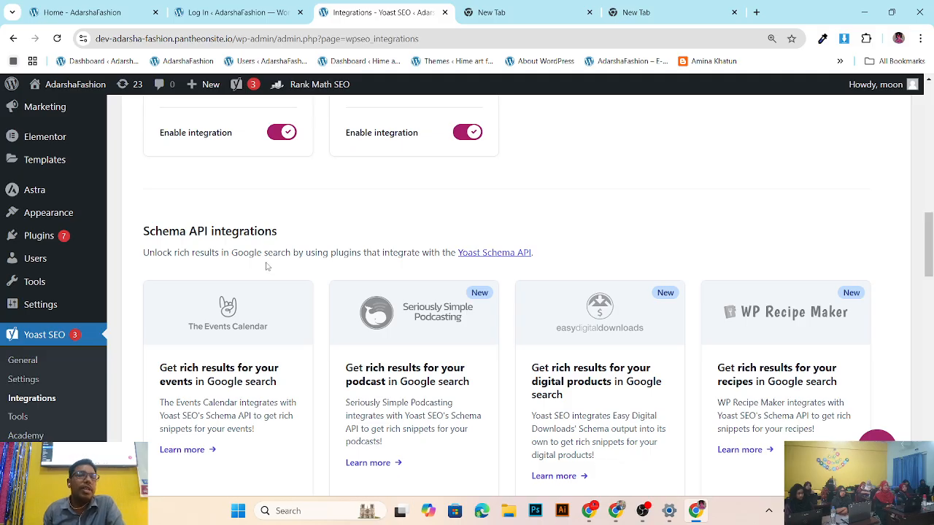
pyautogui.click(693, 12)
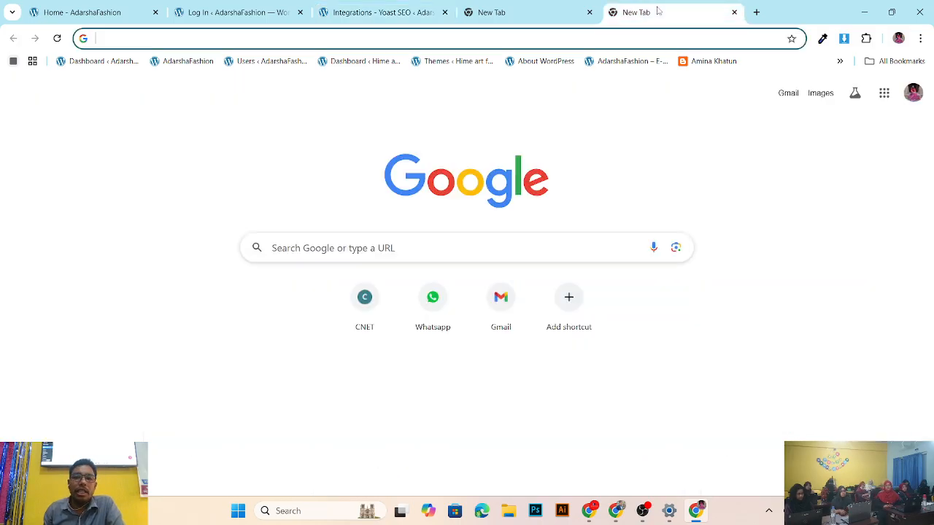
pyautogui.click(246, 38)
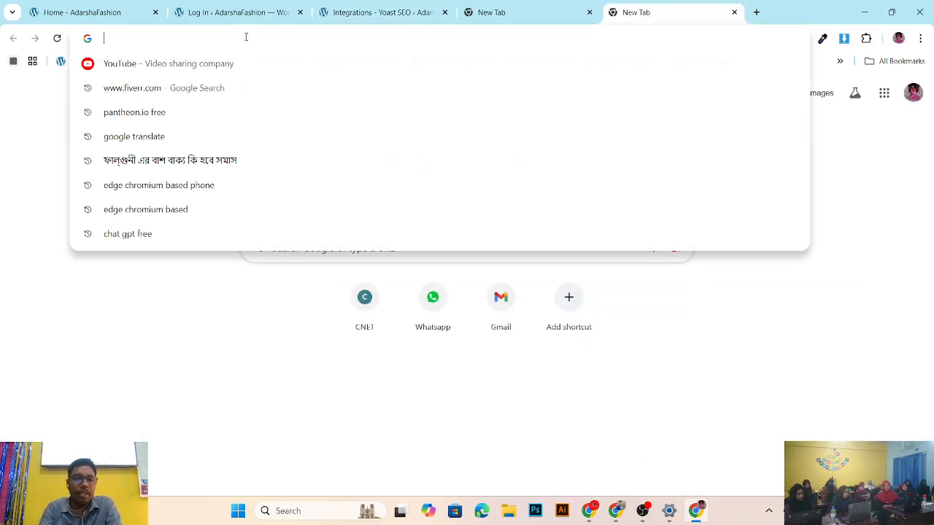
pyautogui.write('A')
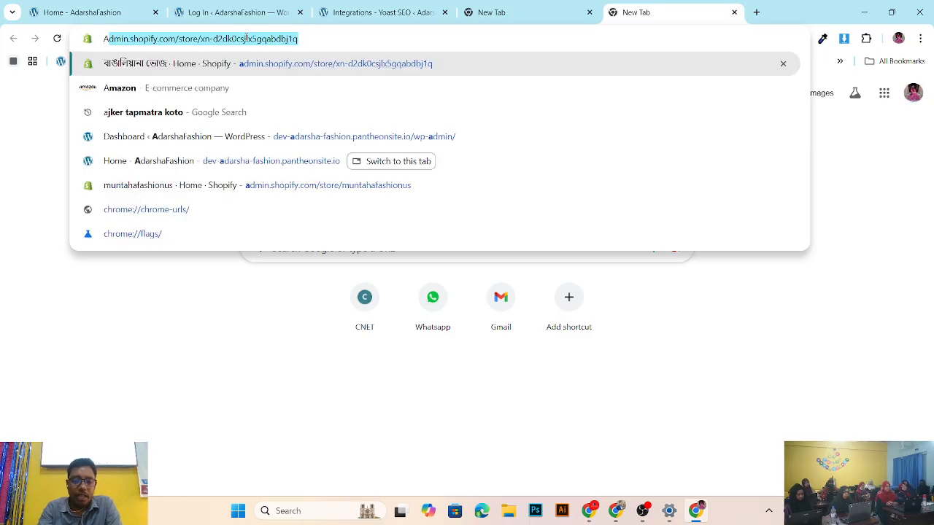
pyautogui.write('PI')
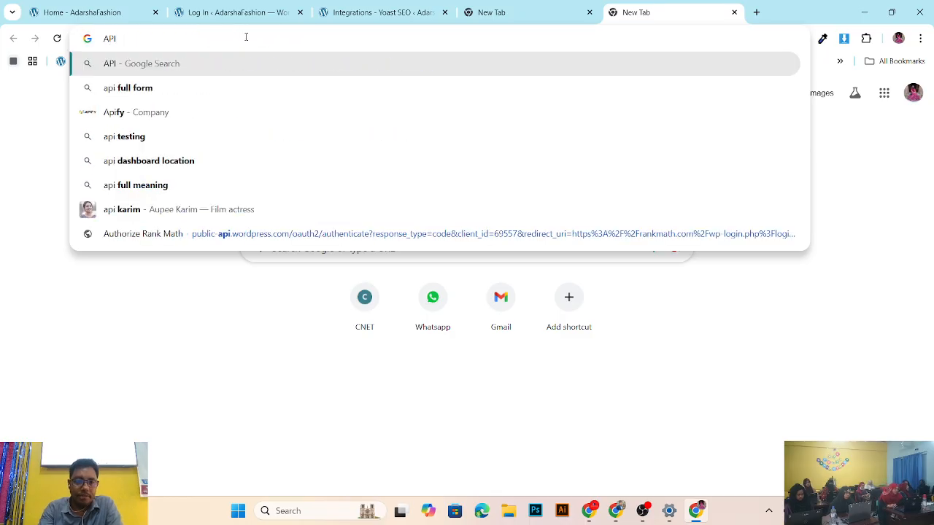
pyautogui.press('Down')
pyautogui.press('Return')
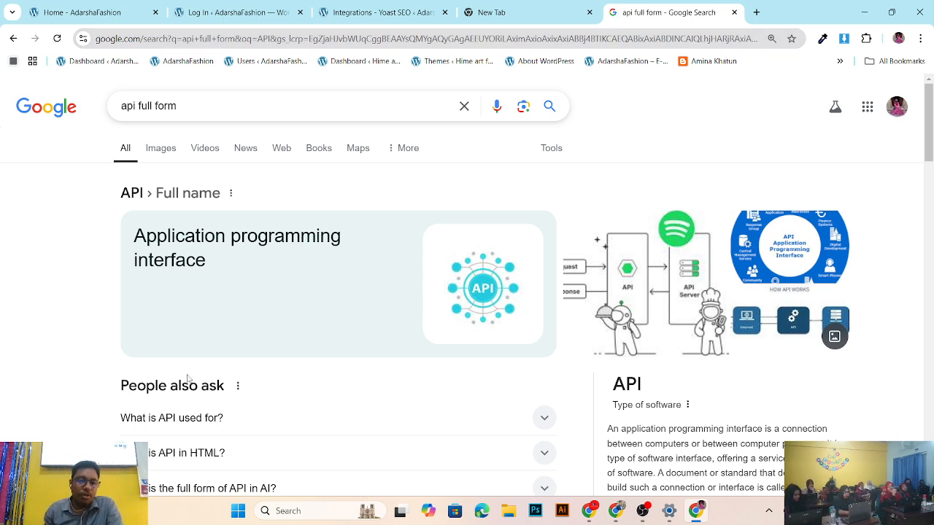
# Step: Expand "What is API used for?" and the Bengali HTML API question in the Google results and read their answers
pyautogui.click(197, 416)
pyautogui.scroll(-1, 238, 393)
pyautogui.scroll(-1, 238, 393)
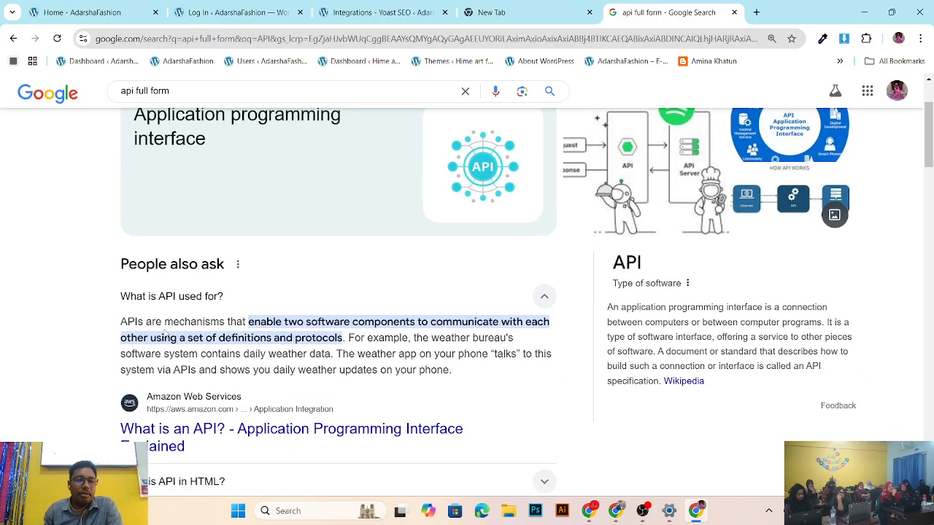
pyautogui.scroll(-3, 433, 365)
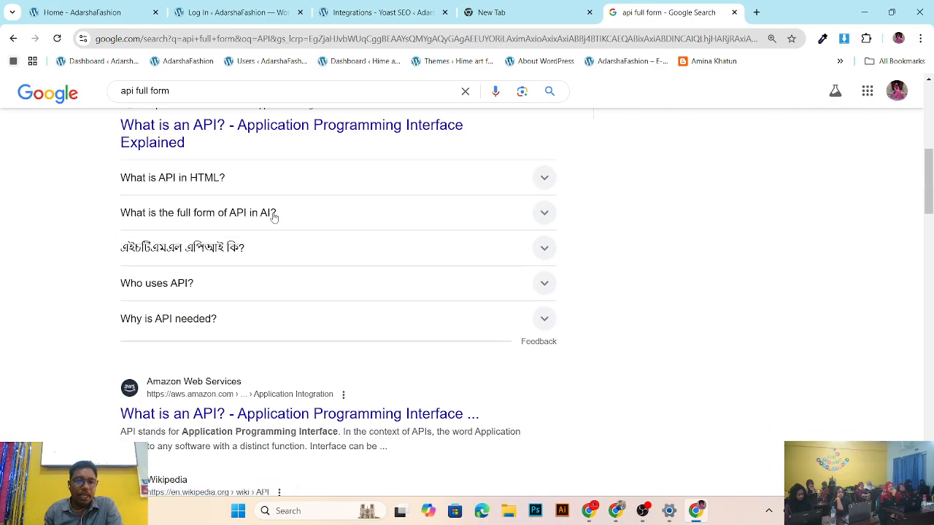
pyautogui.click(262, 250)
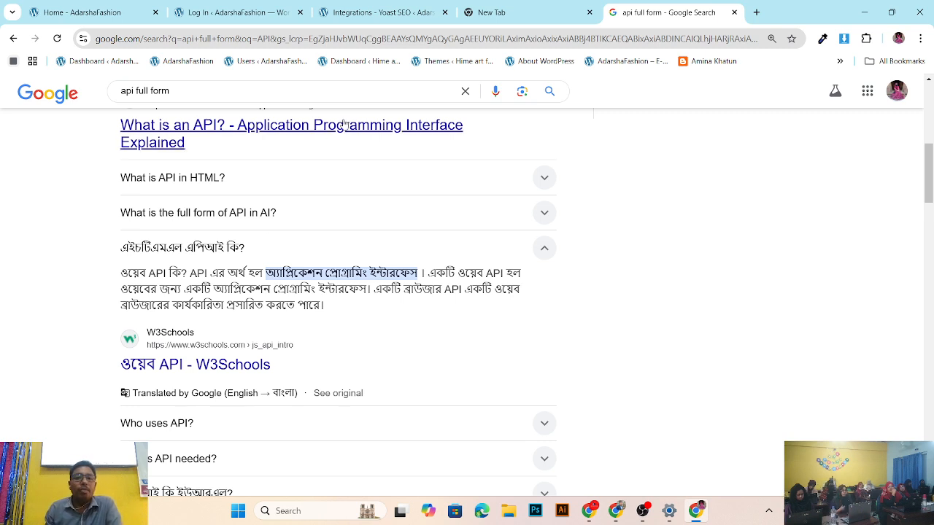
pyautogui.click(501, 10)
pyautogui.click(380, 8)
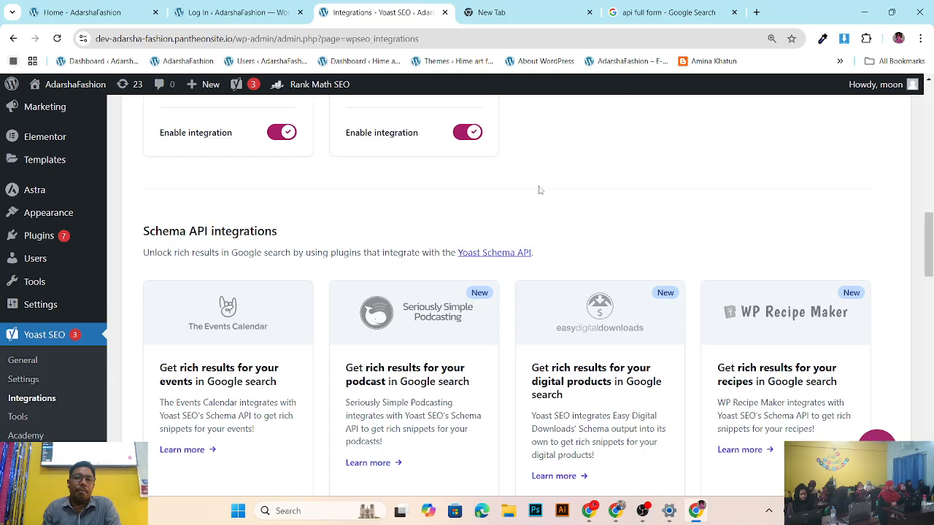
pyautogui.click(667, 8)
pyautogui.scroll(10, 309, 175)
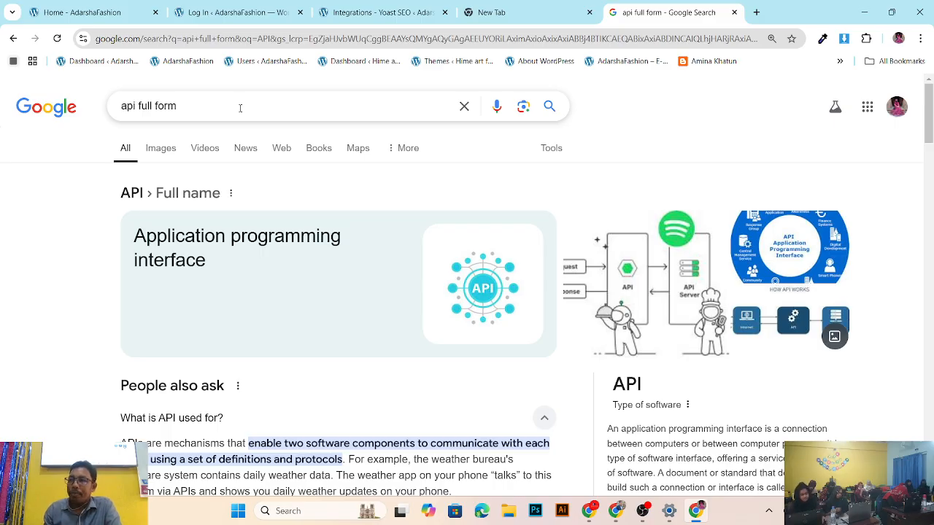
pyautogui.scroll(-3, 240, 107)
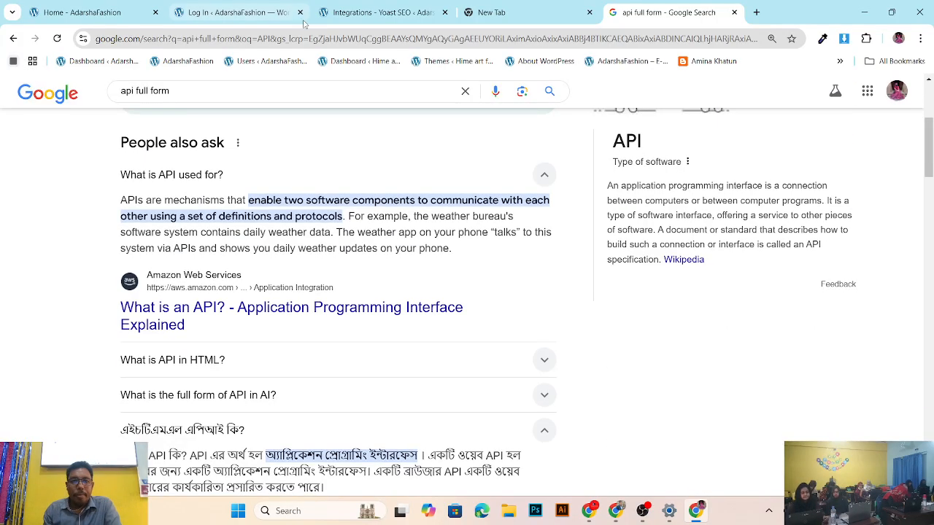
# Step: Return to the Yoast SEO integrations and examine the Schema API, plugin and other integrations, including Elementor, Jetpack, Algolia and Mastodon
pyautogui.click(226, 10)
pyautogui.click(376, 13)
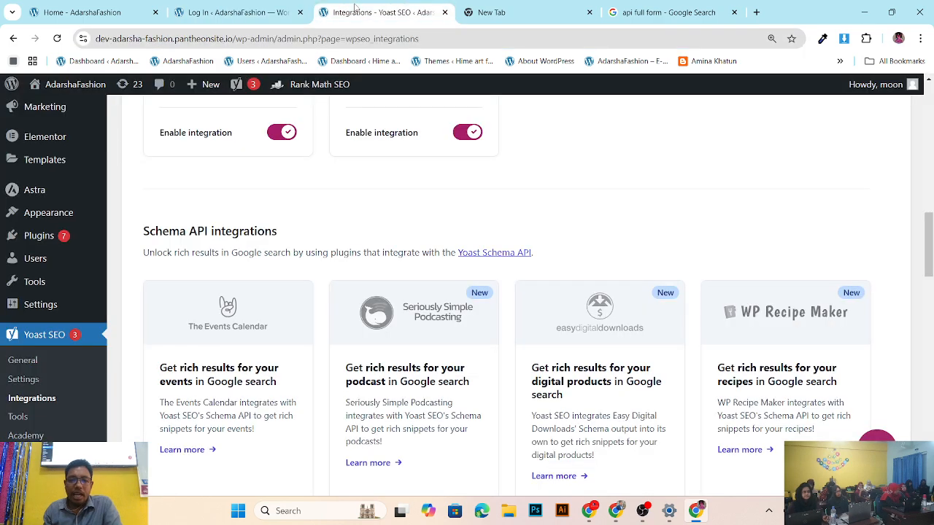
pyautogui.scroll(-2, 413, 317)
pyautogui.scroll(2, 412, 316)
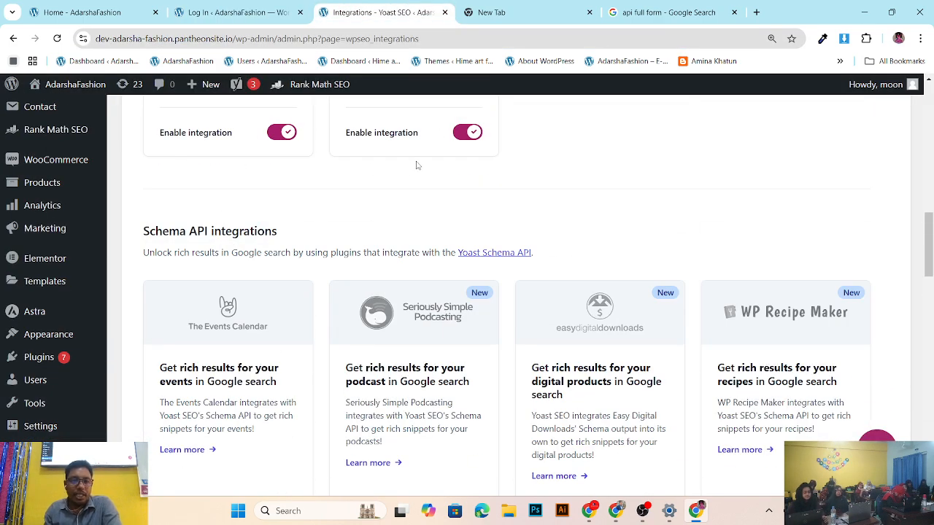
pyautogui.scroll(-3, 278, 254)
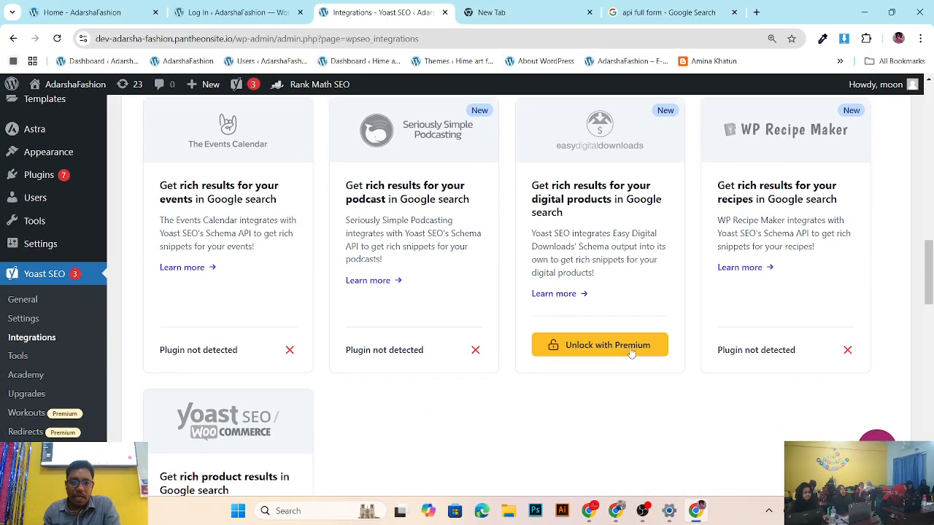
pyautogui.scroll(-4, 541, 296)
pyautogui.scroll(-3, 541, 295)
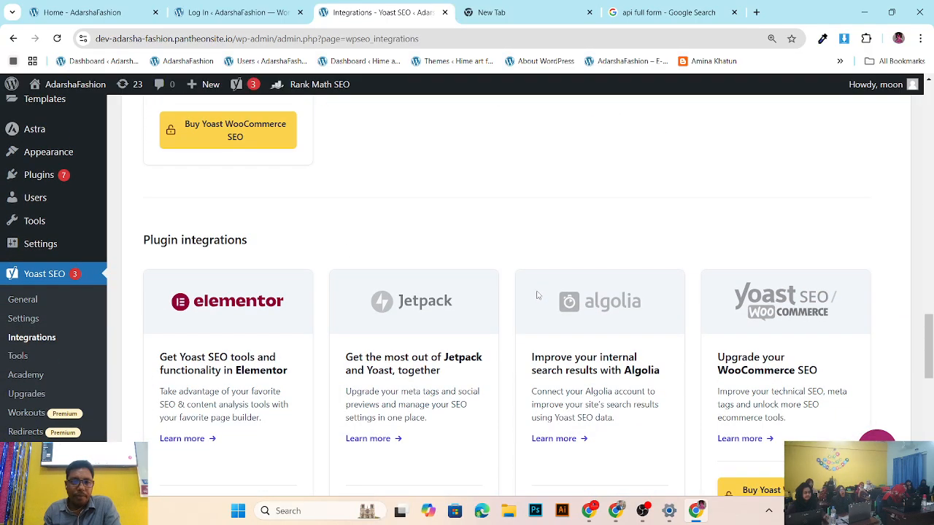
pyautogui.scroll(-4, 278, 220)
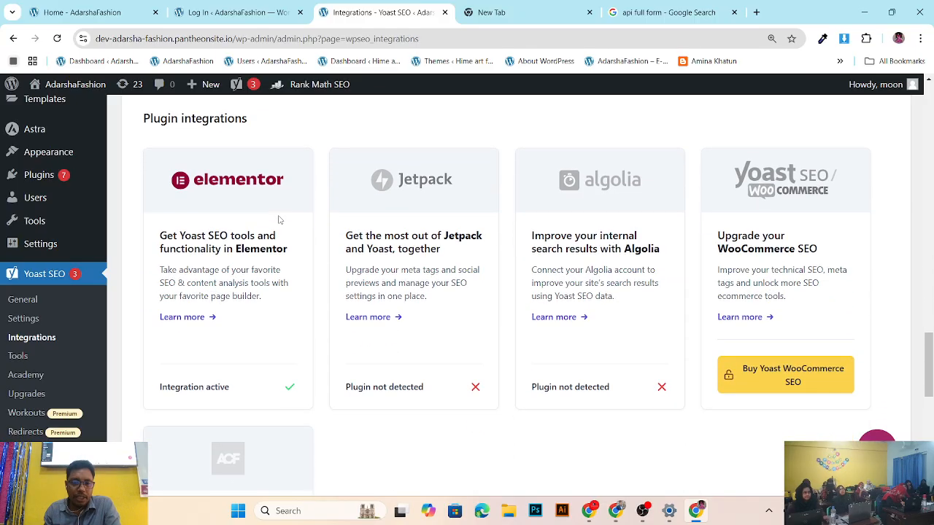
pyautogui.scroll(3, 278, 219)
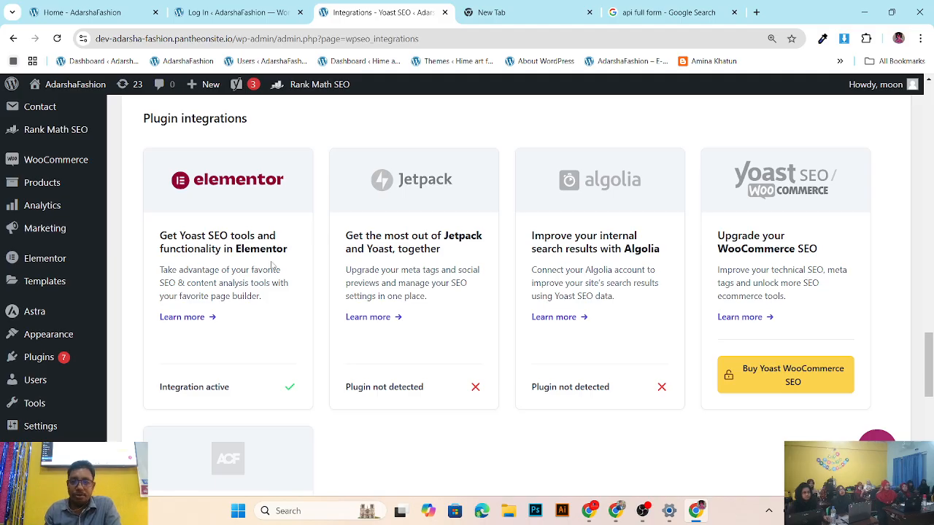
pyautogui.scroll(-7, 271, 266)
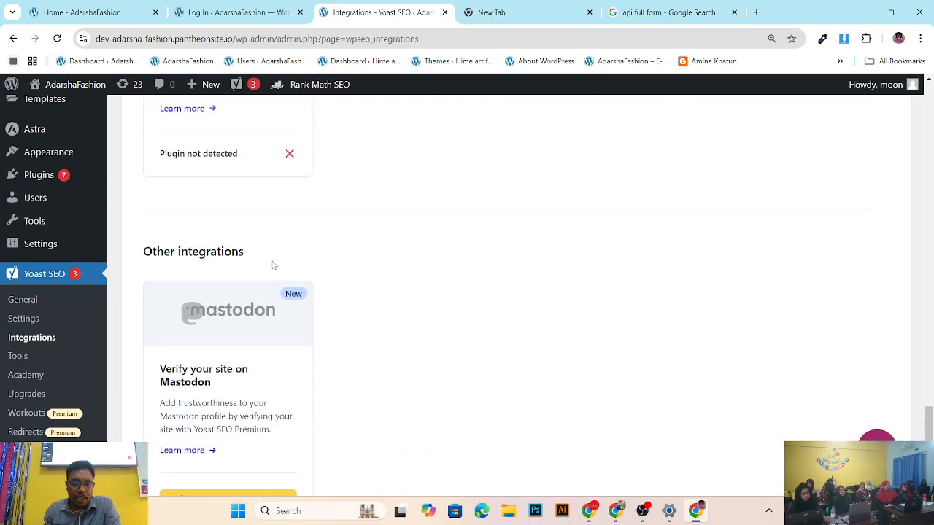
pyautogui.scroll(-2, 273, 266)
pyautogui.scroll(20, 275, 270)
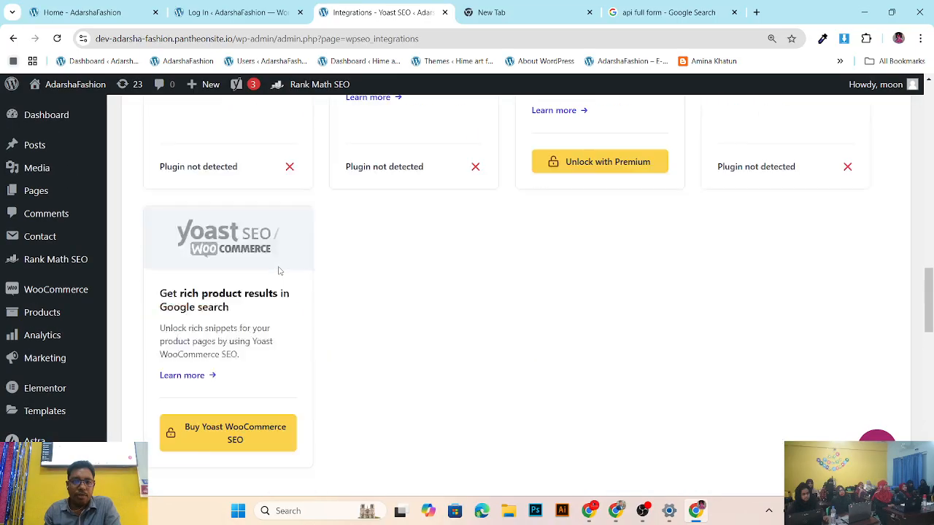
pyautogui.scroll(10, 278, 270)
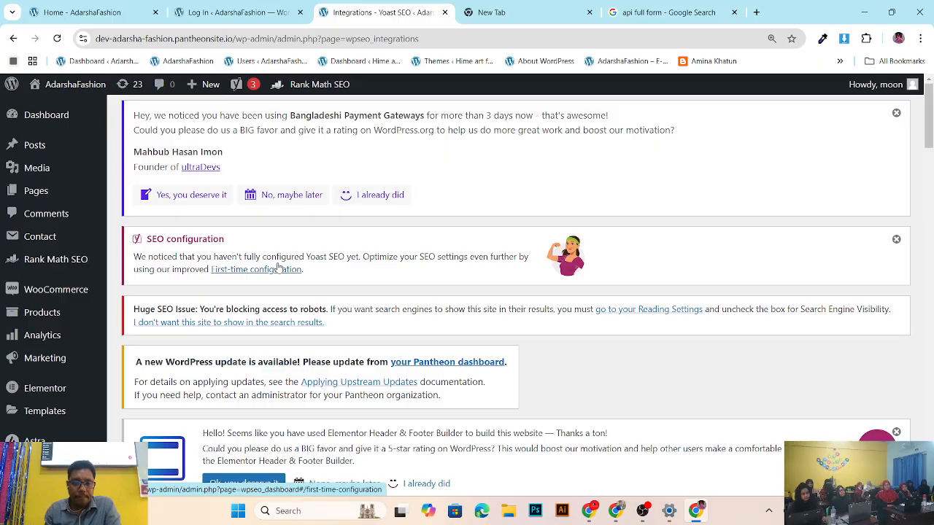
pyautogui.scroll(-5, 278, 268)
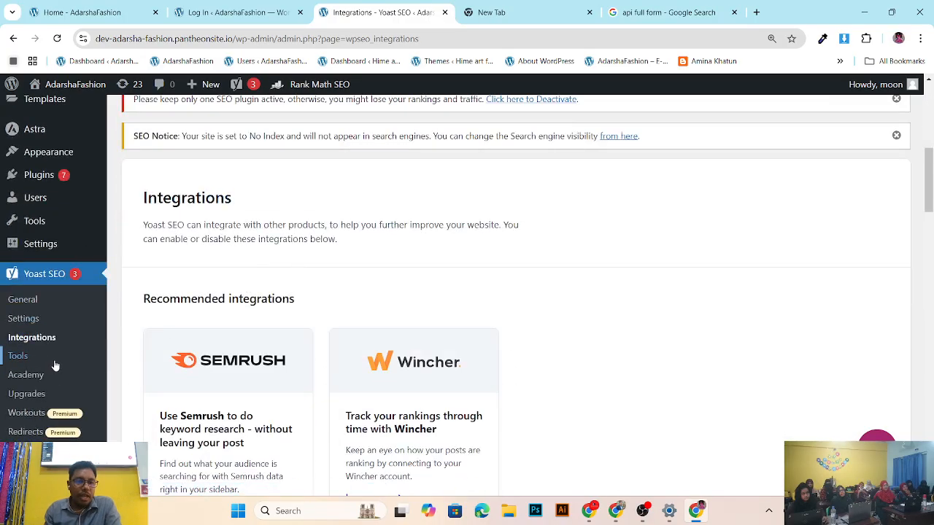
# Step: Open the Yoast SEO tools and examine the notices and the import and export, file editor, bulk editor and data optimization tools
pyautogui.click(15, 356)
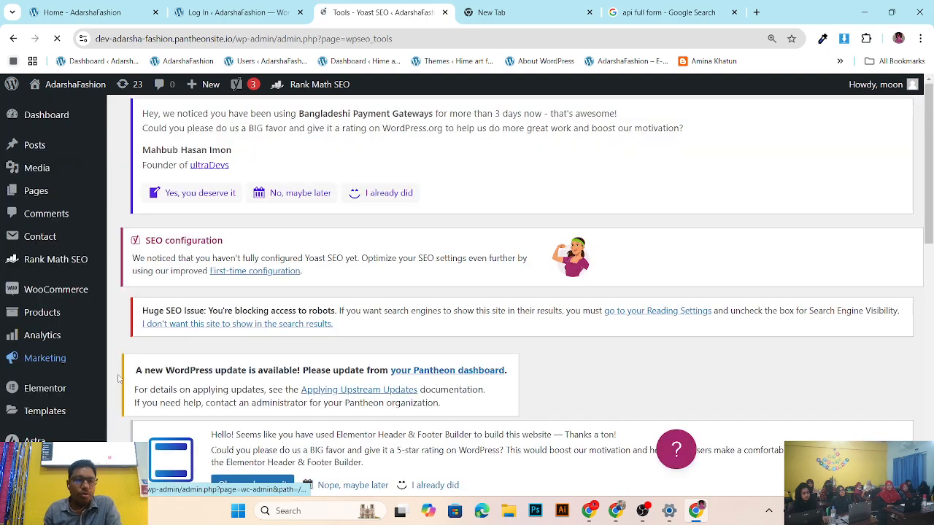
pyautogui.scroll(-3, 44, 394)
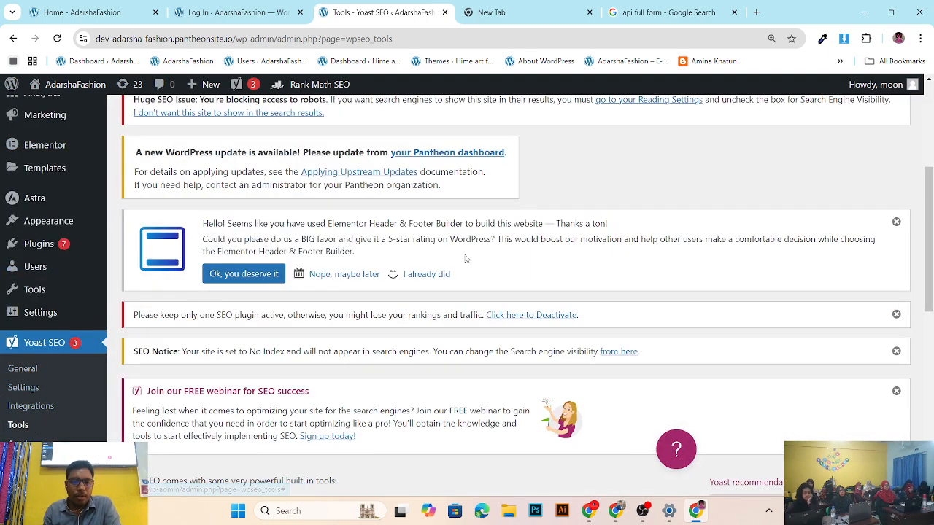
pyautogui.scroll(-3, 466, 258)
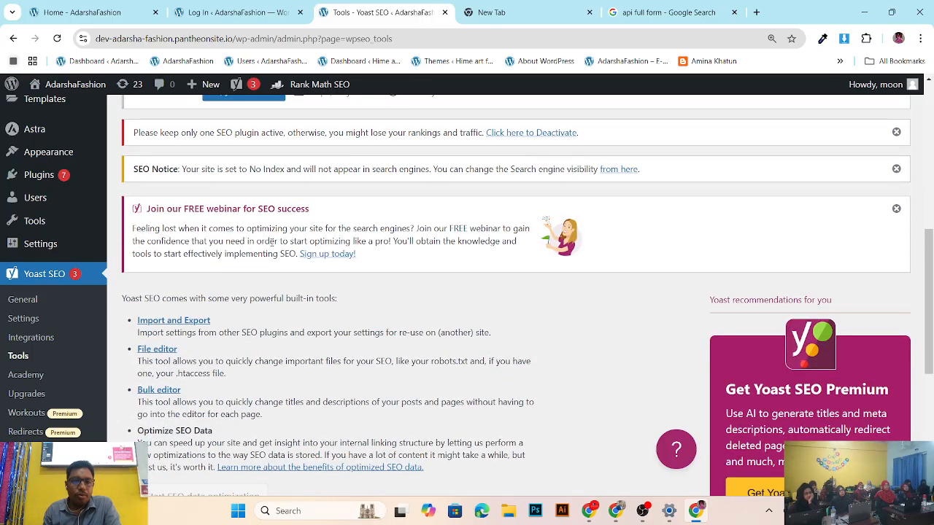
pyautogui.scroll(1, 142, 245)
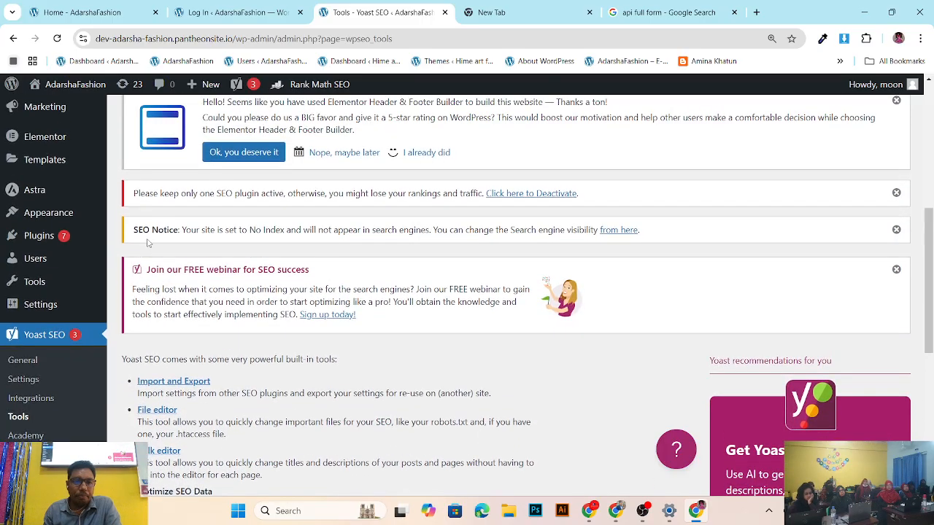
pyautogui.scroll(2, 151, 233)
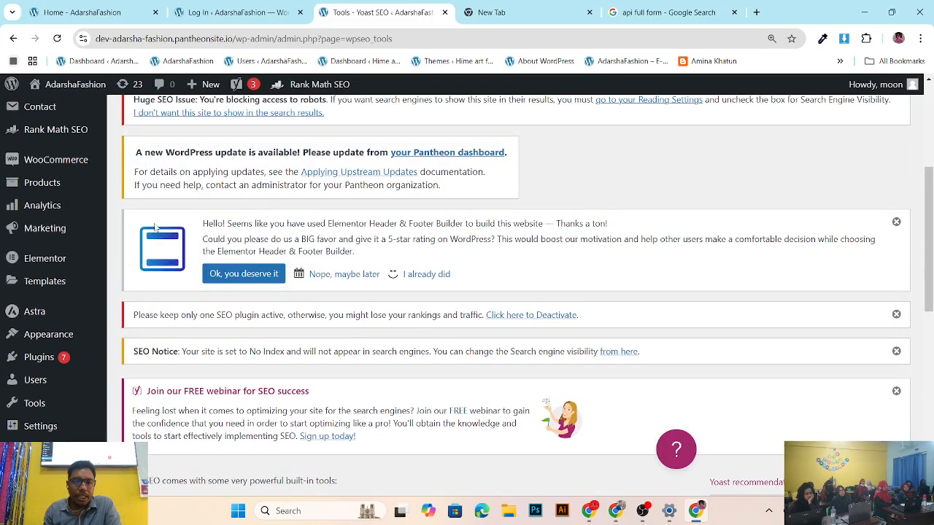
pyautogui.scroll(4, 156, 229)
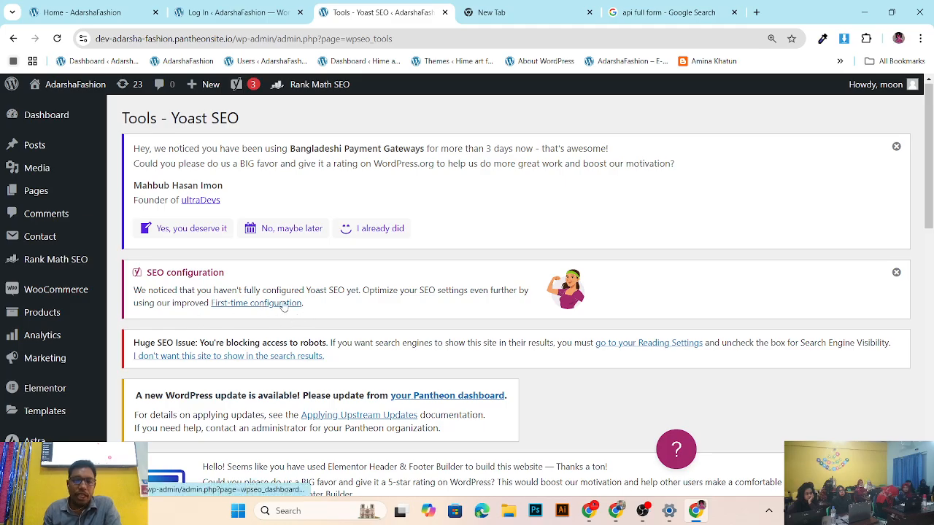
pyautogui.scroll(-1, 284, 306)
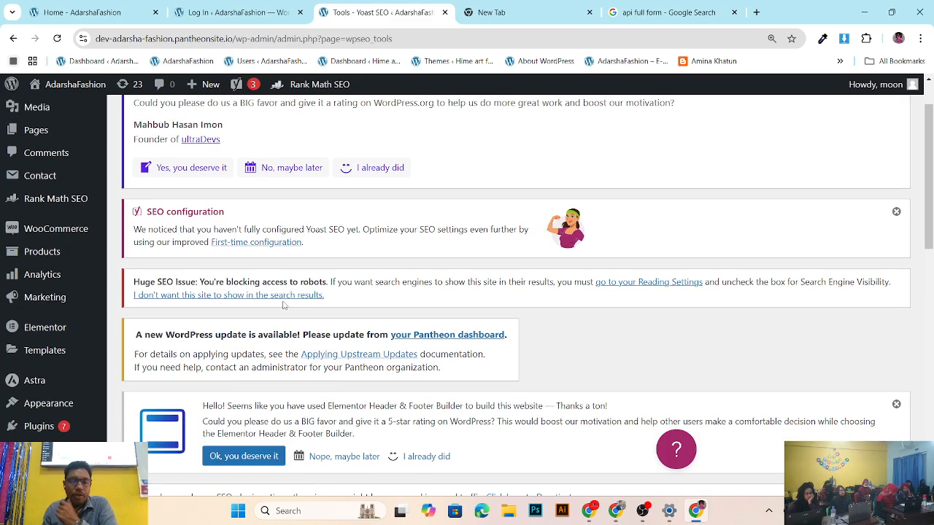
pyautogui.scroll(-4, 284, 305)
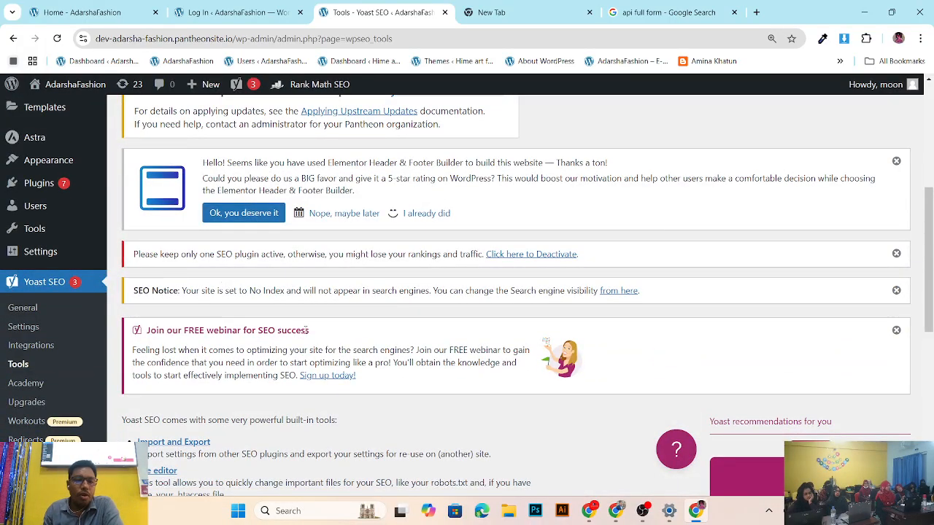
pyautogui.scroll(-1, 325, 327)
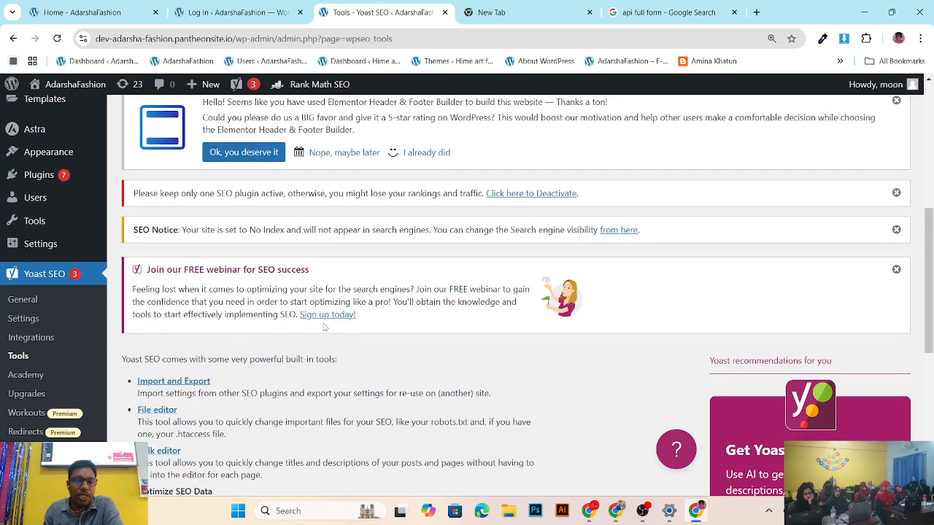
pyautogui.scroll(-2, 324, 327)
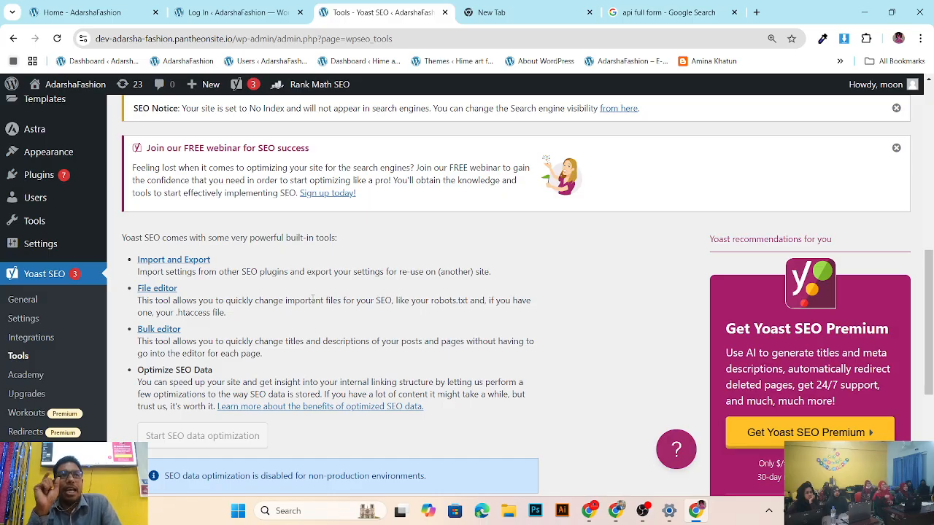
# Step: Open fiverr.com in a new browser tab and start a search for a service
pyautogui.click(756, 12)
pyautogui.click(288, 44)
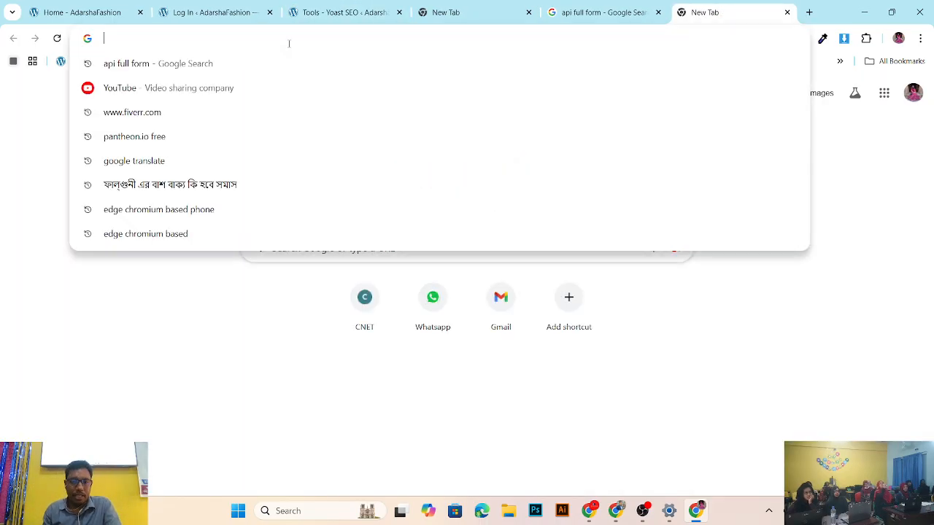
pyautogui.write('fiver')
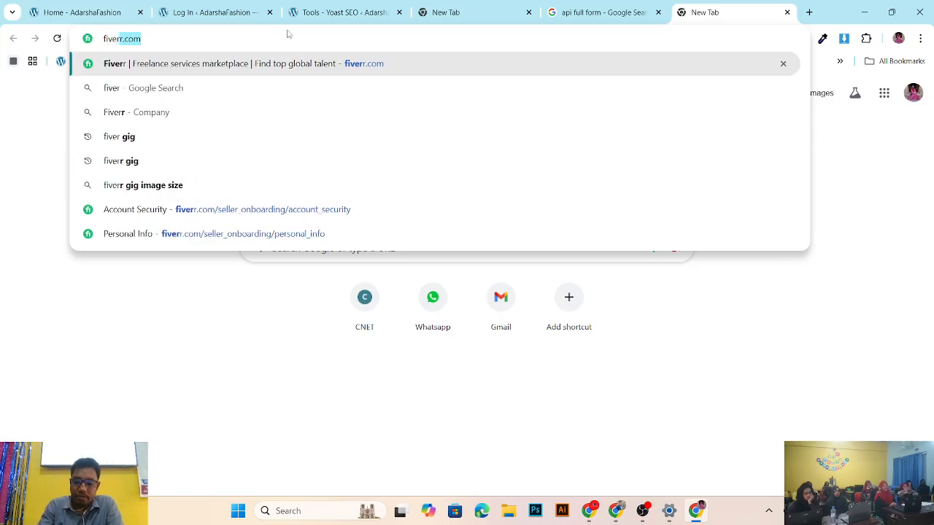
pyautogui.press('Return')
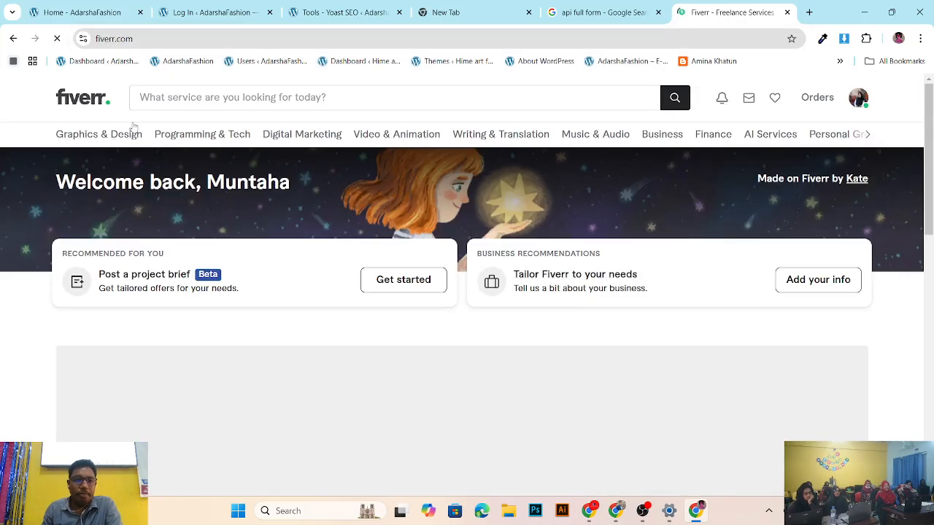
pyautogui.click(280, 97)
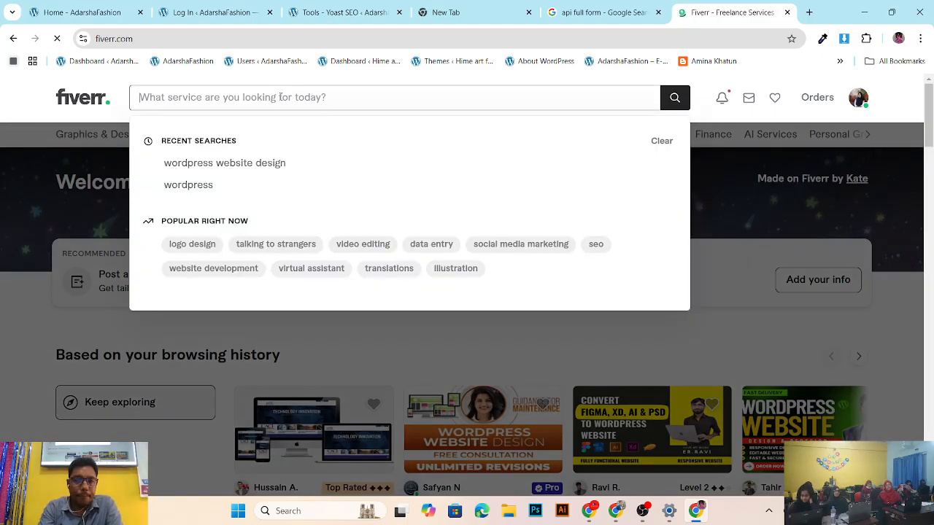
pyautogui.write('up')
pyautogui.press('Num_Lock')
pyautogui.press('BackSpace')
pyautogui.press('BackSpace')
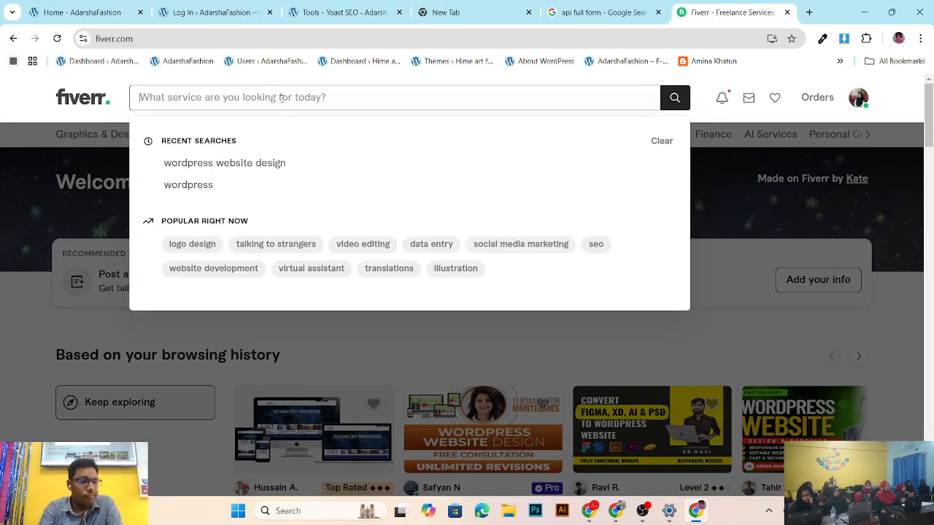
# Step: Search the marketplace for "yoast seo" services
pyautogui.write('yoas')
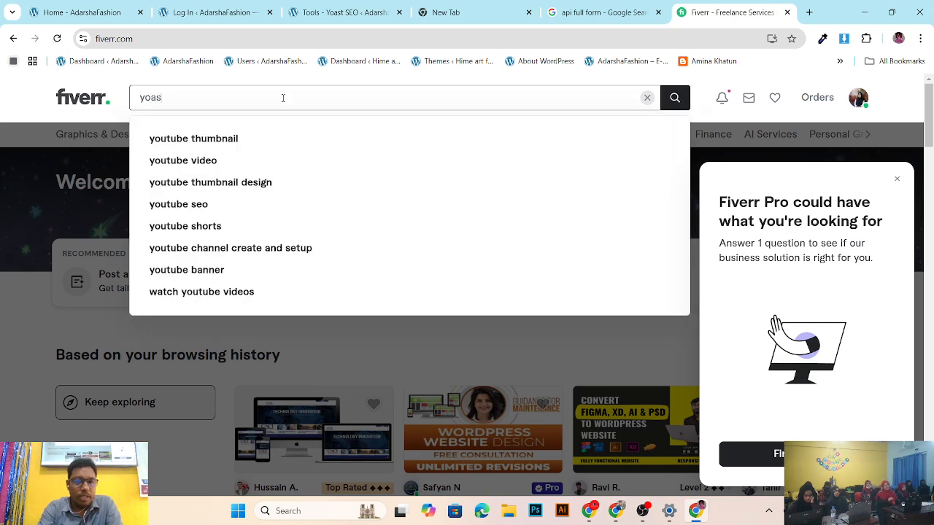
pyautogui.write('t')
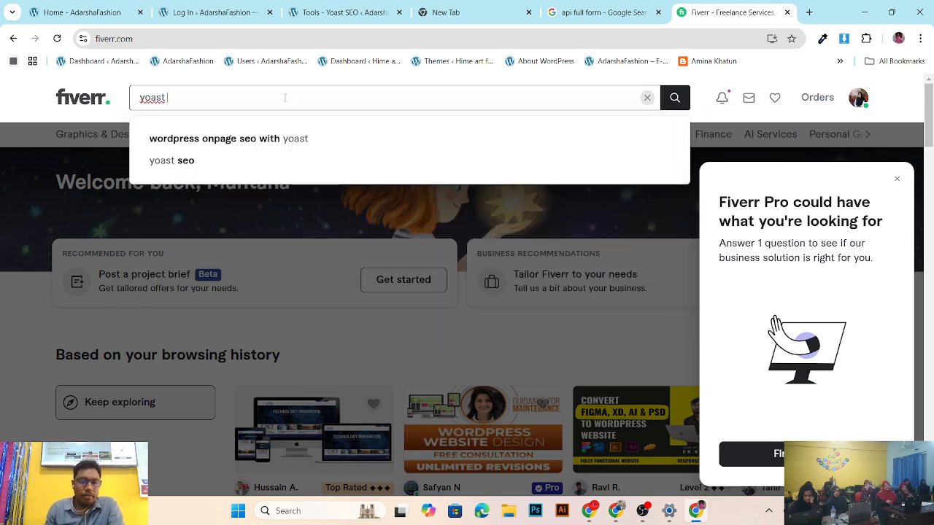
pyautogui.write(' seo')
pyautogui.press('Return')
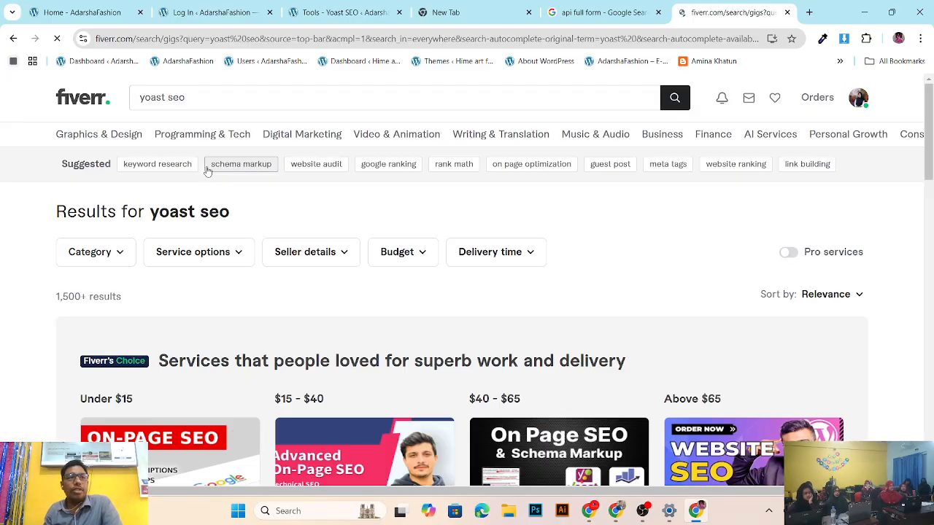
# Step: Open the Yoast SEO optimization gig from the Under $15 group in a new tab and switch to it
pyautogui.scroll(-3, 340, 240)
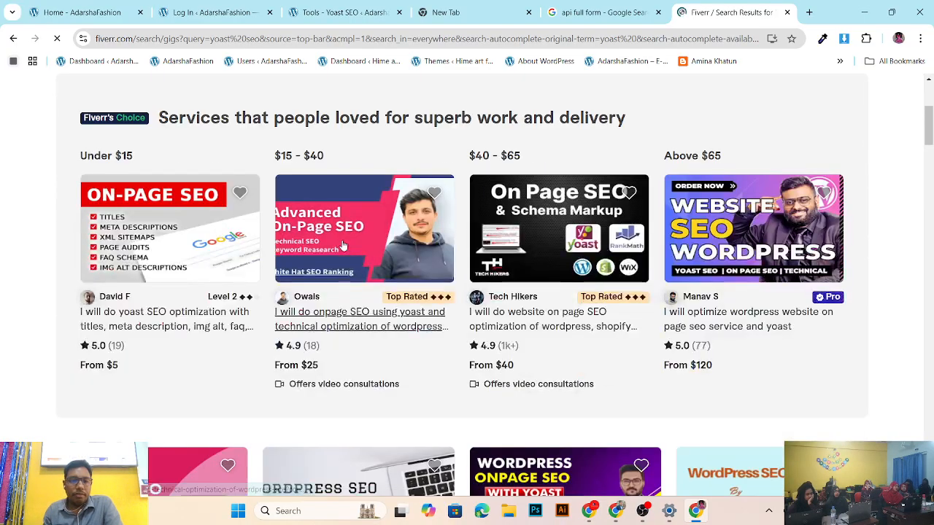
pyautogui.scroll(-1, 343, 246)
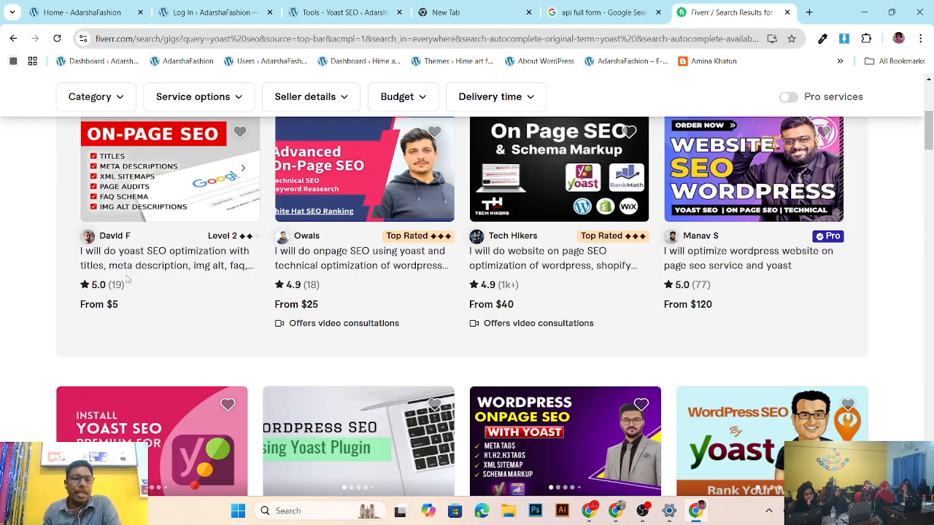
pyautogui.rightClick(233, 272)
pyautogui.click(251, 283)
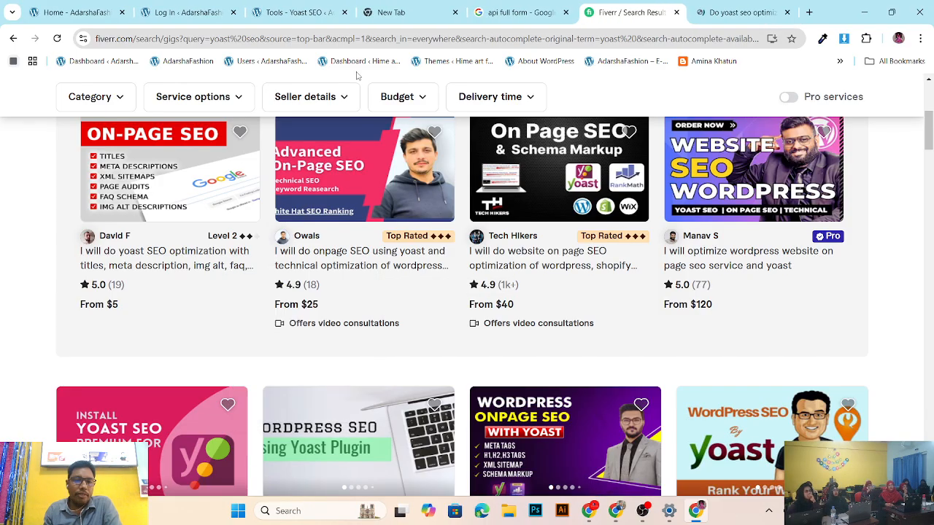
pyautogui.click(729, 13)
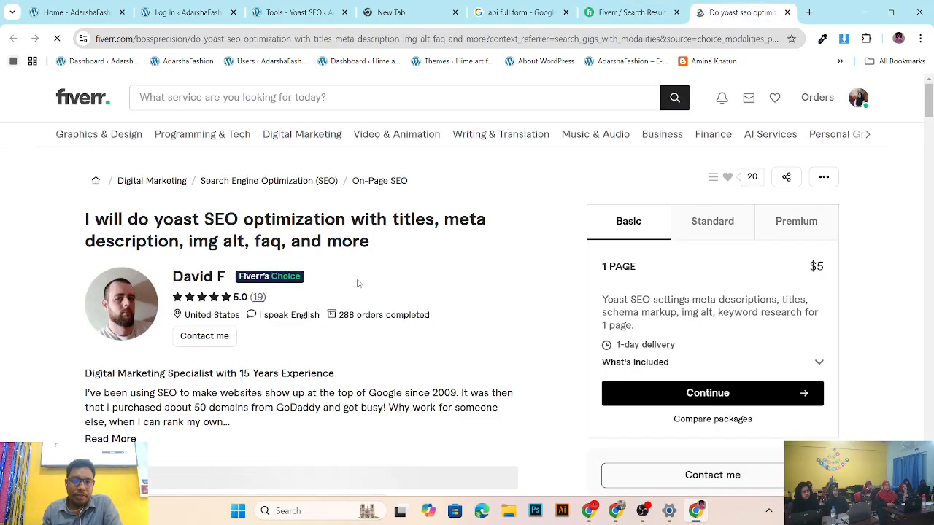
# Step: Examine the Yoast SEO gig's overview and its package comparison table, starting with the Basic package's price
pyautogui.scroll(-3, 357, 283)
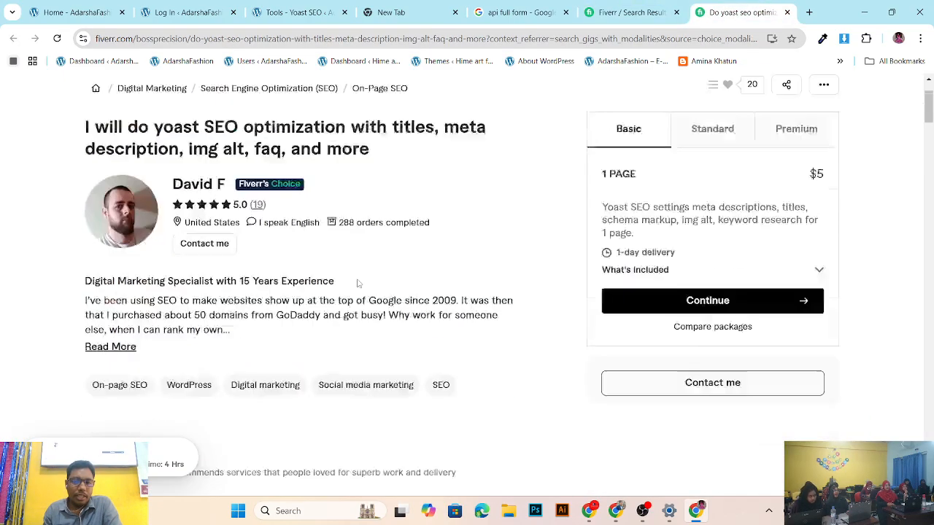
pyautogui.scroll(3, 357, 283)
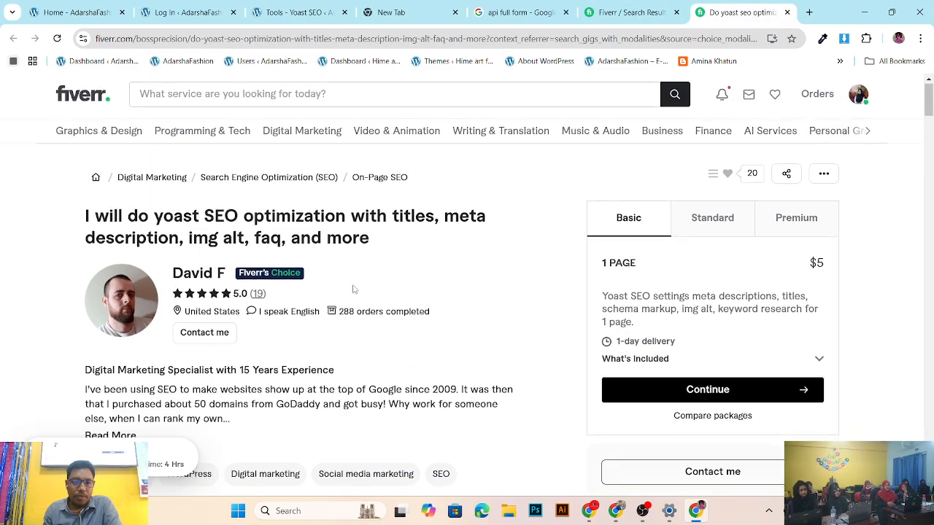
pyautogui.scroll(-12, 354, 287)
pyautogui.scroll(-4, 351, 291)
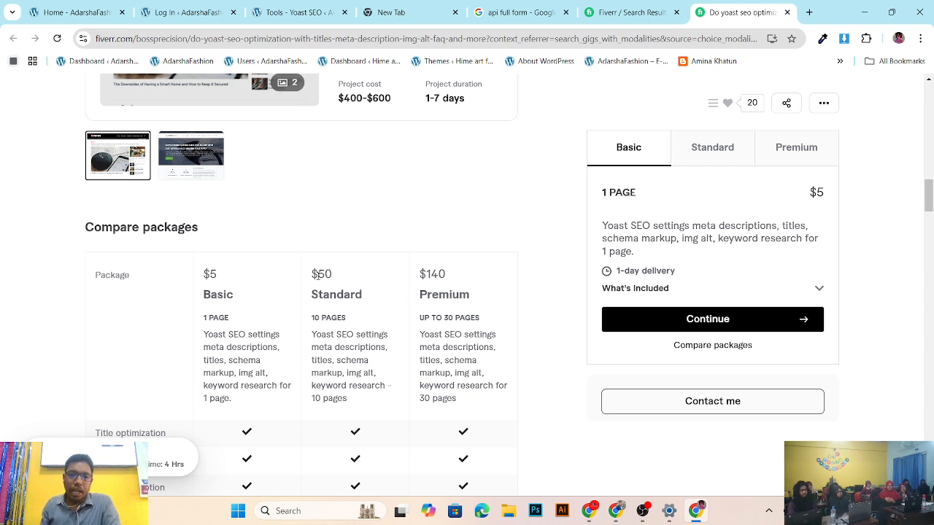
pyautogui.moveTo(218, 283); pyautogui.dragTo(195, 275)
pyautogui.click(242, 296)
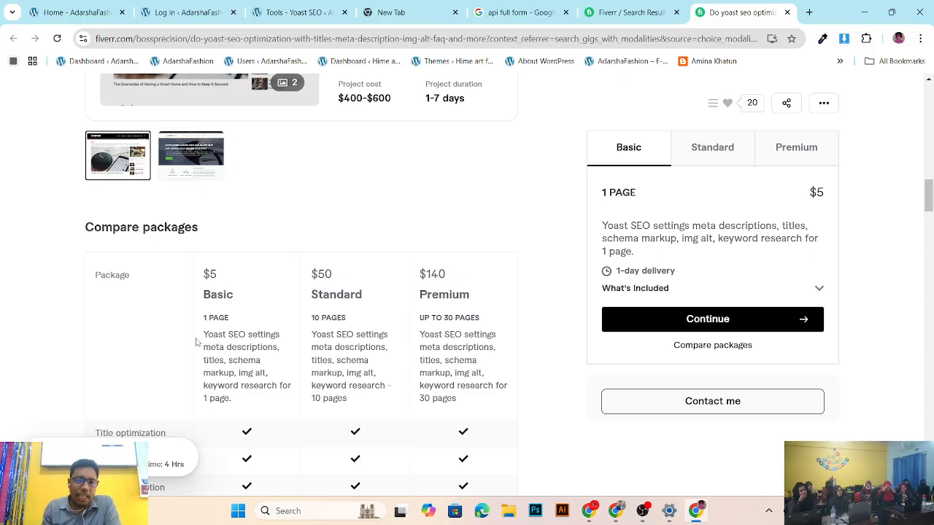
pyautogui.scroll(-1, 280, 338)
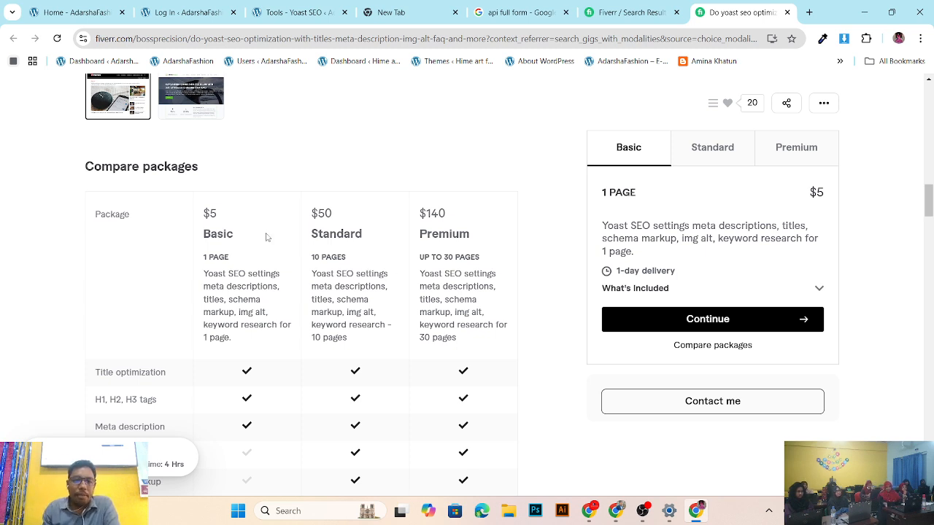
# Step: Compare the prices, page limits and descriptions of the Yoast gig's Basic, Standard and Premium packages
pyautogui.moveTo(296, 214); pyautogui.dragTo(355, 229)
pyautogui.click(377, 253)
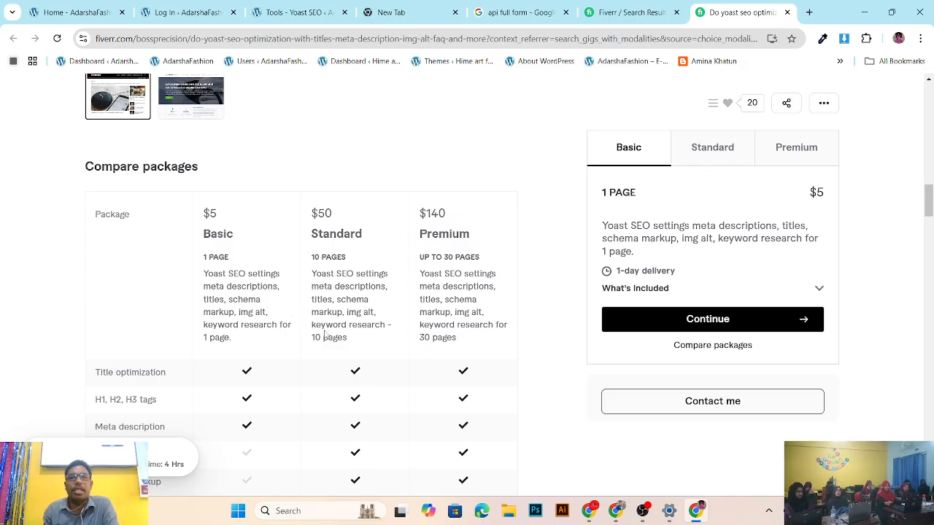
pyautogui.moveTo(202, 275); pyautogui.dragTo(267, 327)
pyautogui.click(231, 340)
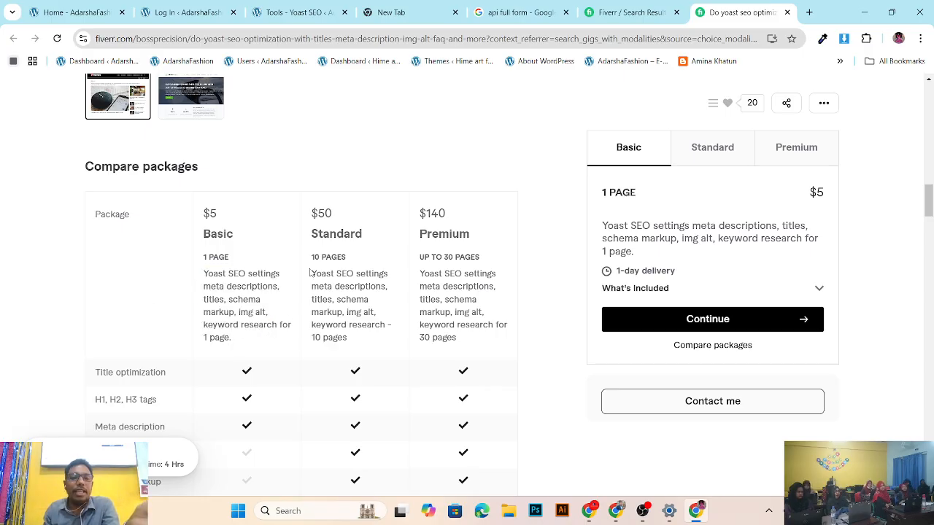
pyautogui.moveTo(309, 272); pyautogui.dragTo(378, 337)
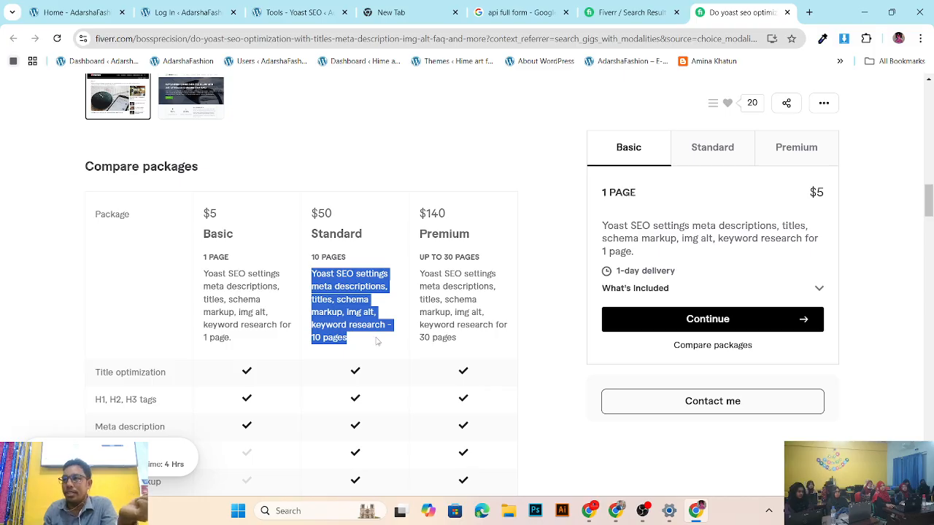
pyautogui.click(393, 251)
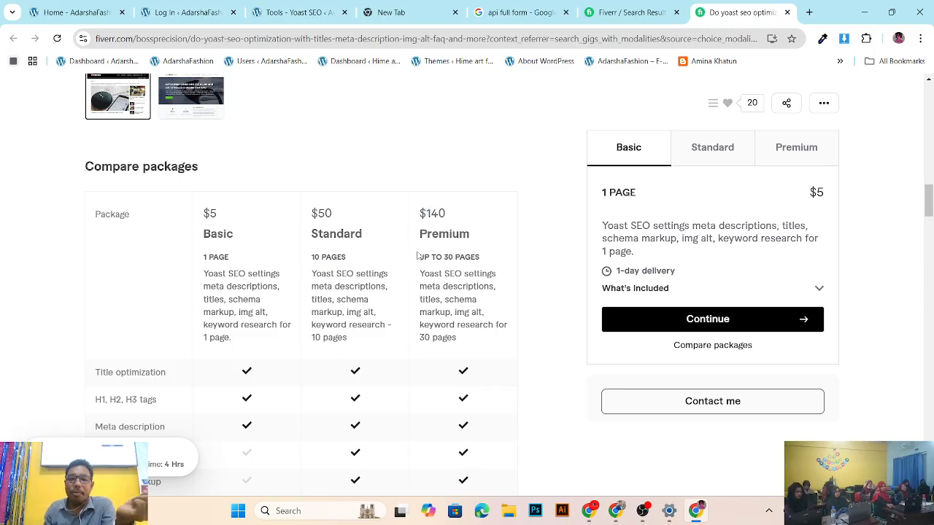
pyautogui.moveTo(419, 253); pyautogui.dragTo(513, 293)
pyautogui.click(514, 313)
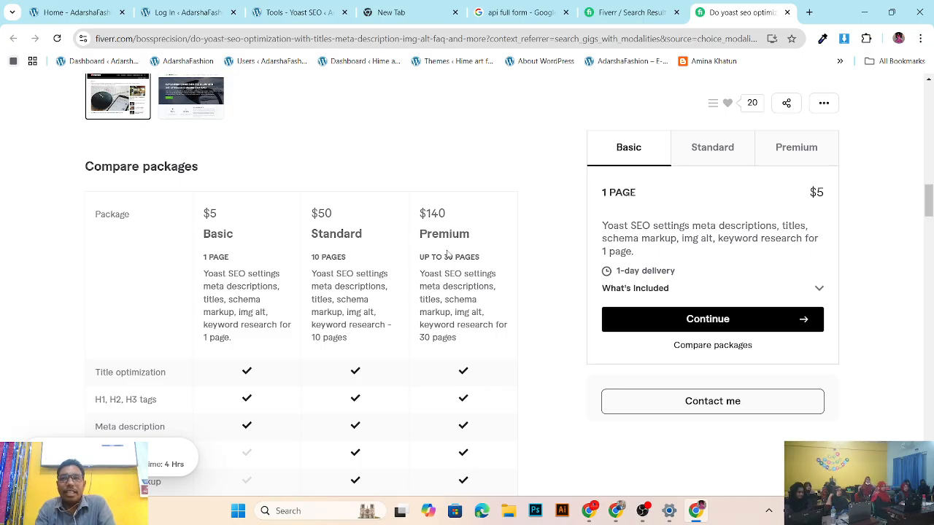
# Step: Return to the gig search results and replace the "yoast seo" search with the suggested query "rank math seo"
pyautogui.click(808, 12)
pyautogui.click(554, 12)
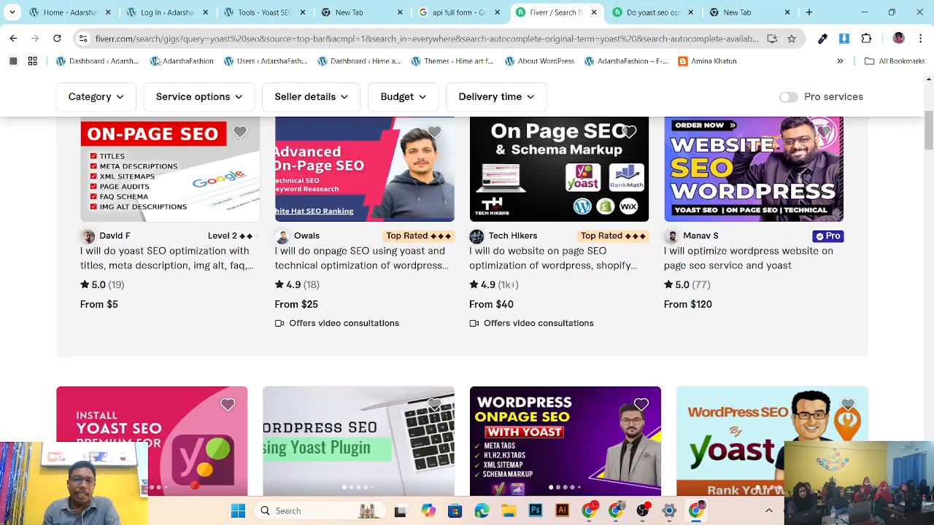
pyautogui.scroll(5, 390, 108)
pyautogui.click(286, 99)
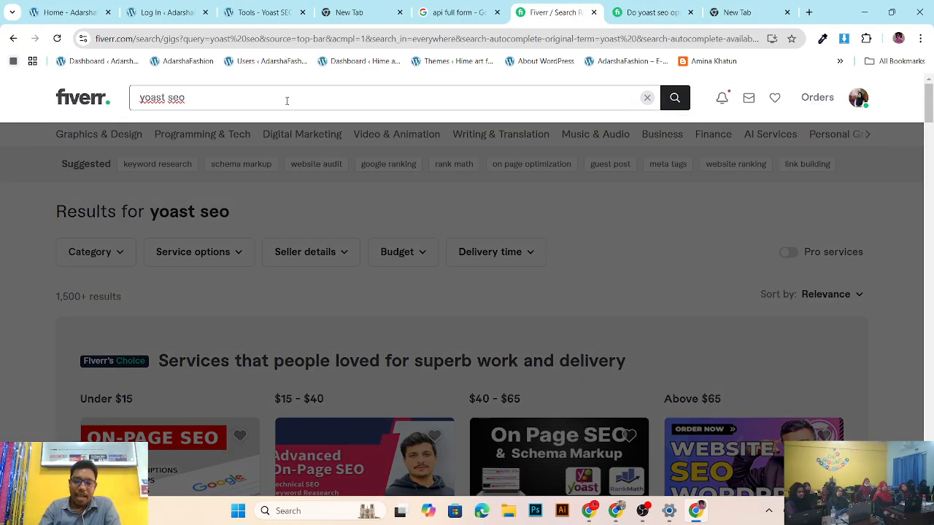
pyautogui.press('BackSpace')
pyautogui.press('BackSpace')
pyautogui.press('BackSpace')
pyautogui.press('BackSpace')
pyautogui.press('BackSpace')
pyautogui.press('BackSpace')
pyautogui.press('BackSpace')
pyautogui.press('BackSpace')
pyautogui.press('BackSpace')
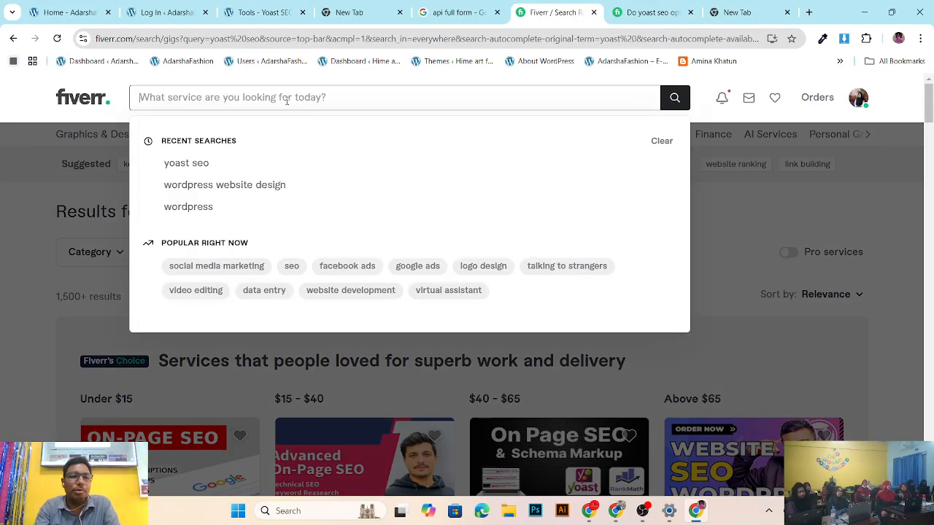
pyautogui.write('rnak')
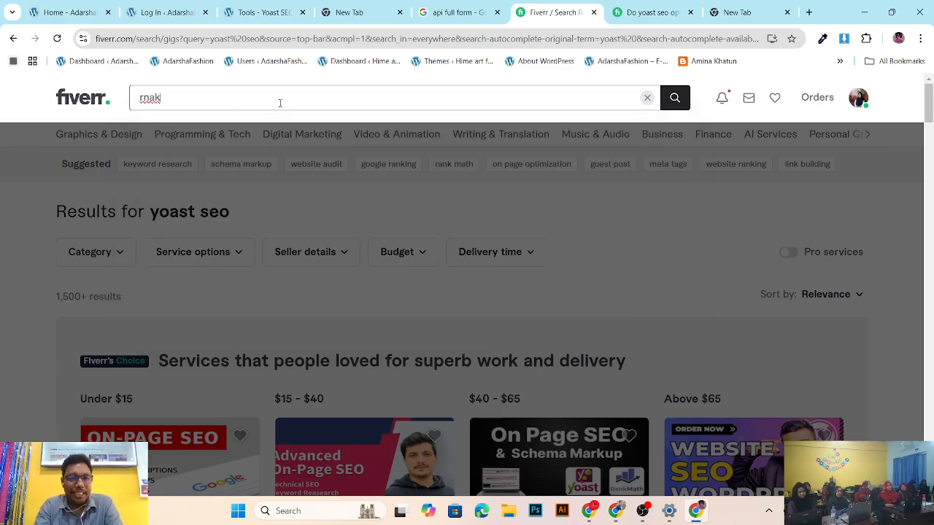
pyautogui.write(' ma')
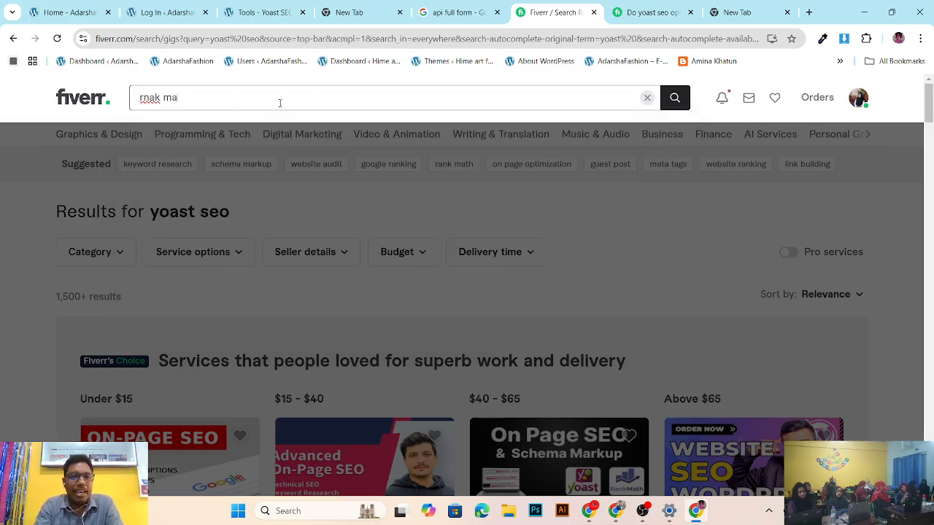
pyautogui.write('th')
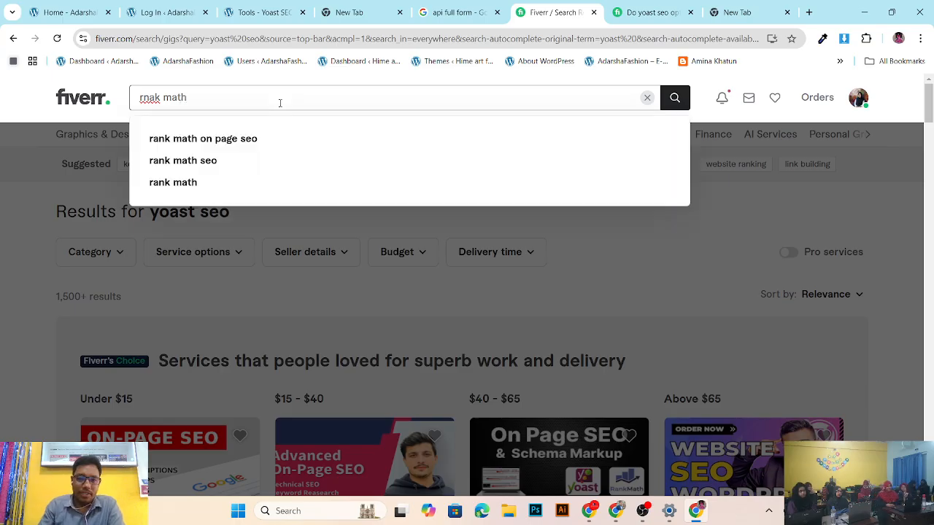
pyautogui.click(204, 161)
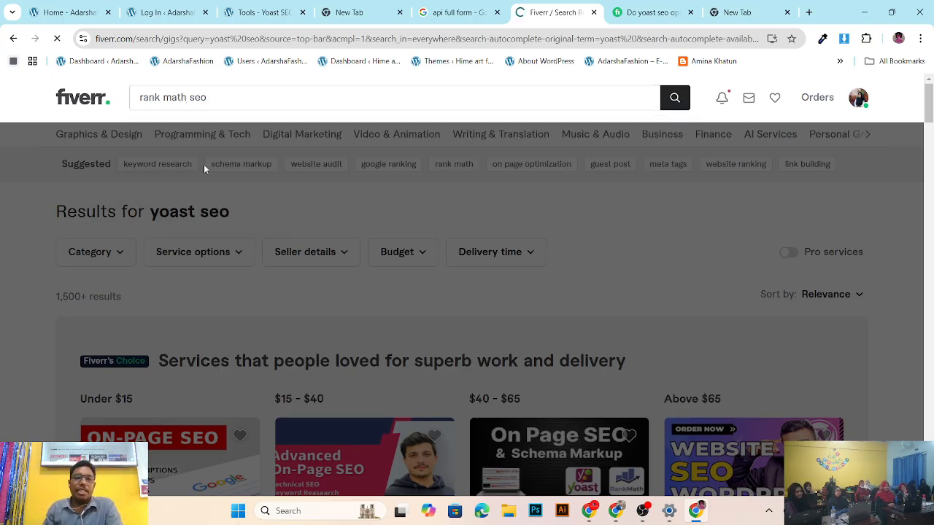
# Step: Open the Rank Math on-page SEO gig from the Above $65 group in a new tab and switch to it
pyautogui.scroll(-4, 277, 263)
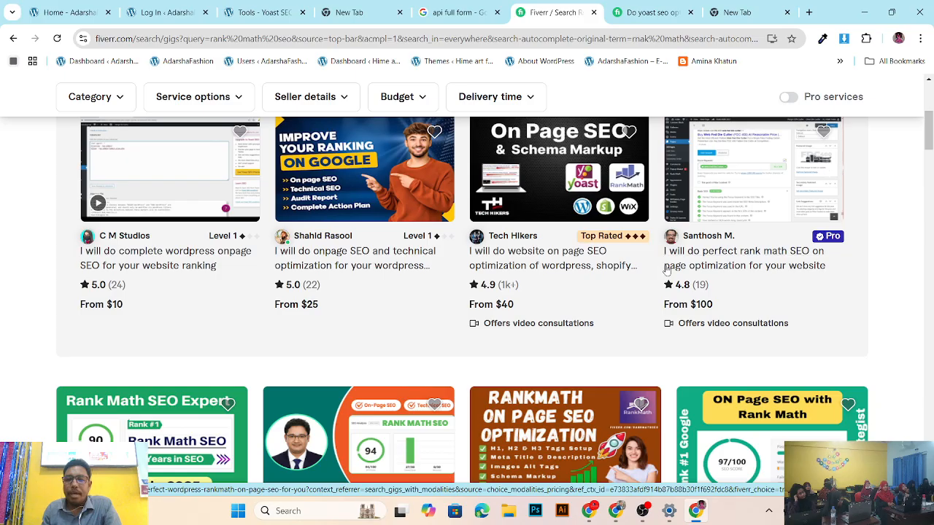
pyautogui.rightClick(780, 271)
pyautogui.click(797, 285)
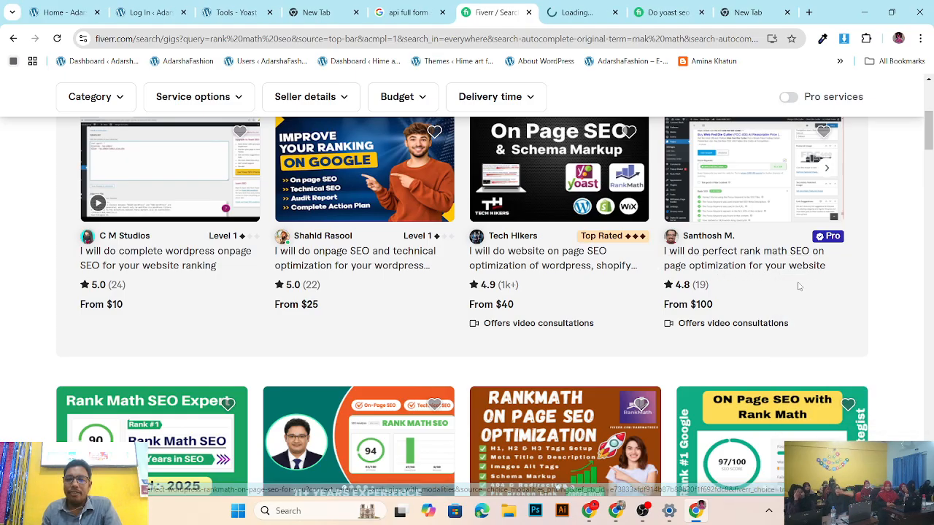
pyautogui.click(569, 16)
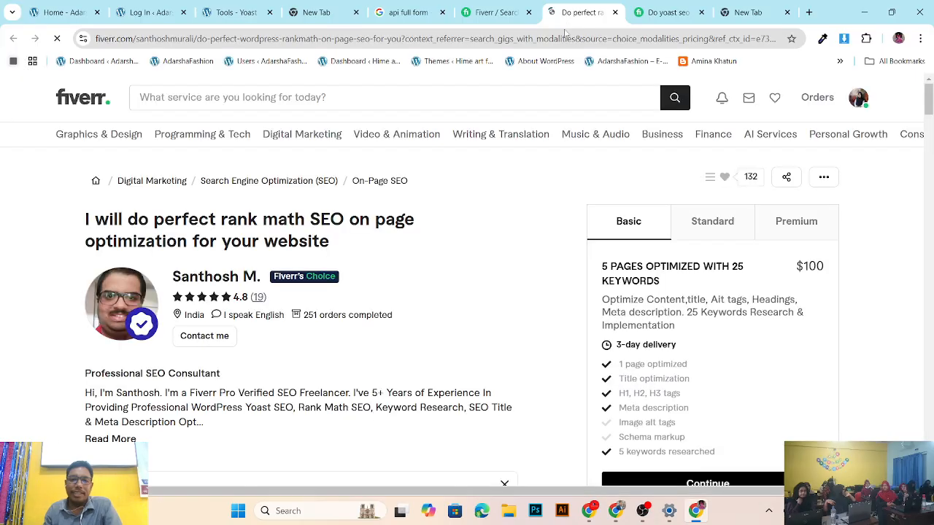
# Step: Examine the Rank Math gig's seller details, package comparison totals and the Basic package's description
pyautogui.scroll(-5, 377, 283)
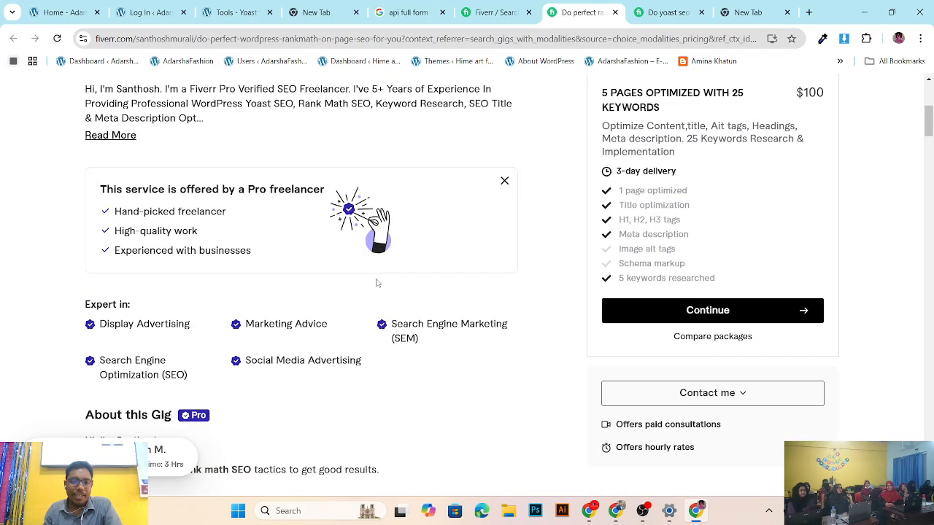
pyautogui.scroll(5, 376, 282)
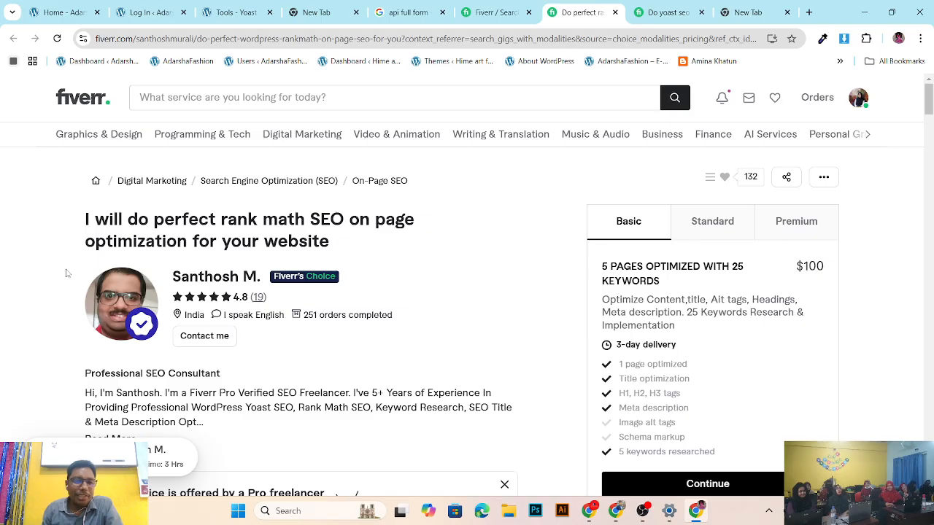
pyautogui.scroll(-1, 547, 230)
pyautogui.scroll(-14, 547, 230)
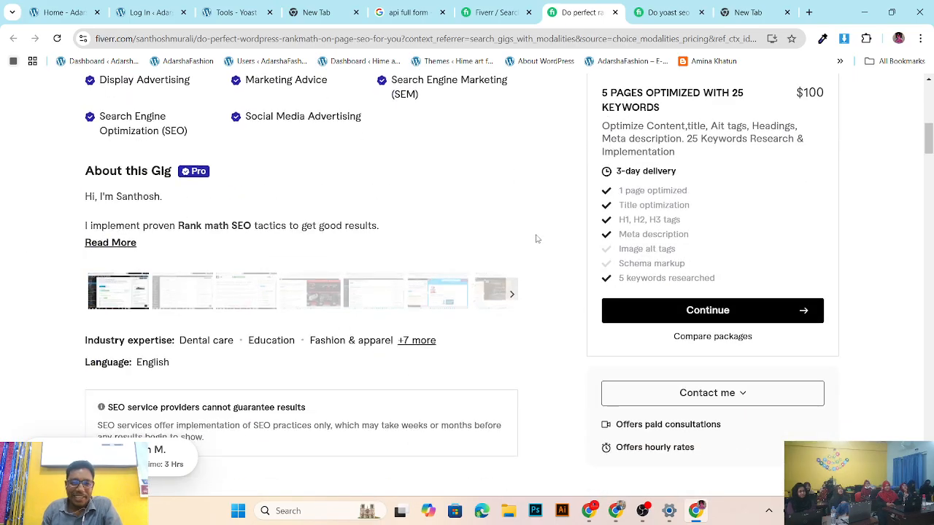
pyautogui.scroll(-12, 534, 240)
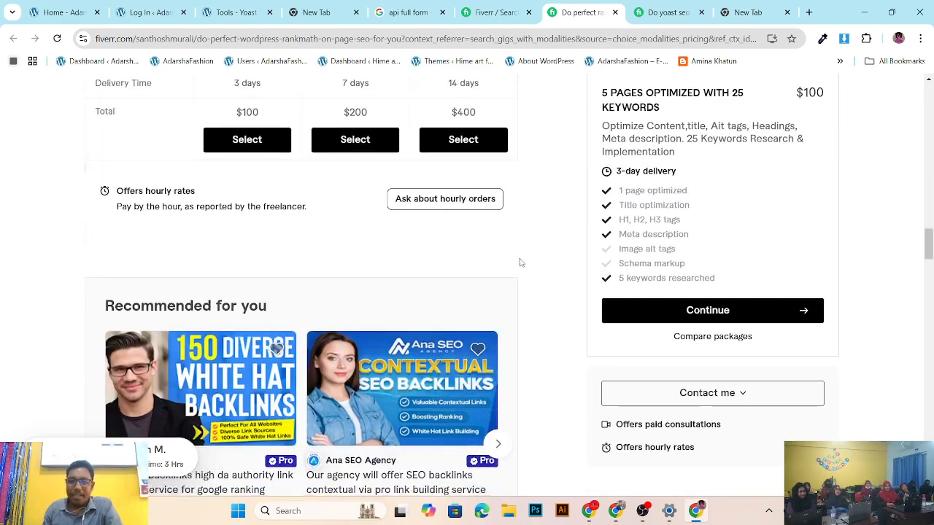
pyautogui.scroll(2, 654, 256)
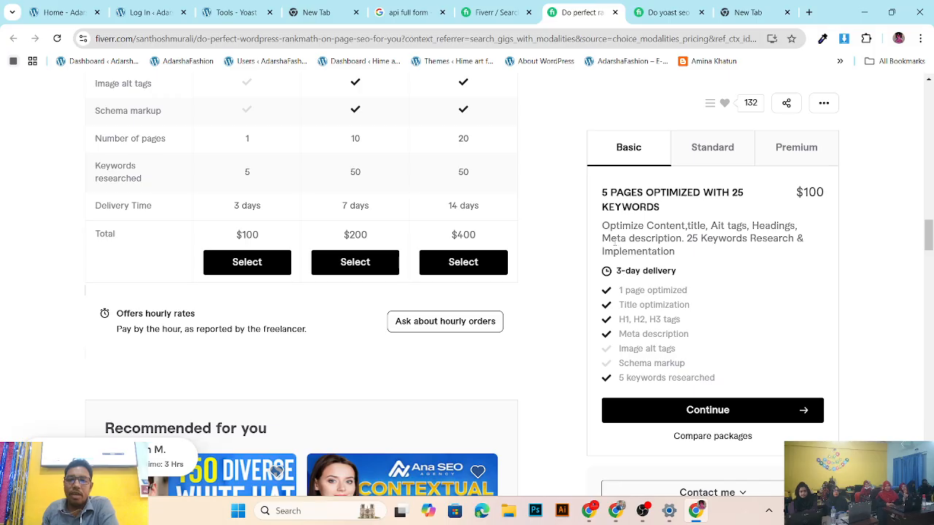
pyautogui.moveTo(602, 226); pyautogui.dragTo(749, 260)
pyautogui.click(744, 267)
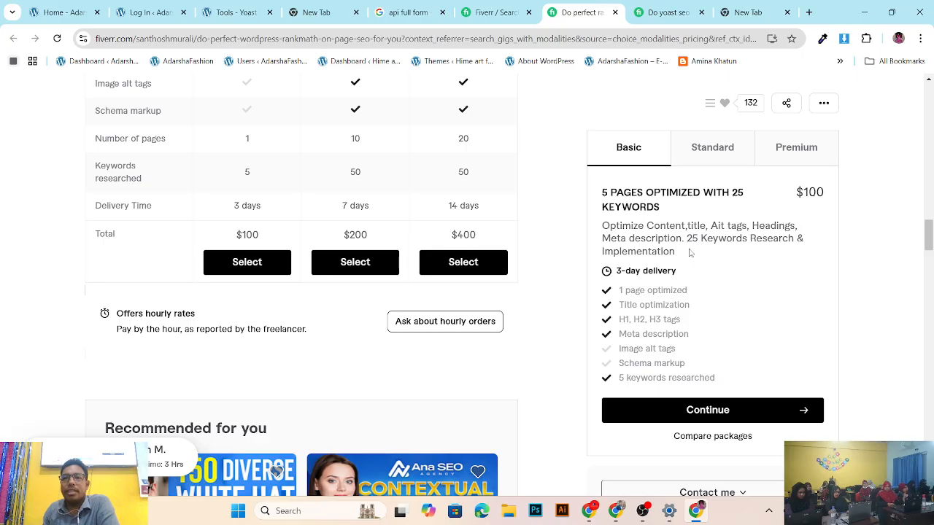
# Step: Search Google for the suggested query "meta description" in a new tab and read the AI Overview's definition and purposes
pyautogui.click(809, 13)
pyautogui.click(315, 39)
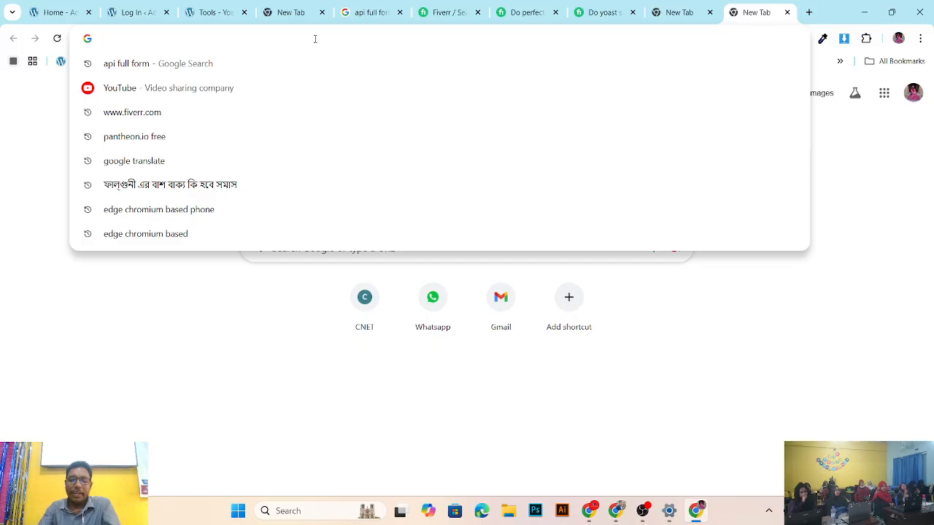
pyautogui.write('meta')
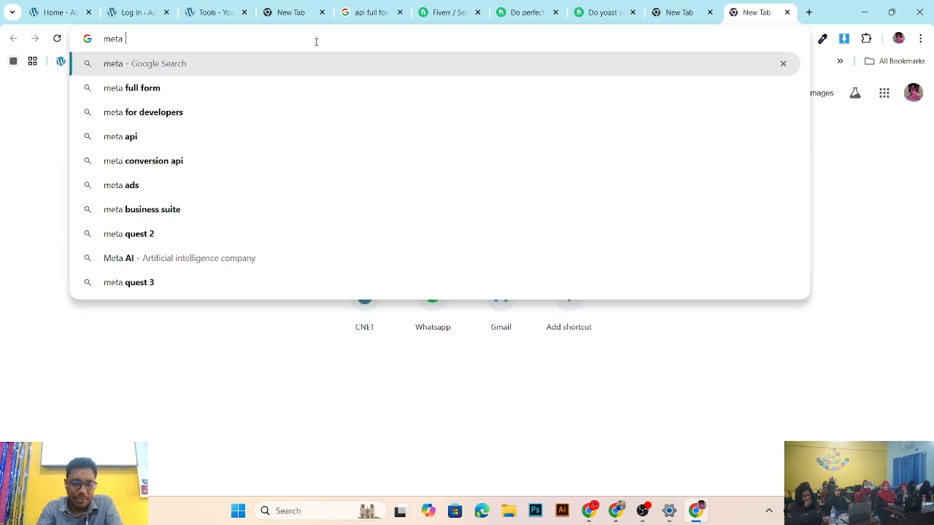
pyautogui.write(' de')
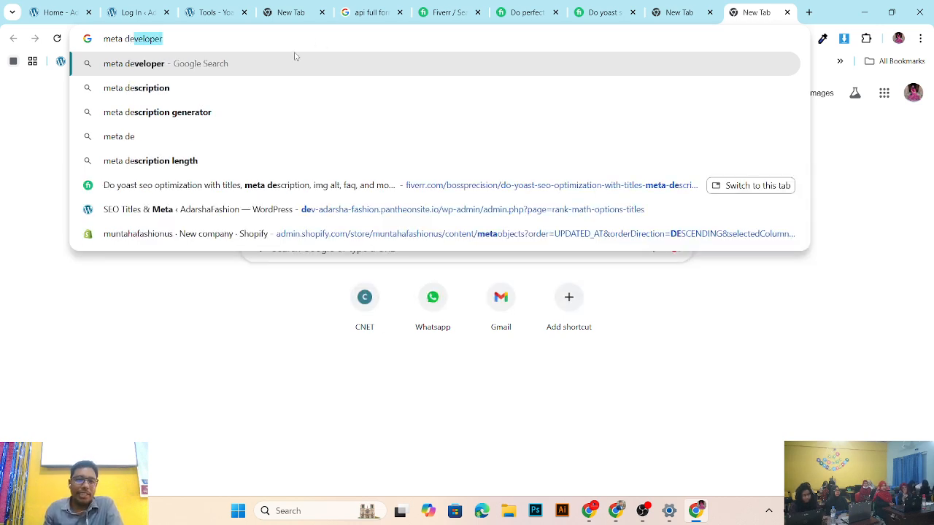
pyautogui.click(172, 88)
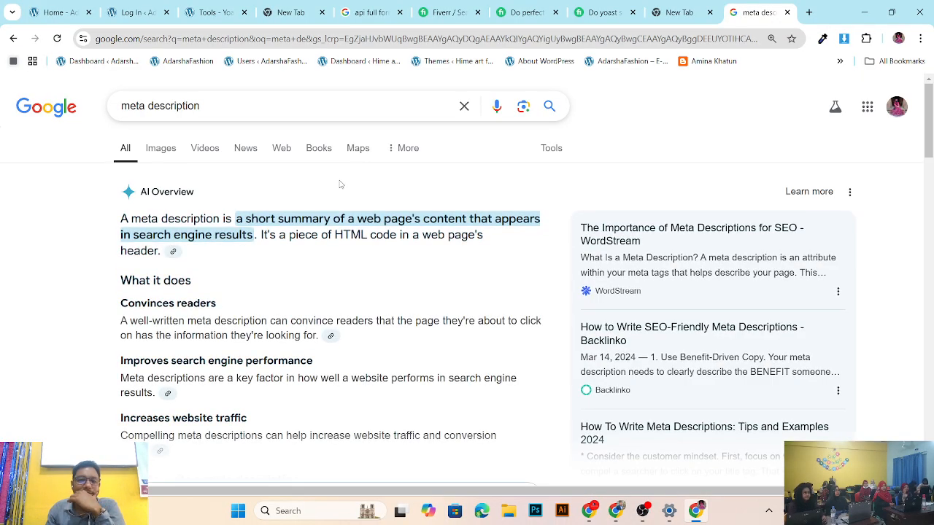
pyautogui.scroll(-3, 339, 184)
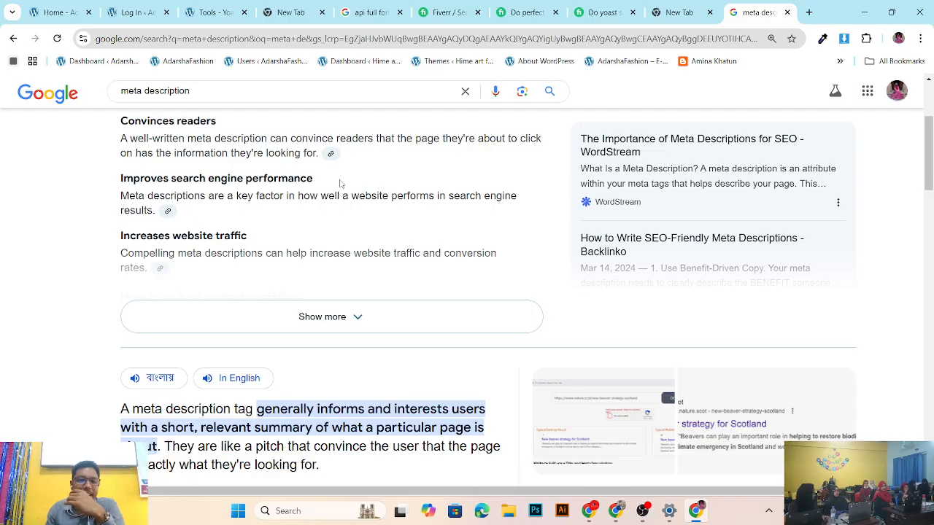
pyautogui.scroll(2, 339, 183)
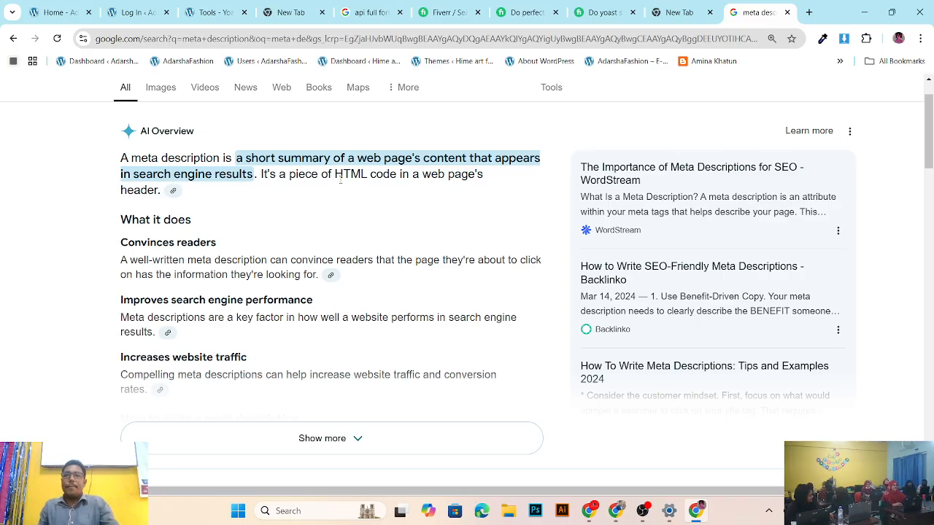
pyautogui.scroll(-3, 311, 235)
pyautogui.scroll(4, 311, 234)
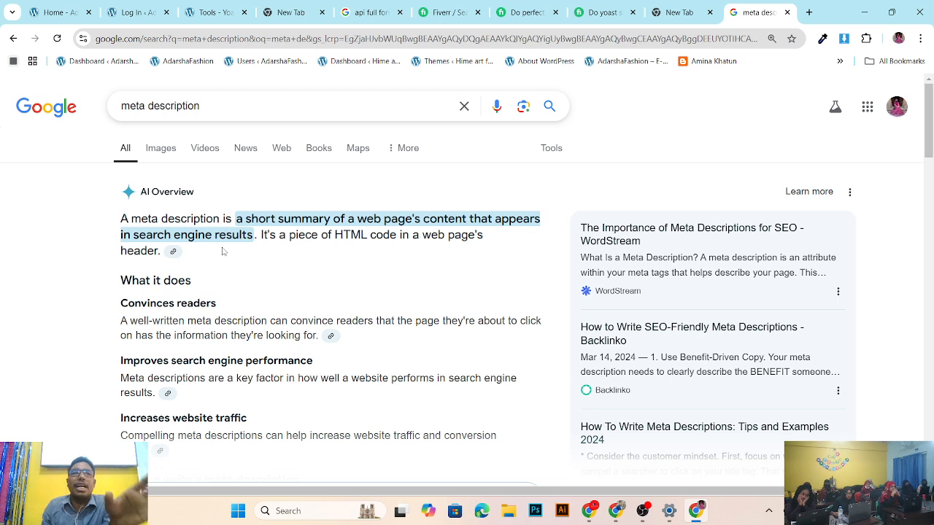
# Step: Open google.com in a new tab and enter "shirt" as the query to bring up its search suggestions
pyautogui.click(808, 12)
pyautogui.click(233, 38)
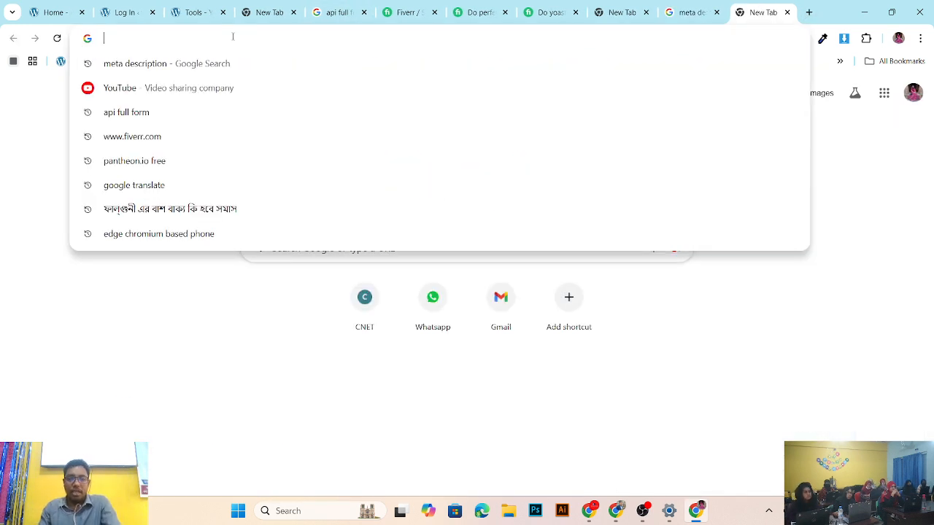
pyautogui.write('google')
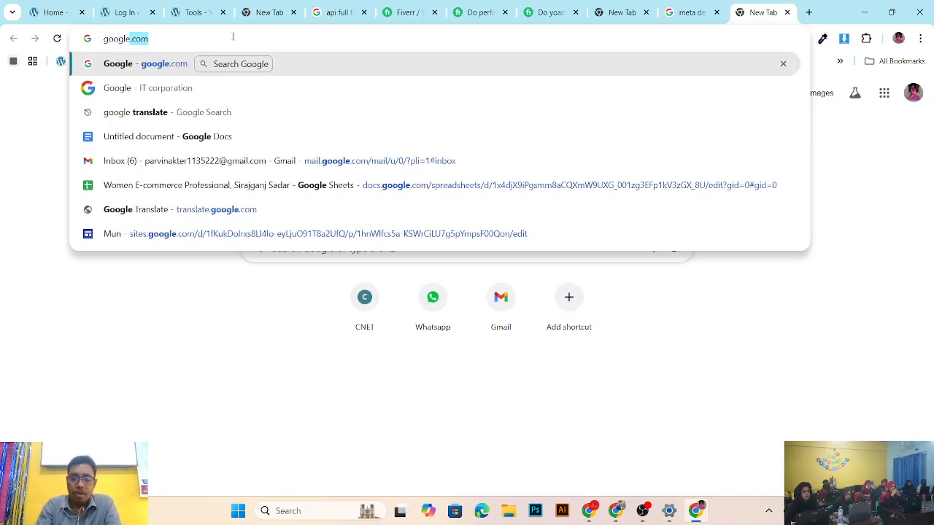
pyautogui.write('.com')
pyautogui.press('Return')
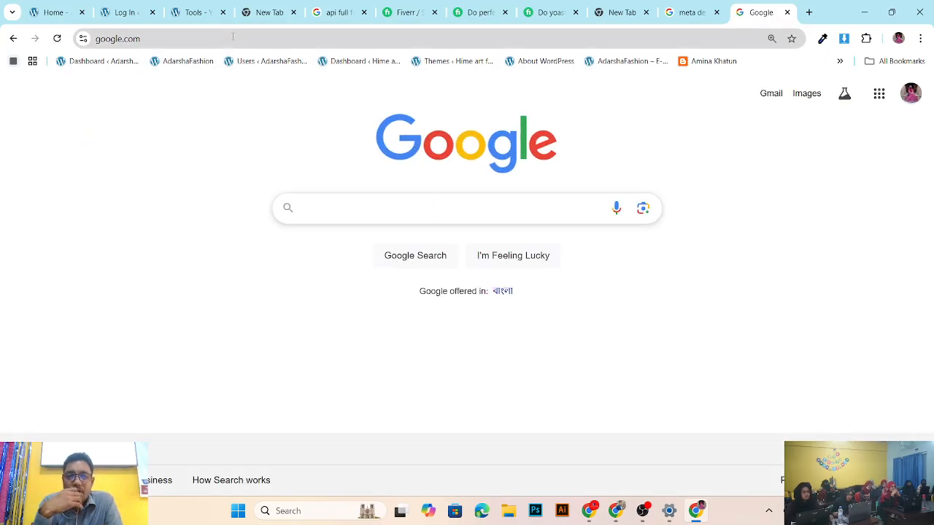
pyautogui.click(351, 219)
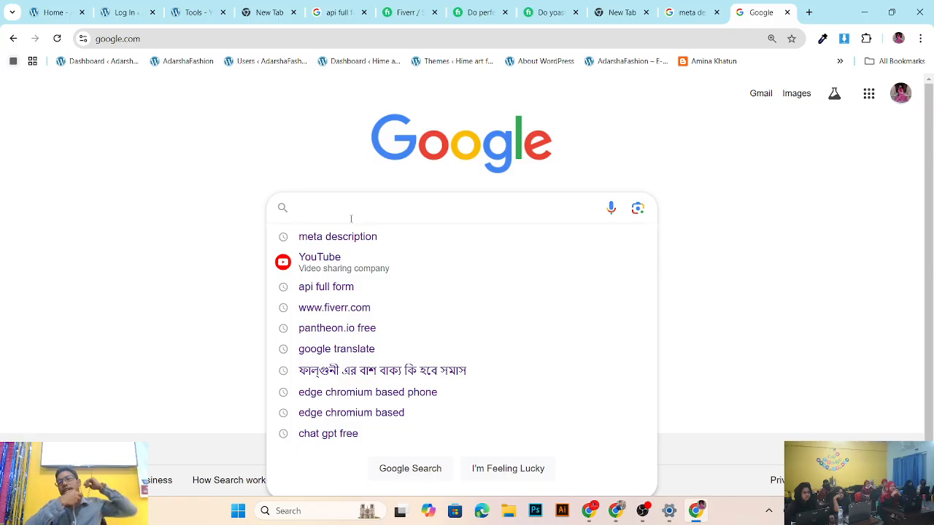
pyautogui.write('shirt')
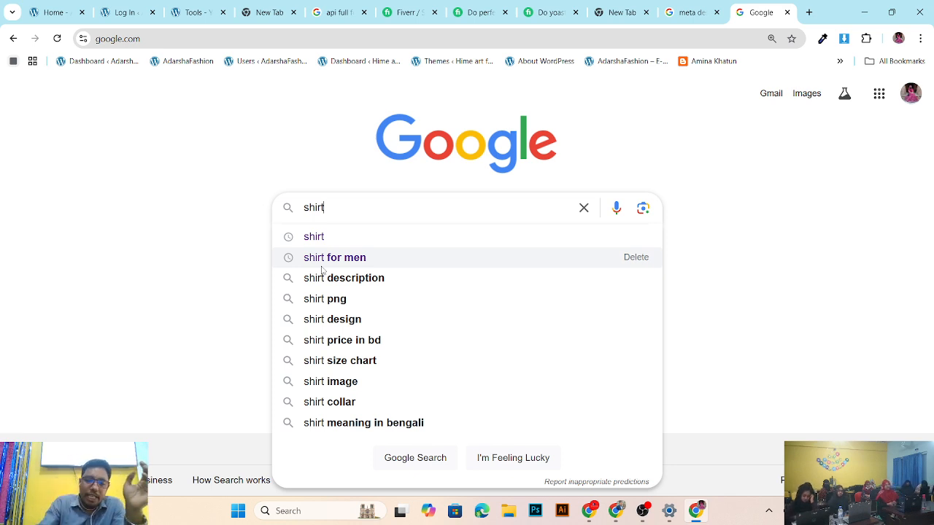
# Step: Replace the "shirt" query with "cotton shirt" and look through the suggested long-tail searches
pyautogui.press('BackSpace')
pyautogui.press('BackSpace')
pyautogui.press('BackSpace')
pyautogui.press('BackSpace')
pyautogui.press('BackSpace')
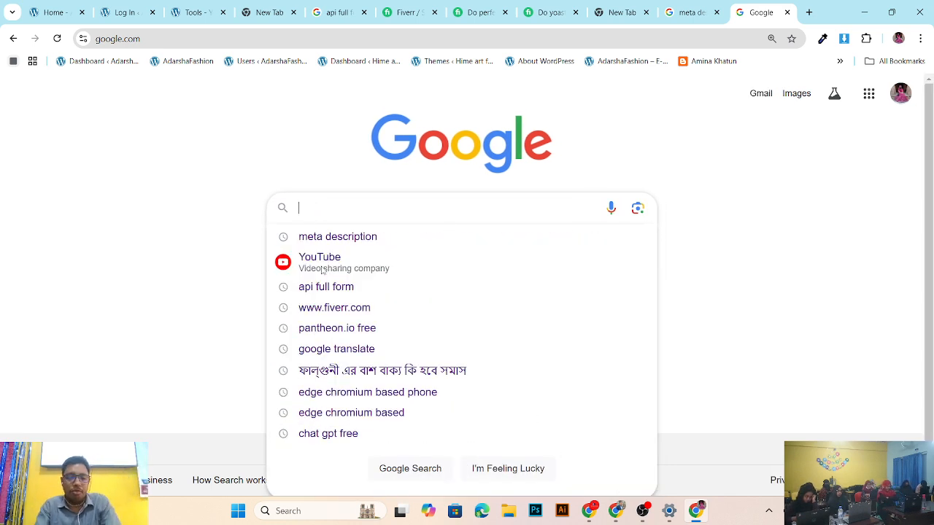
pyautogui.write('cotton ')
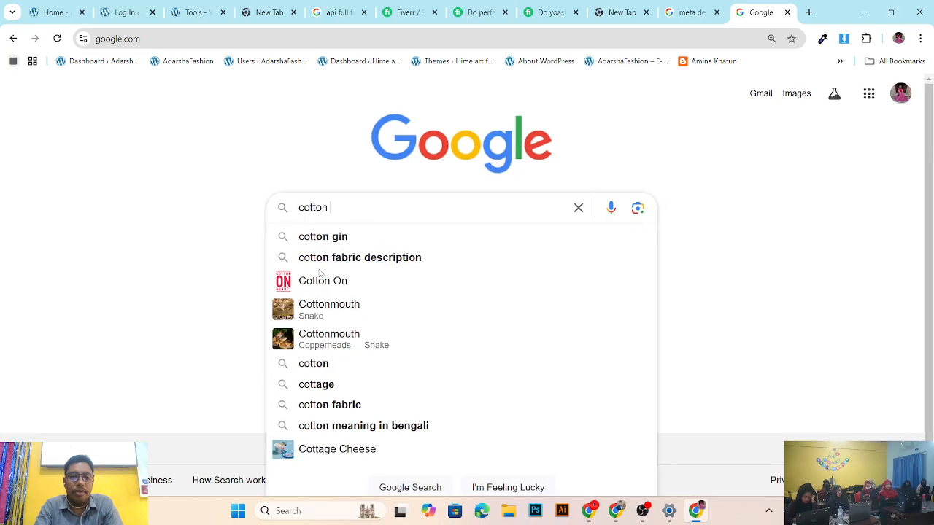
pyautogui.write('shirt')
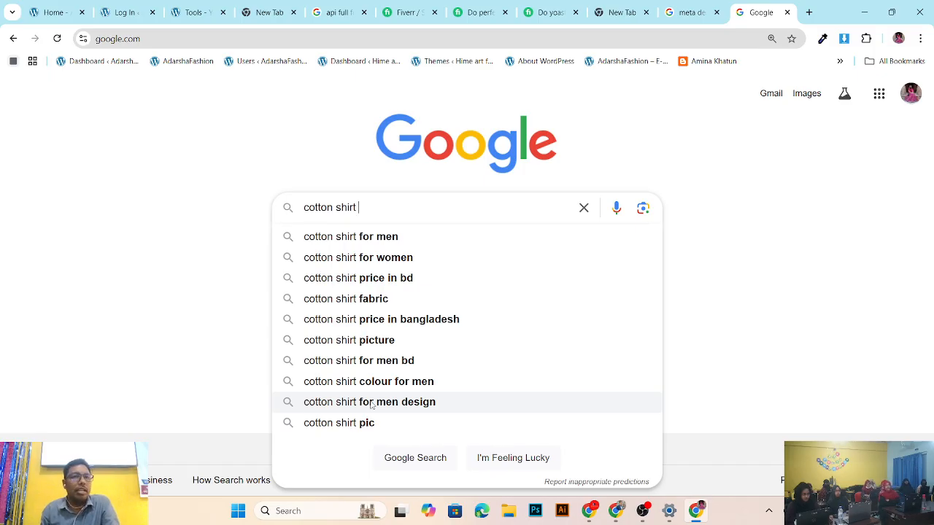
# Step: Clear the "cotton shirt" query and run a Google search for "shirt for men"
pyautogui.press('BackSpace')
pyautogui.press('BackSpace')
pyautogui.press('BackSpace')
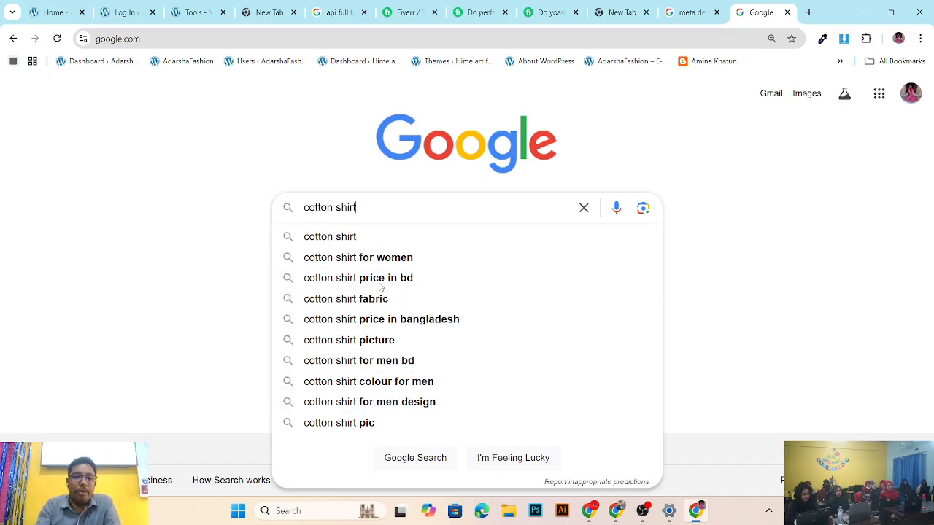
pyautogui.press('BackSpace')
pyautogui.press('BackSpace')
pyautogui.press('BackSpace')
pyautogui.press('BackSpace')
pyautogui.press('BackSpace')
pyautogui.press('BackSpace')
pyautogui.press('BackSpace')
pyautogui.press('BackSpace')
pyautogui.press('BackSpace')
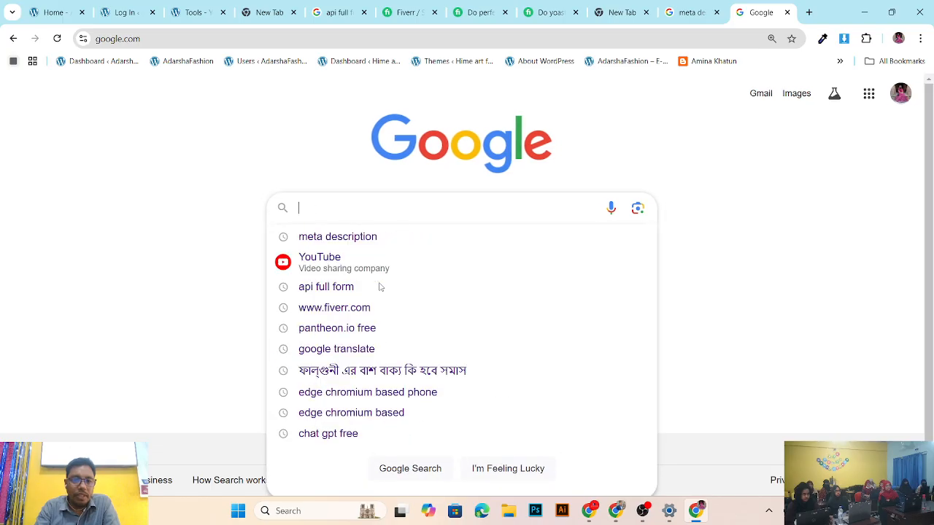
pyautogui.write(']')
pyautogui.press('BackSpace')
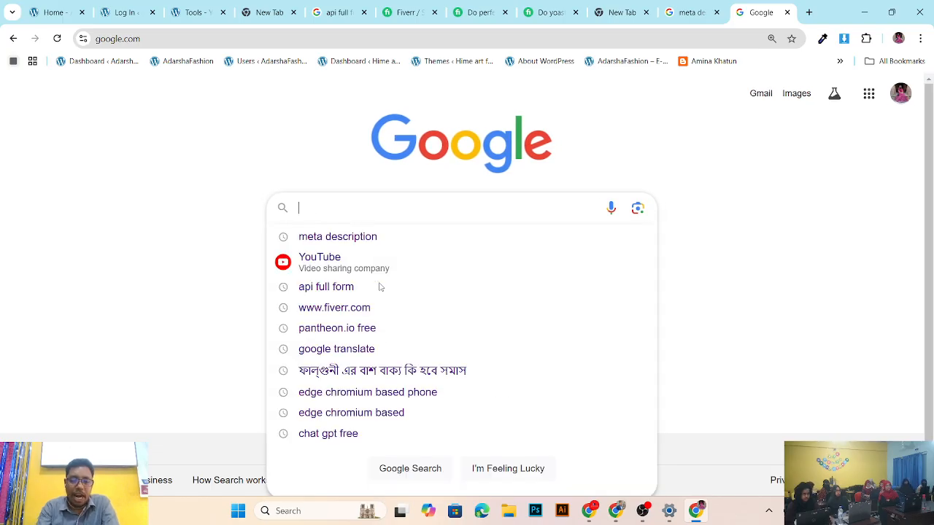
pyautogui.write('shi')
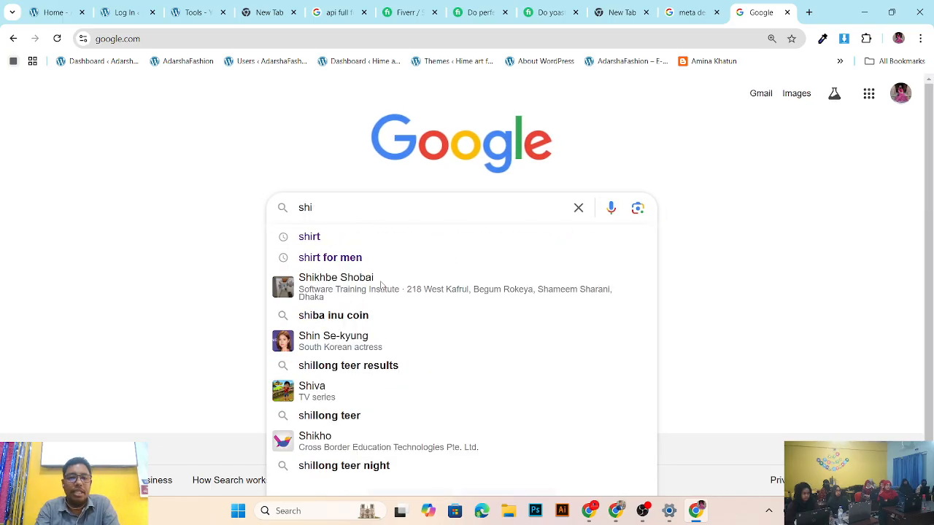
pyautogui.write('rt fo')
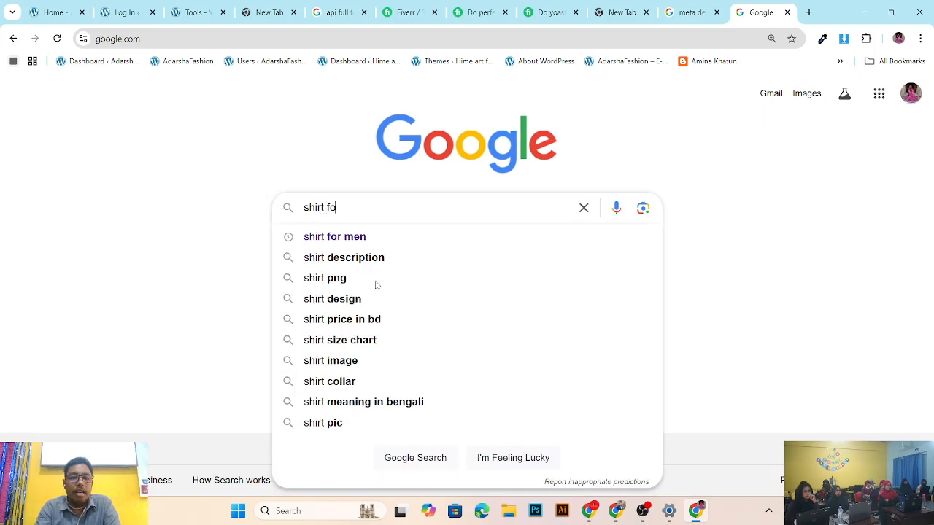
pyautogui.write('r men')
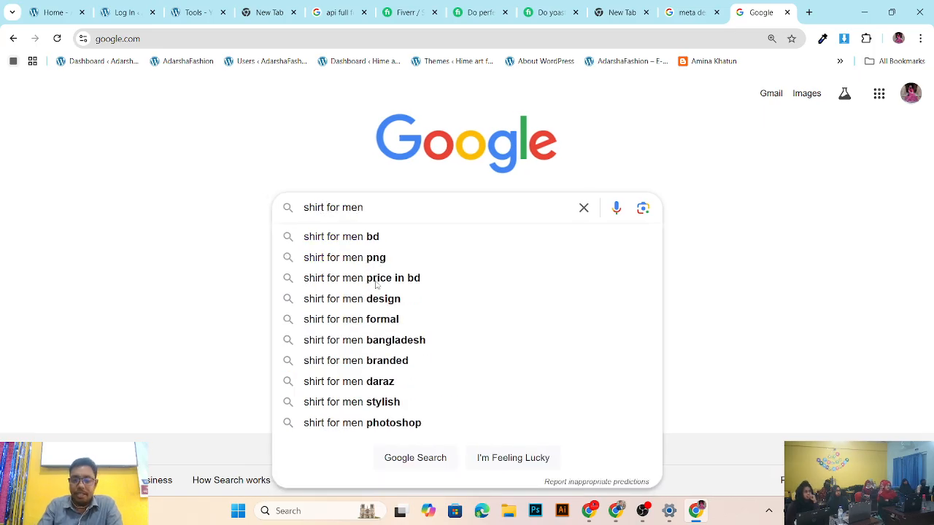
pyautogui.press('Return')
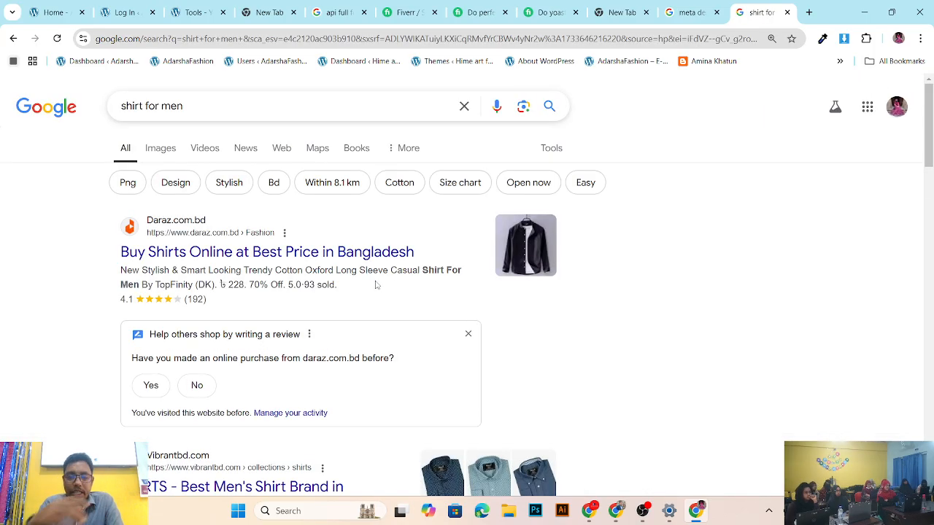
# Step: Return to the Google home page and enter "shirt for men" without searching, to examine its suggestions
pyautogui.click(13, 38)
pyautogui.click(426, 207)
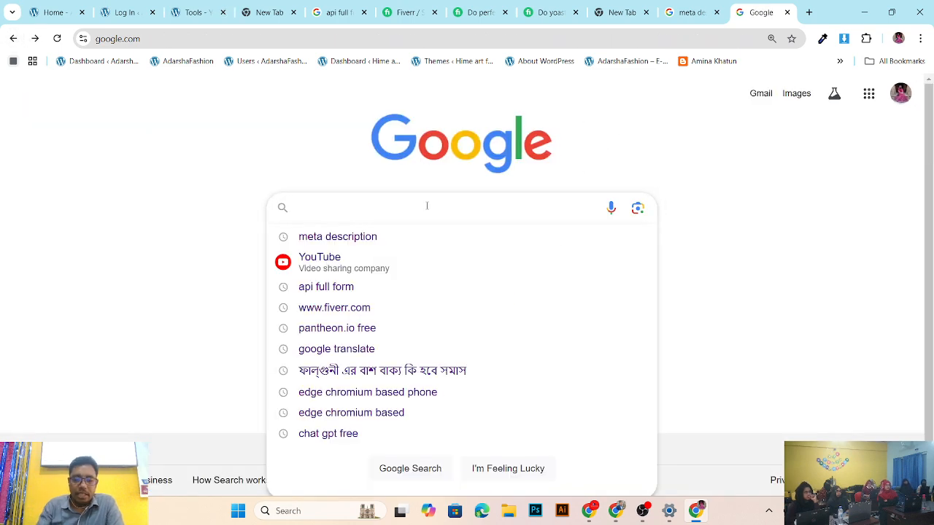
pyautogui.write('shirt ')
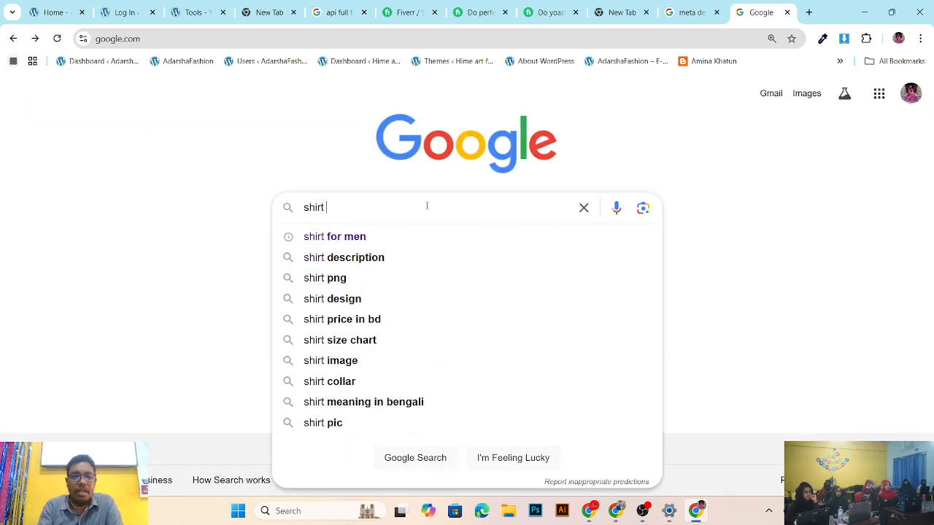
pyautogui.write('for')
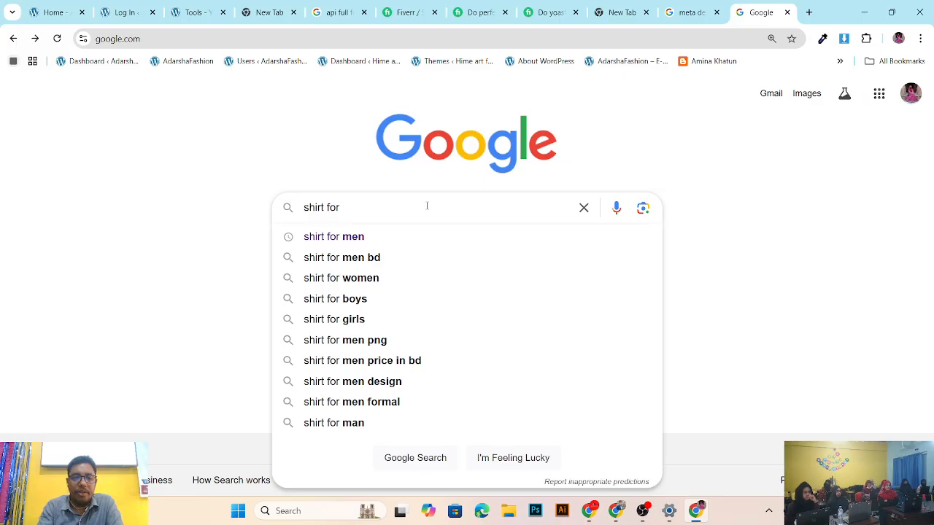
pyautogui.write(' men')
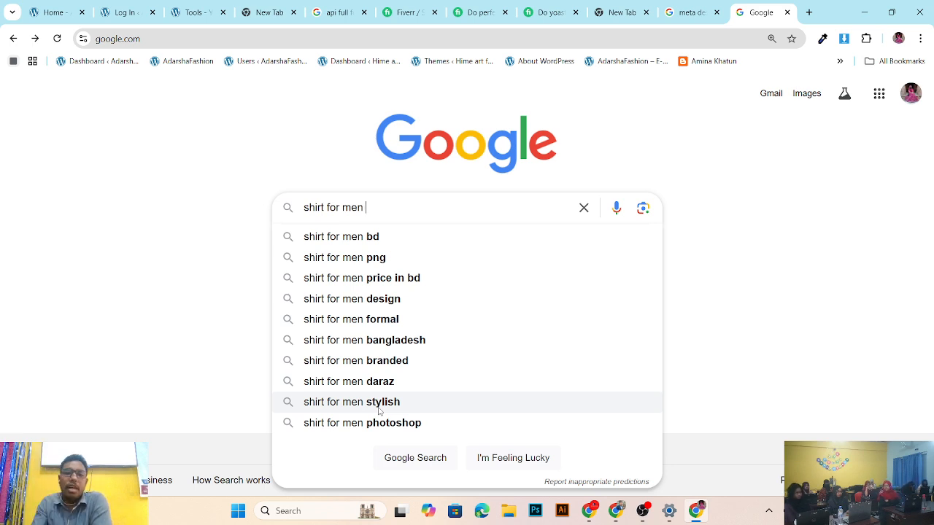
# Step: Replace the "shirt for men" query with "panjabi" and examine the related search suggestions
pyautogui.press('BackSpace')
pyautogui.press('BackSpace')
pyautogui.press('BackSpace')
pyautogui.press('BackSpace')
pyautogui.press('BackSpace')
pyautogui.press('BackSpace')
pyautogui.press('BackSpace')
pyautogui.press('BackSpace')
pyautogui.press('BackSpace')
pyautogui.press('BackSpace')
pyautogui.press('BackSpace')
pyautogui.press('BackSpace')
pyautogui.press('BackSpace')
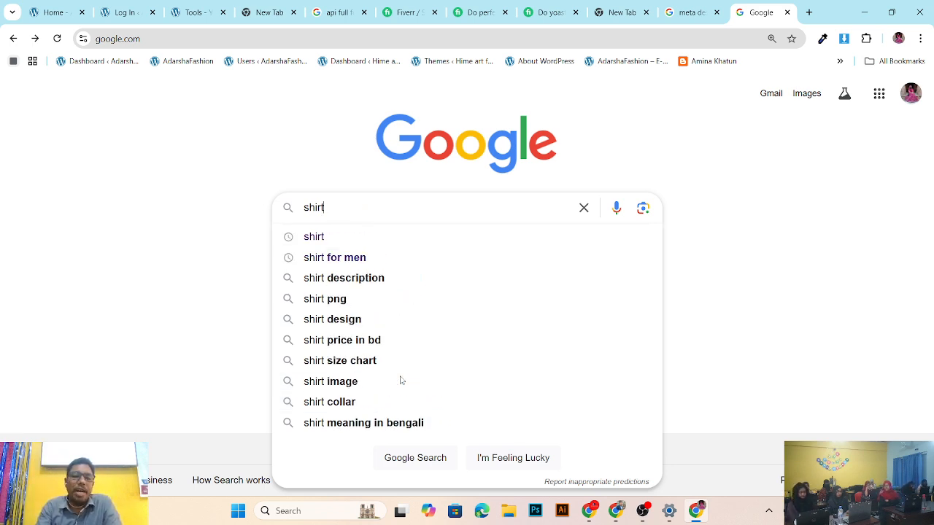
pyautogui.write('pan')
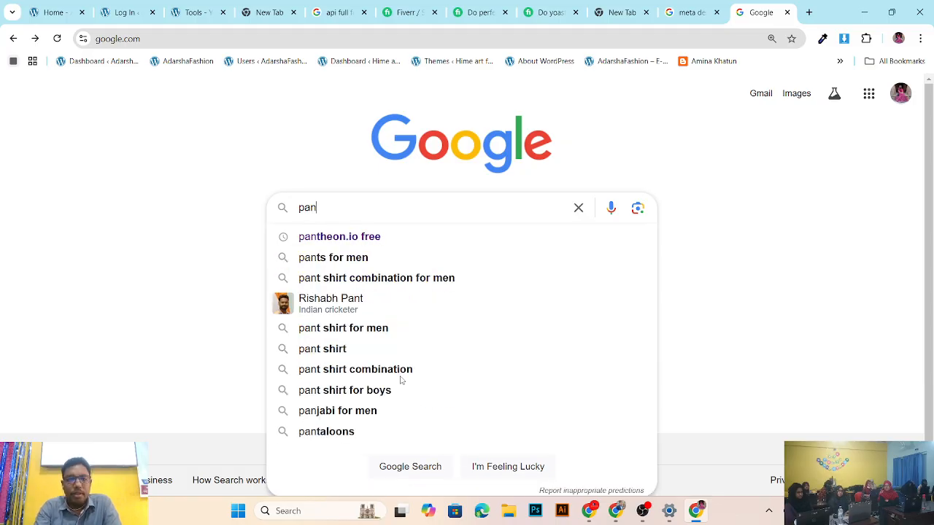
pyautogui.write('ja')
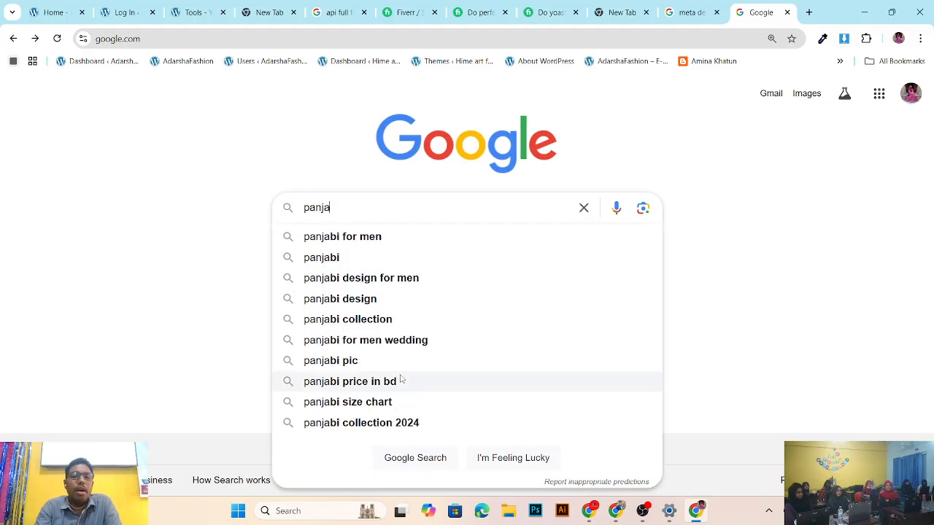
pyautogui.write('ab')
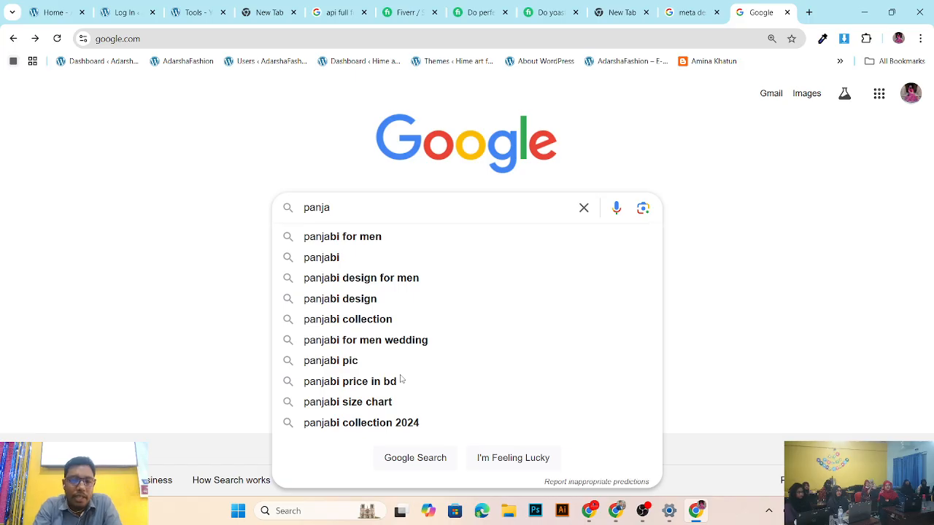
pyautogui.write('bi')
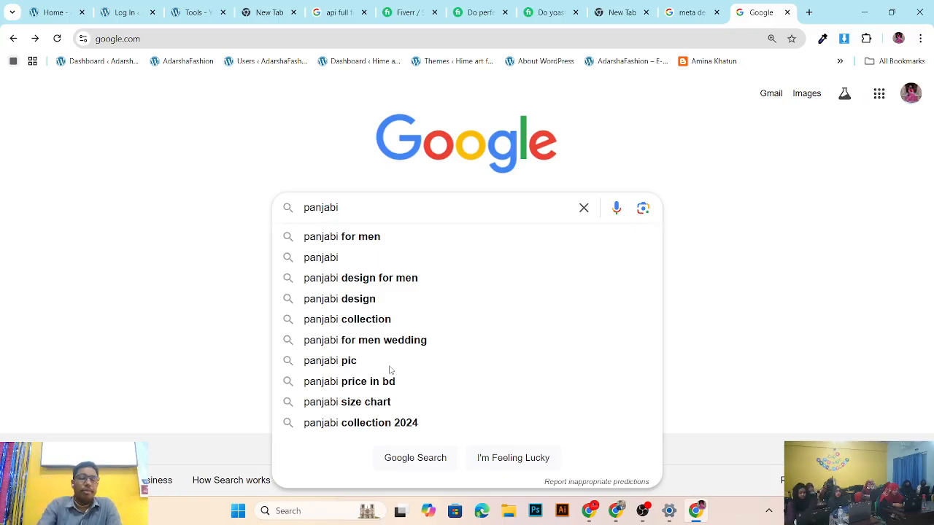
# Step: Replace the "panjabi" query with "gym website" to bring up its related search suggestions
pyautogui.press('BackSpace')
pyautogui.press('BackSpace')
pyautogui.press('BackSpace')
pyautogui.press('BackSpace')
pyautogui.press('BackSpace')
pyautogui.press('BackSpace')
pyautogui.press('BackSpace')
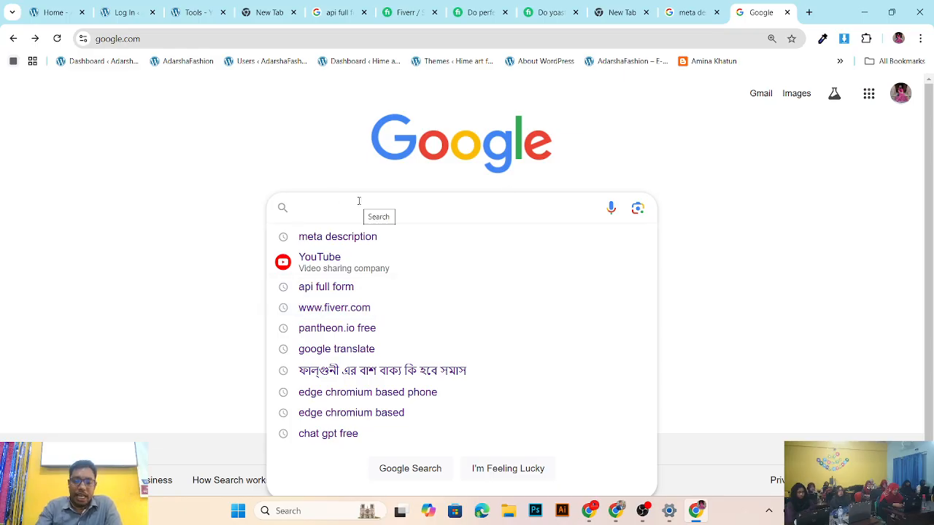
pyautogui.write('gym')
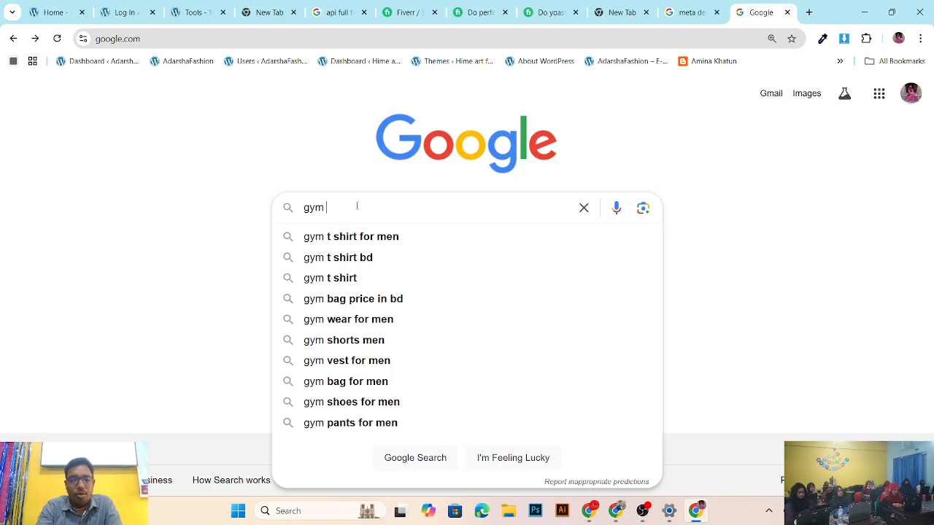
pyautogui.write(' wea')
pyautogui.press('BackSpace')
pyautogui.press('BackSpace')
pyautogui.write('eb')
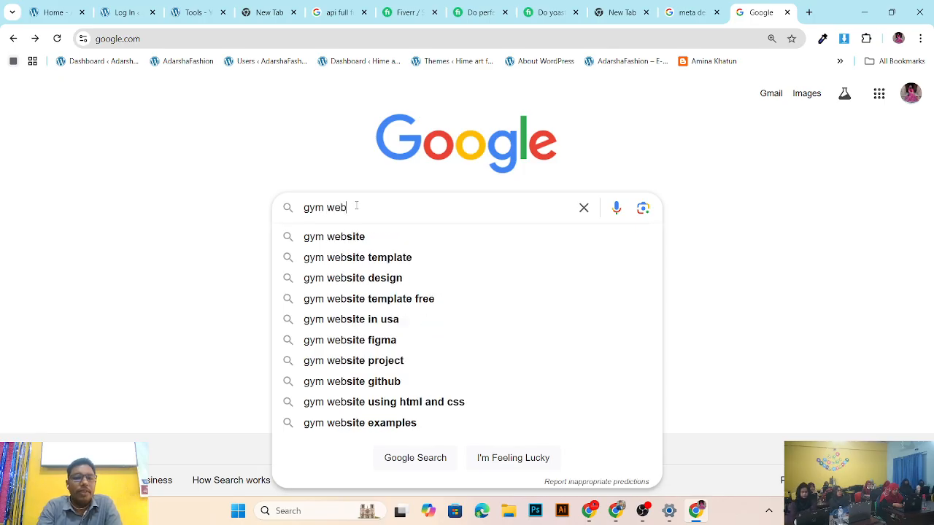
pyautogui.write('site')
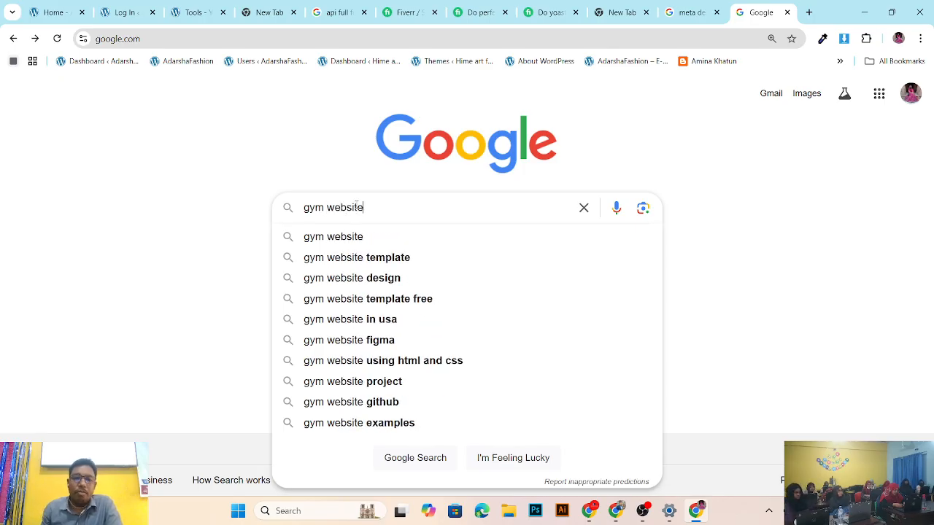
# Step: Run the suggested "gym website" search and examine the titles and descriptions of the highest-ranked results
pyautogui.click(360, 236)
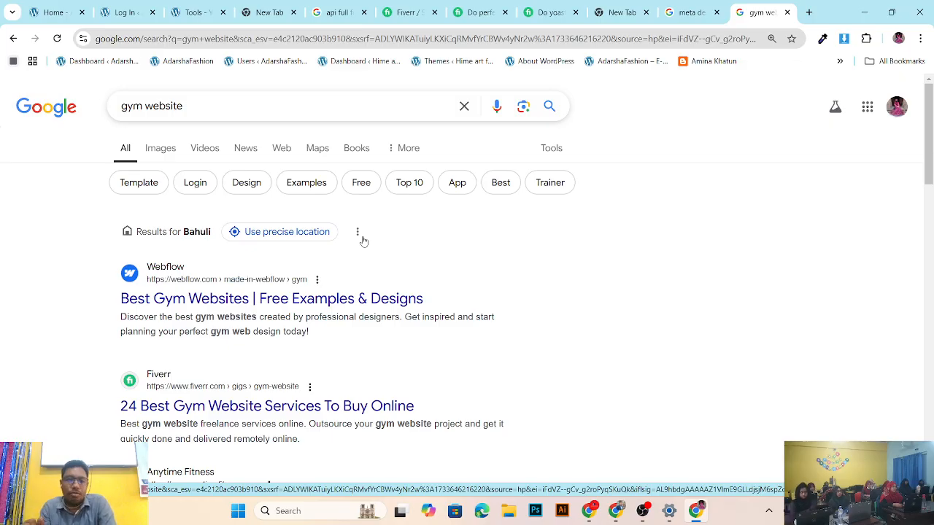
pyautogui.scroll(-1, 296, 248)
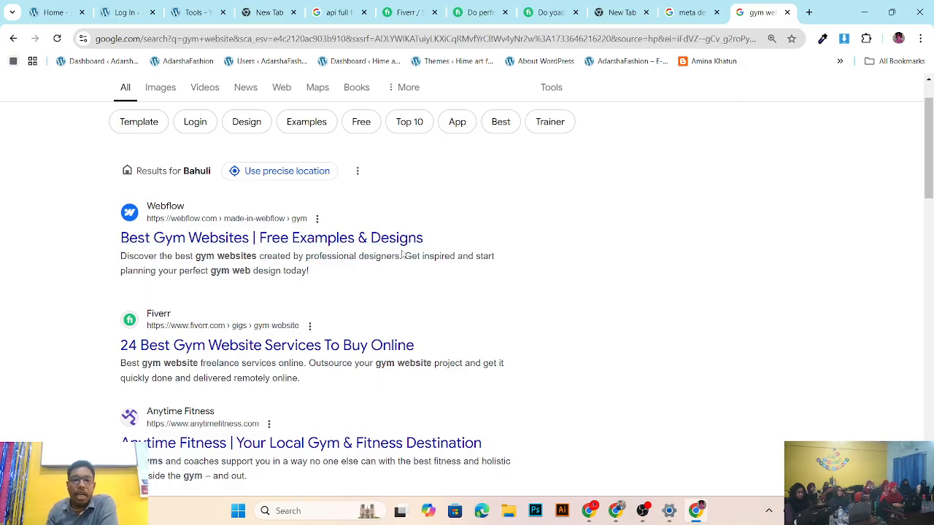
pyautogui.scroll(-1, 319, 272)
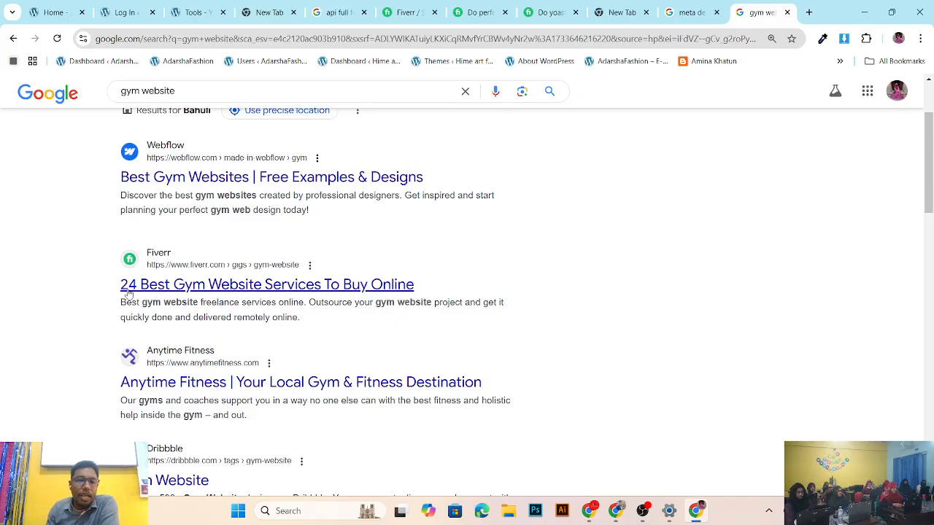
pyautogui.scroll(-2, 255, 304)
pyautogui.scroll(-1, 255, 305)
pyautogui.scroll(3, 165, 304)
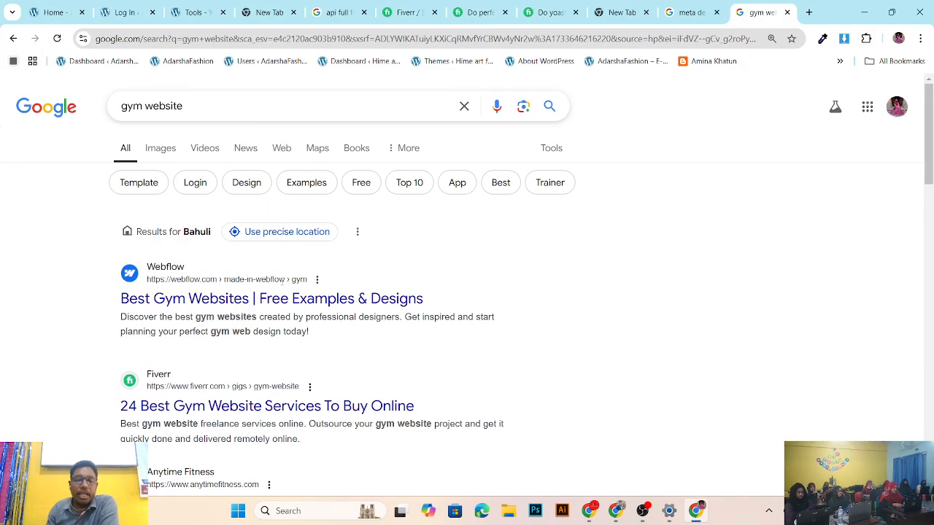
pyautogui.scroll(-2, 180, 344)
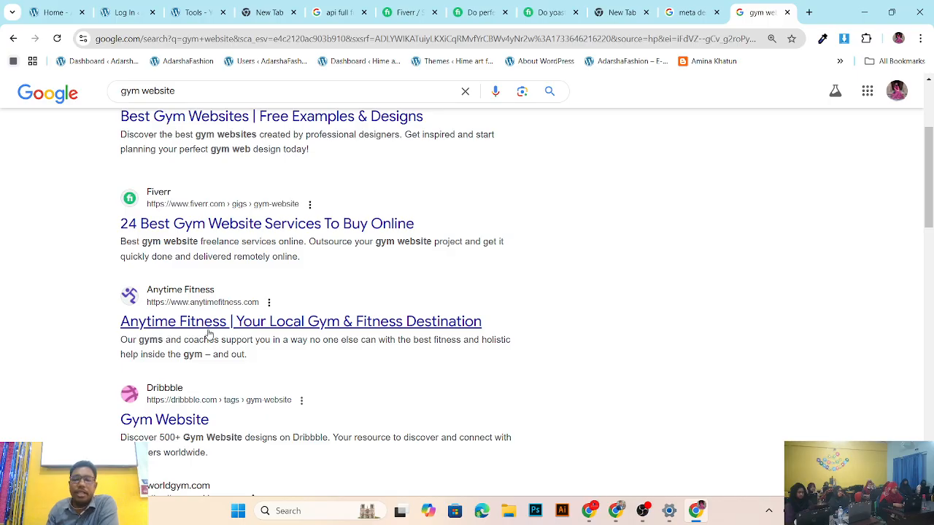
pyautogui.scroll(1, 193, 334)
pyautogui.scroll(1, 193, 332)
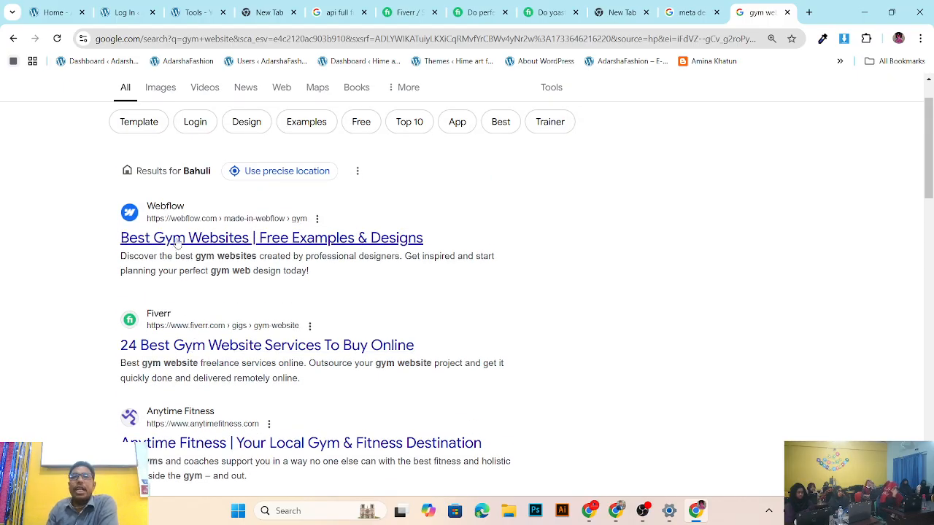
# Step: Look through the whole first results page for "gym website", including the "People also search for" section
pyautogui.scroll(-3, 177, 245)
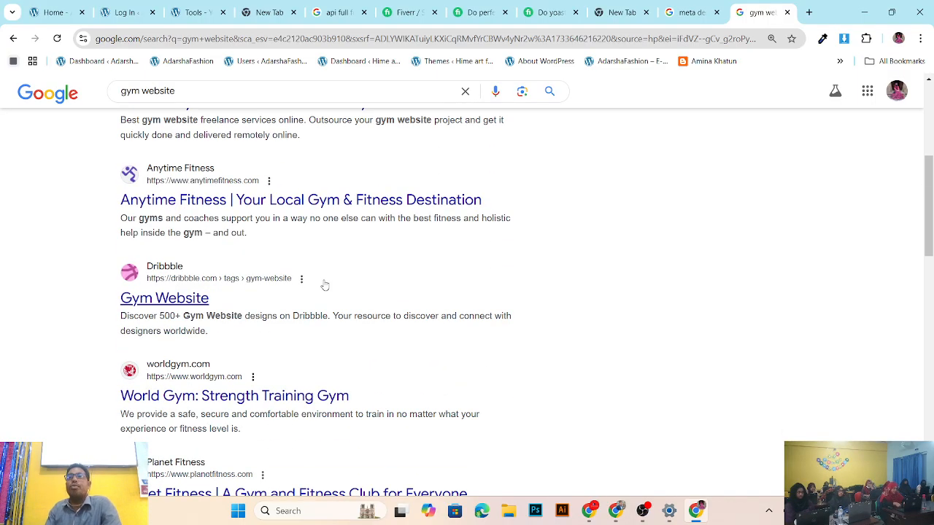
pyautogui.scroll(-12, 325, 285)
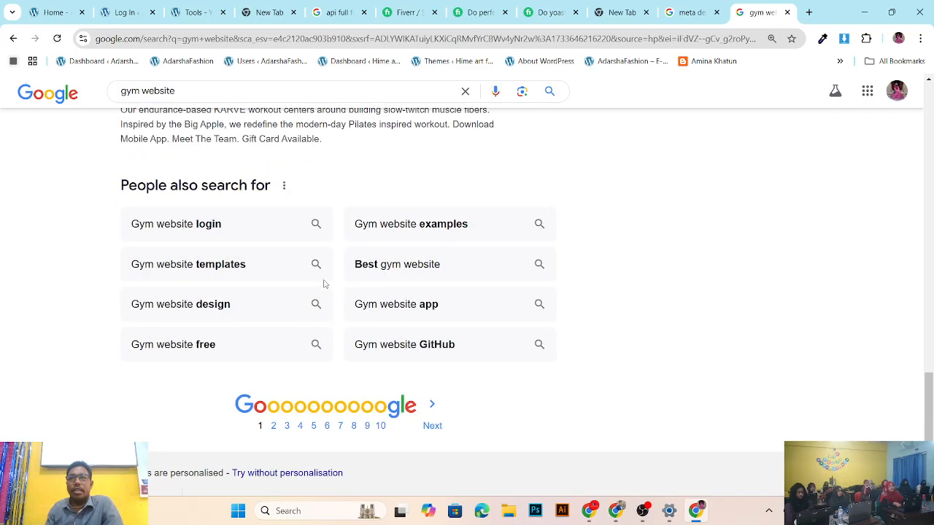
pyautogui.scroll(5, 323, 285)
pyautogui.scroll(-5, 278, 404)
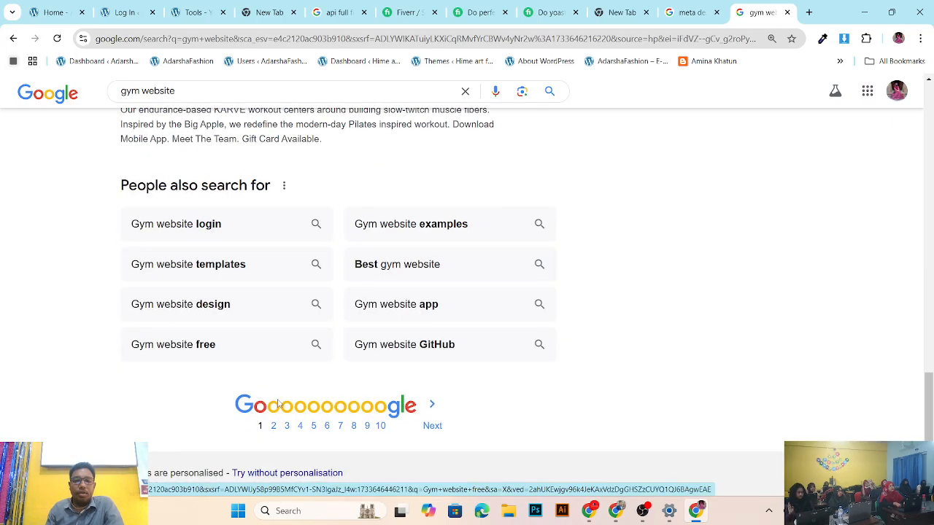
pyautogui.scroll(10, 278, 403)
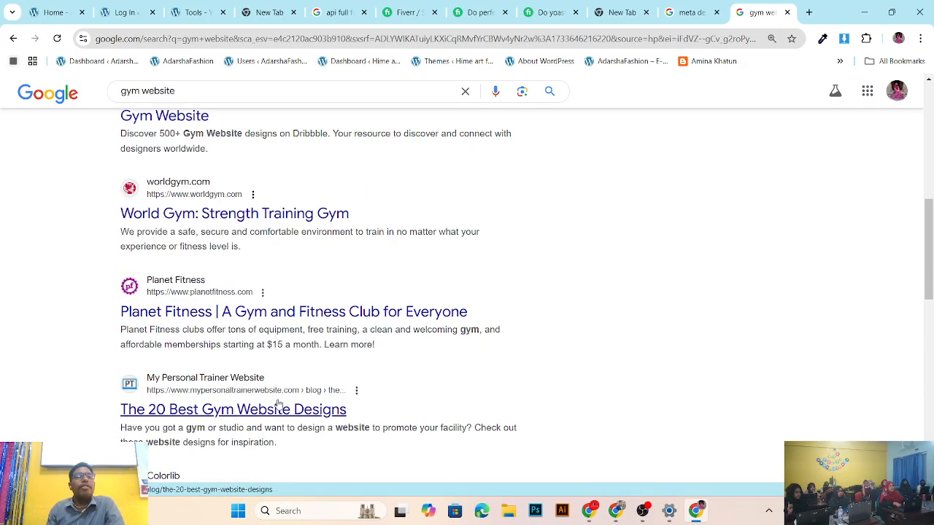
pyautogui.scroll(6, 278, 403)
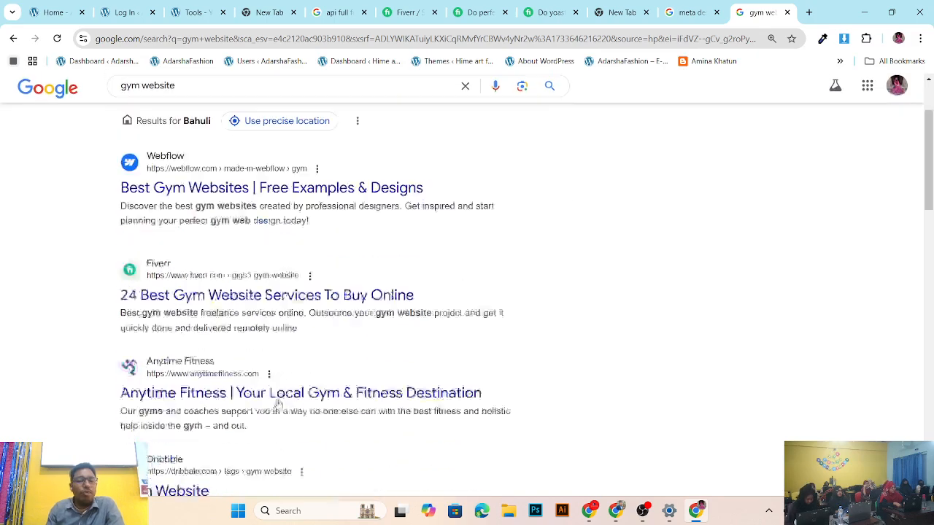
# Step: Open results pages 2 and 3 for "gym website" and look through each down to its page numbers
pyautogui.scroll(-4, 278, 403)
pyautogui.scroll(-5, 278, 404)
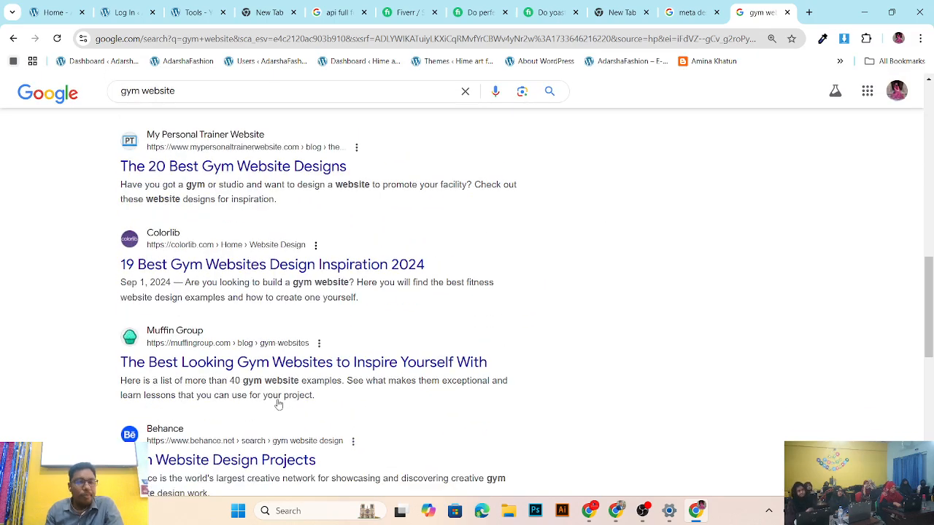
pyautogui.scroll(-8, 278, 403)
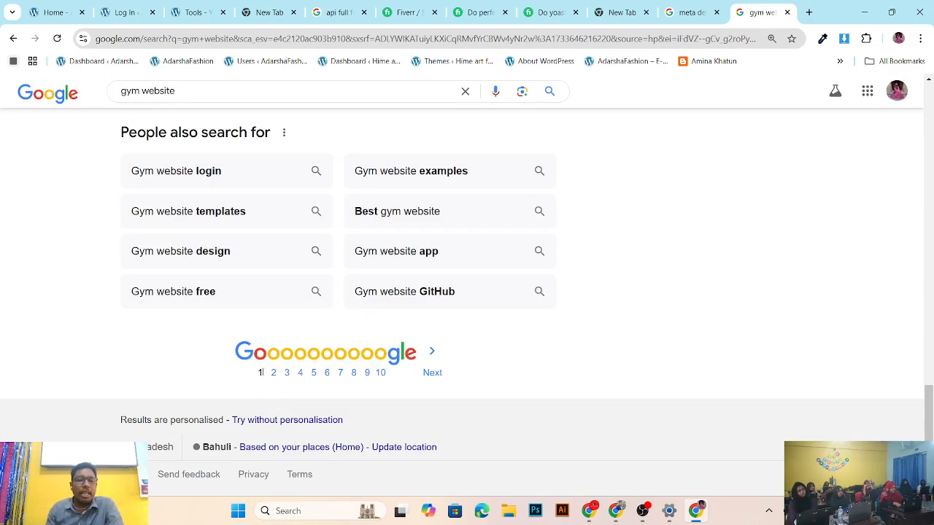
pyautogui.click(274, 372)
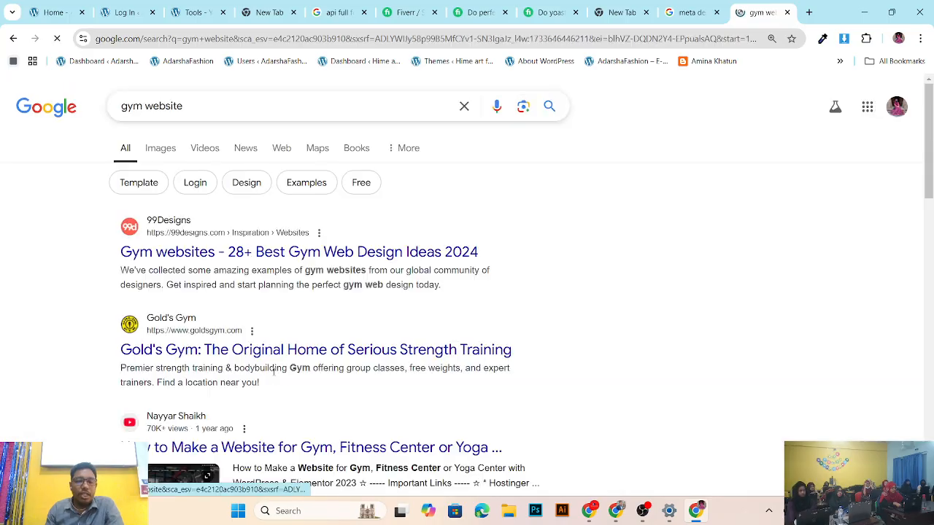
pyautogui.scroll(-15, 276, 373)
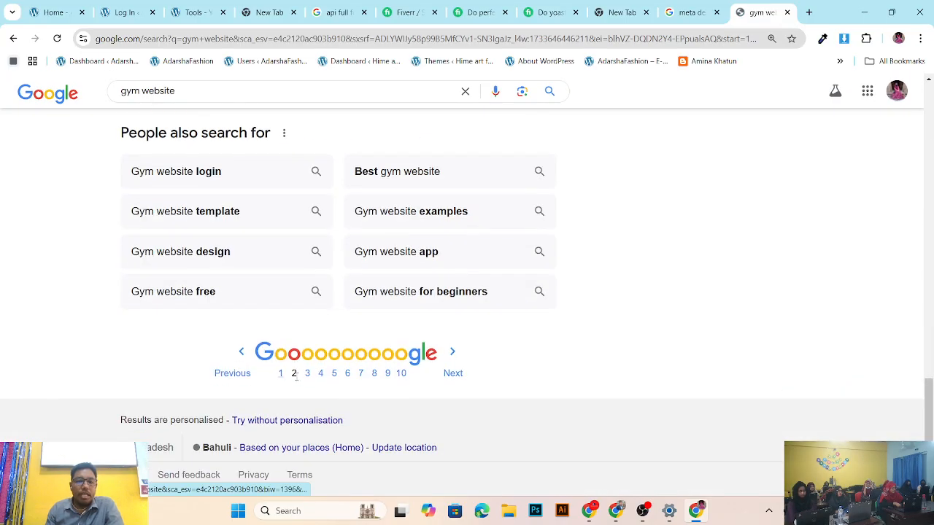
pyautogui.click(308, 374)
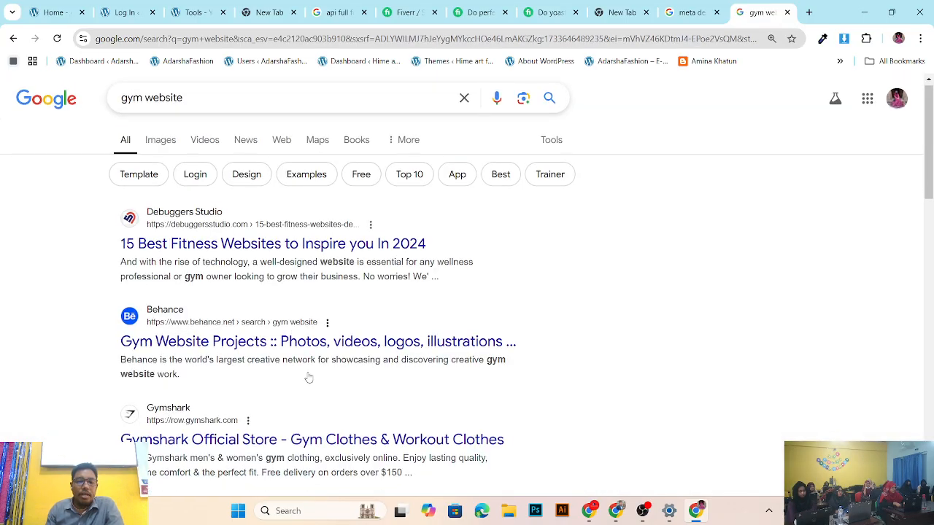
pyautogui.scroll(-15, 308, 377)
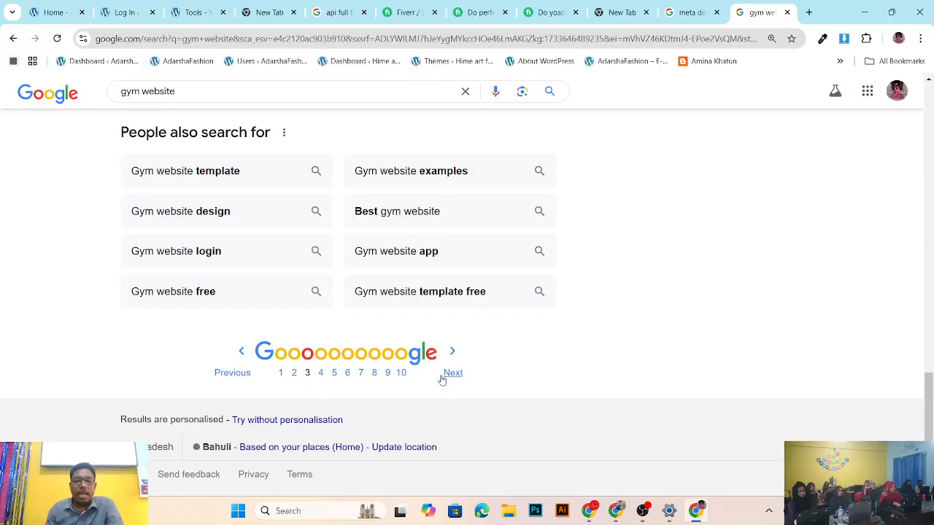
# Step: Advance through results pages 4 and 5 for "gym website", viewing each down to its related searches
pyautogui.click(452, 373)
pyautogui.scroll(-5, 449, 394)
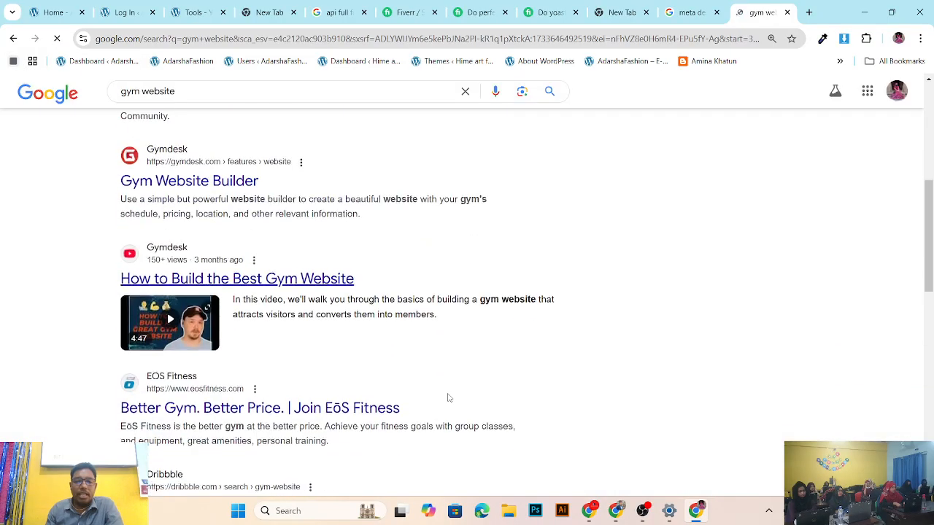
pyautogui.scroll(-8, 448, 397)
pyautogui.click(454, 374)
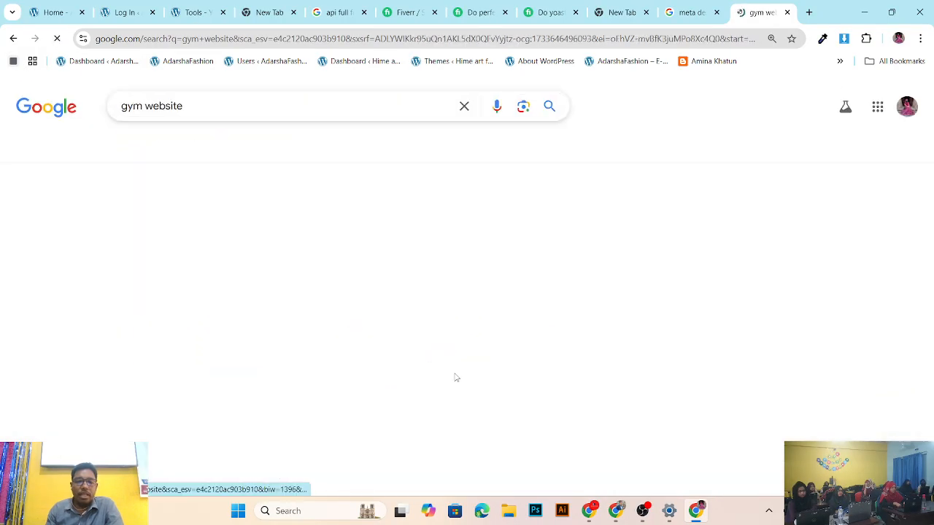
pyautogui.scroll(-12, 452, 415)
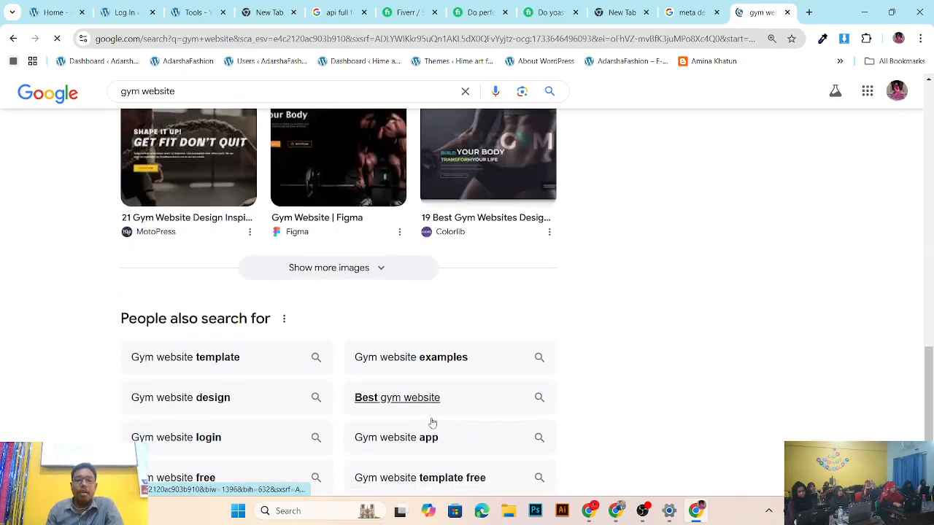
pyautogui.scroll(-3, 409, 424)
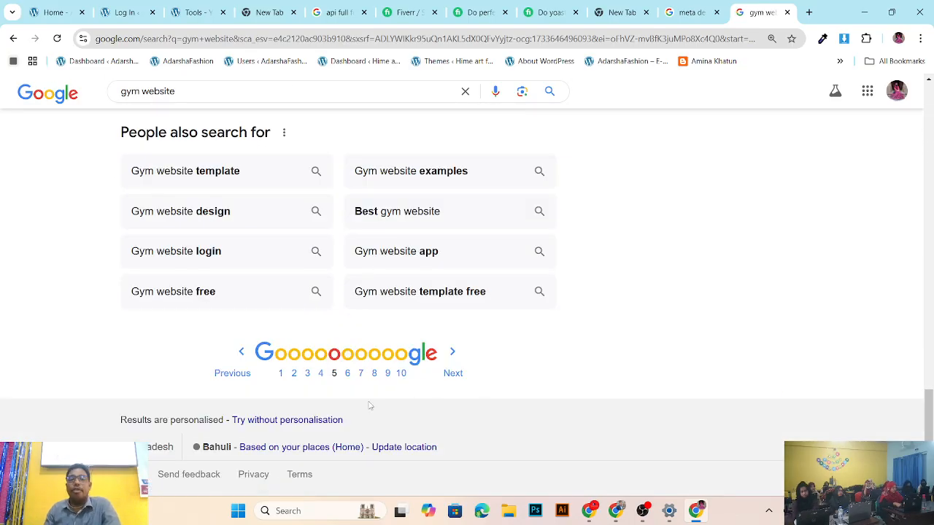
# Step: Return to results page 1 for "gym website" and examine its listings down to the sponsored entry
pyautogui.click(281, 376)
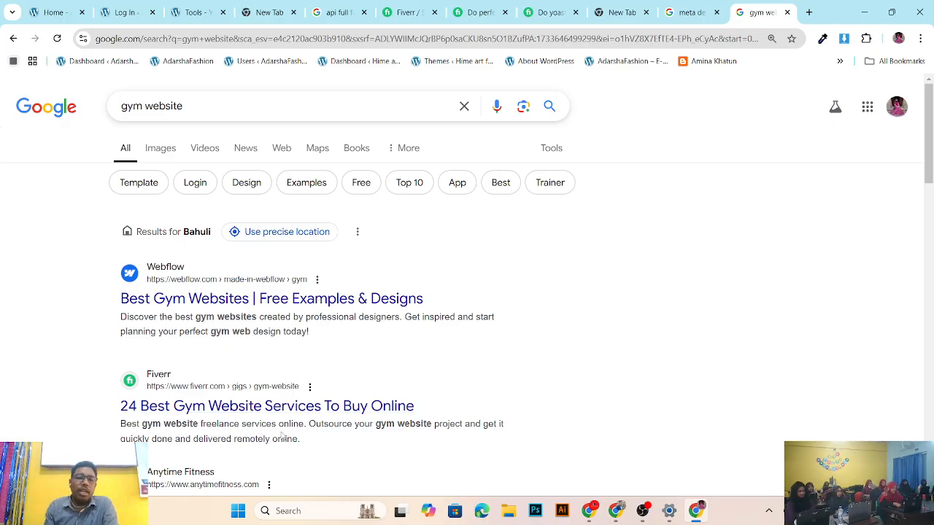
pyautogui.scroll(-3, 192, 336)
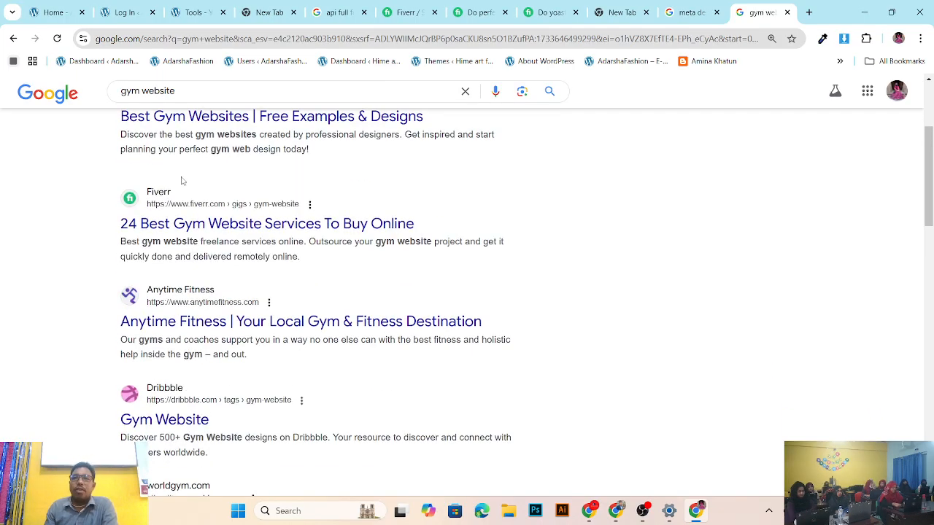
pyautogui.scroll(2, 183, 181)
pyautogui.scroll(-1, 182, 232)
pyautogui.scroll(-10, 184, 231)
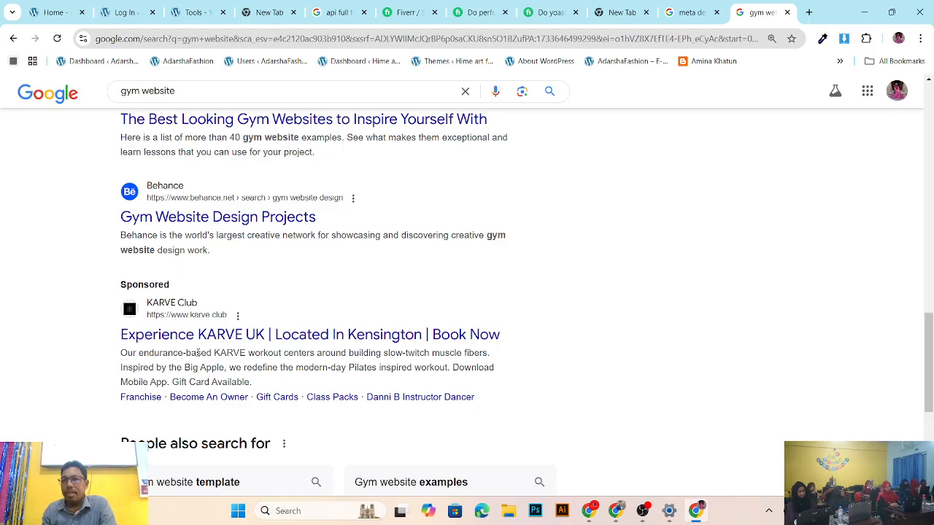
pyautogui.scroll(3, 197, 353)
pyautogui.scroll(10, 189, 356)
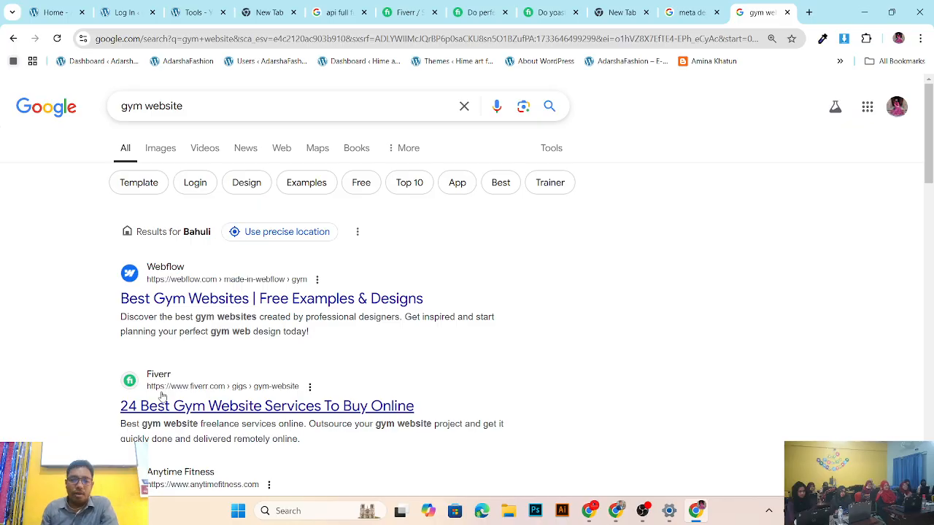
# Step: Examine the ranking order of the first "gym website" results, from Webflow and Fiverr to Anytime Fitness
pyautogui.scroll(-3, 109, 394)
pyautogui.scroll(3, 93, 372)
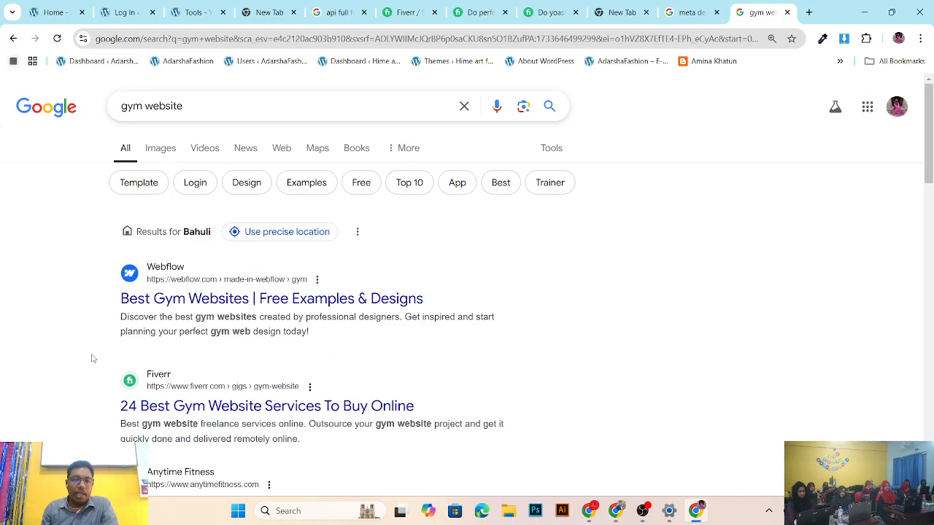
pyautogui.scroll(-5, 93, 358)
pyautogui.scroll(5, 187, 367)
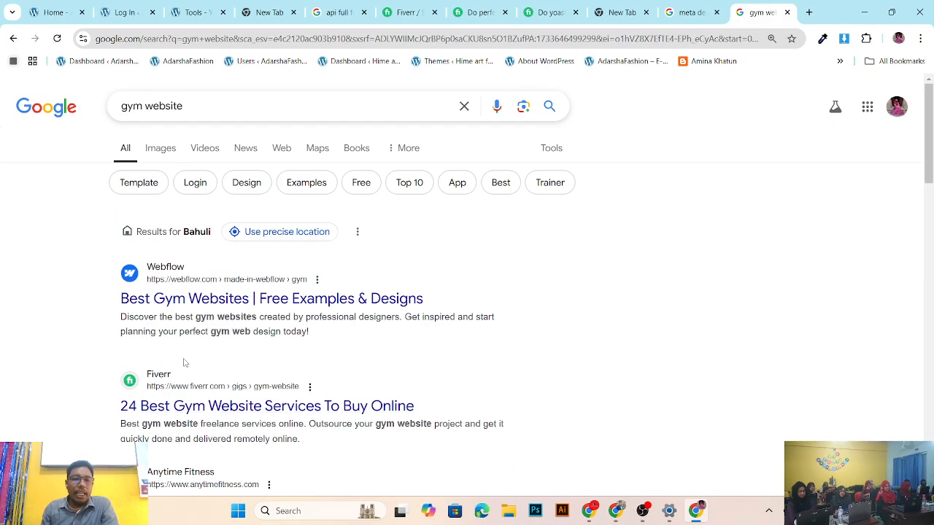
pyautogui.scroll(-2, 184, 363)
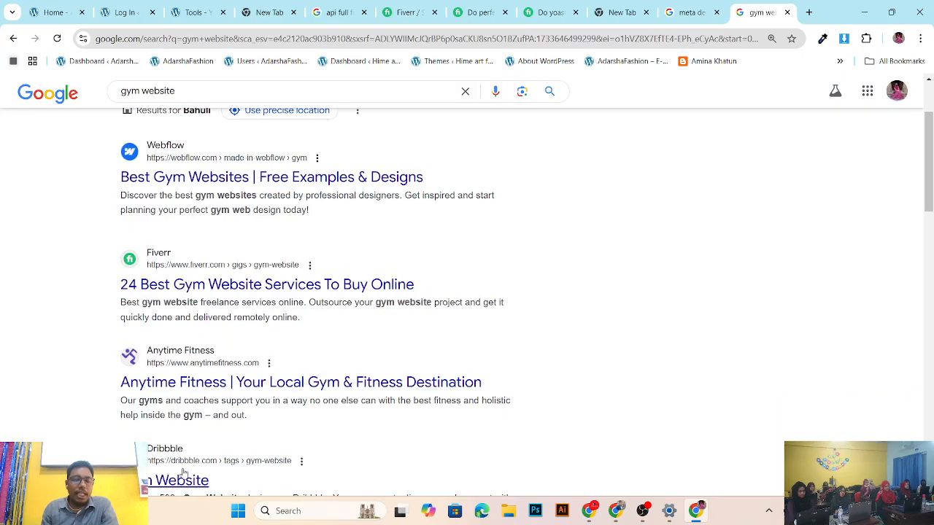
pyautogui.scroll(2, 189, 394)
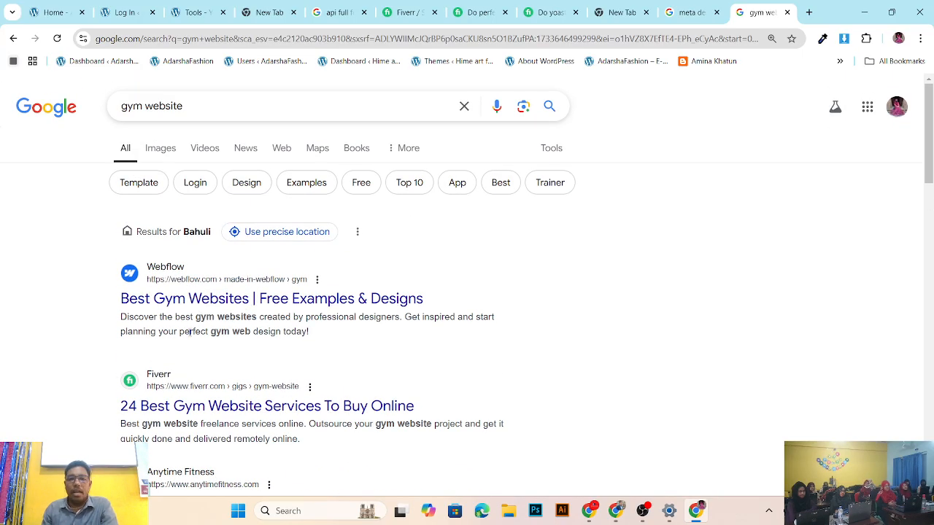
pyautogui.scroll(-2, 190, 305)
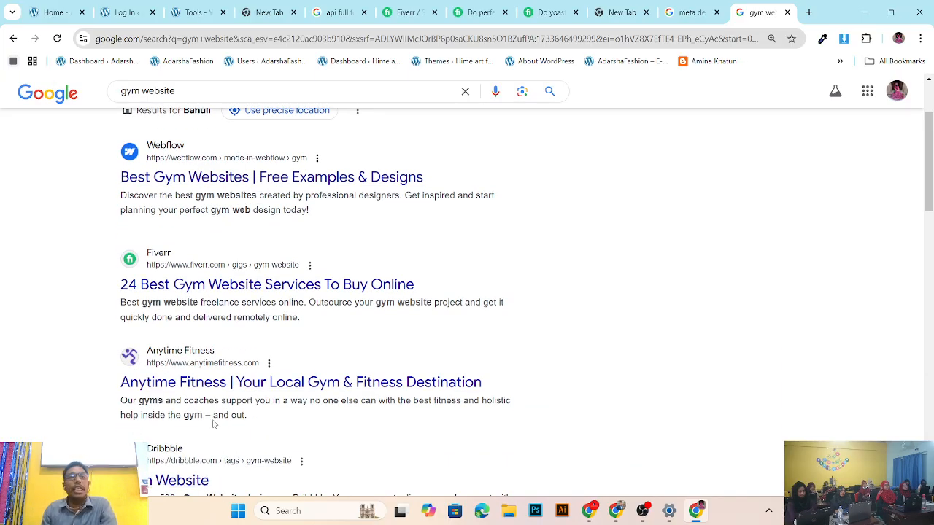
pyautogui.scroll(2, 184, 361)
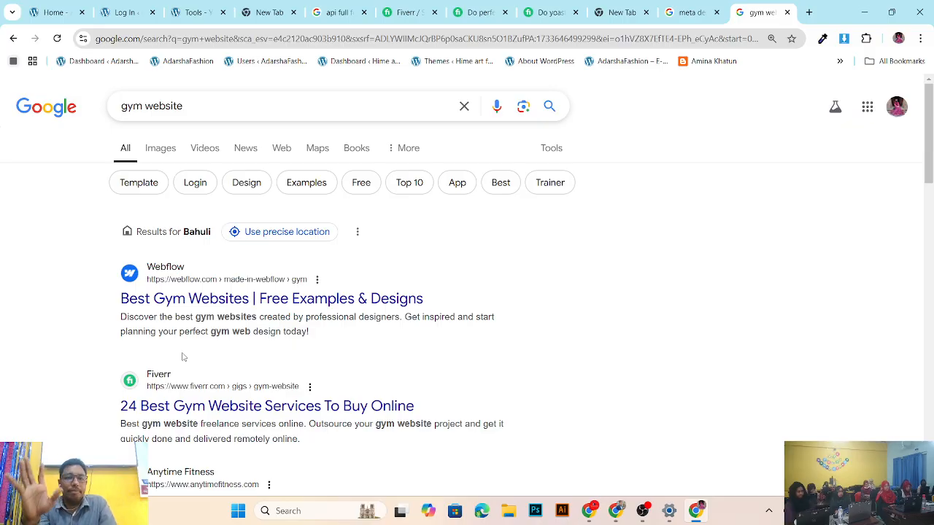
# Step: Review the first results page from its top listing to the related searches, and go back to its beginning
pyautogui.scroll(-15, 183, 357)
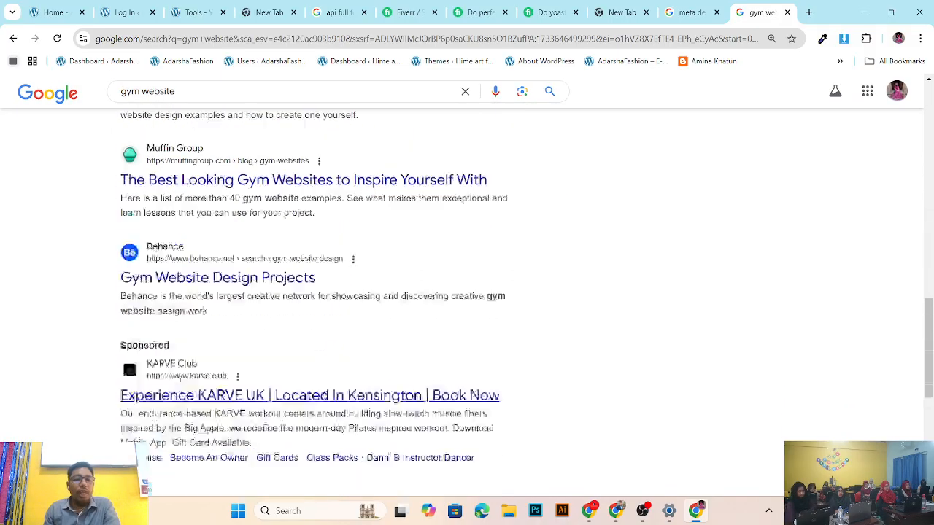
pyautogui.scroll(15, 183, 384)
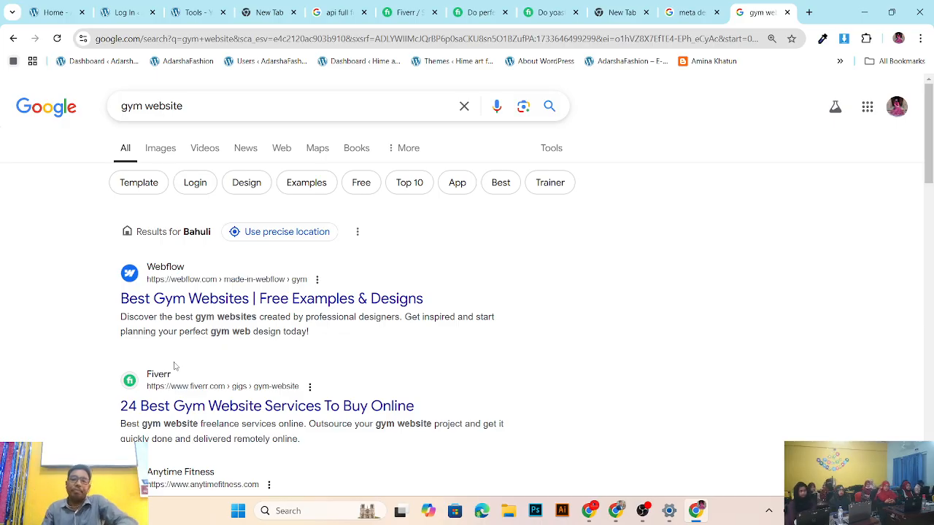
pyautogui.scroll(-6, 177, 371)
pyautogui.scroll(-5, 178, 376)
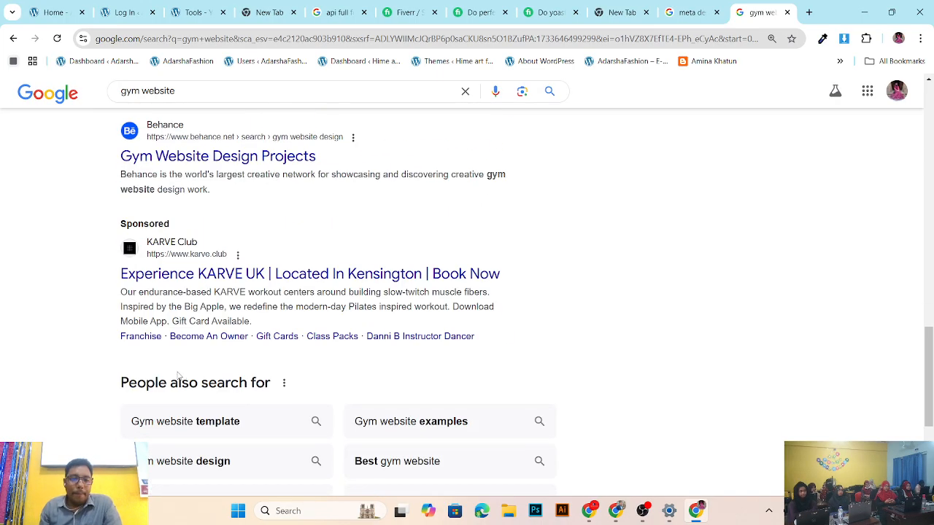
pyautogui.scroll(-4, 175, 380)
pyautogui.scroll(20, 162, 394)
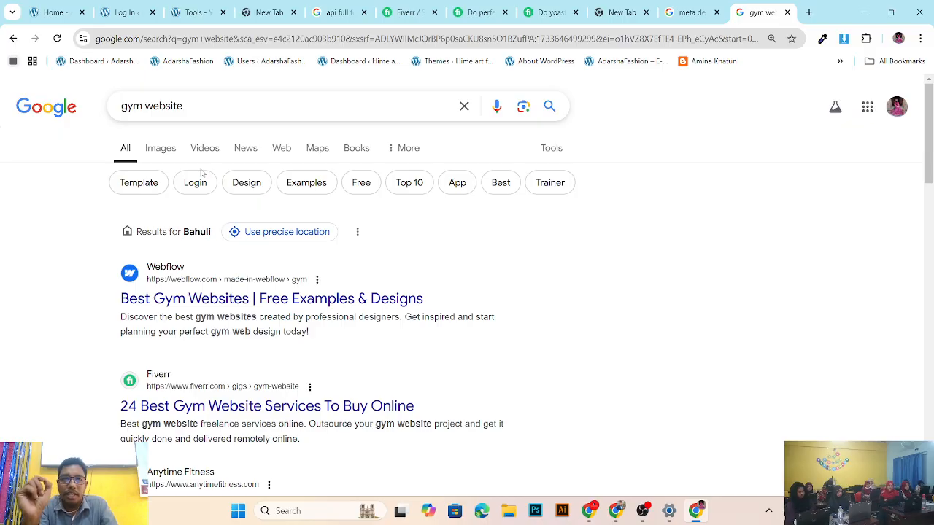
# Step: Review the first "gym website" listings and the "meta description" results, from the AI Overview to the featured snippet
pyautogui.scroll(-10, 219, 219)
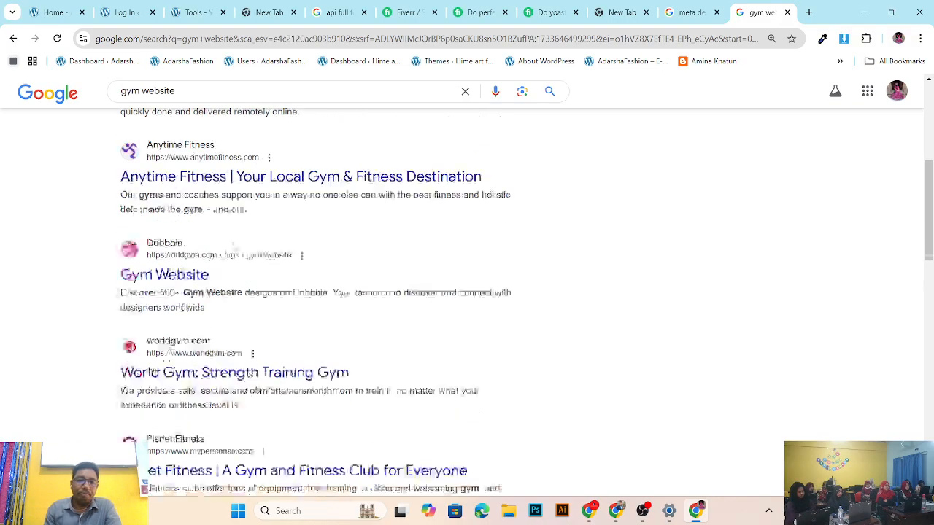
pyautogui.scroll(10, 235, 257)
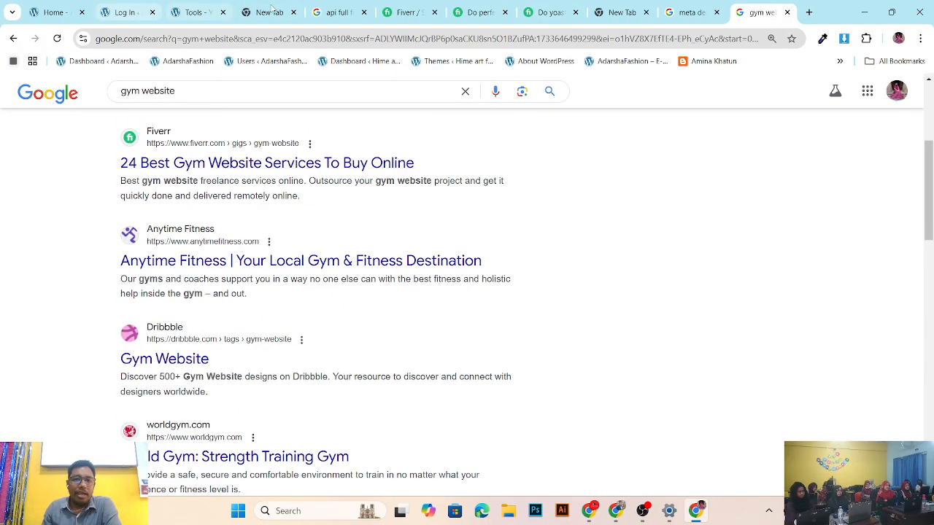
pyautogui.click(332, 9)
pyautogui.click(283, 13)
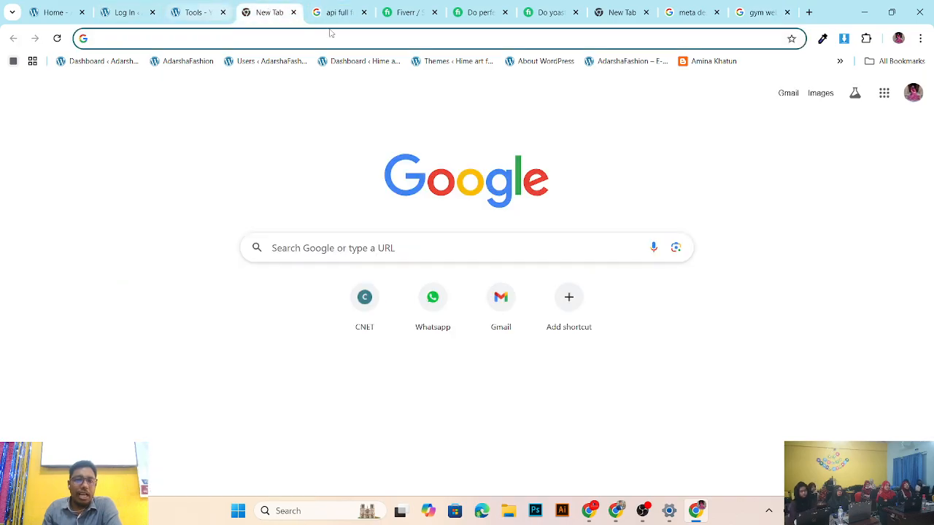
pyautogui.click(688, 13)
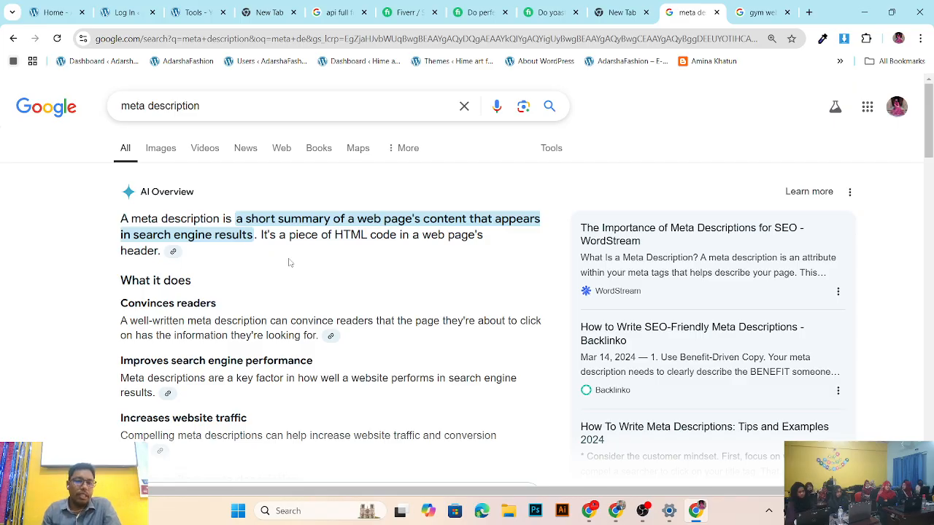
pyautogui.scroll(-4, 288, 262)
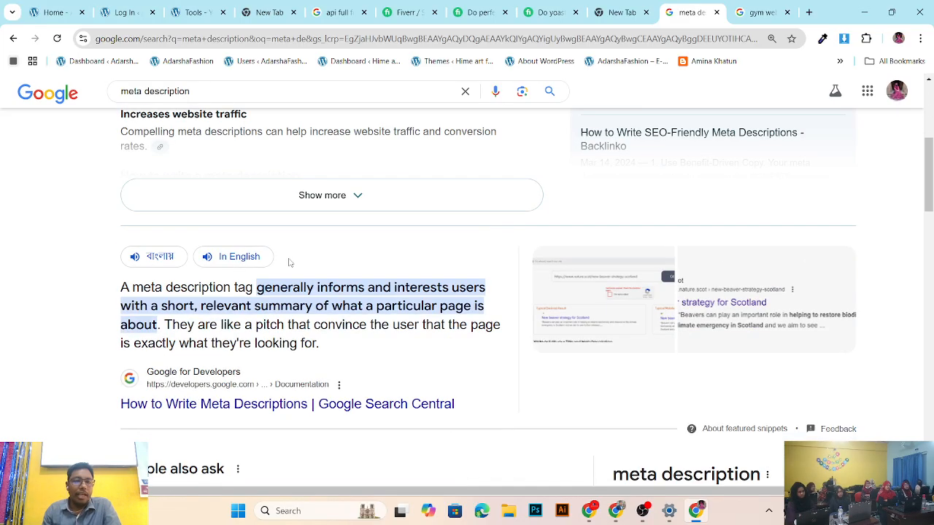
pyautogui.scroll(4, 288, 263)
# Step: Return to the Yoast SEO Tools page and examine its built-in tools, including the SEO data optimization section
pyautogui.click(195, 13)
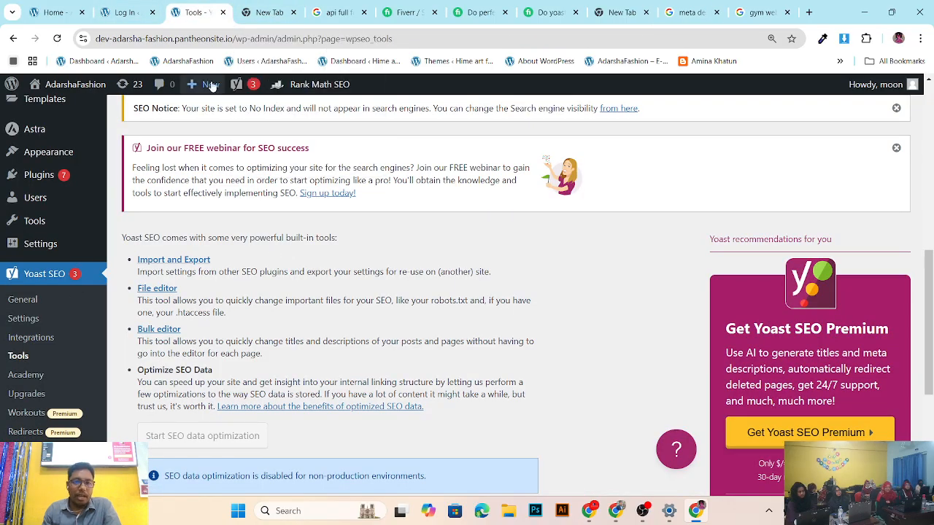
pyautogui.scroll(1, 91, 307)
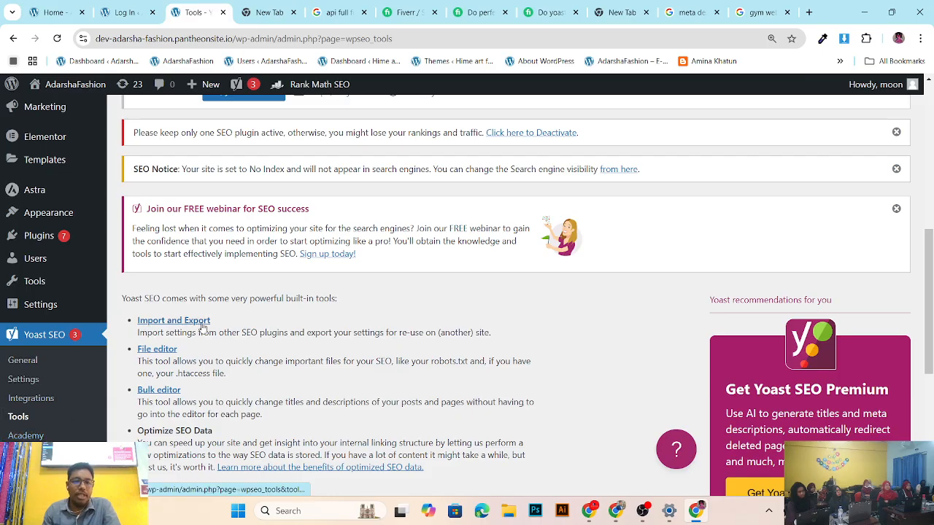
pyautogui.scroll(-1, 110, 335)
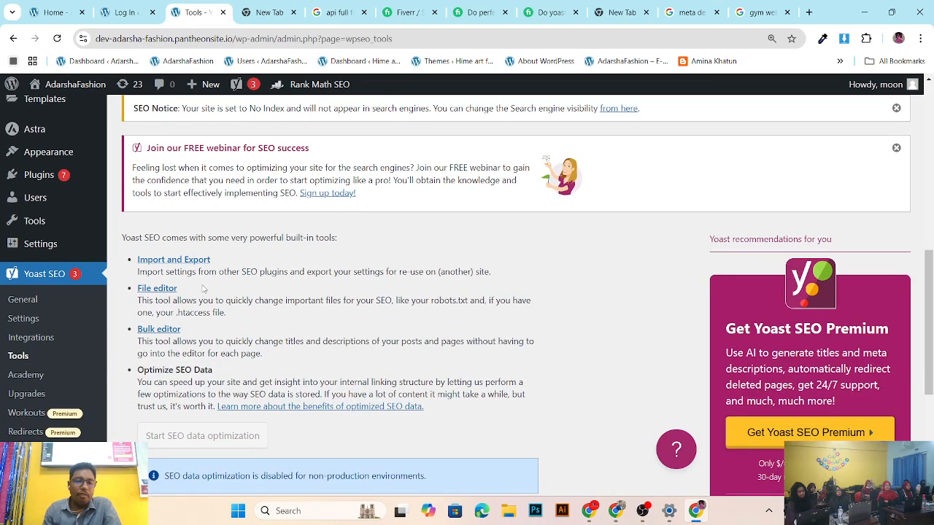
pyautogui.scroll(-1, 191, 337)
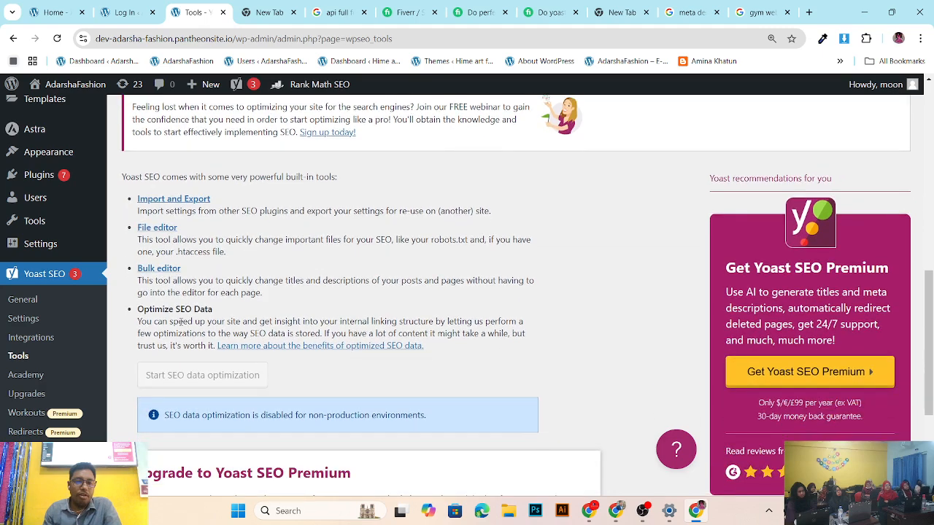
pyautogui.scroll(-2, 228, 319)
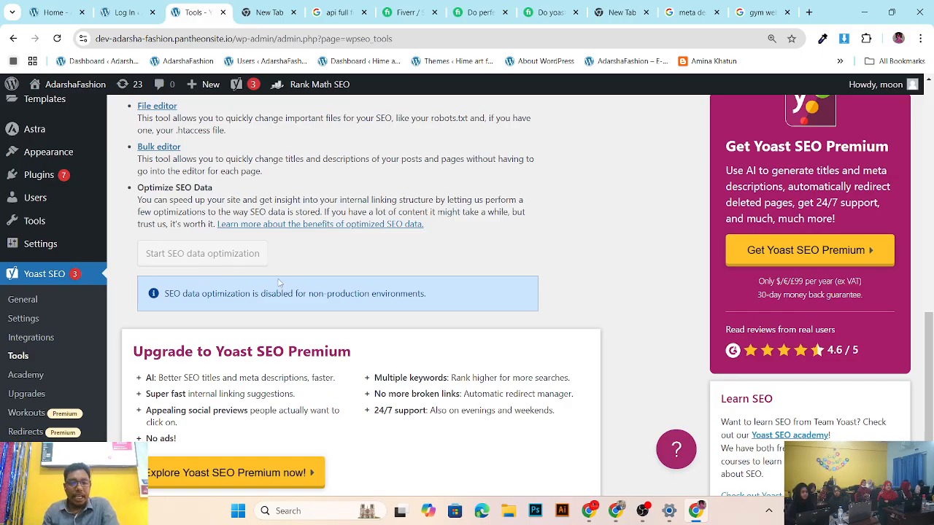
pyautogui.scroll(-2, 205, 259)
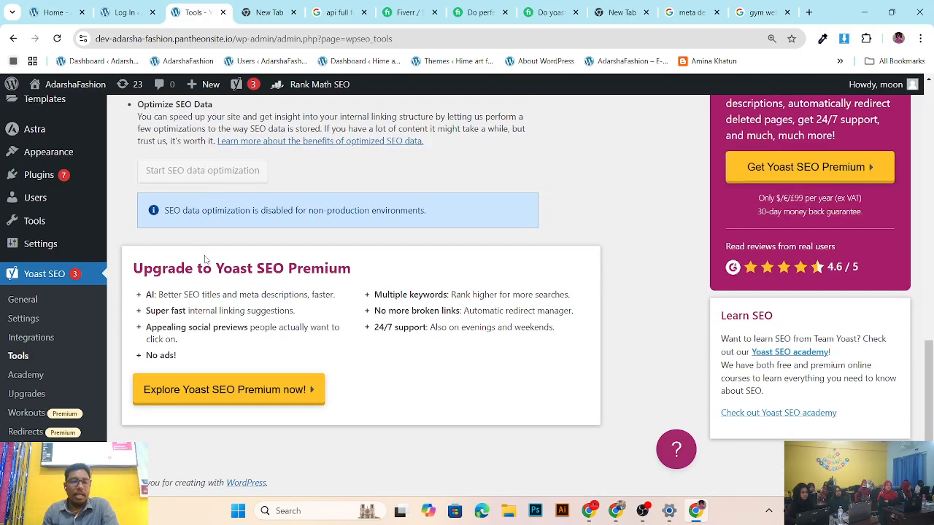
pyautogui.scroll(4, 205, 259)
pyautogui.scroll(-1, 159, 302)
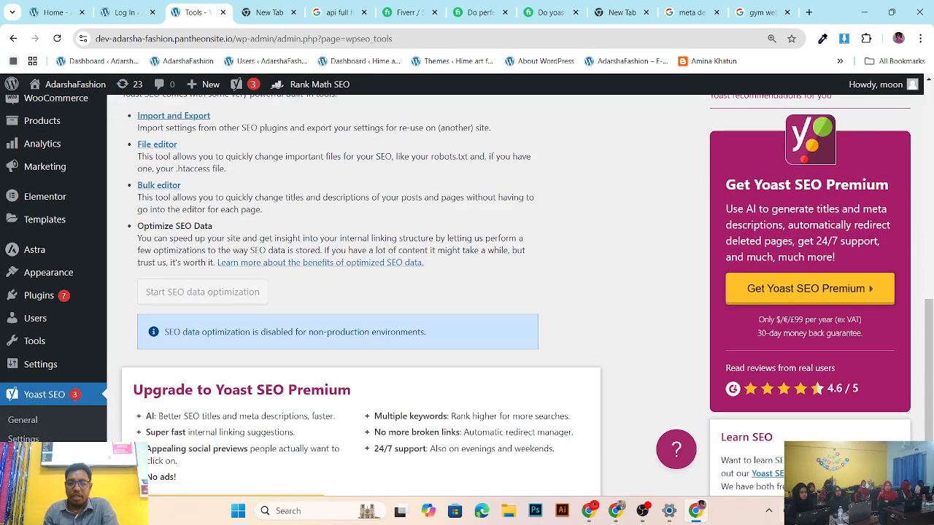
# Step: Capture the SEO data optimization area, mark Start SEO data optimization with a red rectangle and arrow, and discard the capture
pyautogui.click(769, 511)
pyautogui.click(720, 473)
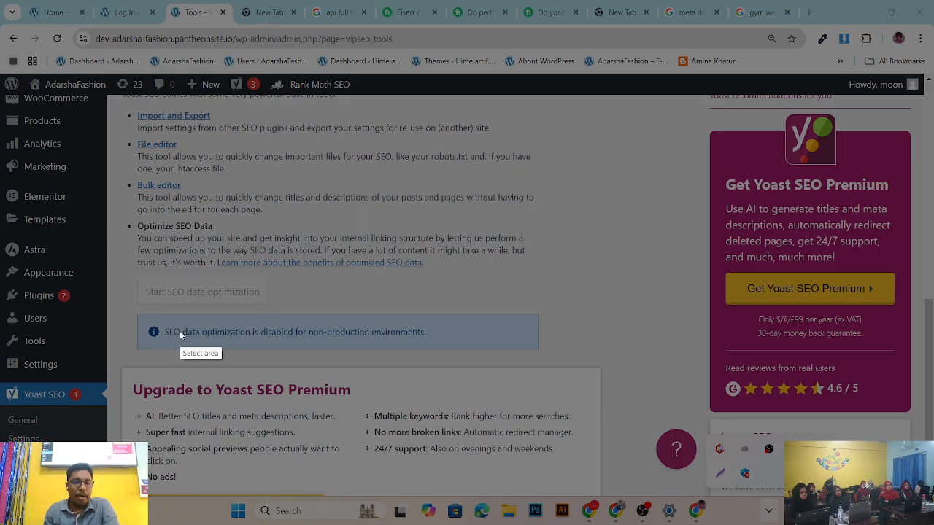
pyautogui.moveTo(119, 268); pyautogui.dragTo(584, 340)
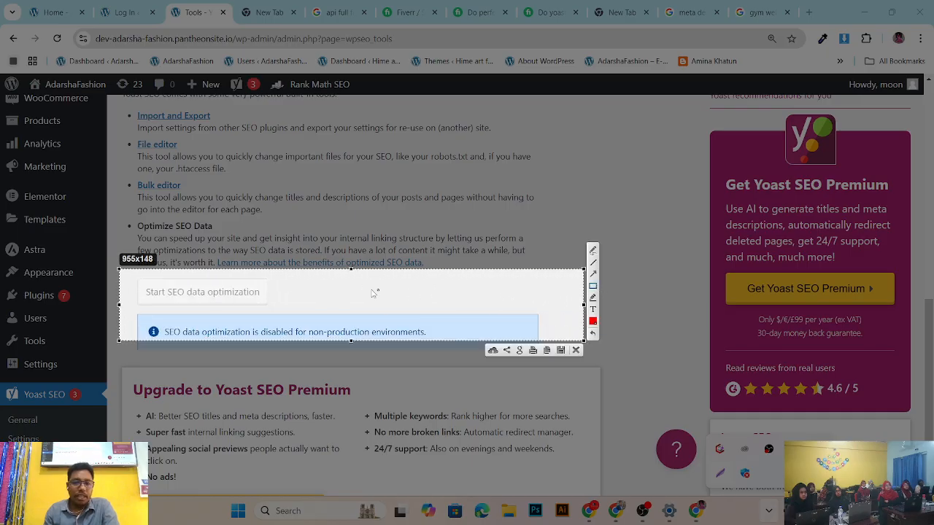
pyautogui.moveTo(130, 276); pyautogui.dragTo(298, 308)
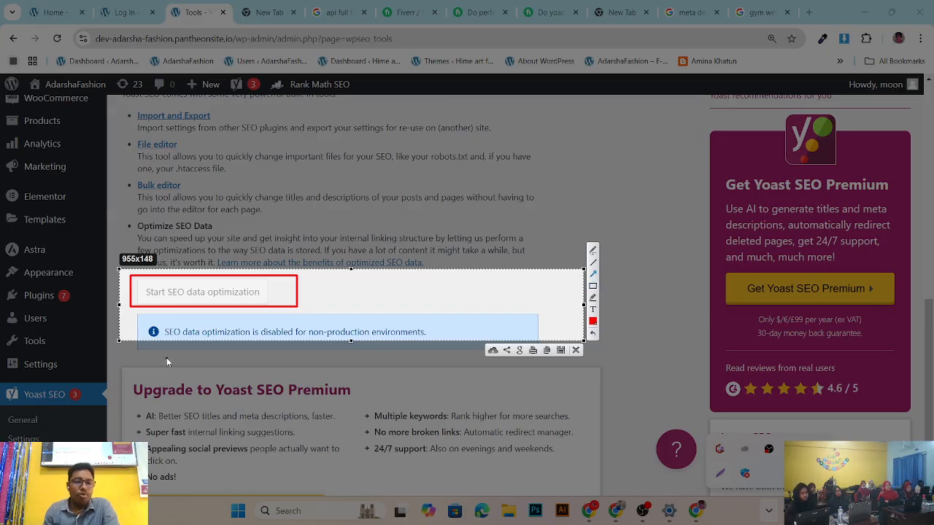
pyautogui.moveTo(166, 357); pyautogui.dragTo(197, 294)
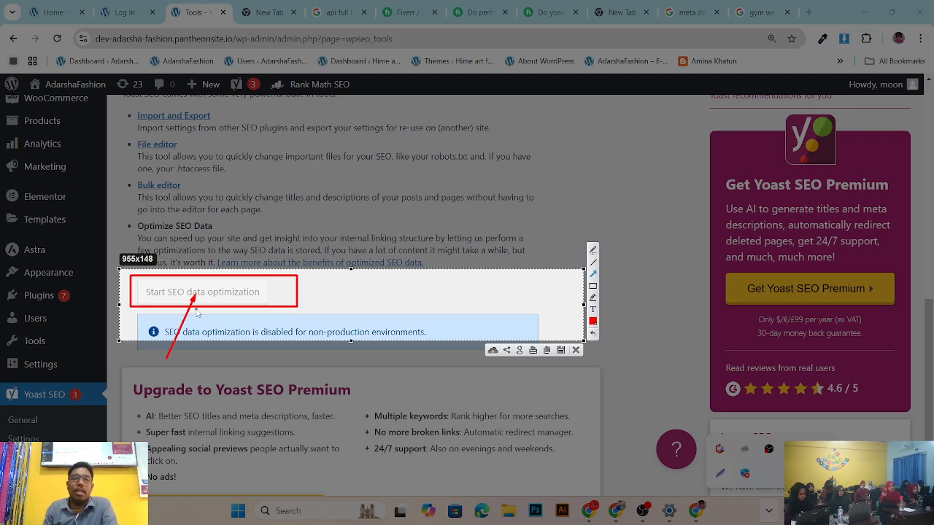
pyautogui.click(576, 351)
# Step: Review the Yoast SEO Tools page from the built-in tools list to the Premium upgrade section
pyautogui.scroll(-3, 387, 350)
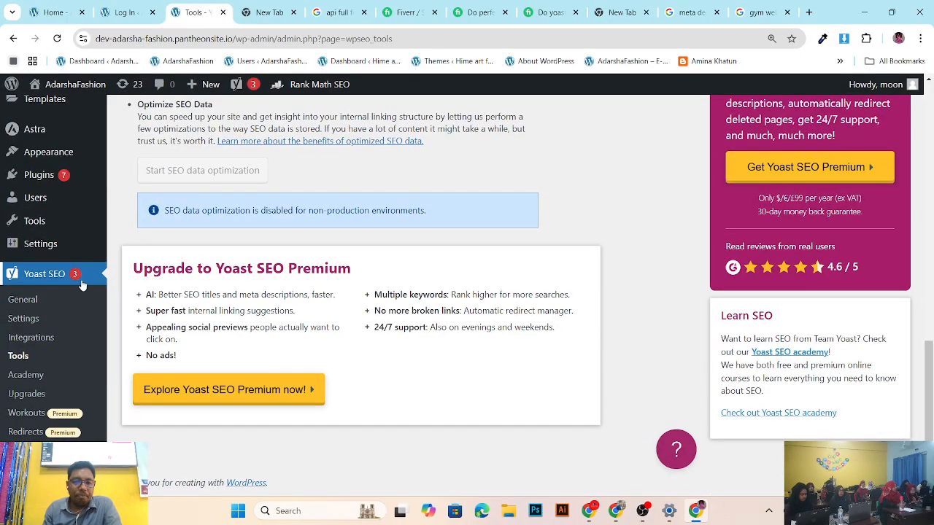
pyautogui.scroll(3, 403, 322)
pyautogui.scroll(3, 271, 316)
pyautogui.scroll(-3, 236, 305)
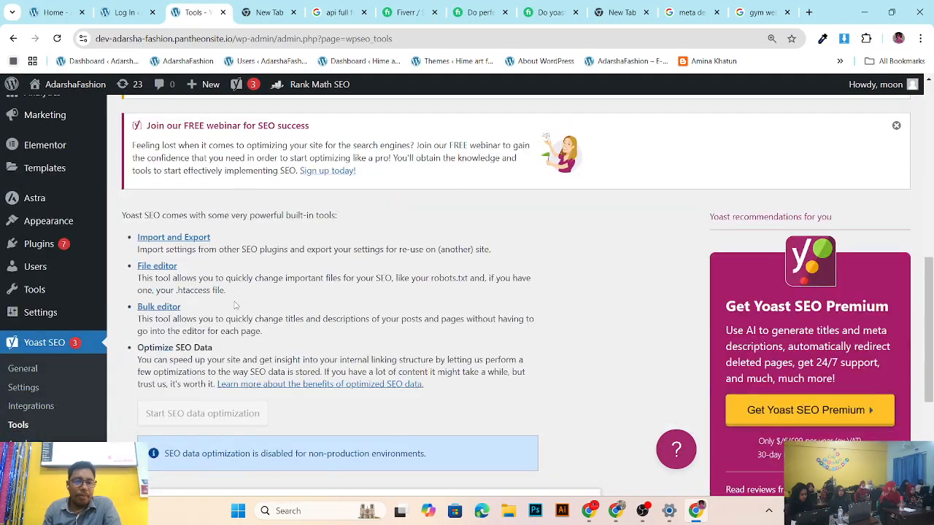
pyautogui.scroll(-3, 236, 305)
pyautogui.scroll(-1, 235, 300)
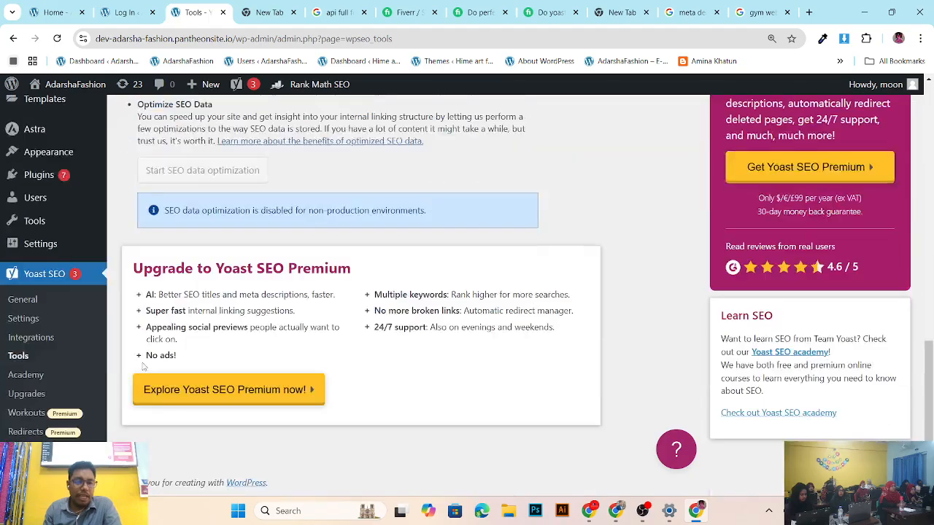
# Step: Reload the Yoast SEO Tools page and recheck the Optimize SEO Data section
pyautogui.click(27, 359)
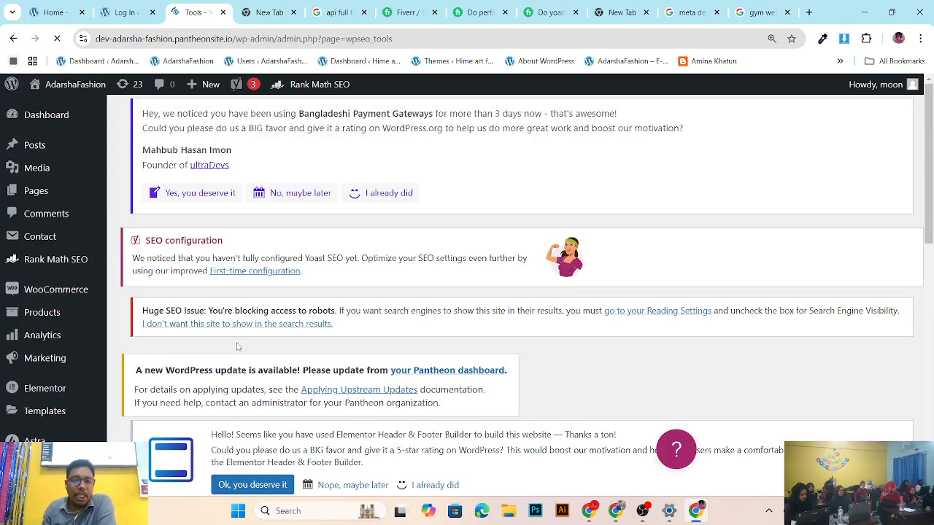
pyautogui.scroll(-5, 237, 346)
pyautogui.scroll(-3, 228, 343)
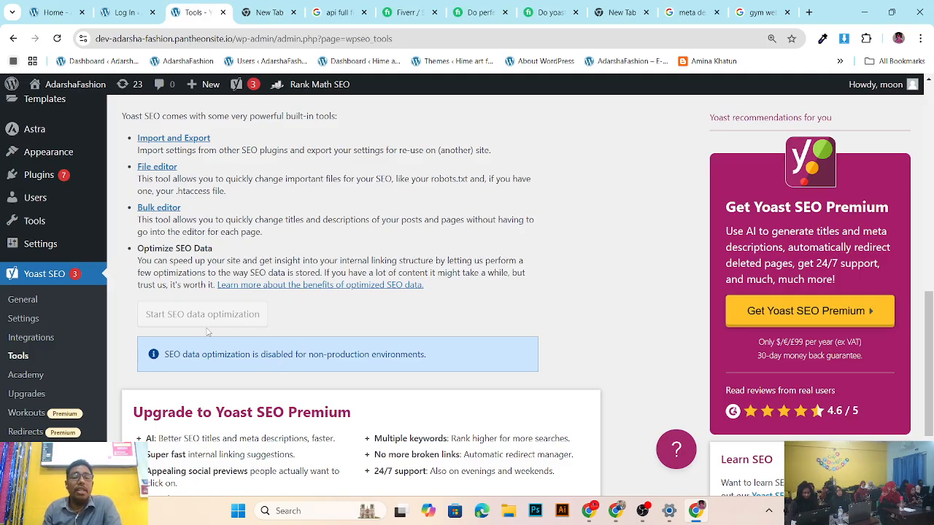
pyautogui.scroll(-2, 207, 332)
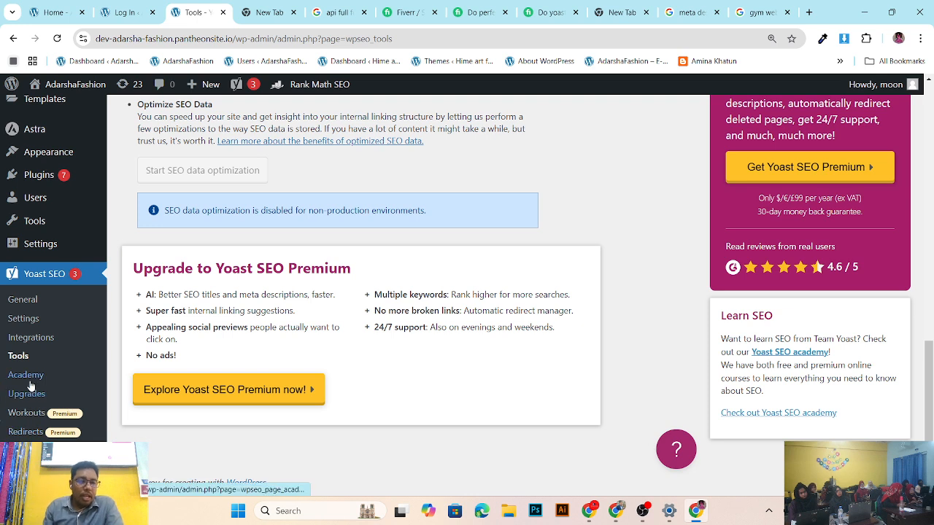
# Step: Open the Yoast SEO settings, view the Site features, and examine the Site connections verification fields from Baidu to Yandex
pyautogui.click(32, 323)
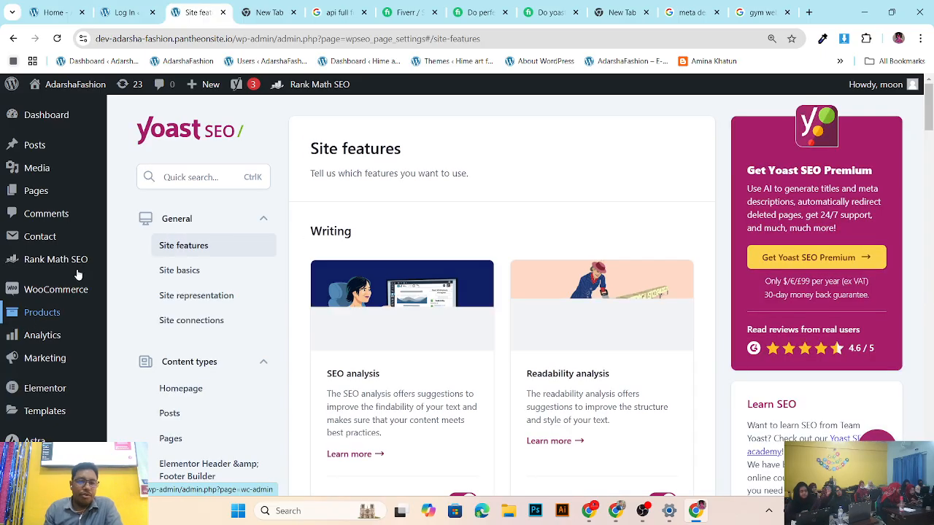
pyautogui.scroll(-2, 29, 325)
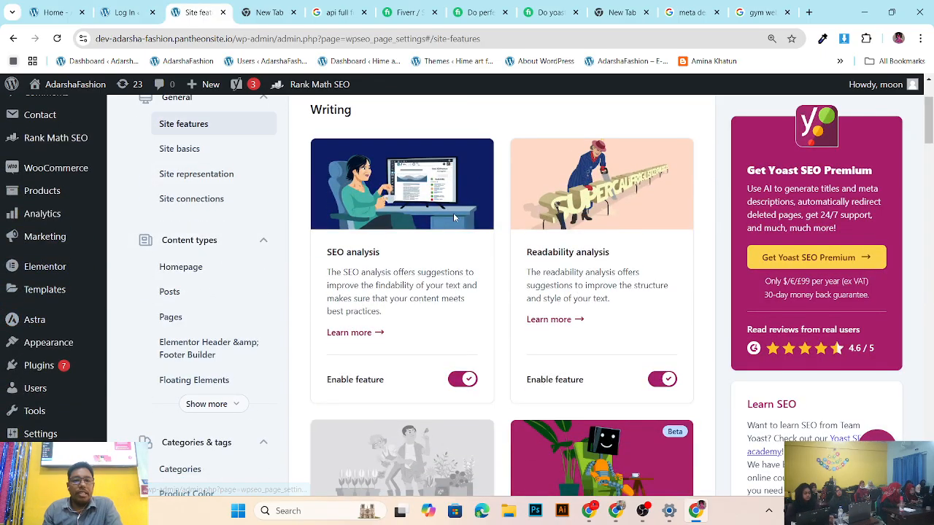
pyautogui.click(188, 206)
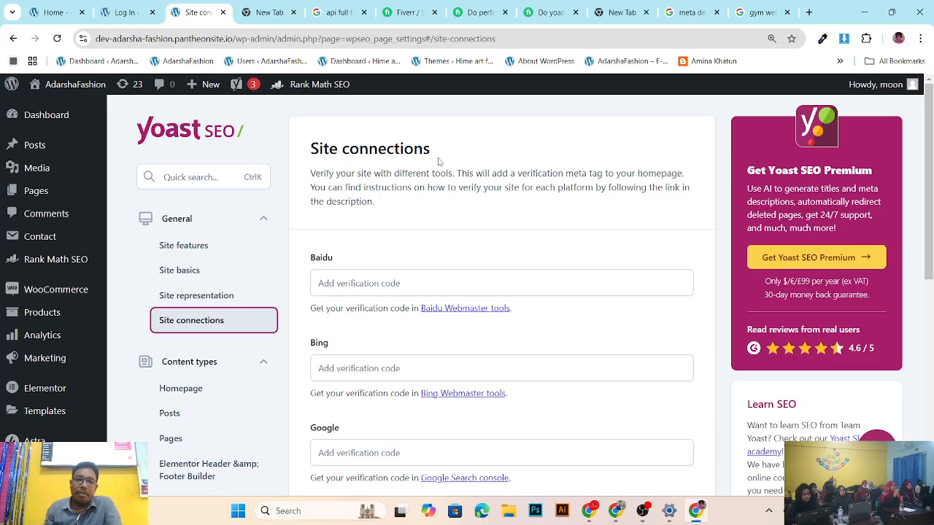
pyautogui.scroll(-1, 440, 166)
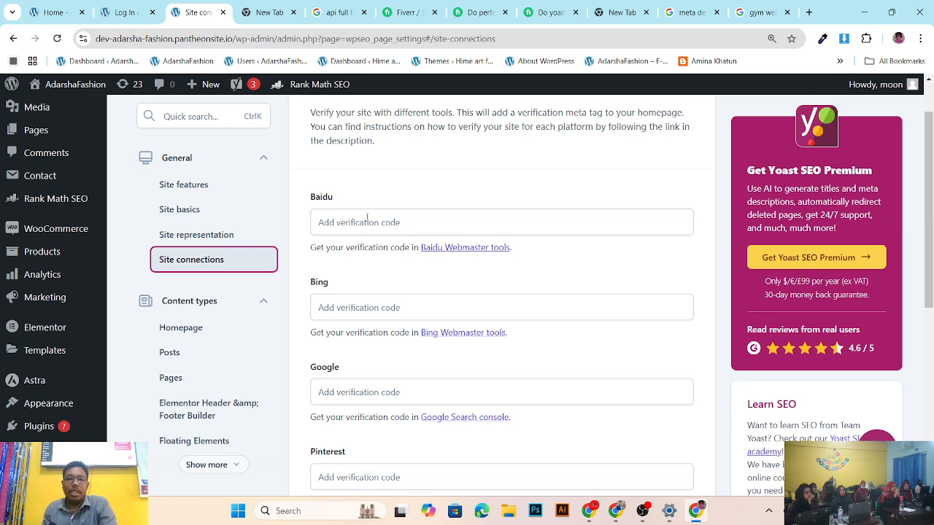
pyautogui.scroll(-1, 361, 214)
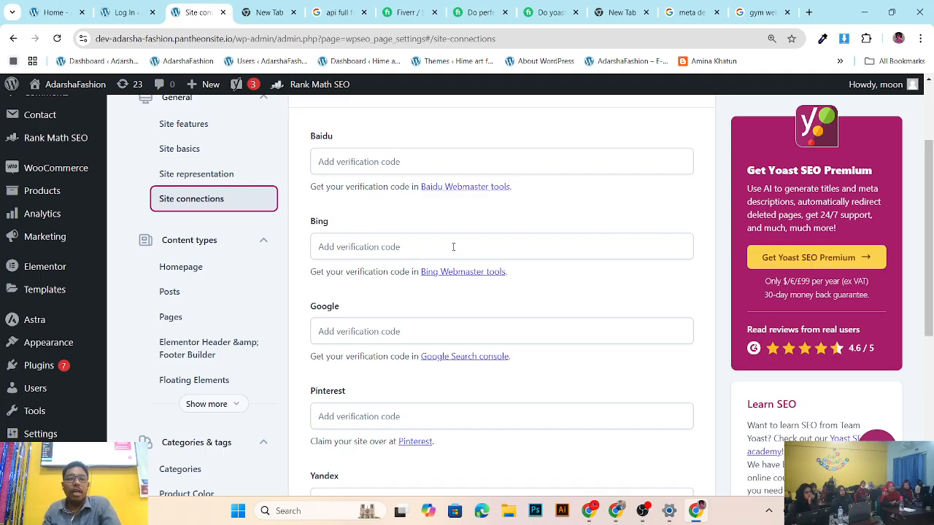
pyautogui.scroll(-1, 338, 334)
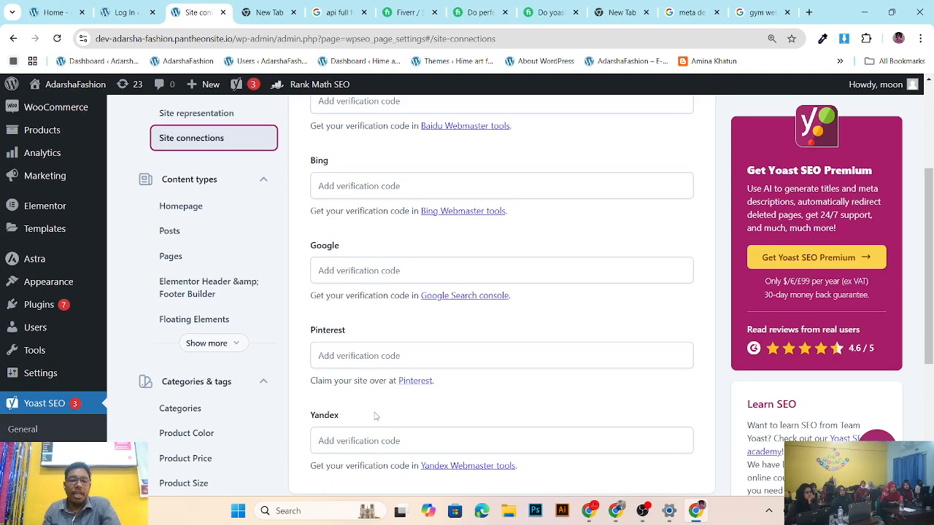
pyautogui.scroll(-3, 358, 412)
pyautogui.scroll(5, 368, 380)
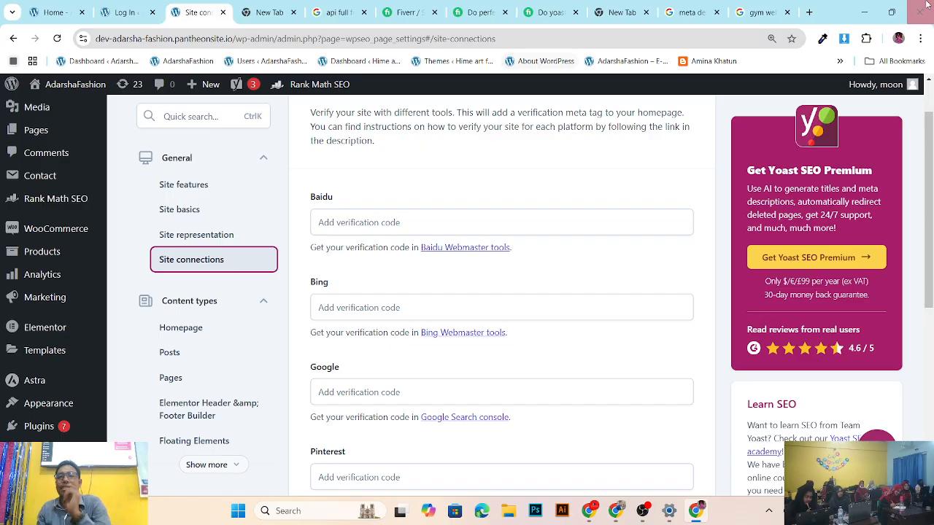
# Step: Open google.com in a new browser tab
pyautogui.click(809, 12)
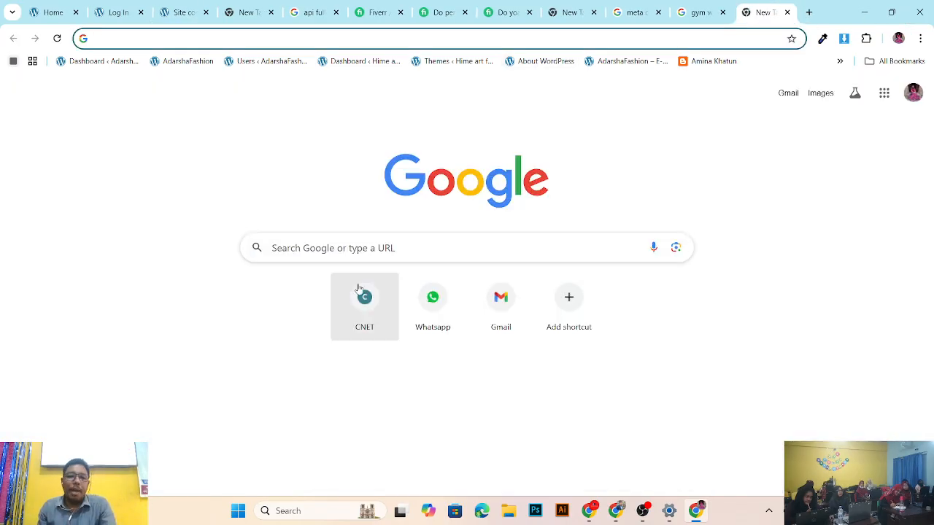
pyautogui.click(349, 248)
pyautogui.click(218, 37)
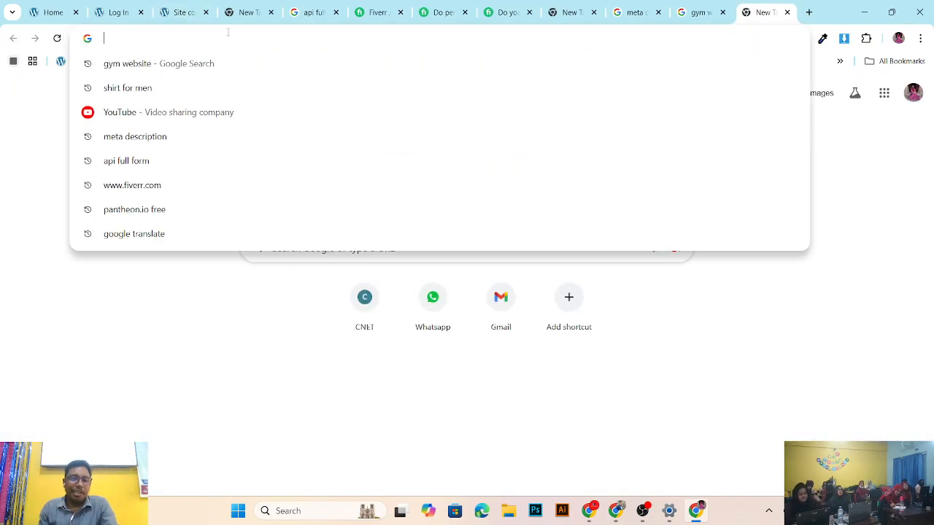
pyautogui.write('goo')
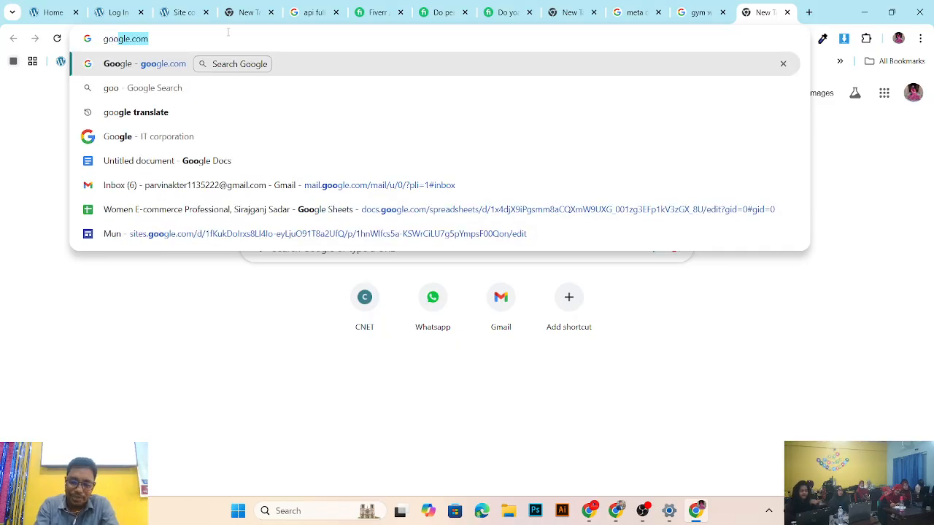
pyautogui.write('gle.com')
pyautogui.press('Return')
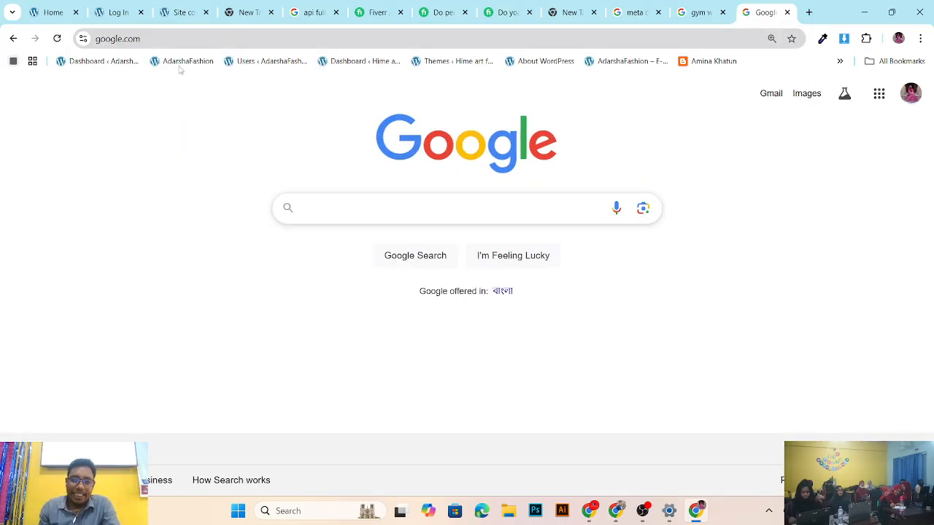
# Step: Search Google for "bing"
pyautogui.click(348, 200)
pyautogui.write('ww')
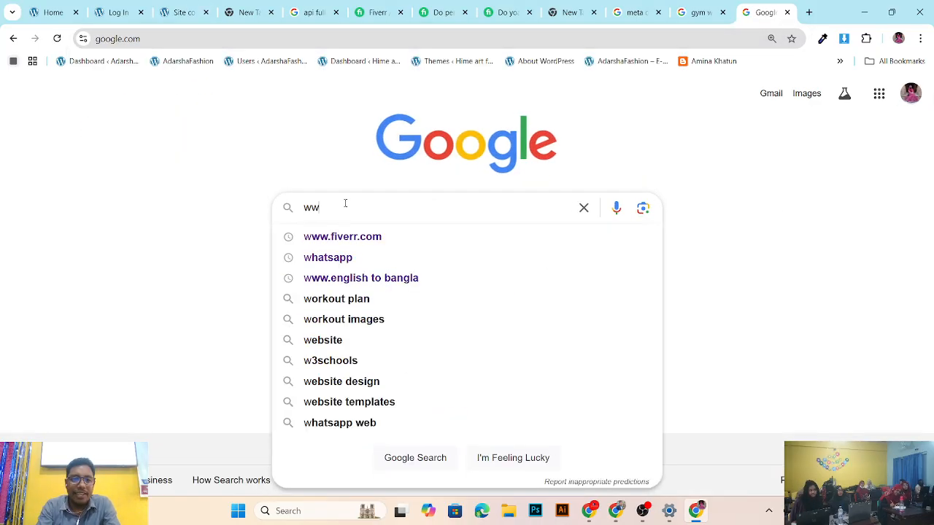
pyautogui.press('BackSpace')
pyautogui.press('BackSpace')
pyautogui.write('b')
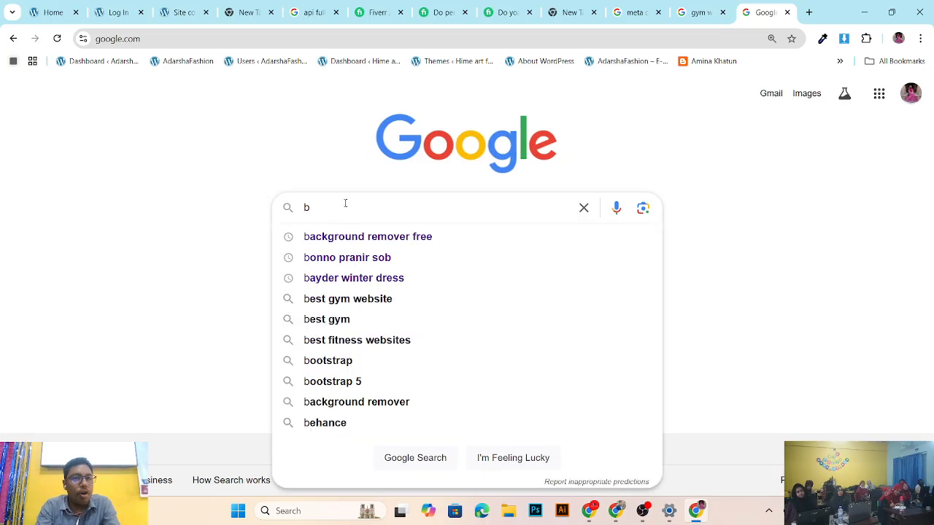
pyautogui.write('ing')
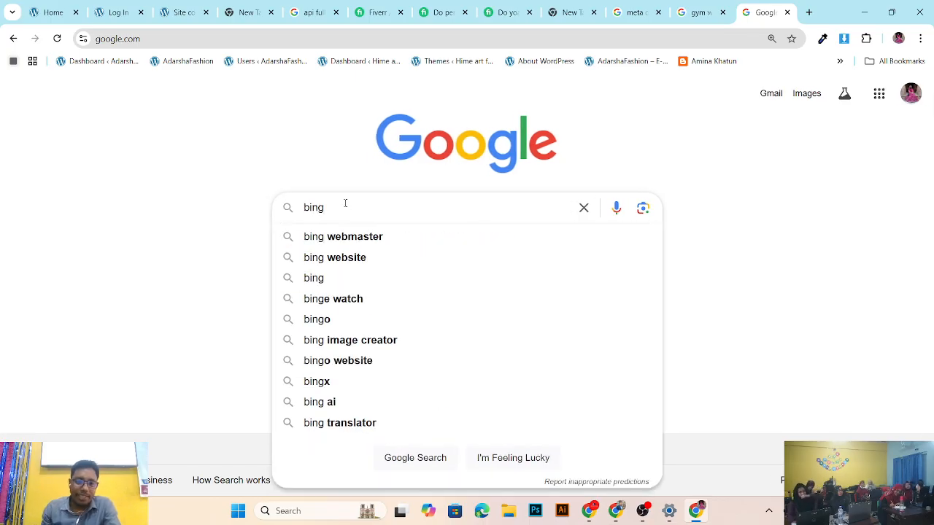
pyautogui.click(323, 283)
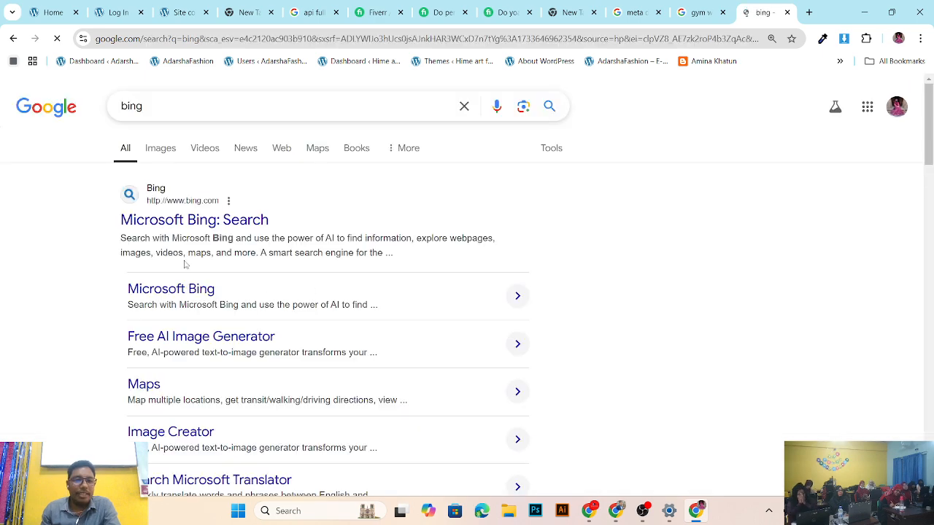
# Step: Open the Microsoft Bing search site from the results and look over its homepage and news feed
pyautogui.click(186, 222)
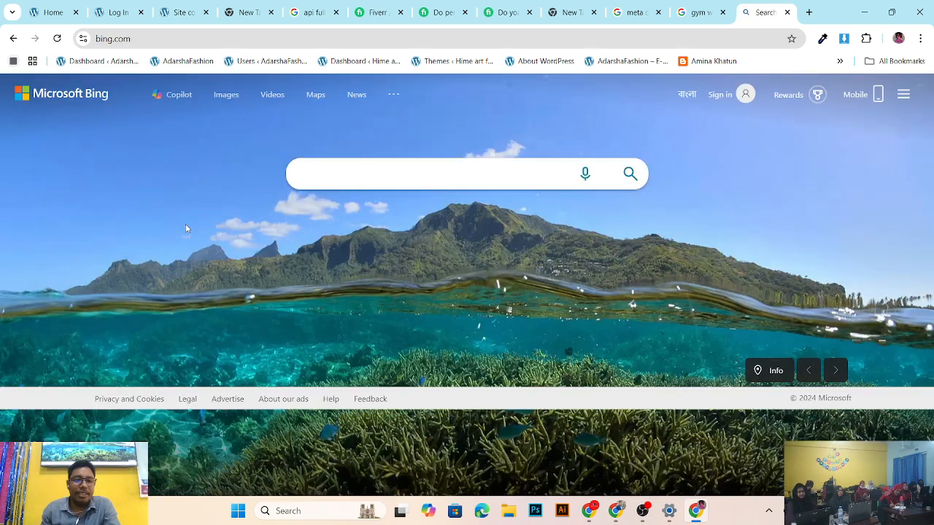
pyautogui.scroll(-3, 696, 243)
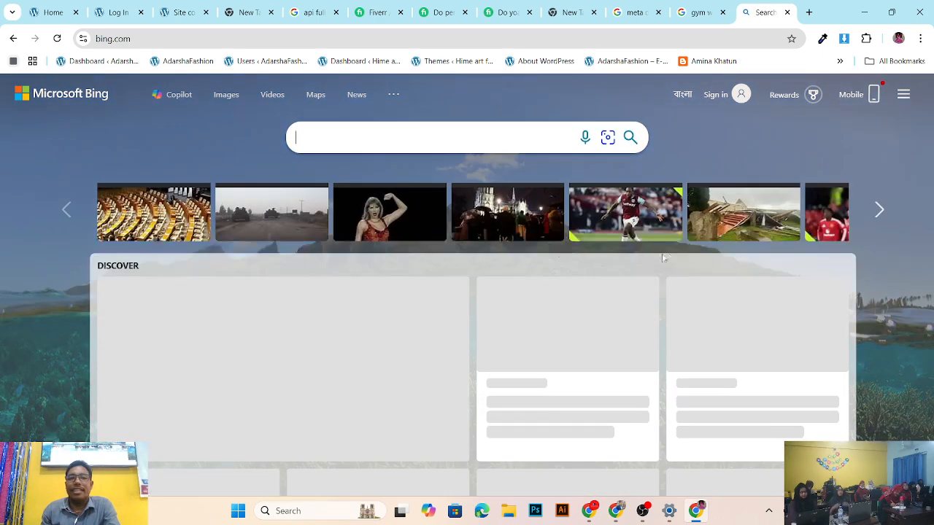
pyautogui.scroll(3, 494, 229)
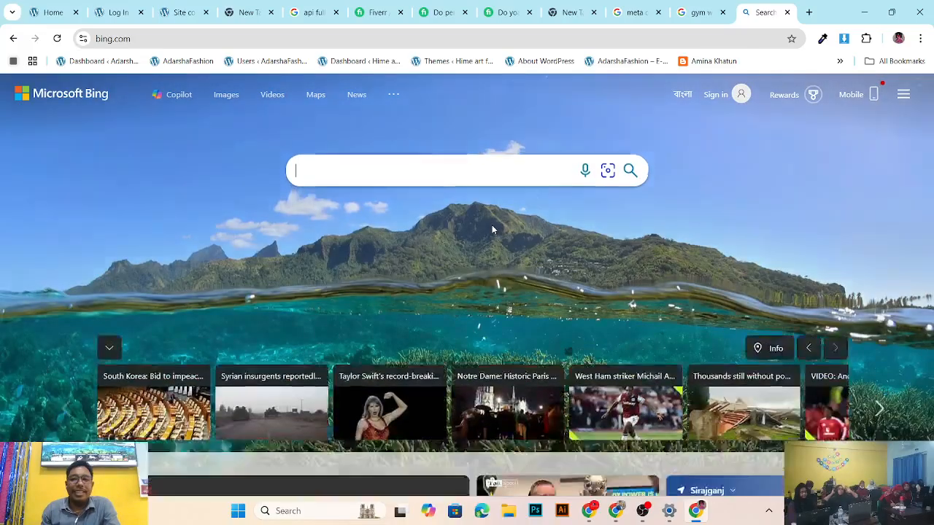
pyautogui.scroll(-3, 492, 225)
pyautogui.scroll(3, 486, 216)
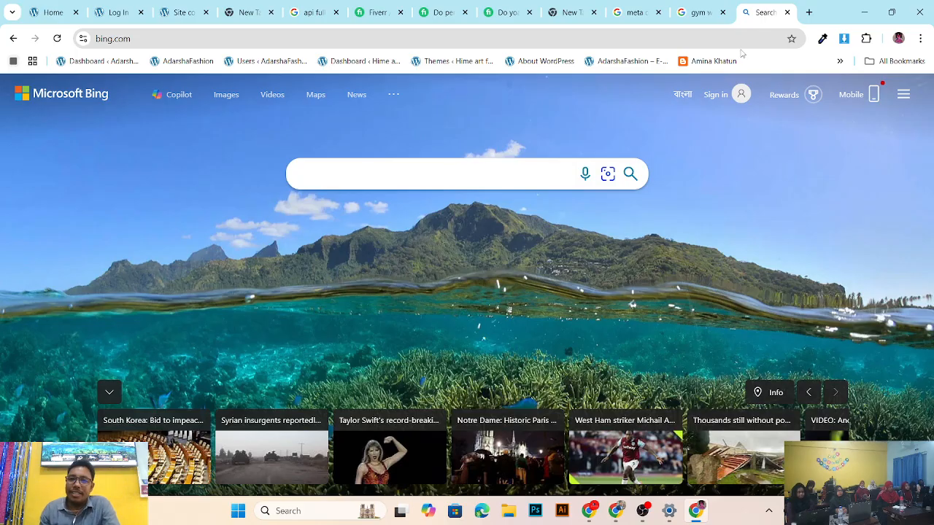
# Step: Search Google for "yahoo" in a new browser tab and look through the results for the Yahoo site
pyautogui.hotkey('ctrl', 't')
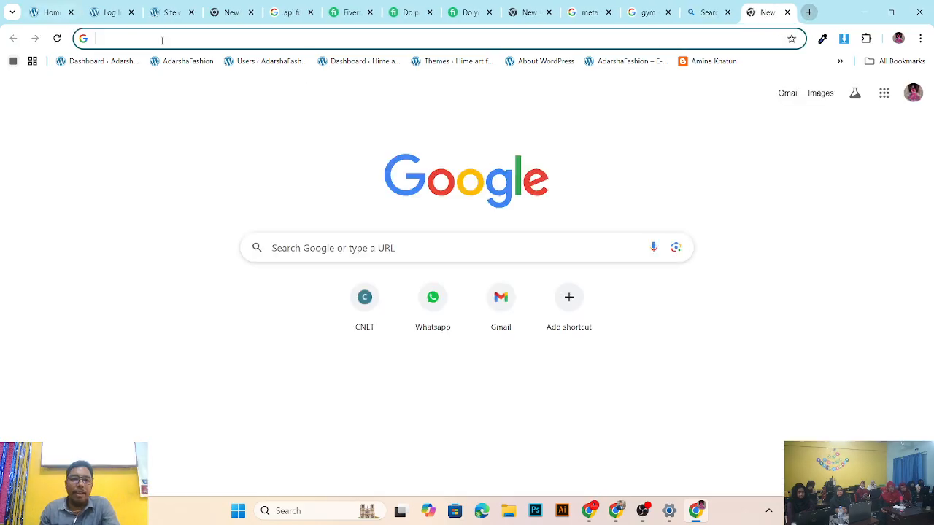
pyautogui.click(171, 38)
pyautogui.write('ya')
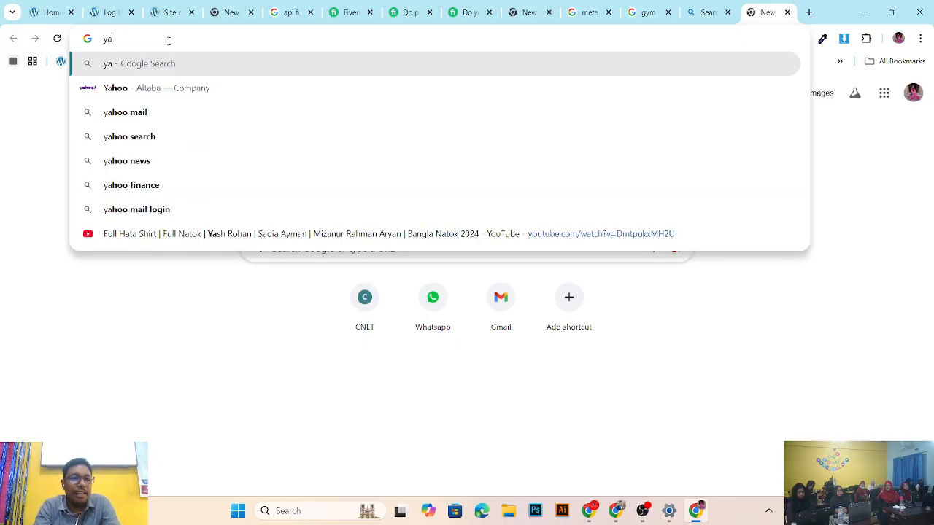
pyautogui.press('Down')
pyautogui.press('Return')
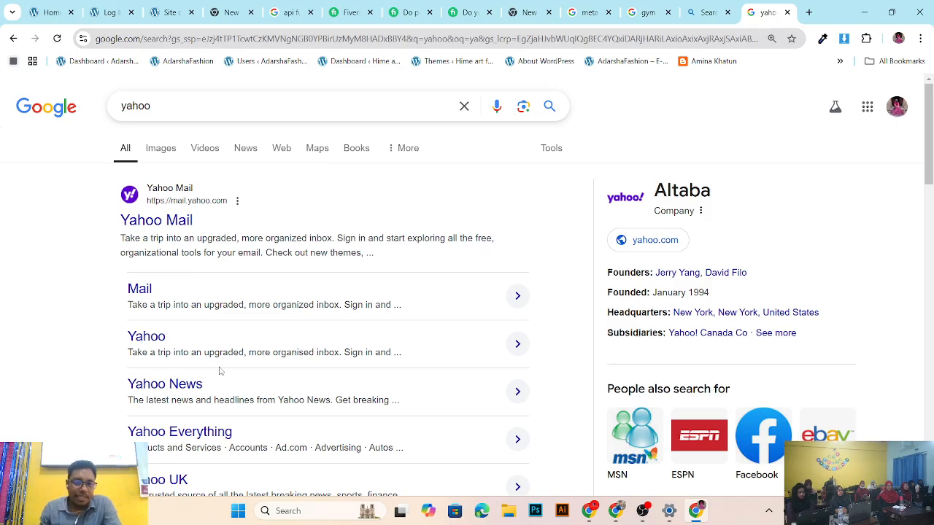
pyautogui.scroll(-3, 221, 372)
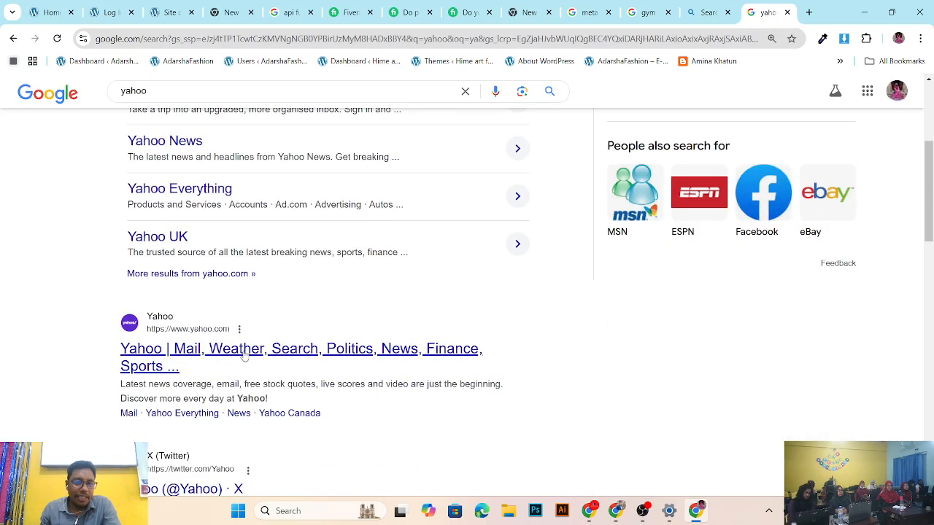
pyautogui.scroll(-2, 244, 355)
pyautogui.scroll(-4, 244, 355)
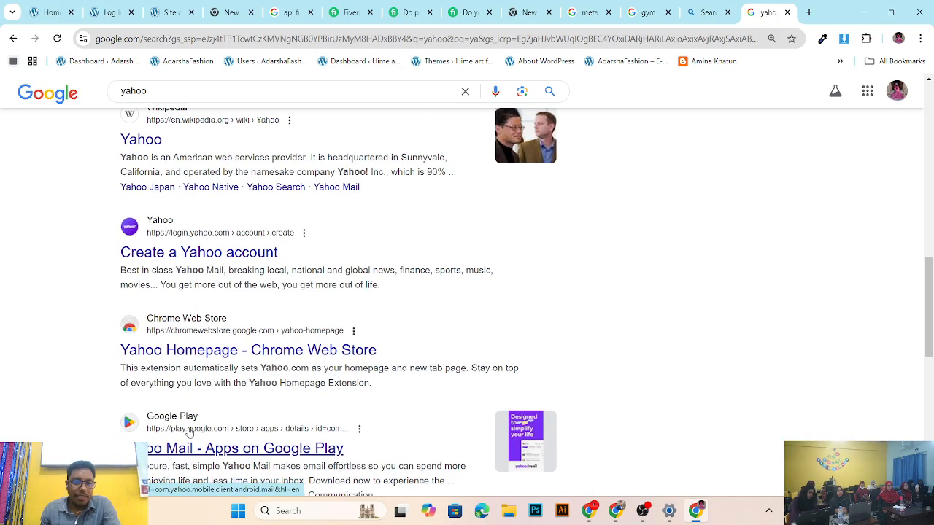
pyautogui.scroll(10, 188, 432)
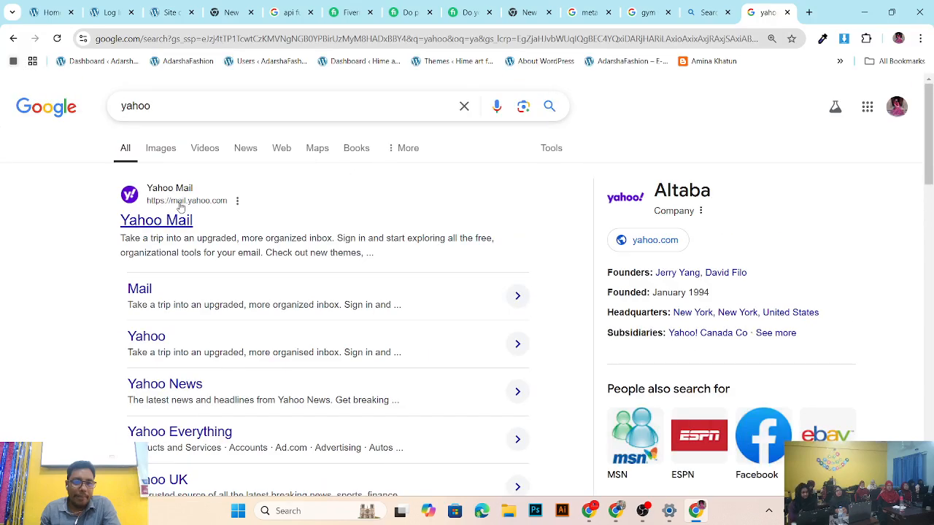
pyautogui.click(186, 207)
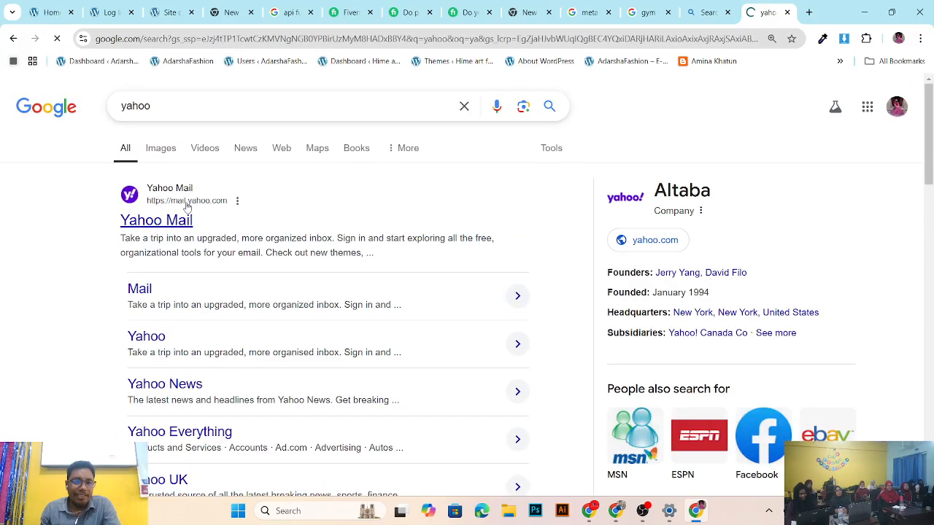
pyautogui.click(13, 38)
pyautogui.scroll(-3, 226, 300)
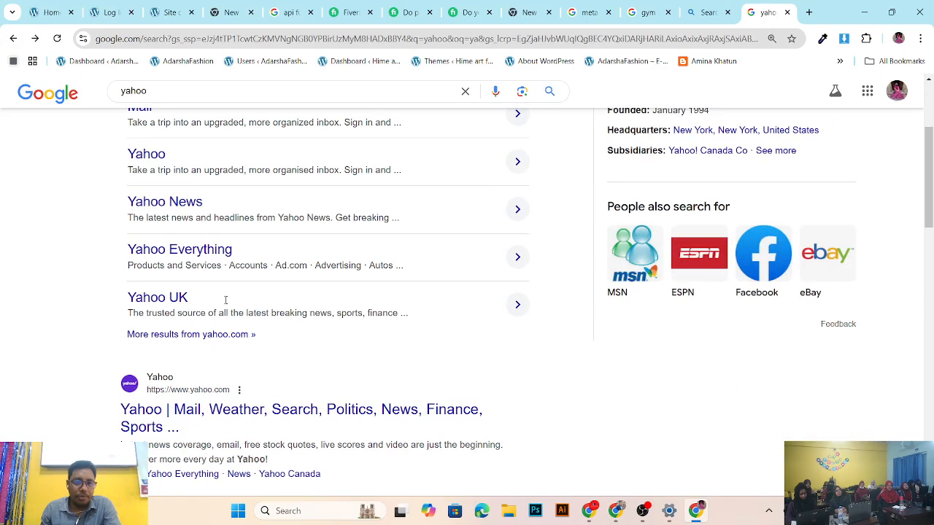
pyautogui.click(145, 154)
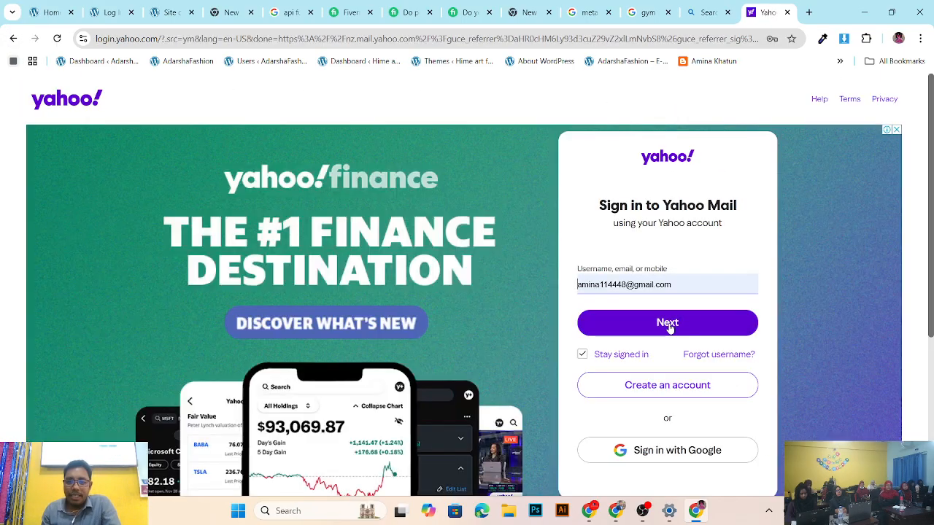
pyautogui.click(667, 325)
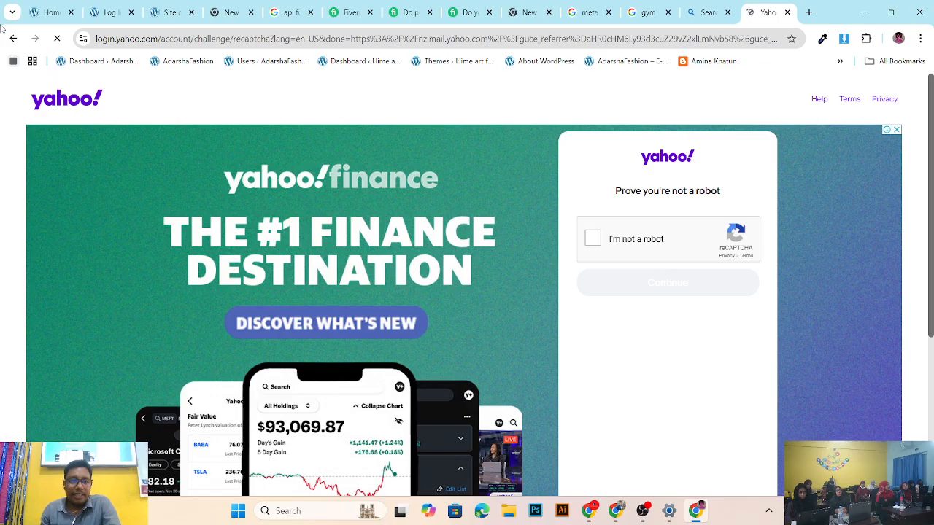
pyautogui.click(14, 38)
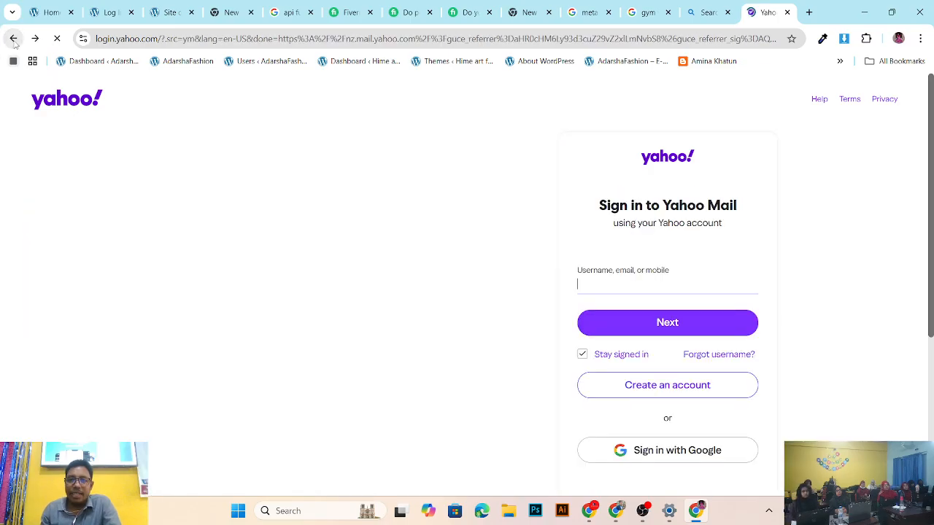
pyautogui.click(13, 39)
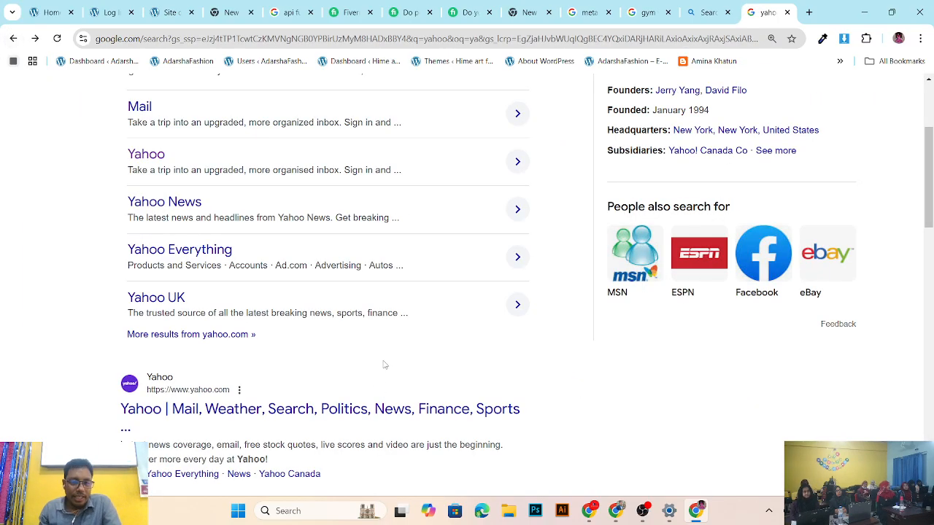
pyautogui.click(278, 410)
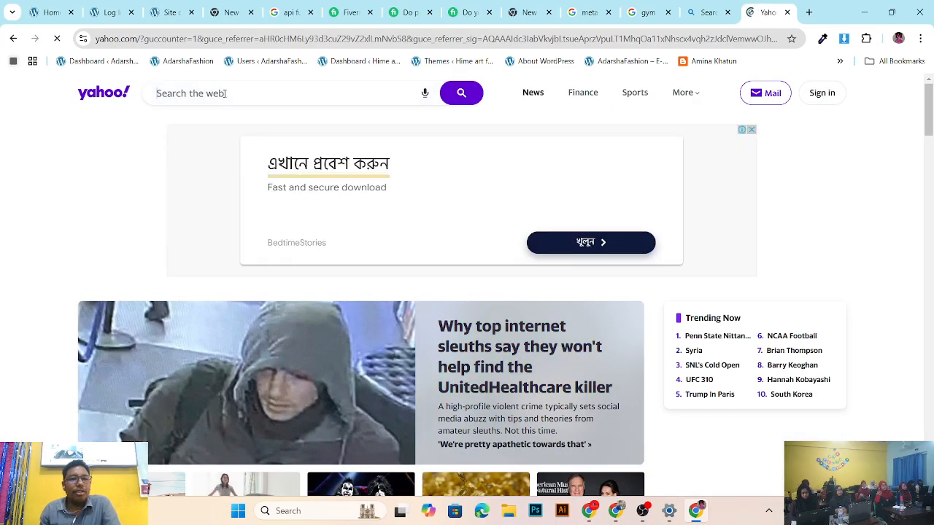
pyautogui.click(281, 93)
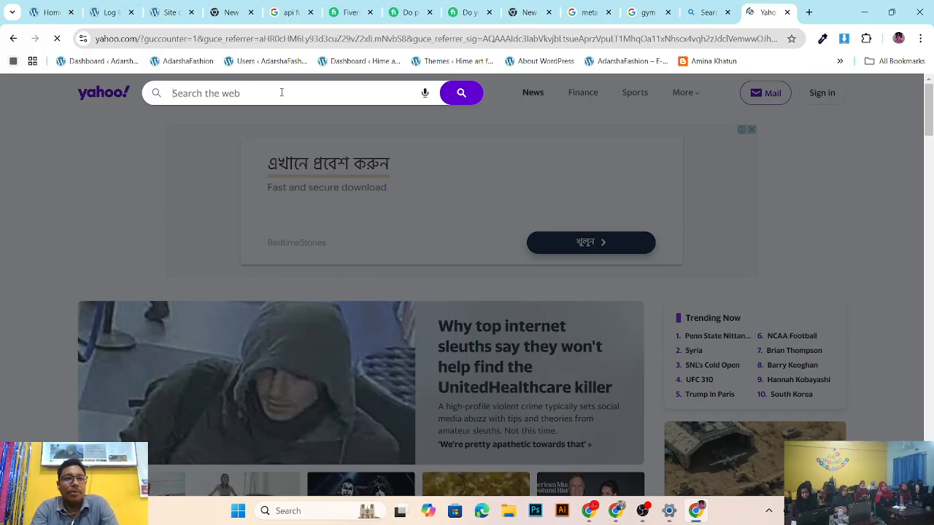
pyautogui.write('facebook')
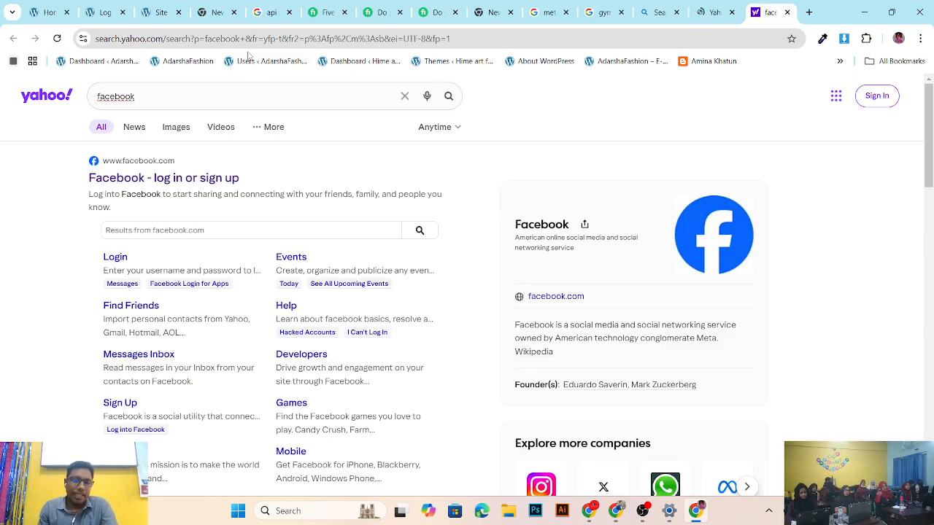
# Step: Enlarge the Yahoo results for "facebook" and view the image results and the news results
pyautogui.hotkey('ctrl', '+')
pyautogui.hotkey('ctrl', '+')
pyautogui.hotkey('ctrl', '+')
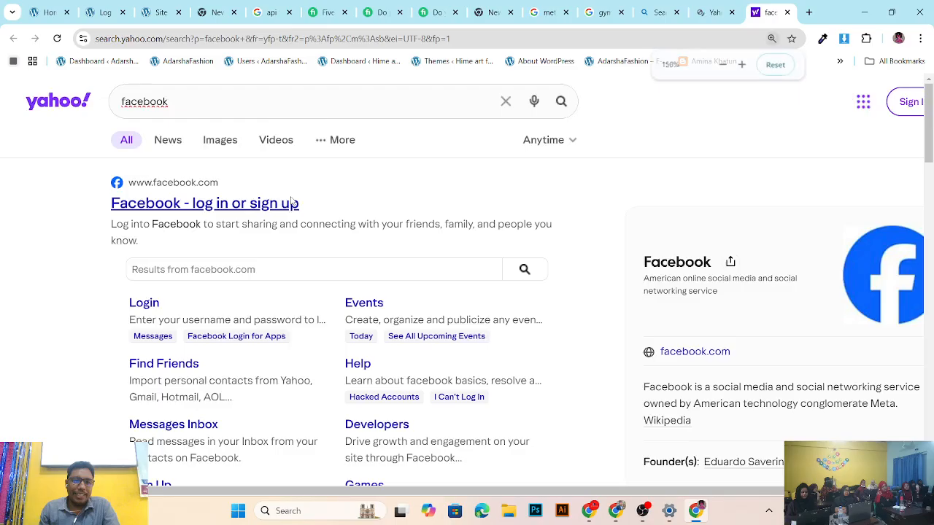
pyautogui.hotkey('ctrl', '-')
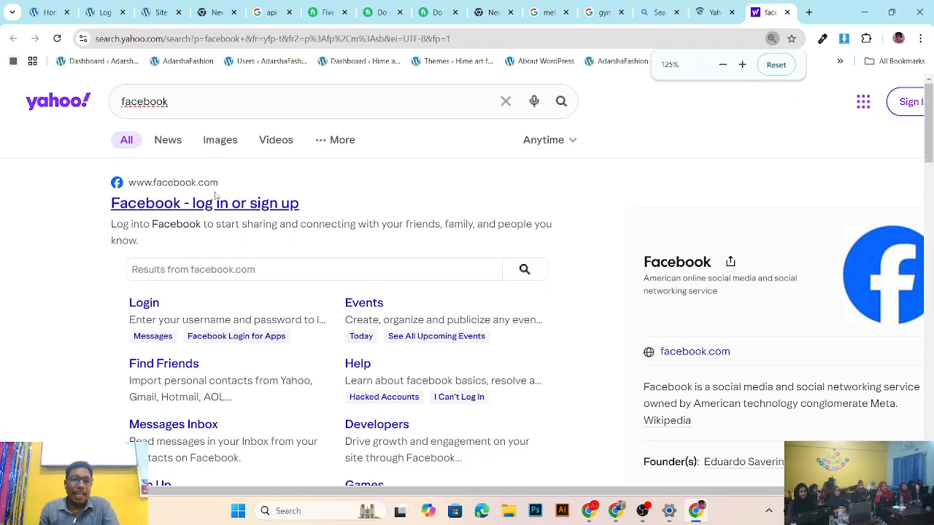
pyautogui.click(221, 145)
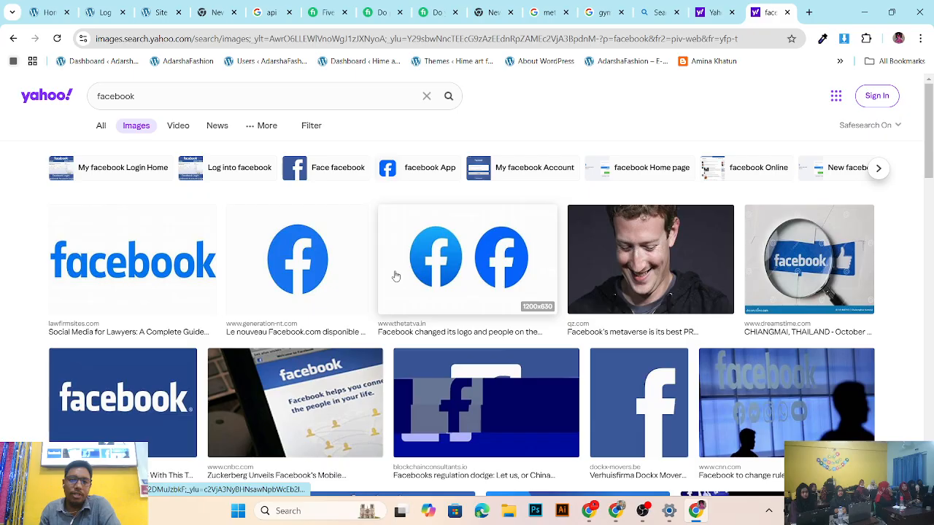
pyautogui.click(215, 127)
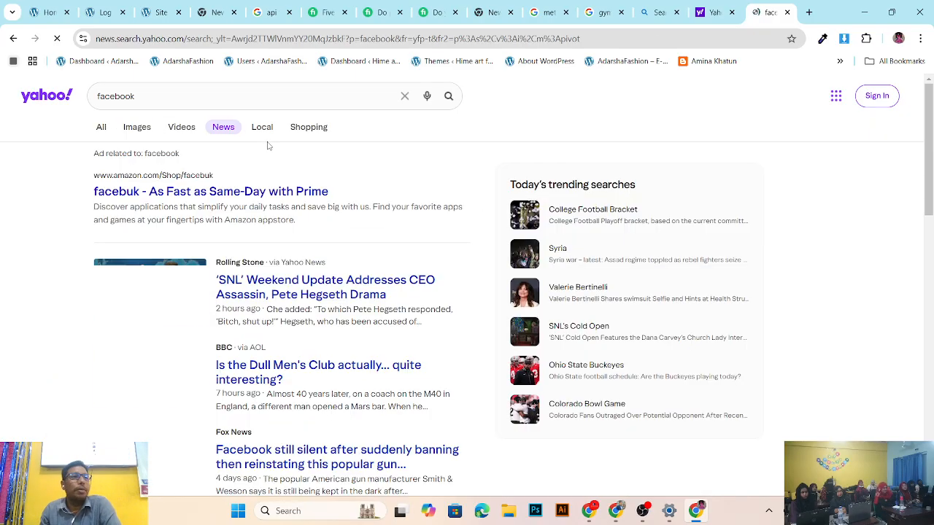
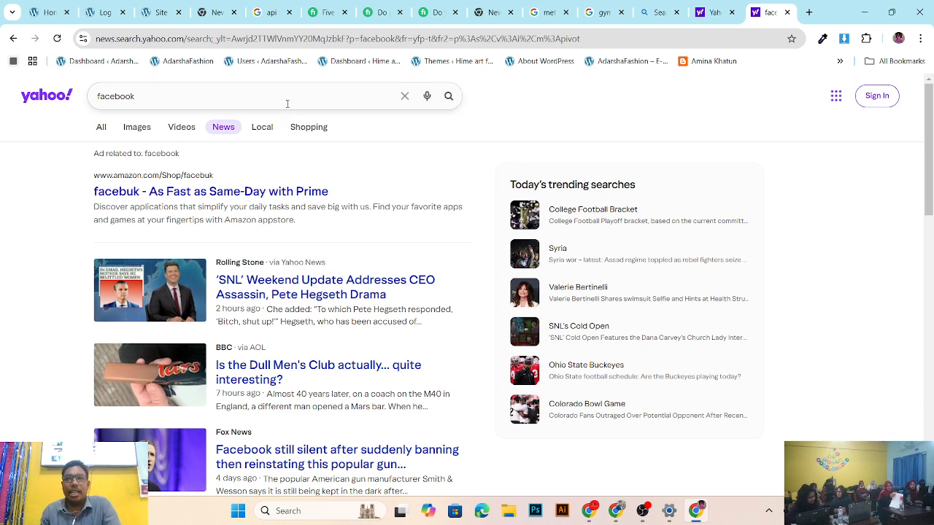
# Step: Return to the Yoast SEO Site connections page and review the verification code fields from Baidu to Yandex
pyautogui.click(709, 13)
pyautogui.click(653, 12)
pyautogui.click(604, 12)
pyautogui.click(549, 12)
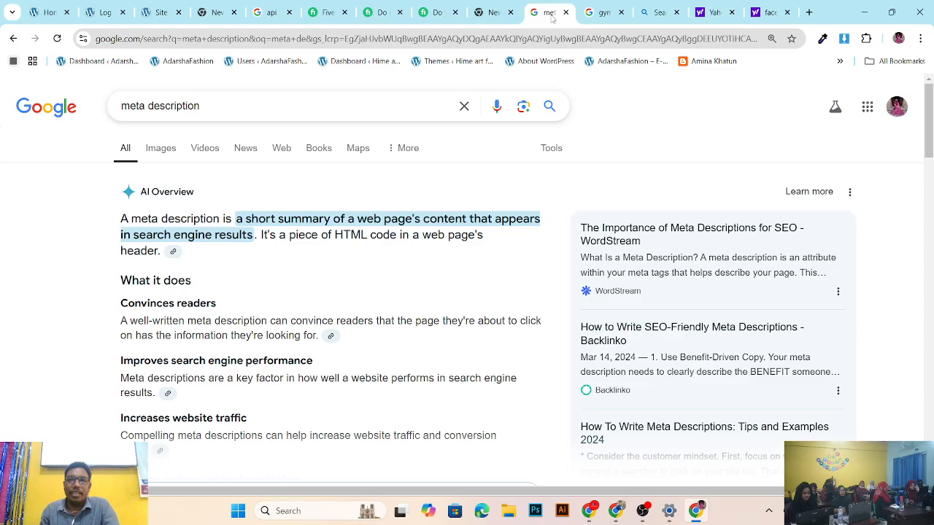
pyautogui.click(494, 20)
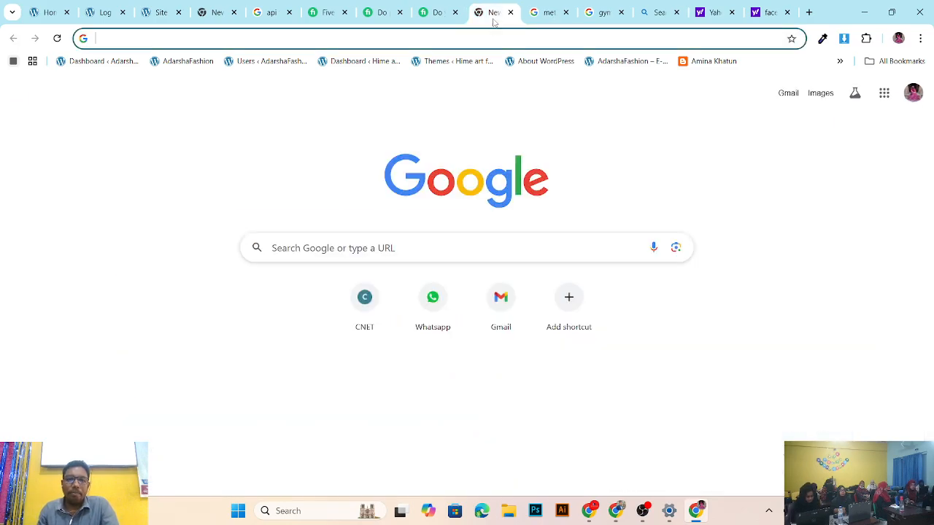
pyautogui.click(274, 20)
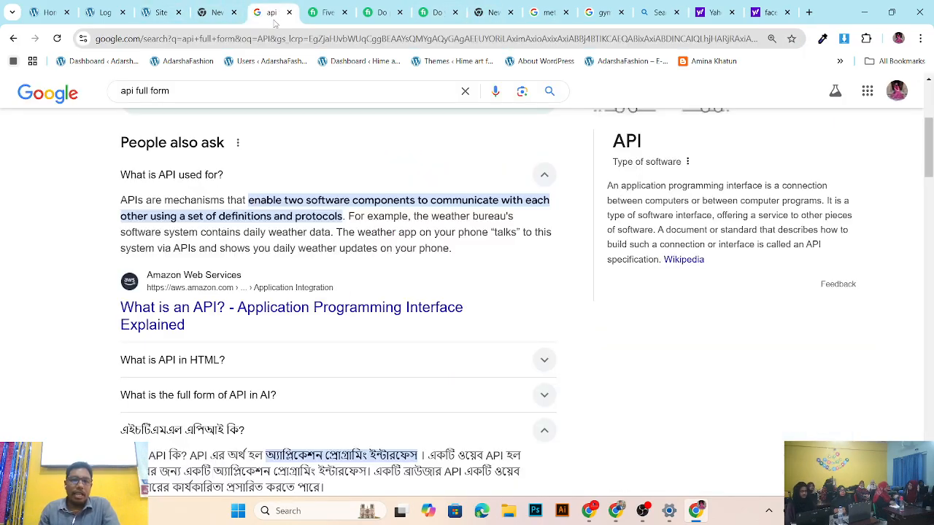
pyautogui.click(157, 16)
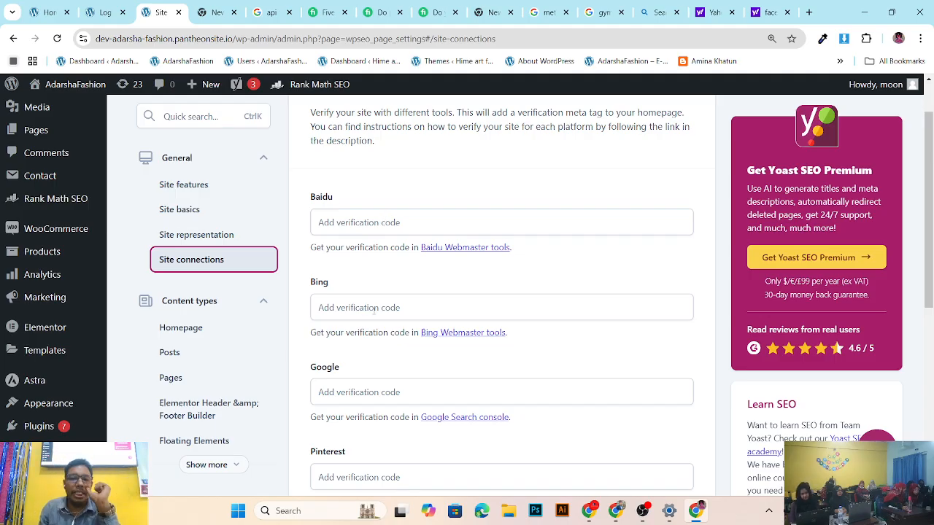
pyautogui.scroll(-2, 374, 309)
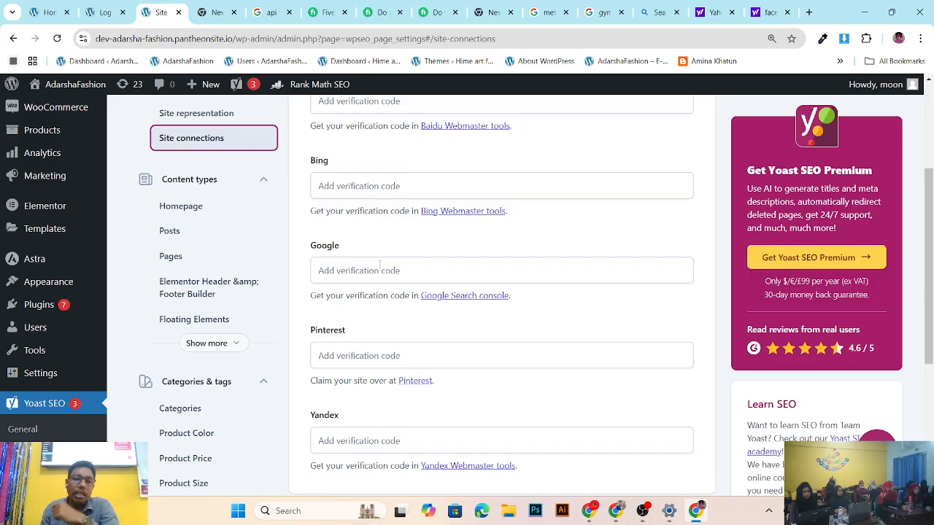
pyautogui.scroll(-1, 382, 269)
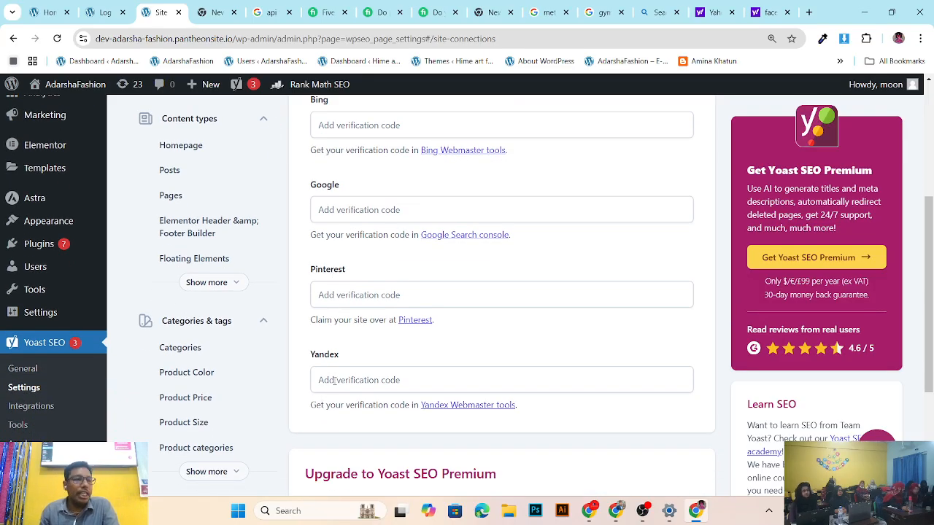
pyautogui.scroll(-3, 335, 380)
pyautogui.scroll(4, 328, 384)
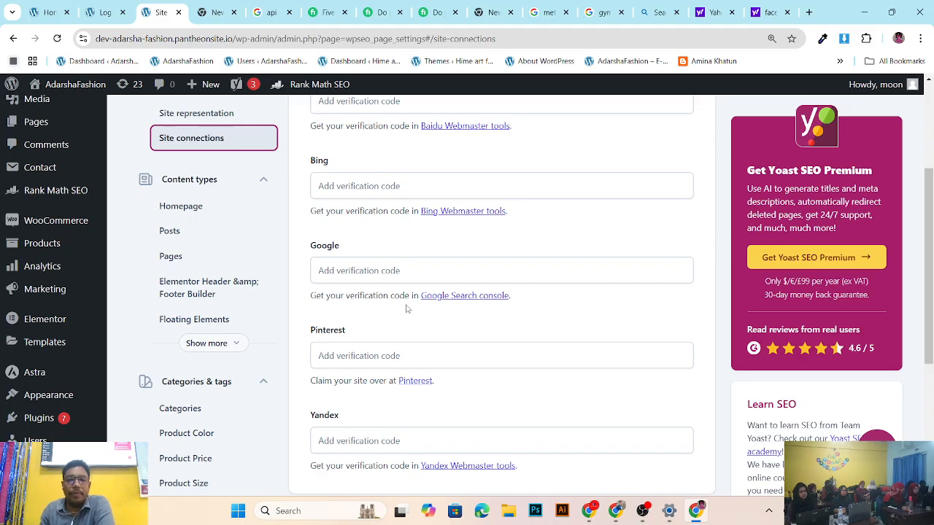
# Step: Open Google Search Console from the Google verification field's link and view the property types offered for a new property
pyautogui.click(457, 298)
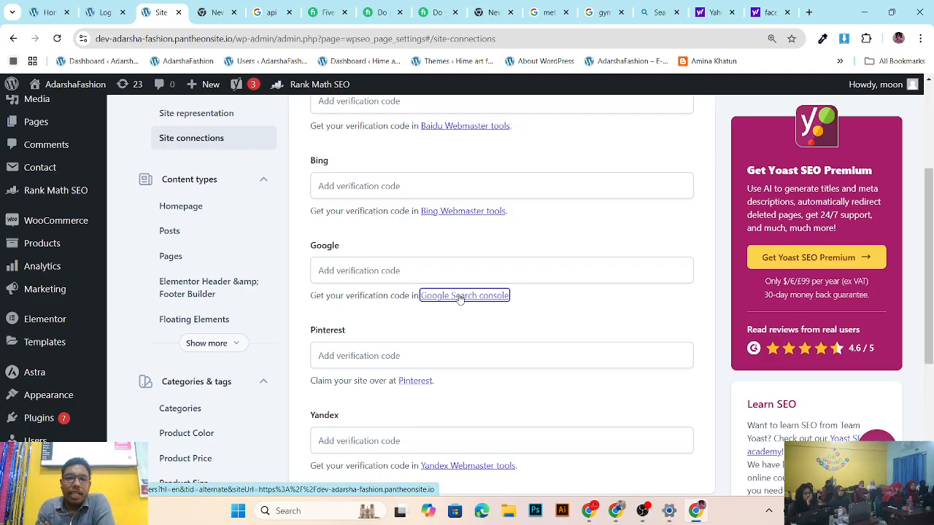
pyautogui.click(461, 297)
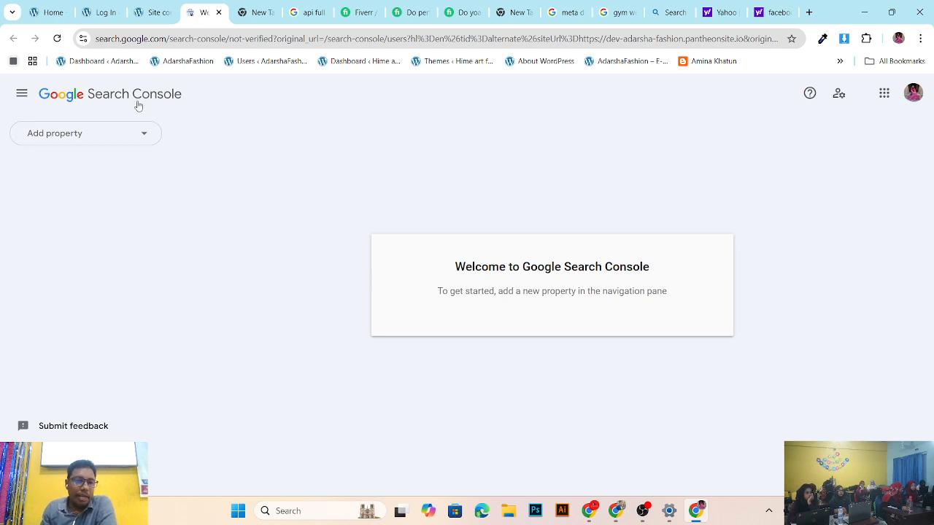
pyautogui.click(139, 133)
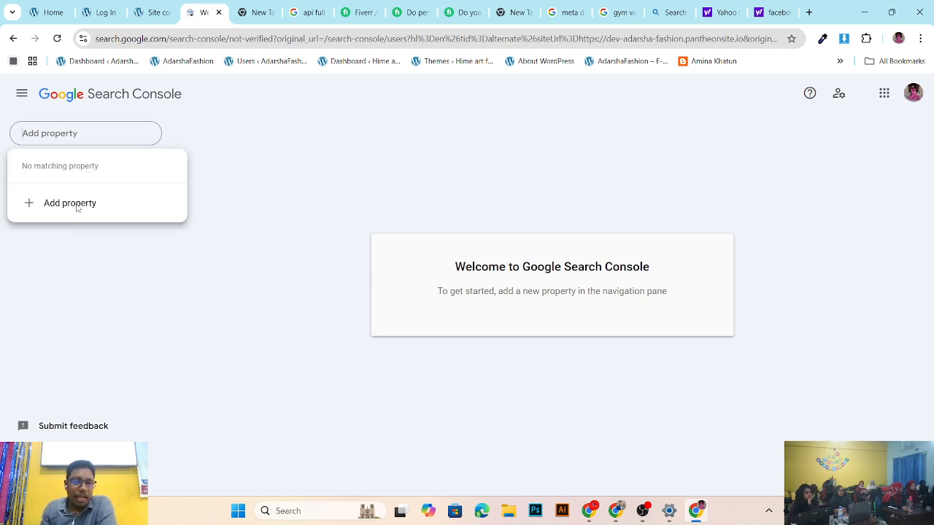
pyautogui.click(247, 347)
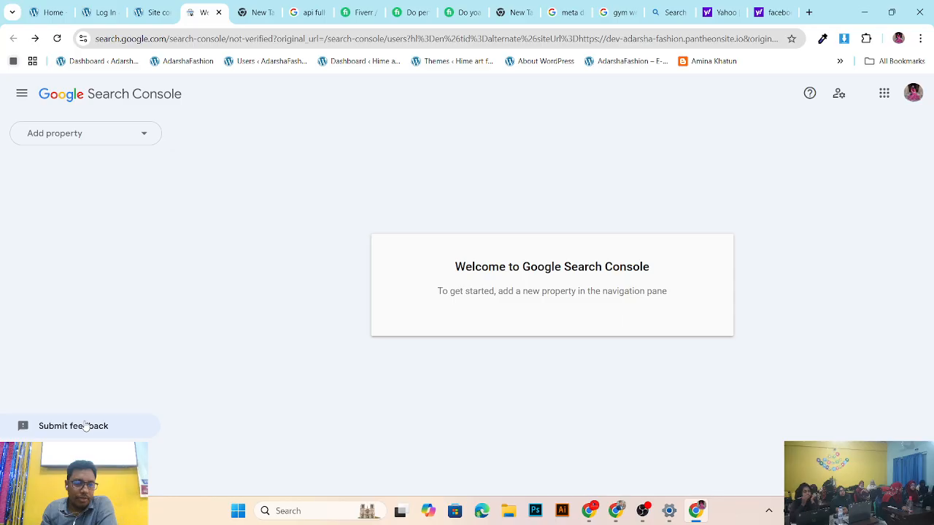
pyautogui.click(107, 136)
pyautogui.click(65, 203)
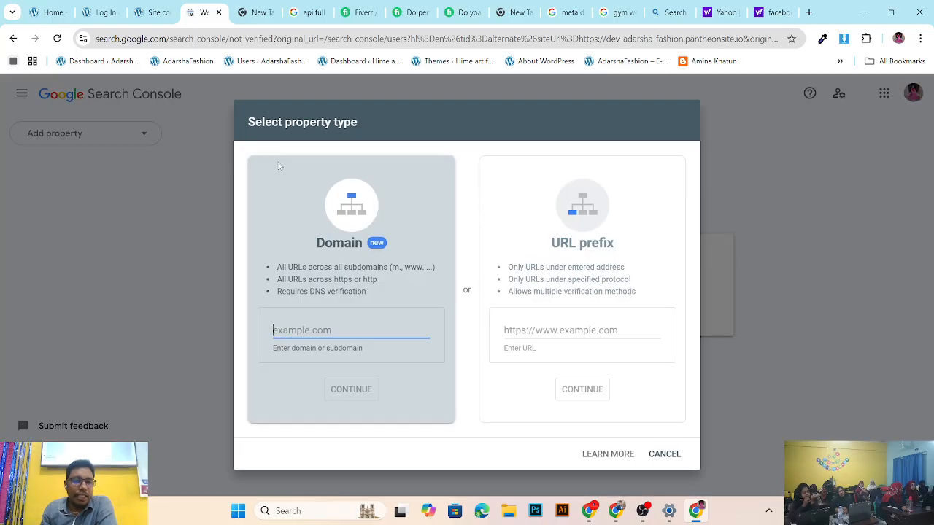
pyautogui.click(738, 162)
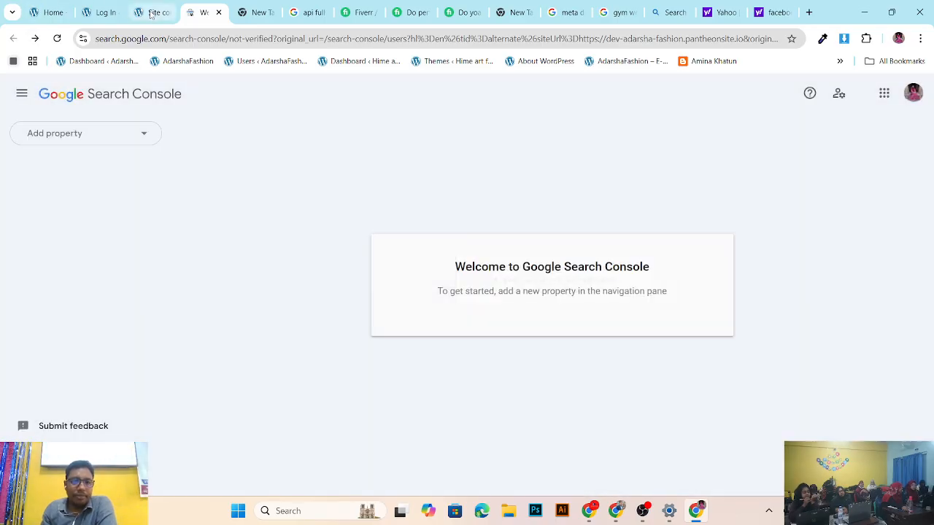
# Step: Return to the Yoast SEO Site connections page and look over its verification fields and the list of settings sections
pyautogui.click(152, 12)
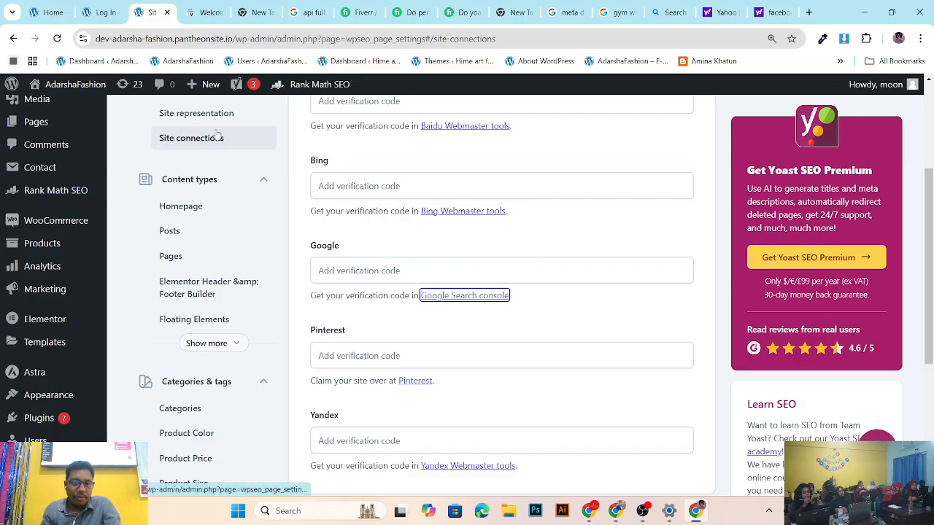
pyautogui.scroll(1, 217, 135)
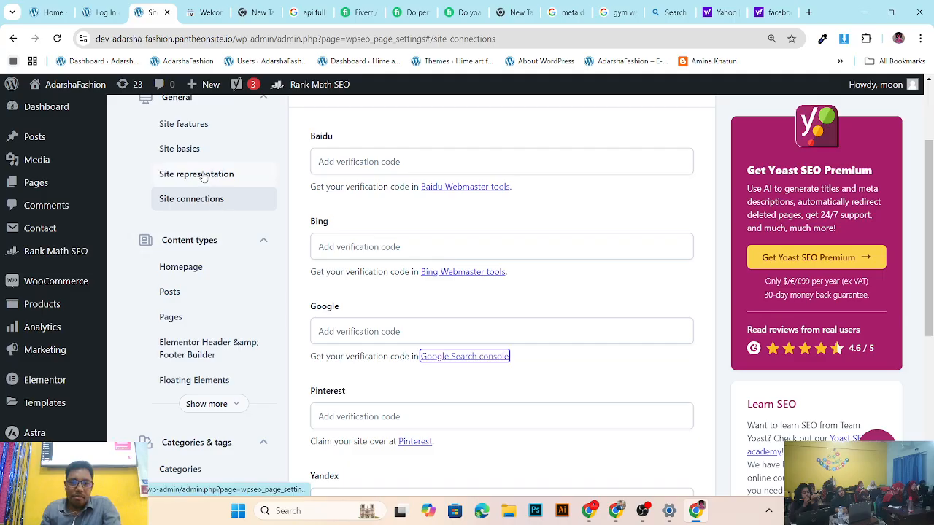
pyautogui.scroll(3, 362, 236)
pyautogui.scroll(-2, 358, 241)
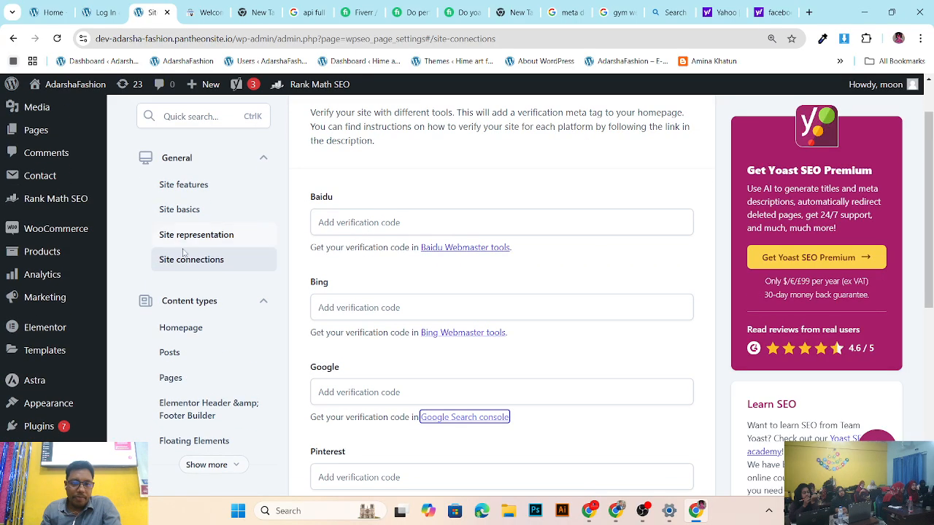
pyautogui.scroll(-2, 202, 308)
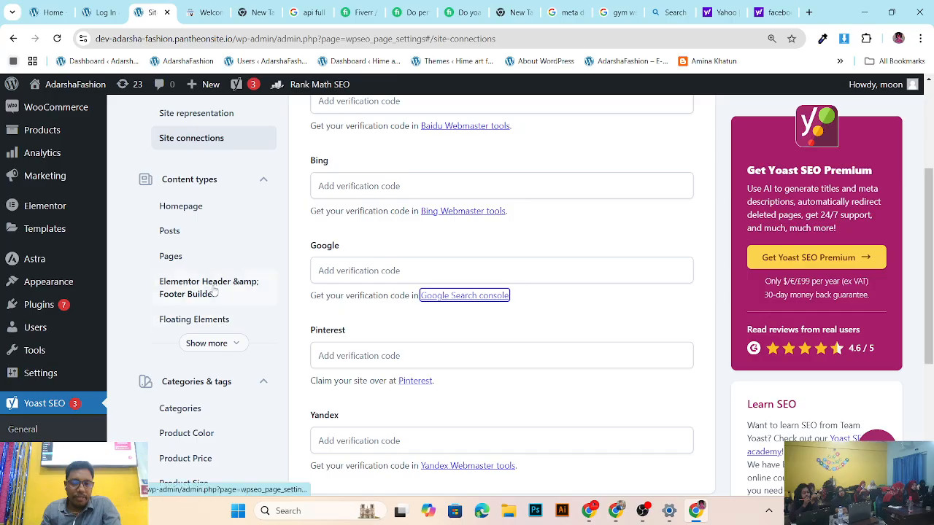
pyautogui.scroll(3, 214, 292)
# Step: Go back to Google Search Console, dismiss the feedback form and check the property selector
pyautogui.click(205, 13)
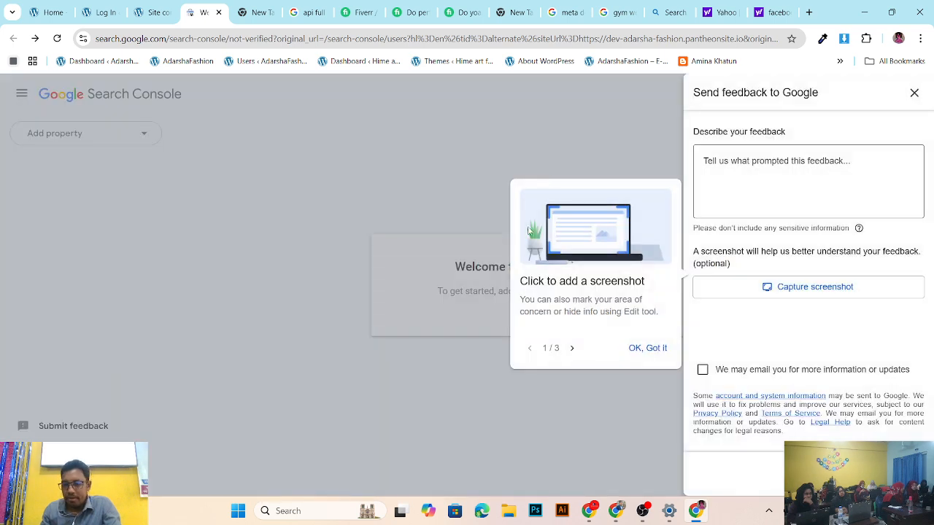
pyautogui.click(640, 349)
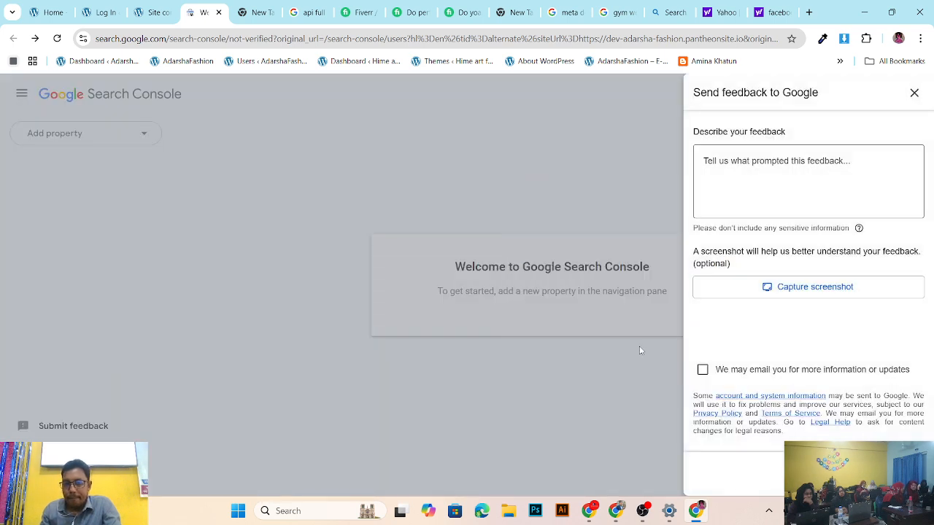
pyautogui.click(914, 92)
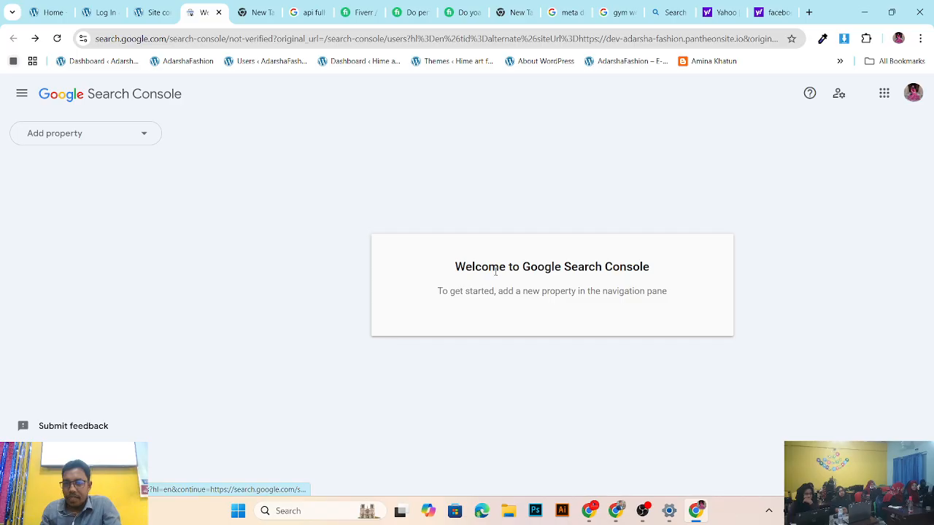
pyautogui.click(95, 135)
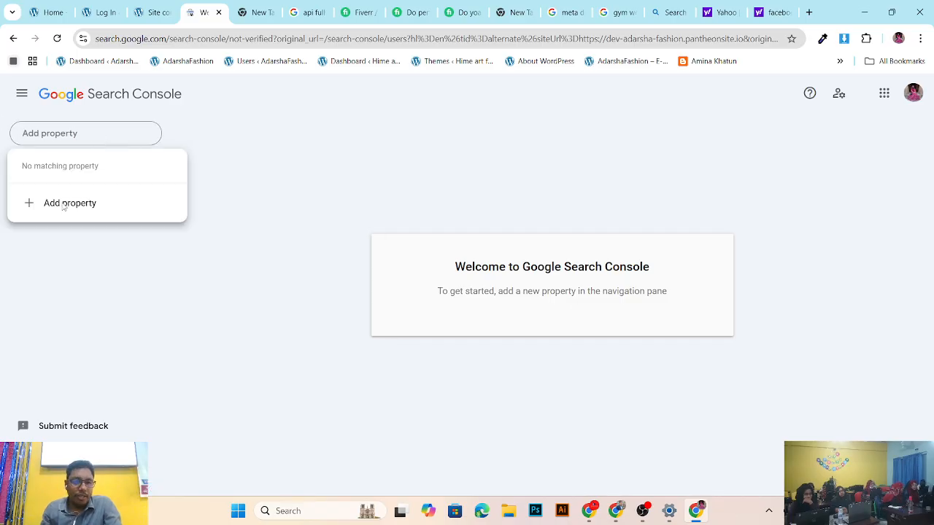
pyautogui.click(188, 83)
pyautogui.click(22, 93)
pyautogui.click(22, 93)
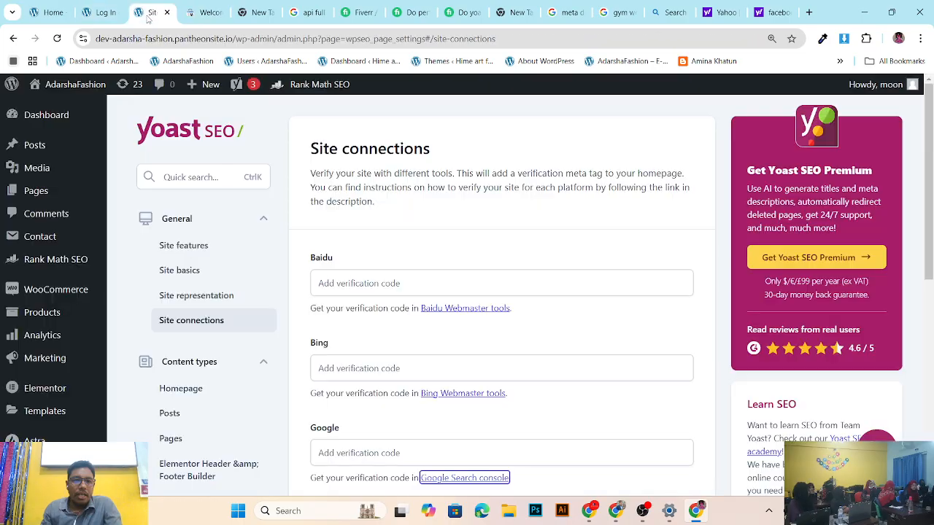
# Step: Return to the Yoast SEO settings, collapse the General section and review the Homepage content type settings
pyautogui.click(149, 16)
pyautogui.scroll(-1, 248, 306)
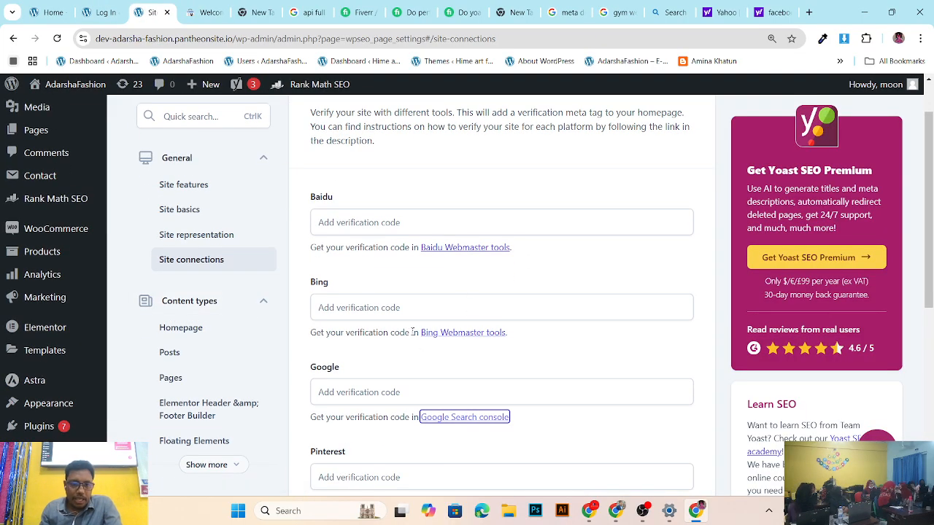
pyautogui.scroll(1, 365, 293)
pyautogui.click(188, 219)
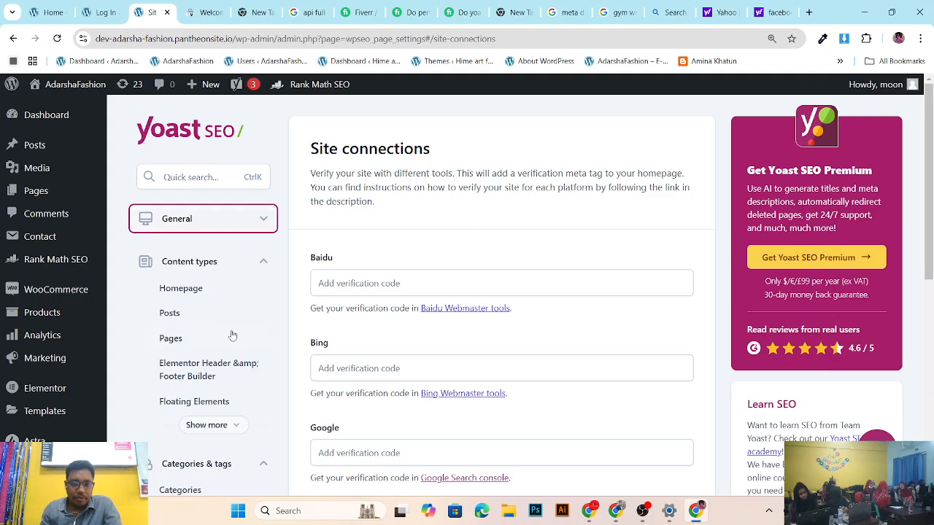
pyautogui.click(184, 296)
pyautogui.scroll(-1, 461, 251)
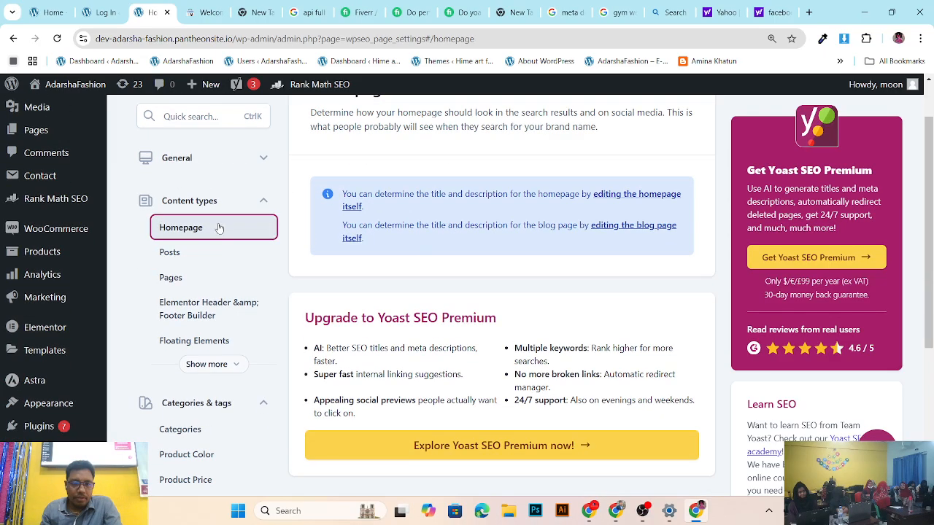
pyautogui.scroll(-3, 210, 343)
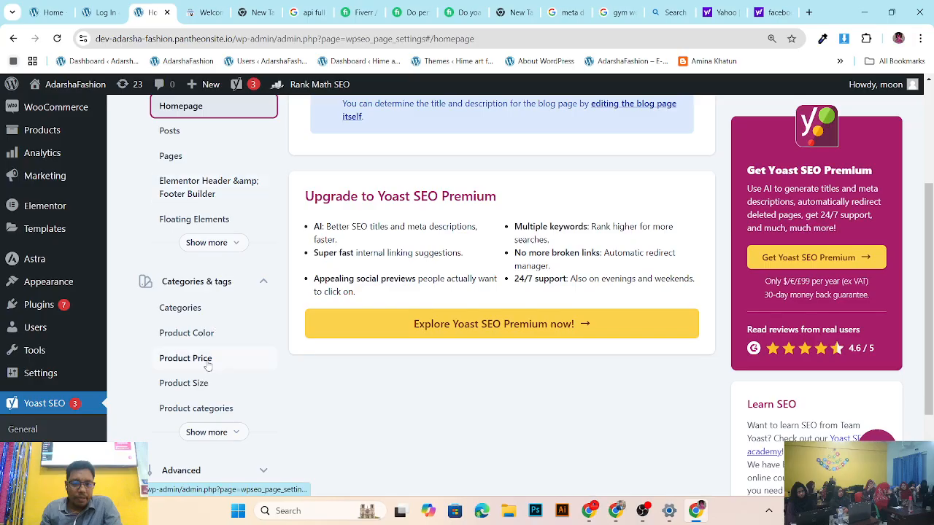
pyautogui.scroll(3, 213, 265)
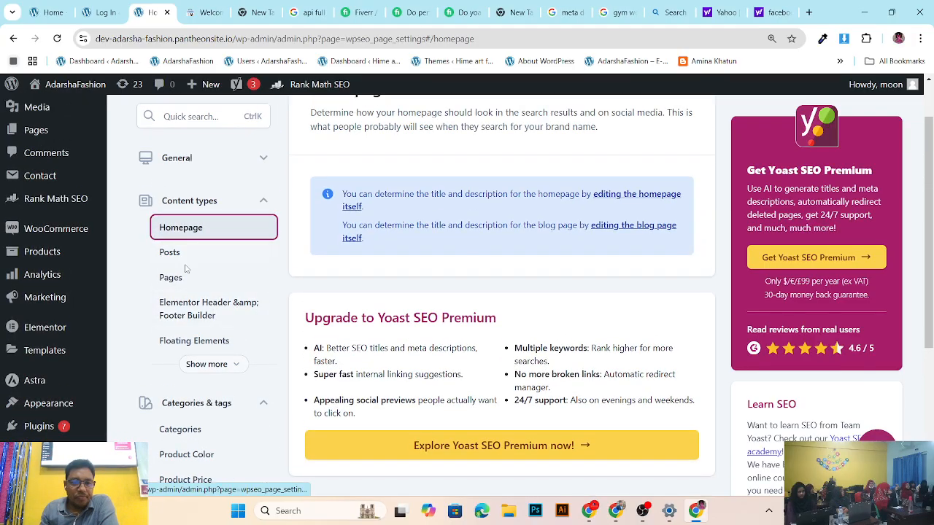
# Step: Review the search appearance and social media appearance settings for the Elementor Header & Footer Builder content type
pyautogui.click(207, 312)
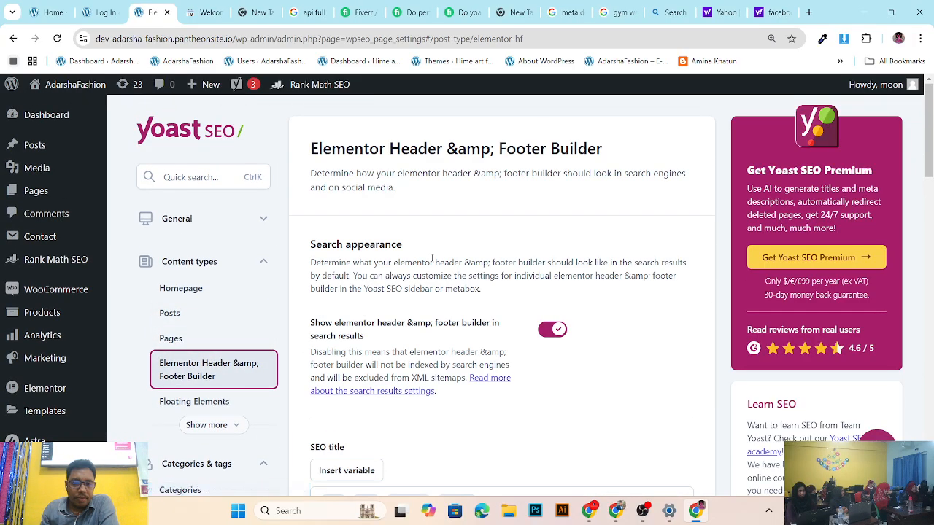
pyautogui.scroll(-3, 431, 258)
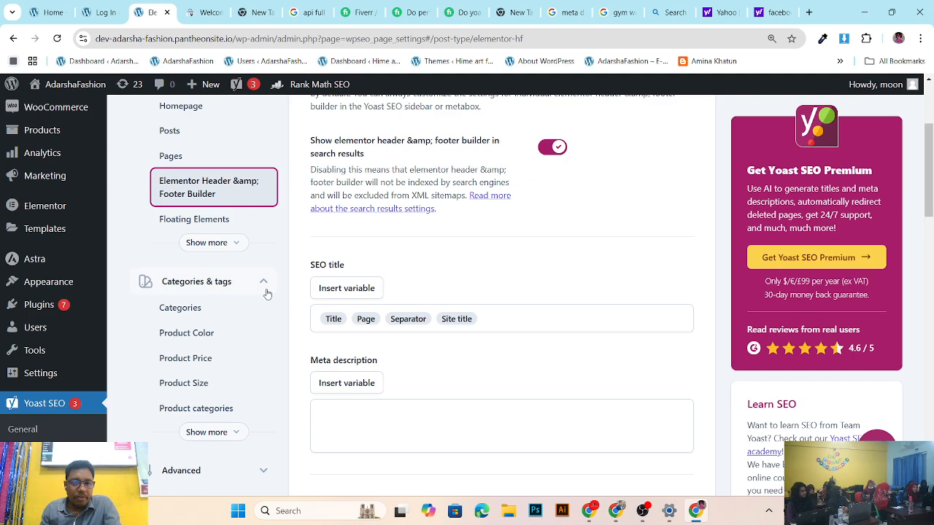
pyautogui.scroll(-5, 237, 292)
pyautogui.scroll(3, 238, 292)
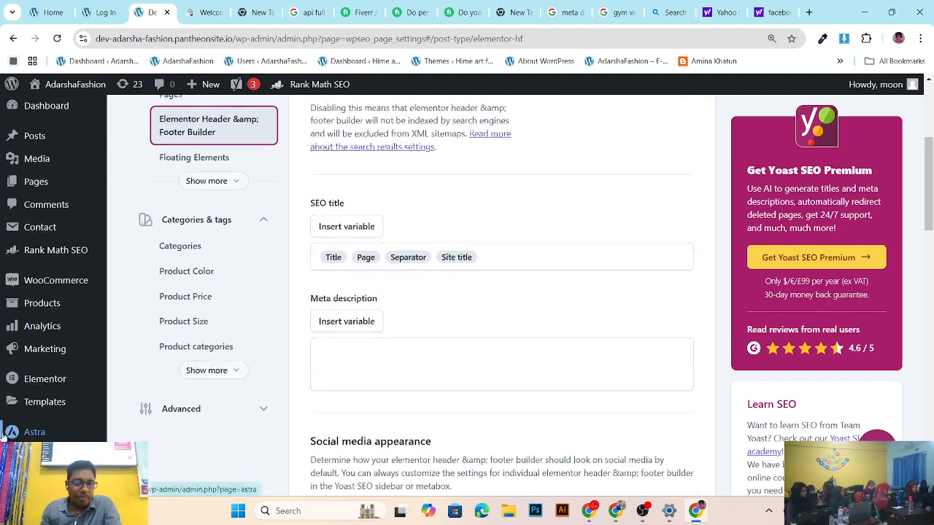
pyautogui.scroll(-4, 146, 350)
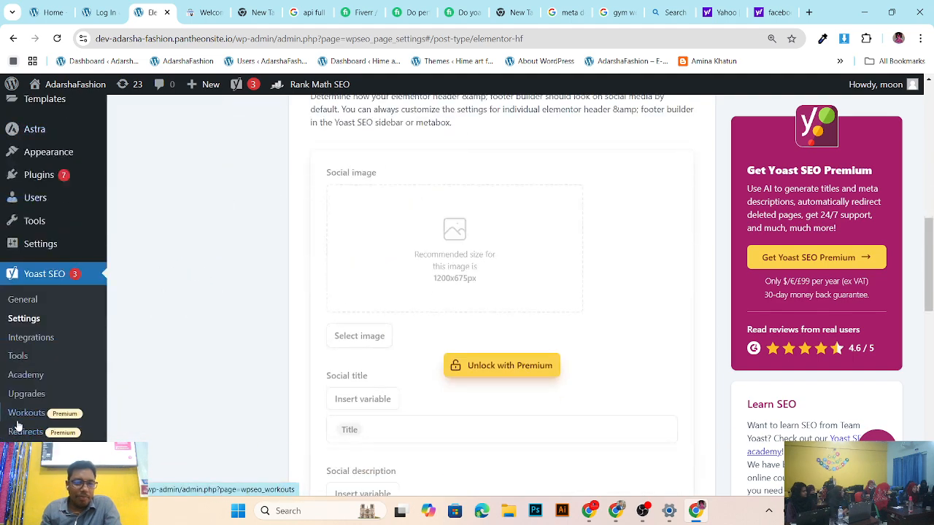
# Step: Reopen the Yoast SEO settings and review the organization name, logo and other profiles under Site representation
pyautogui.click(32, 322)
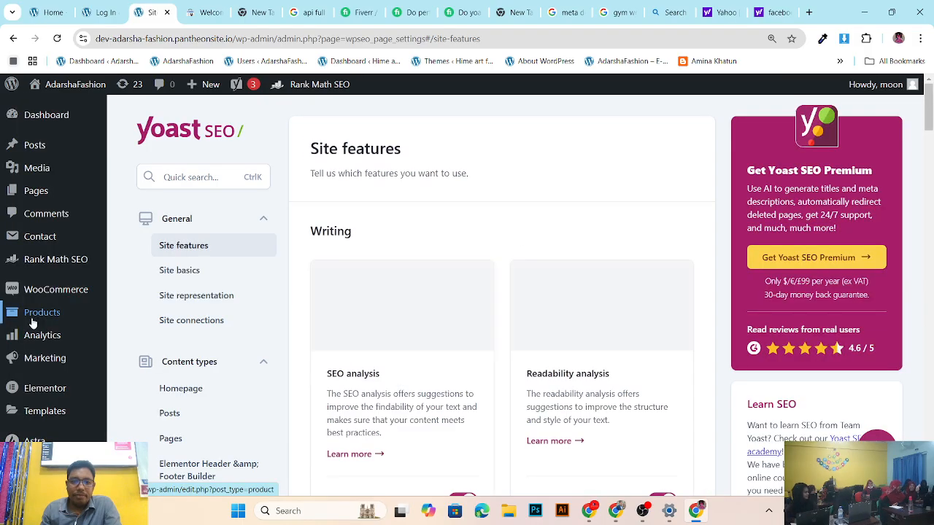
pyautogui.click(212, 299)
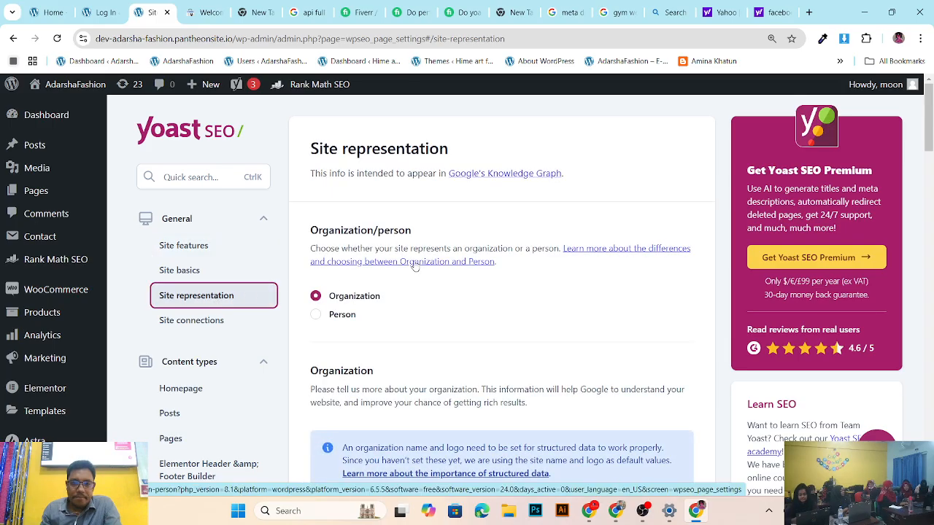
pyautogui.scroll(-4, 550, 299)
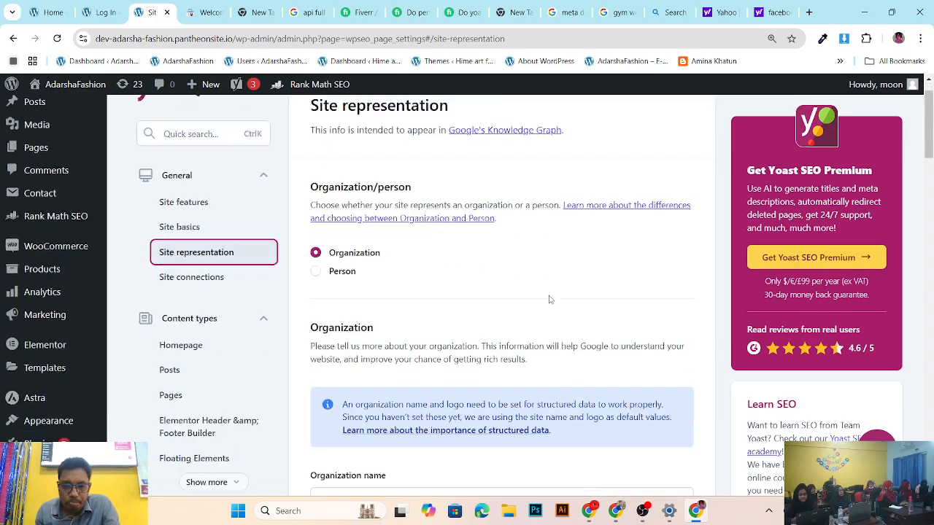
pyautogui.scroll(-2, 556, 287)
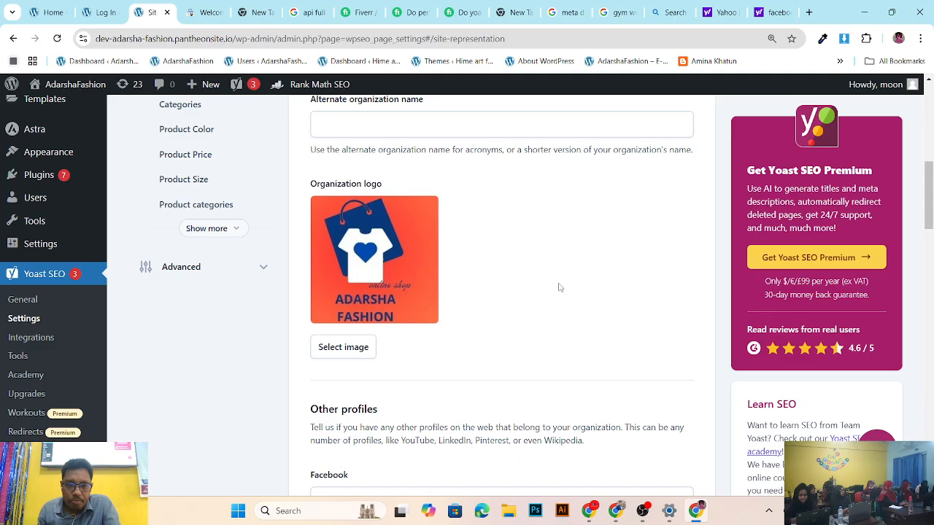
pyautogui.scroll(-2, 559, 288)
pyautogui.scroll(5, 442, 229)
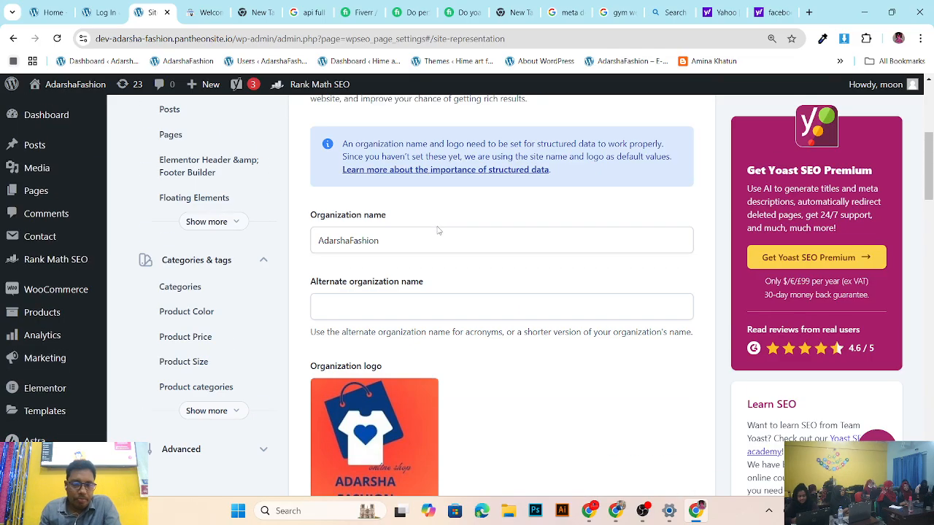
pyautogui.scroll(3, 441, 230)
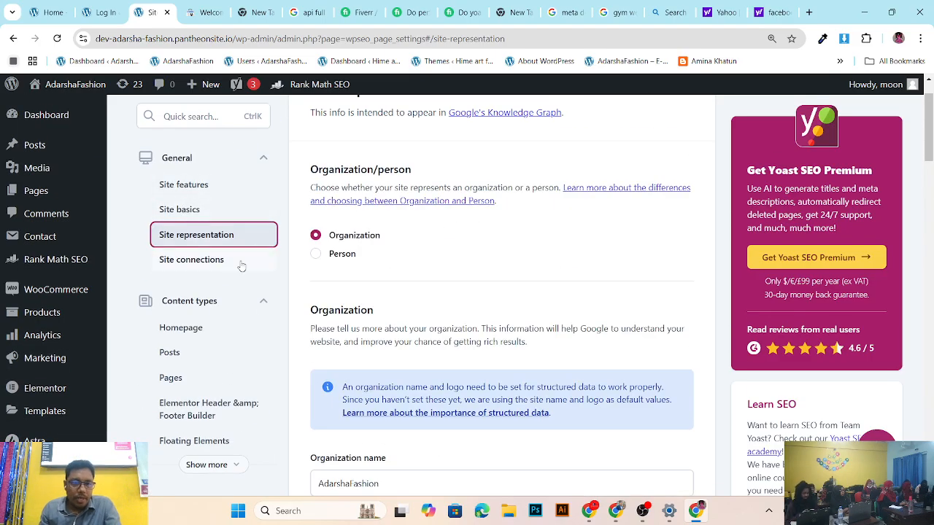
# Step: Open Google Search Console again through the Google link on the Site connections page and check its property selector
pyautogui.click(208, 264)
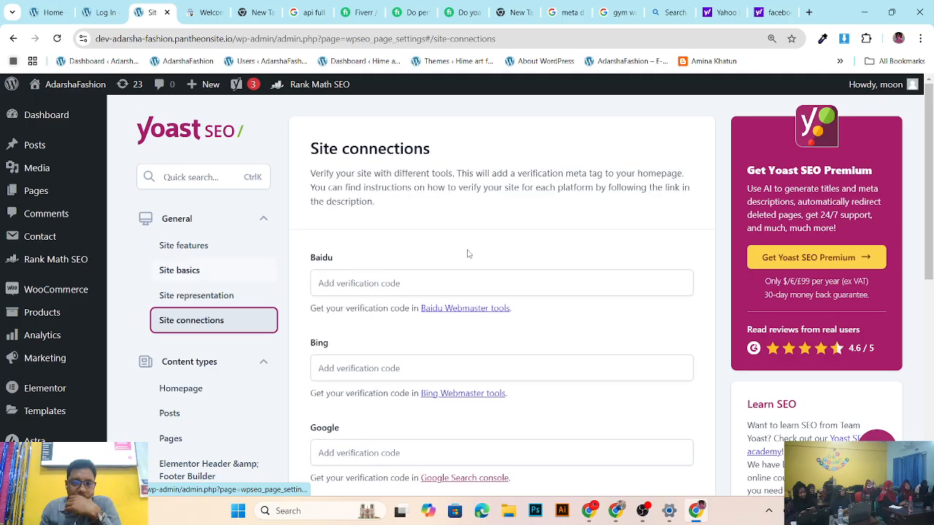
pyautogui.scroll(-3, 478, 243)
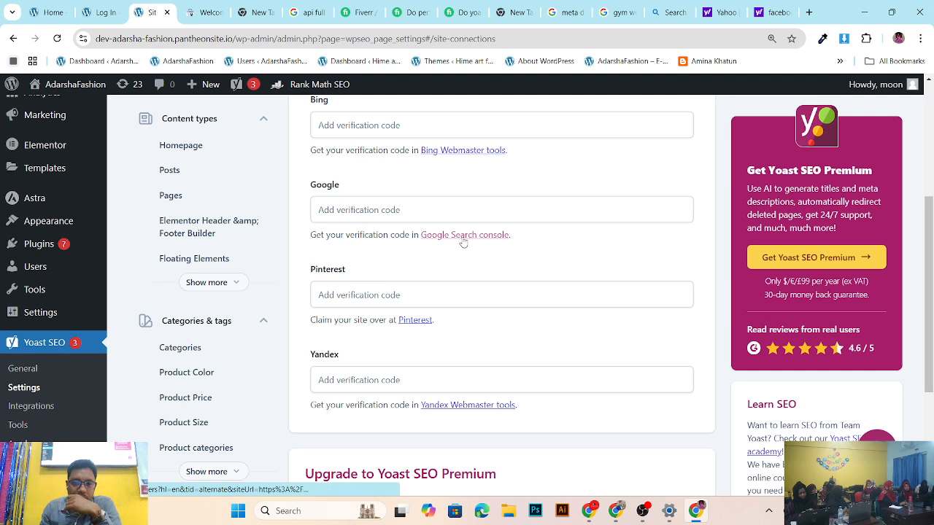
pyautogui.click(463, 235)
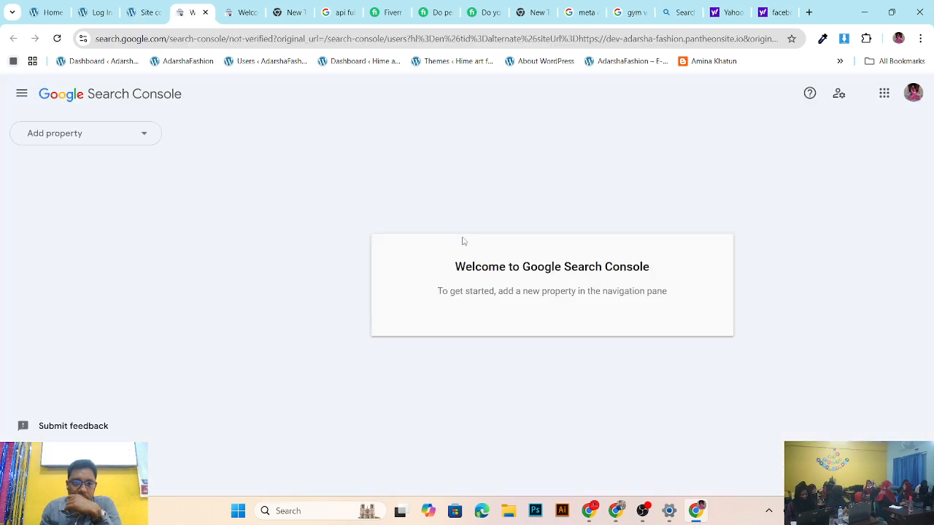
pyautogui.click(68, 146)
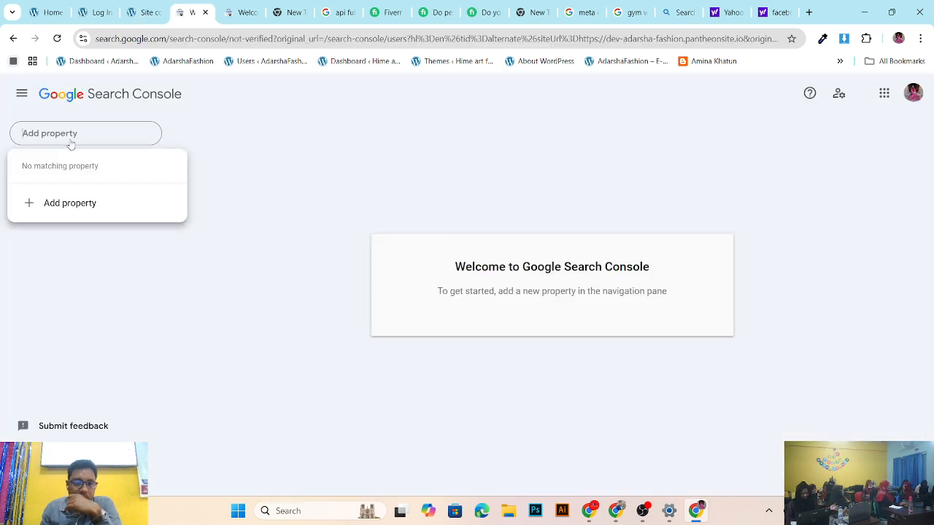
pyautogui.click(311, 181)
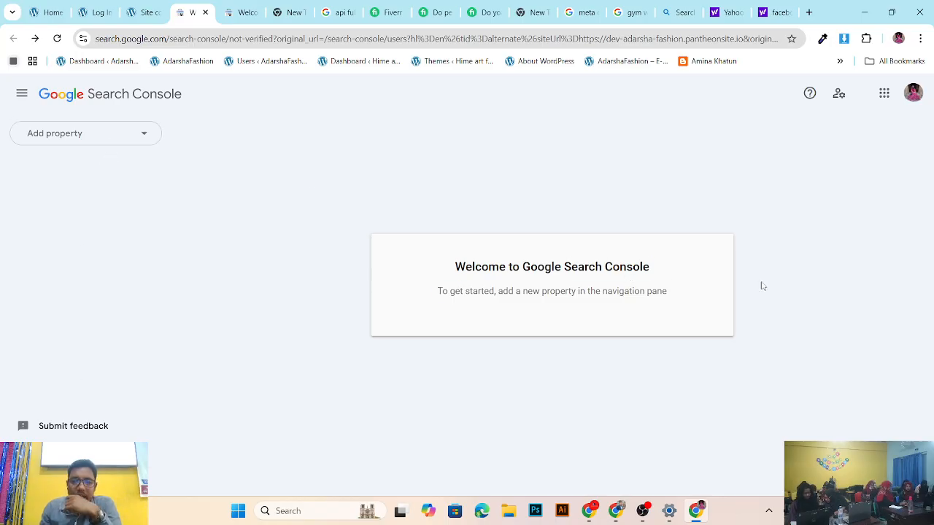
# Step: Return to Yoast SEO's Site connections page and review the verification code fields, focusing on the Google one
pyautogui.click(144, 14)
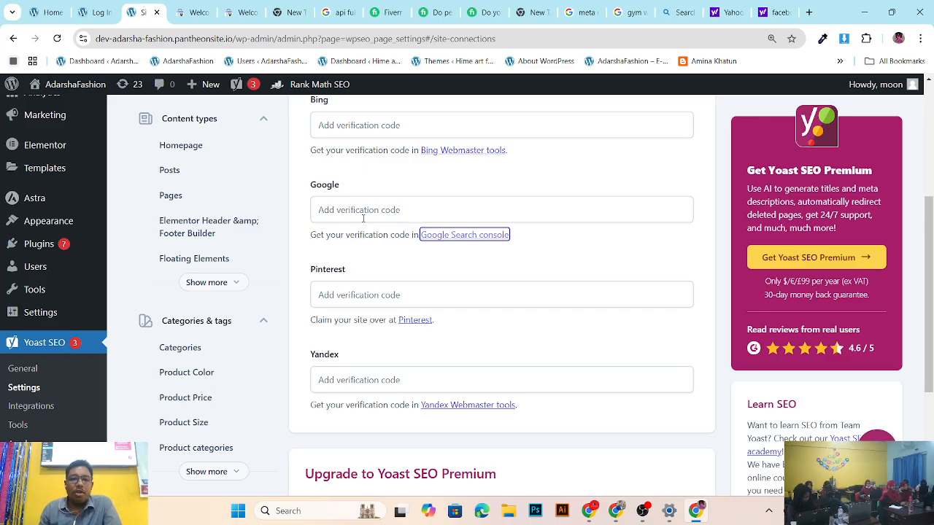
pyautogui.scroll(3, 204, 199)
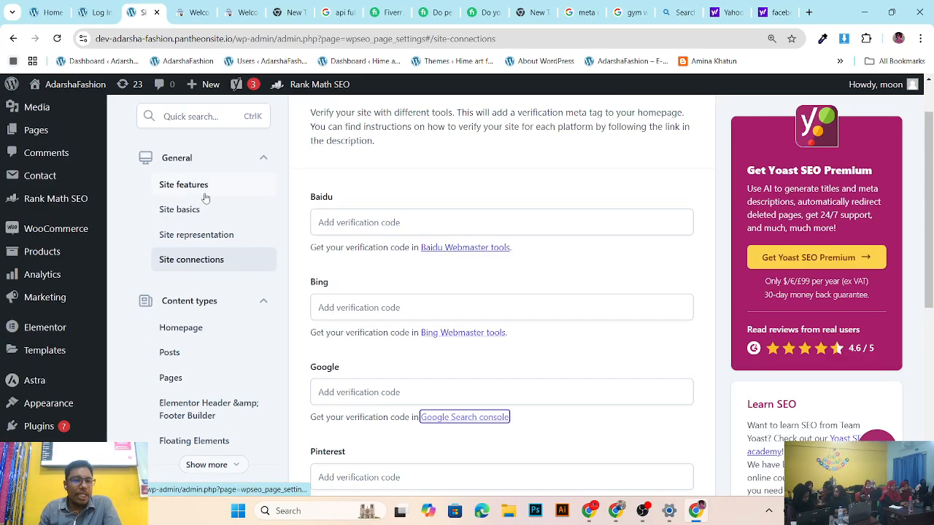
pyautogui.click(238, 261)
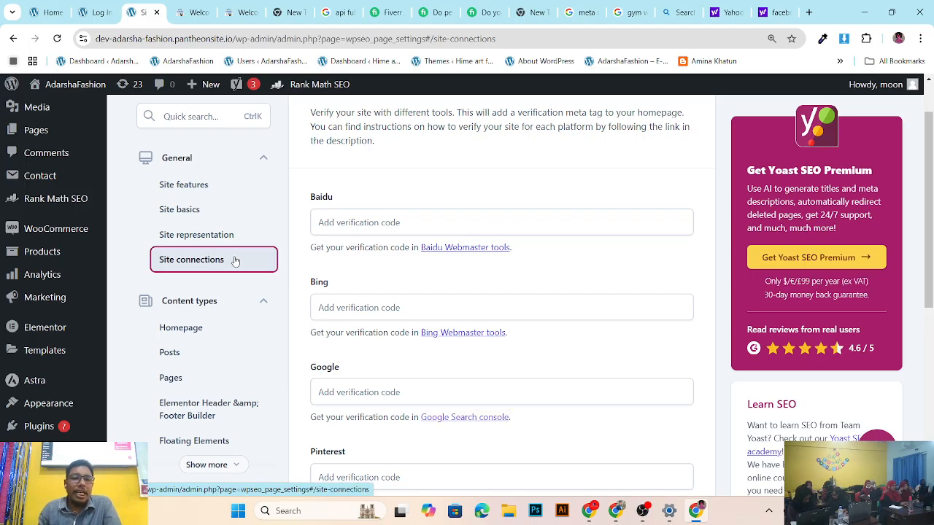
pyautogui.scroll(-3, 131, 408)
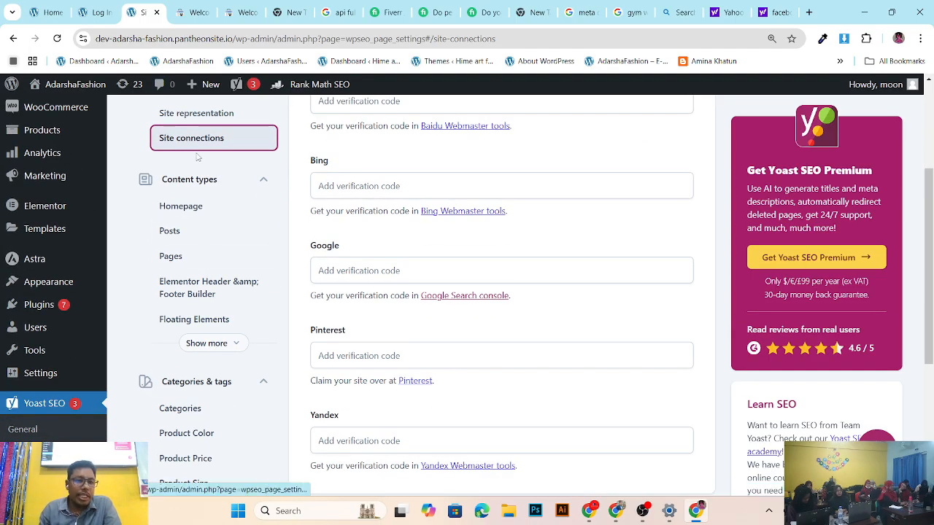
pyautogui.scroll(-1, 428, 267)
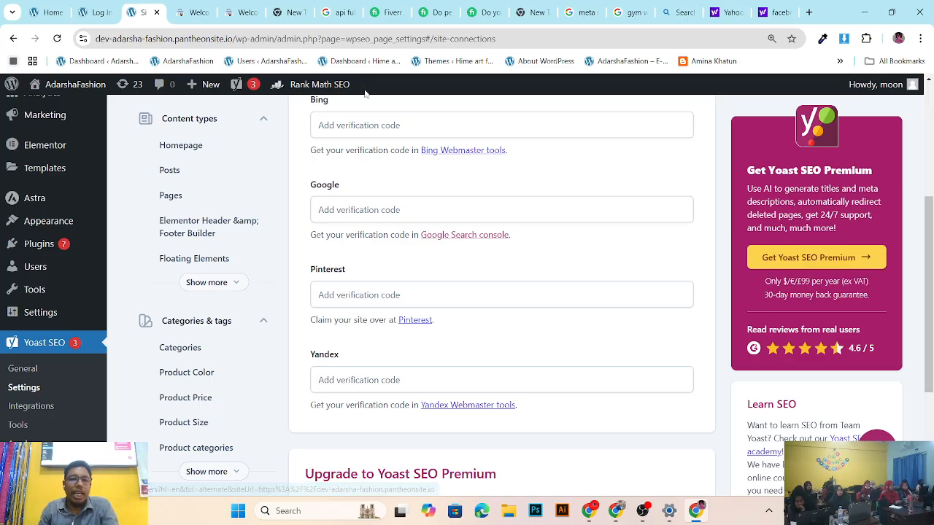
pyautogui.click(350, 211)
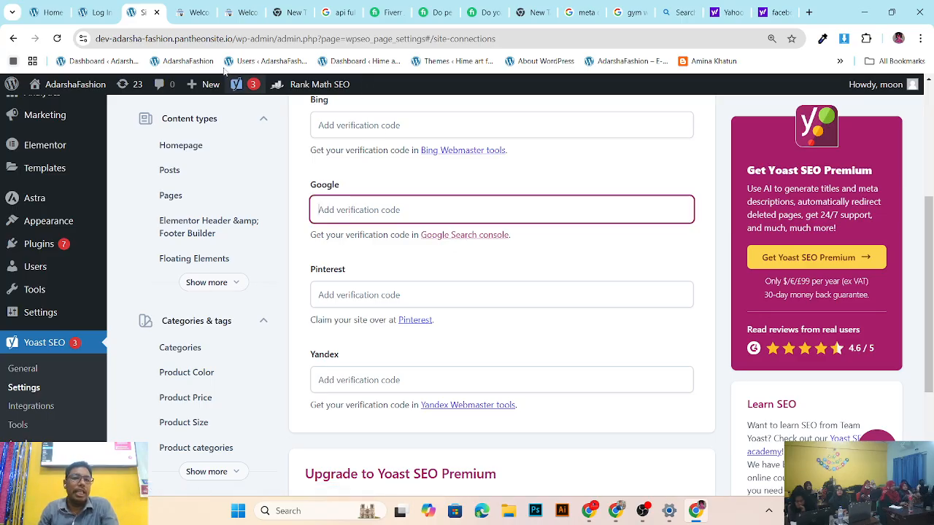
# Step: Switch back to Google Search Console and open the Add property selector to check for available properties
pyautogui.click(195, 12)
pyautogui.click(144, 22)
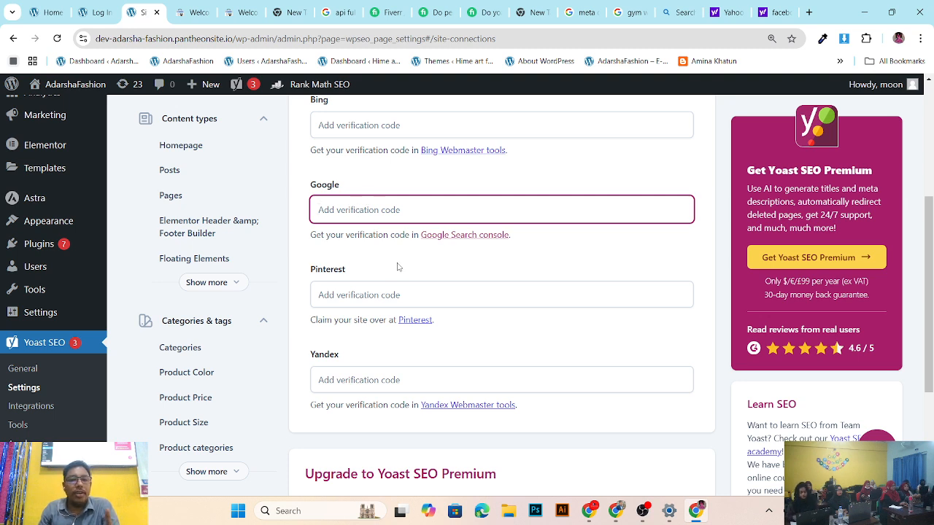
pyautogui.click(193, 12)
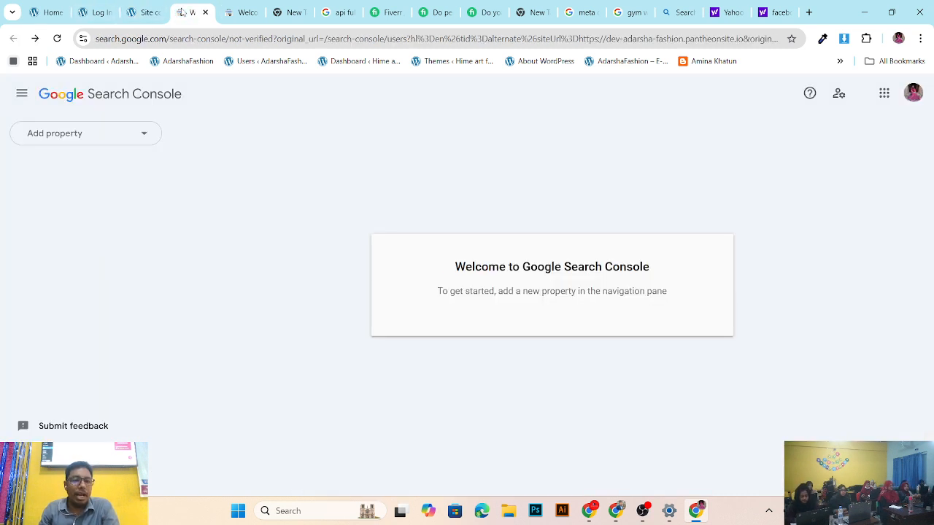
pyautogui.click(131, 135)
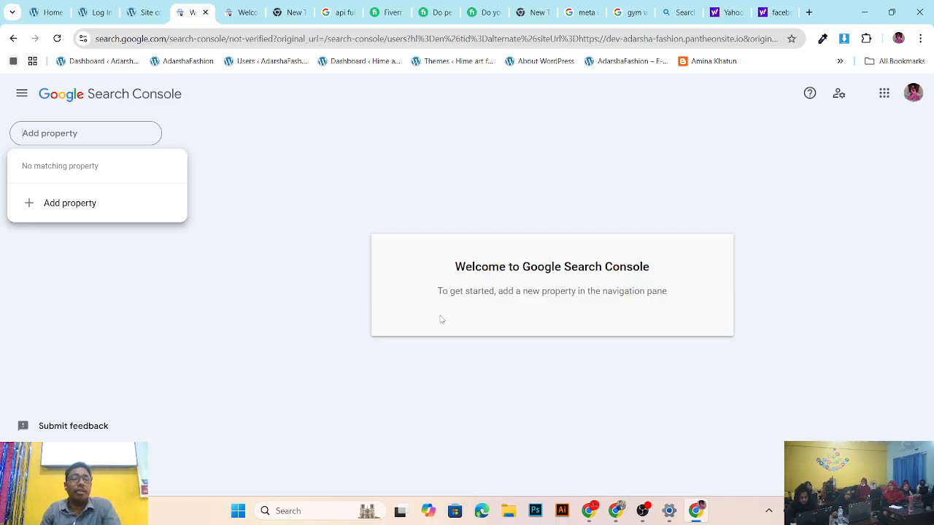
# Step: Go back to the Yoast SEO settings, look through the General pages and set the site representation to Person
pyautogui.click(140, 15)
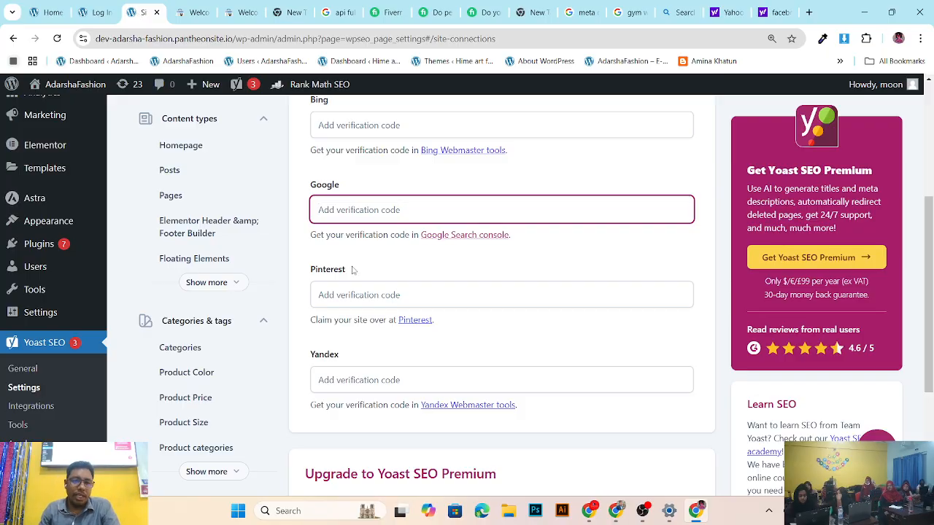
pyautogui.click(207, 234)
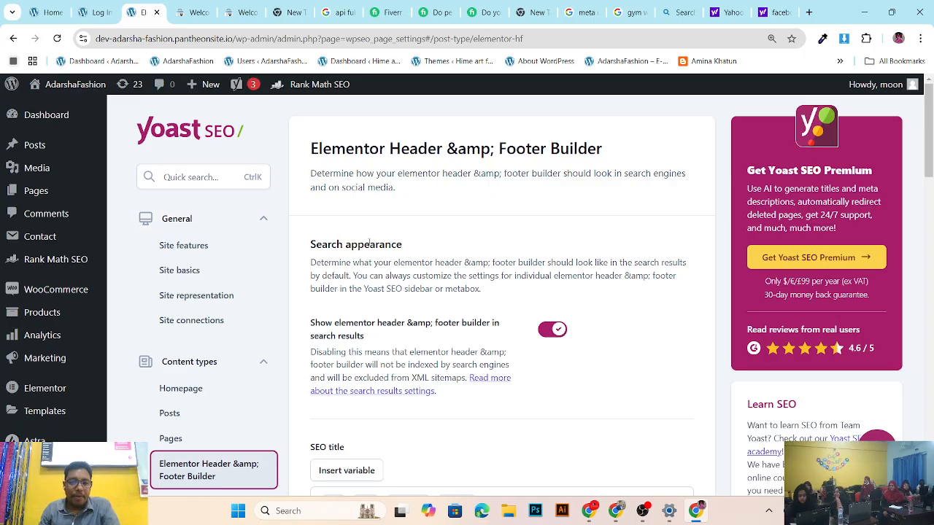
pyautogui.click(203, 248)
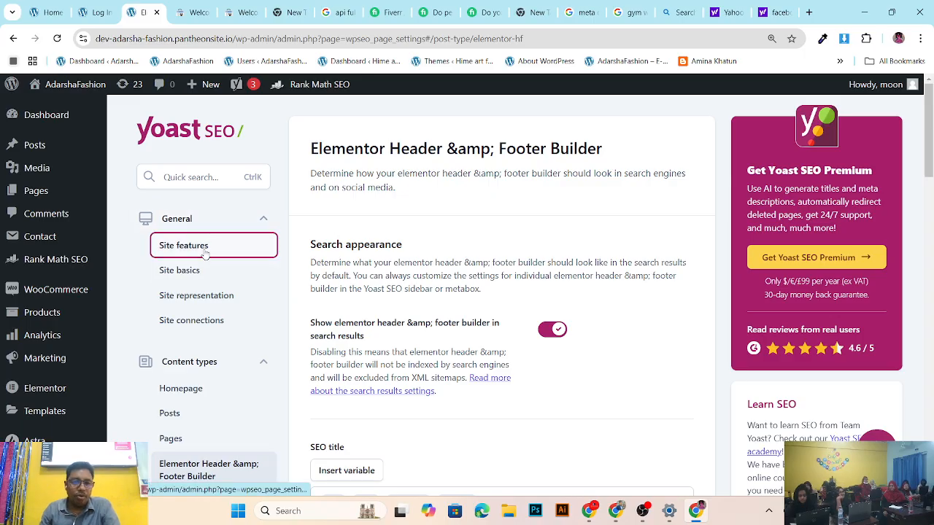
pyautogui.click(179, 274)
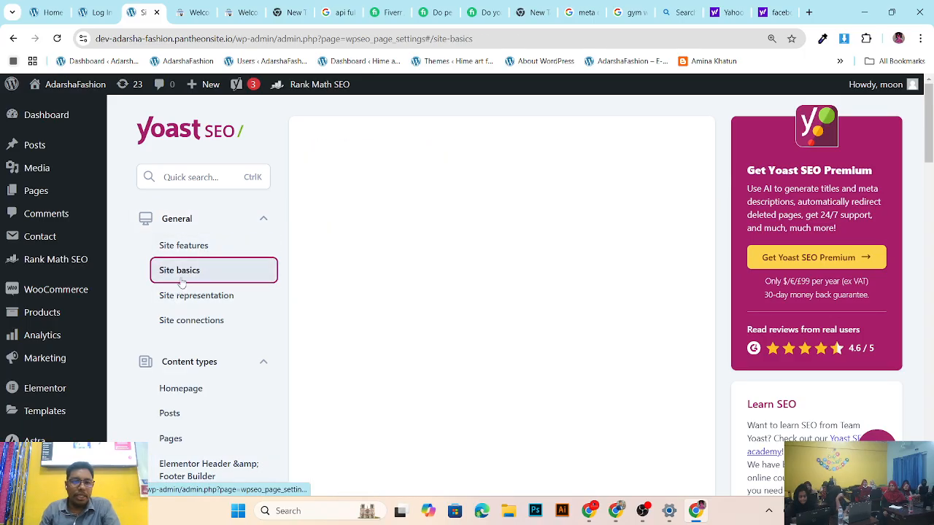
pyautogui.click(188, 297)
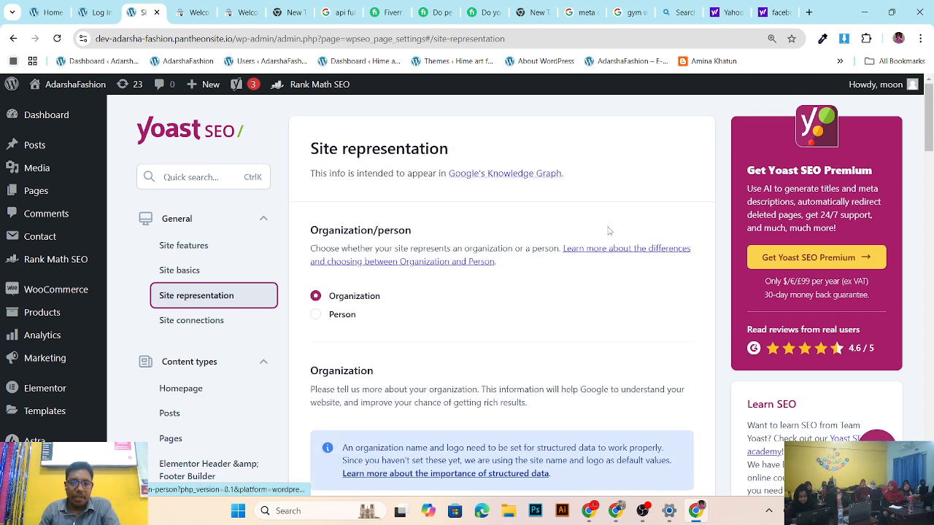
pyautogui.click(333, 315)
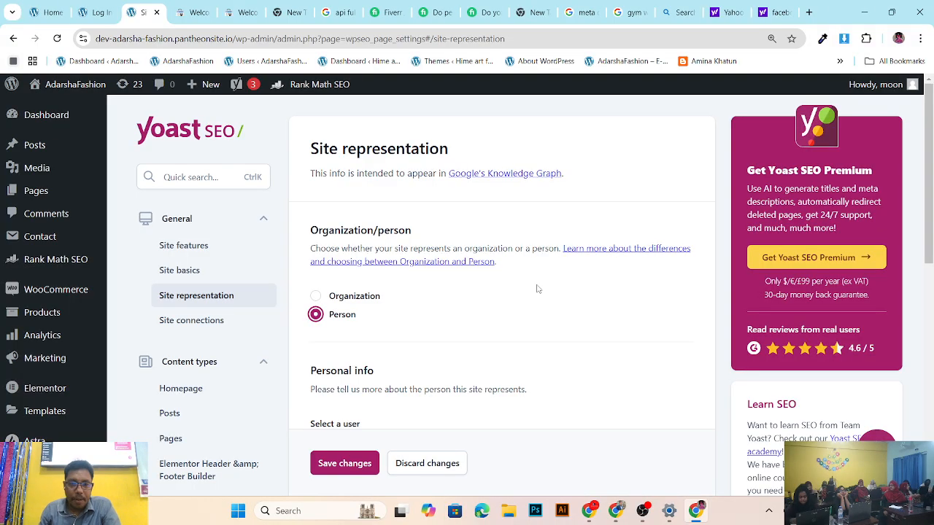
# Step: Open Google Search Console from the Google verification link on the Site connections page
pyautogui.click(204, 320)
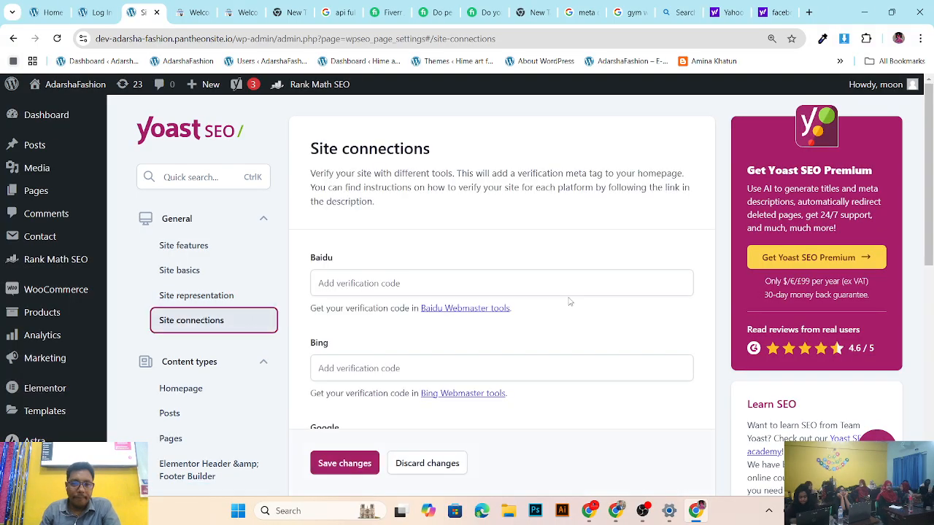
pyautogui.scroll(-3, 567, 299)
pyautogui.click(477, 241)
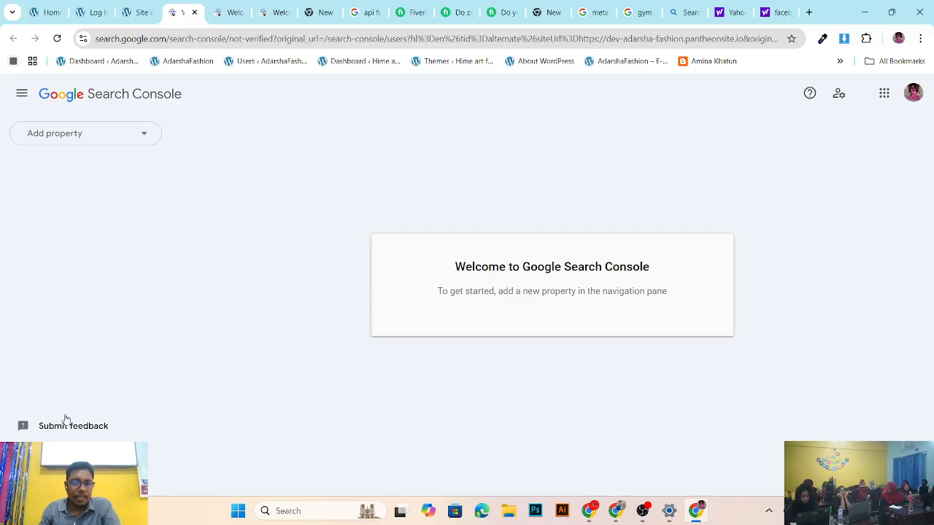
pyautogui.click(73, 426)
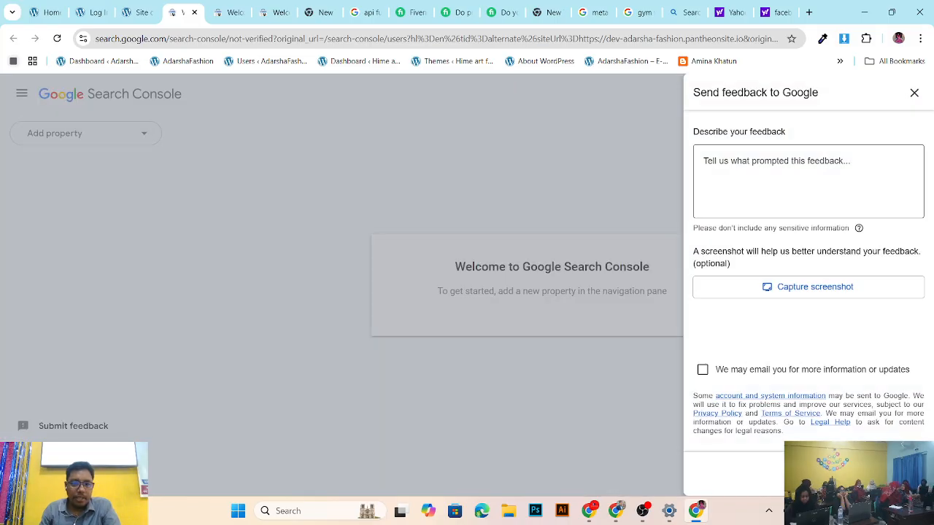
pyautogui.click(703, 370)
pyautogui.click(914, 93)
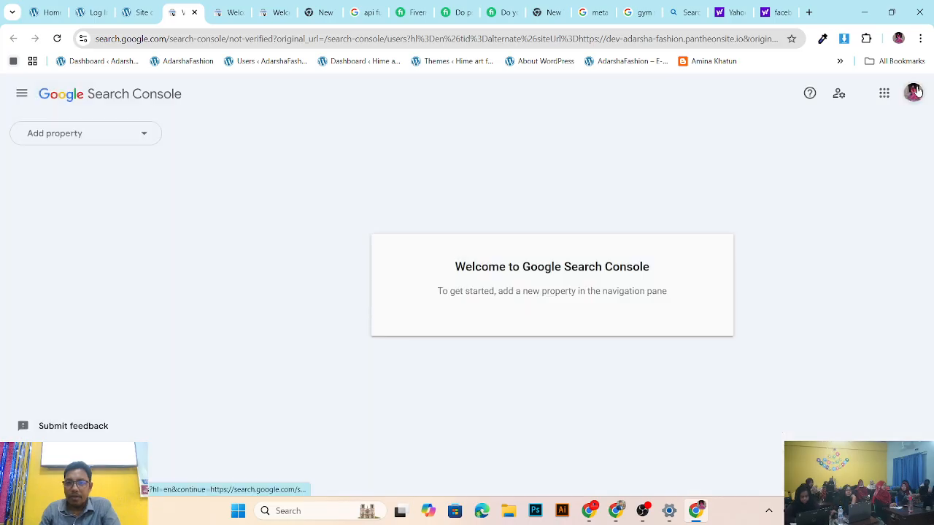
# Step: Return to the Yoast SEO Site connections page, review the Google, Pinterest and Yandex verification fields and save the changed settings
pyautogui.click(144, 11)
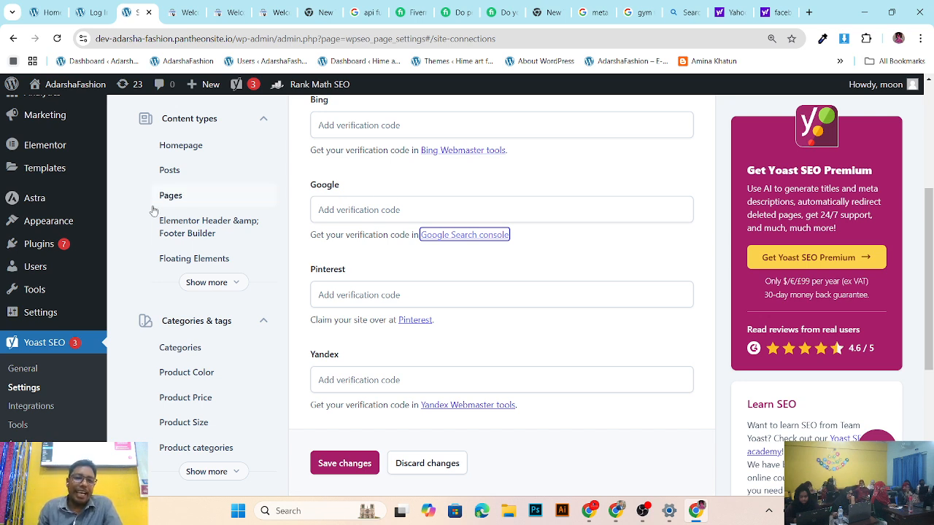
pyautogui.moveTo(153, 212); pyautogui.dragTo(420, 254)
pyautogui.click(565, 268)
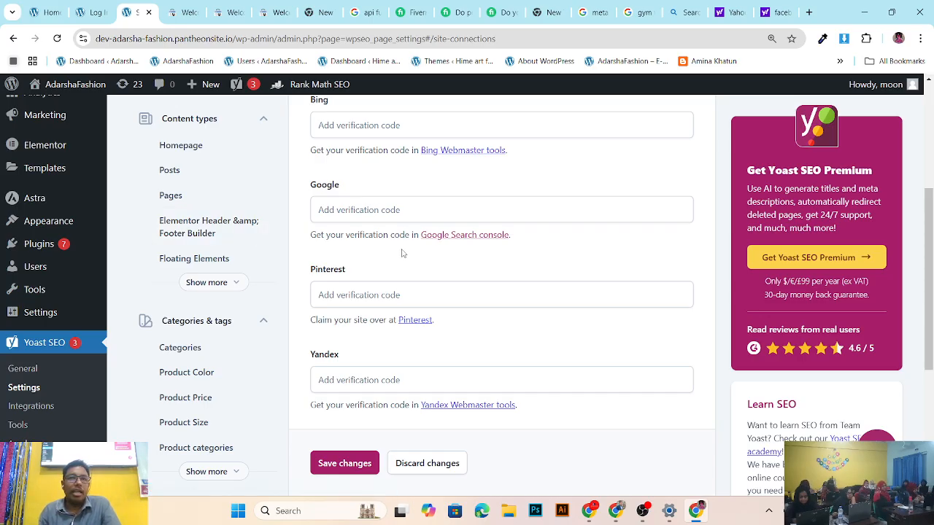
pyautogui.scroll(-2, 403, 253)
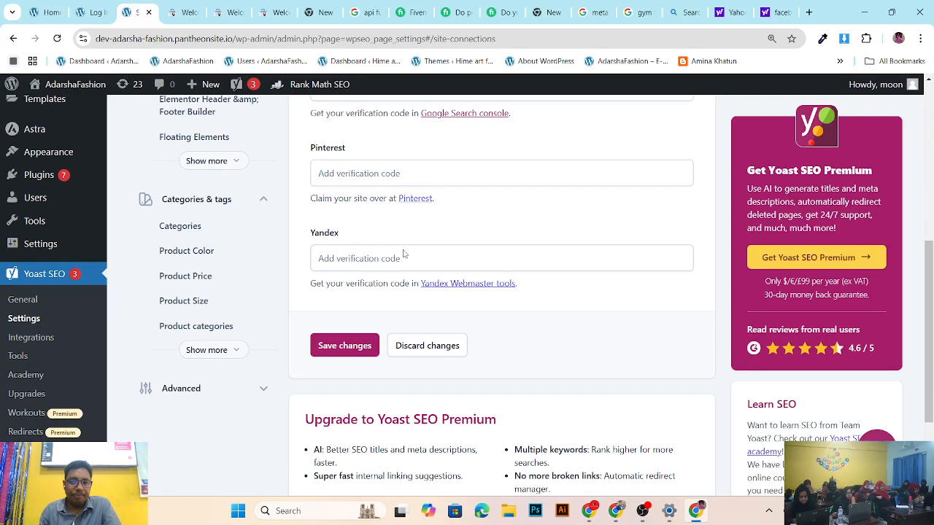
pyautogui.scroll(3, 547, 249)
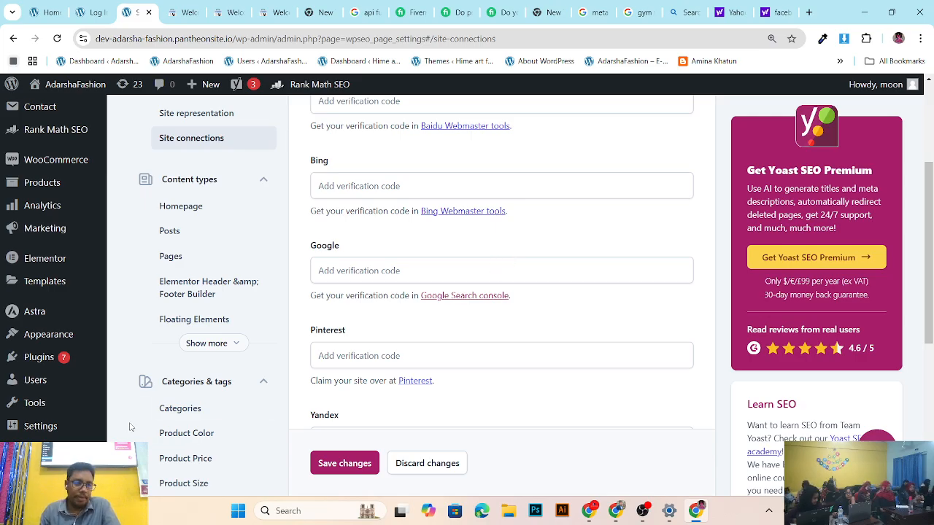
pyautogui.scroll(-4, 438, 337)
pyautogui.scroll(-1, 438, 337)
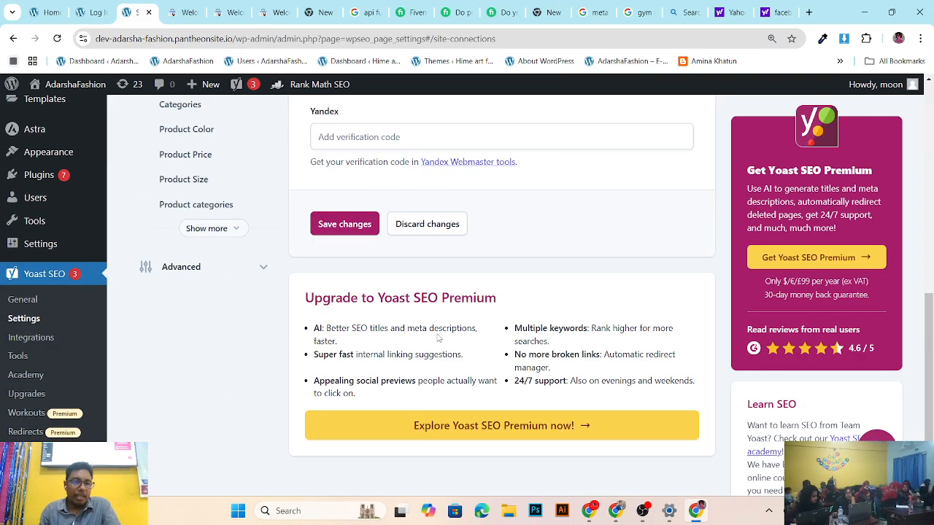
pyautogui.scroll(1, 418, 213)
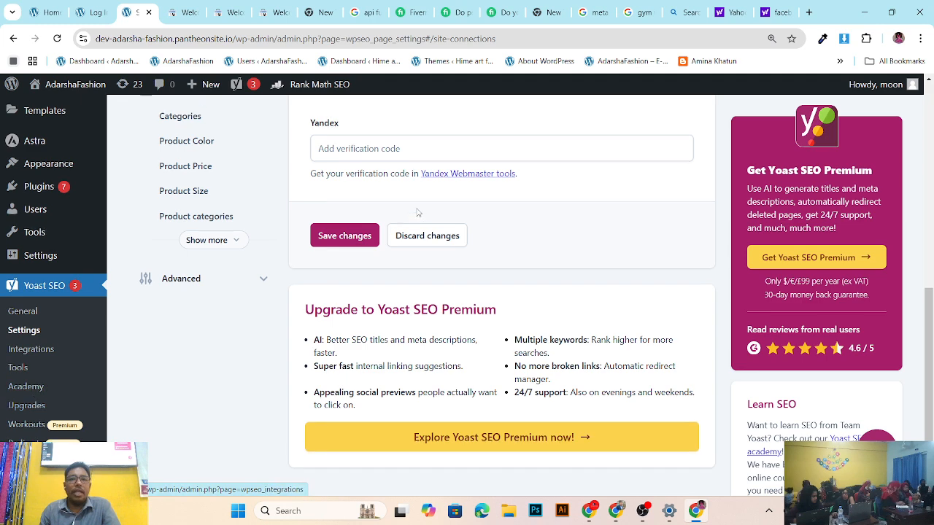
pyautogui.scroll(3, 418, 212)
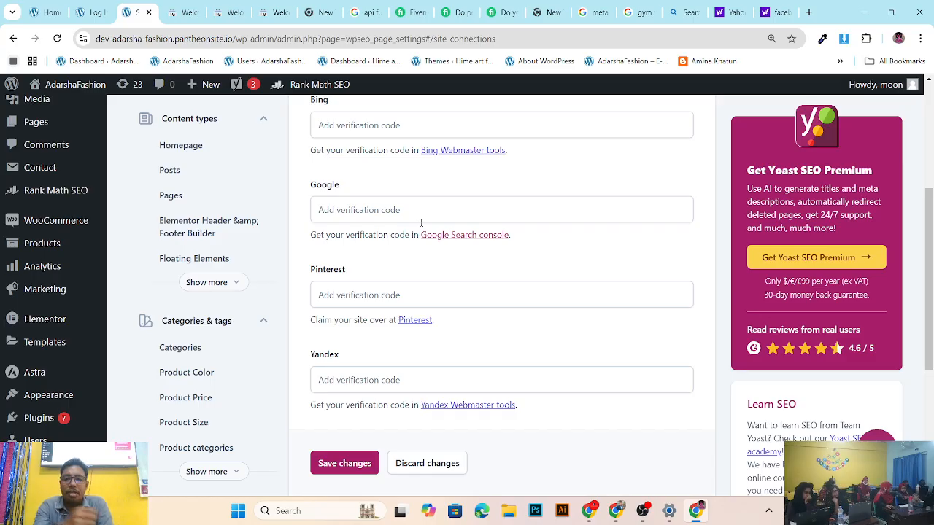
pyautogui.scroll(-4, 421, 223)
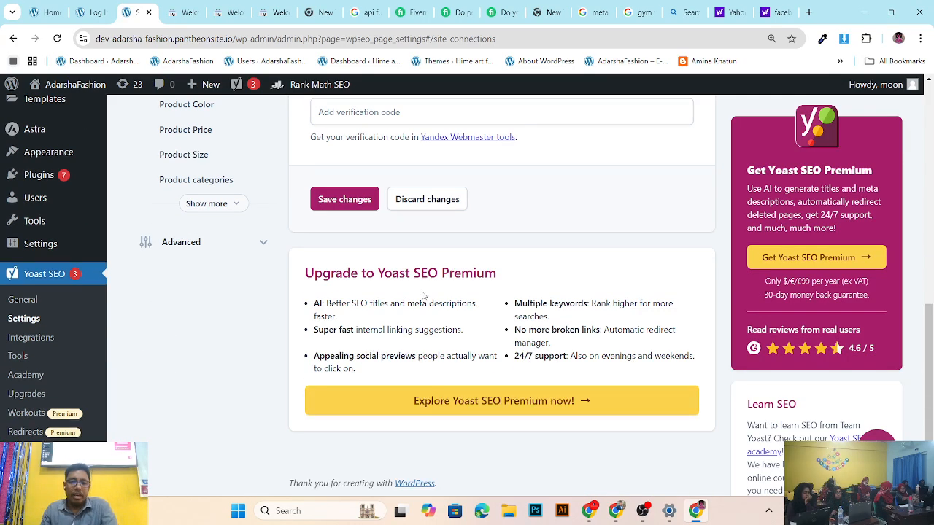
pyautogui.click(351, 199)
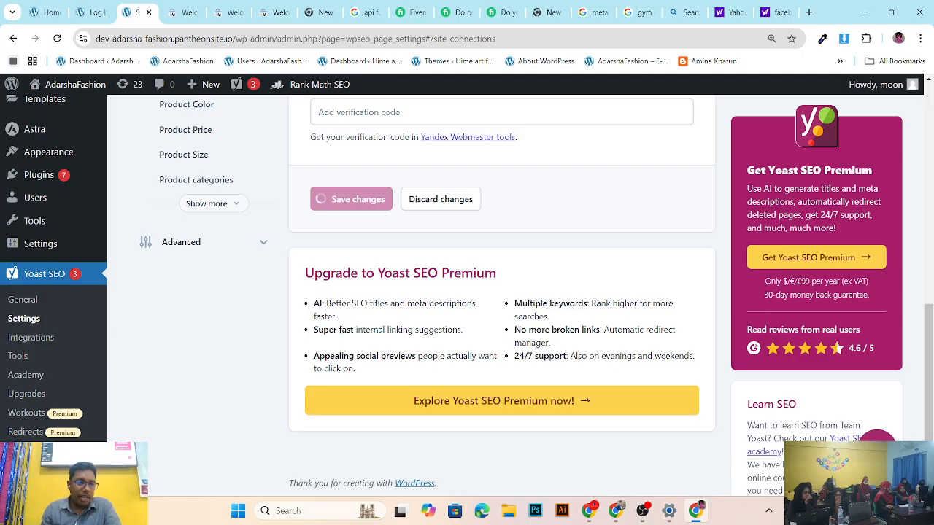
# Step: Browse the courses on Yoast SEO's Academy page and the premium features on its Upgrades page
pyautogui.click(28, 376)
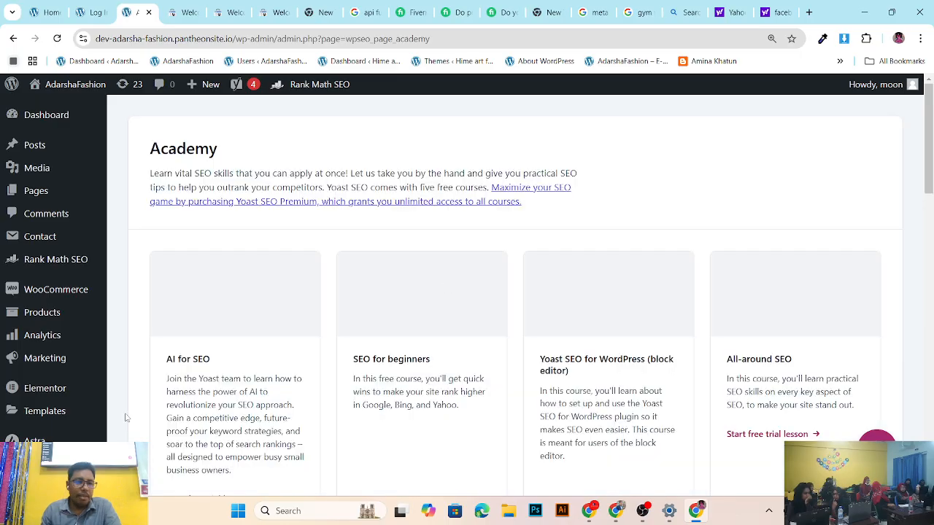
pyautogui.scroll(-3, 380, 270)
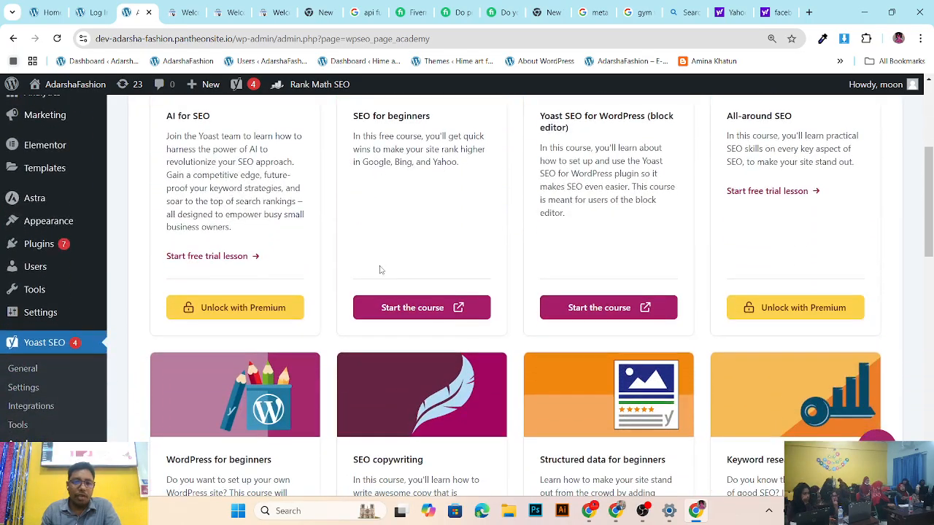
pyautogui.scroll(-2, 376, 273)
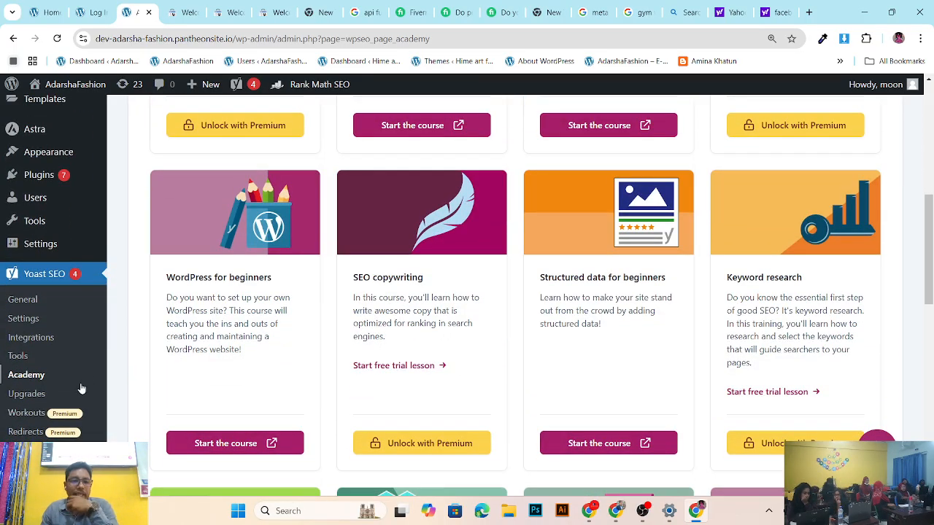
pyautogui.click(32, 394)
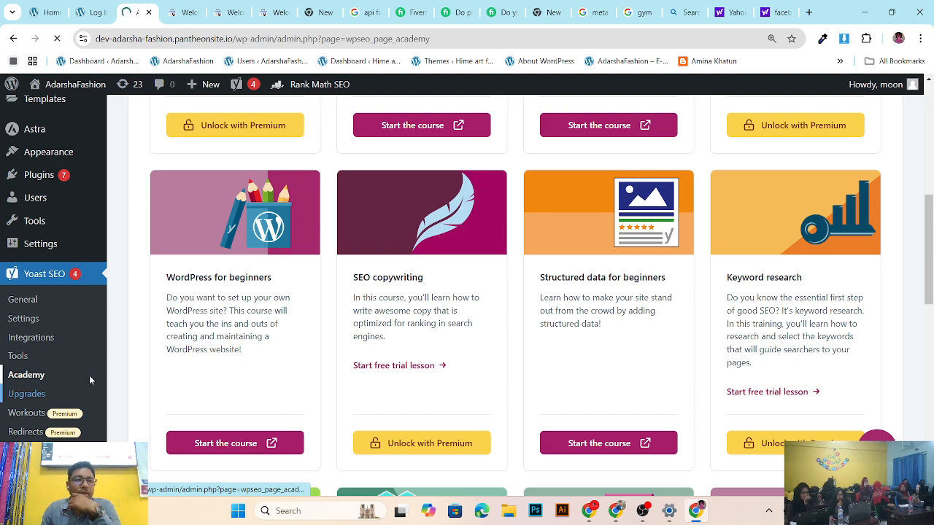
pyautogui.scroll(-2, 195, 338)
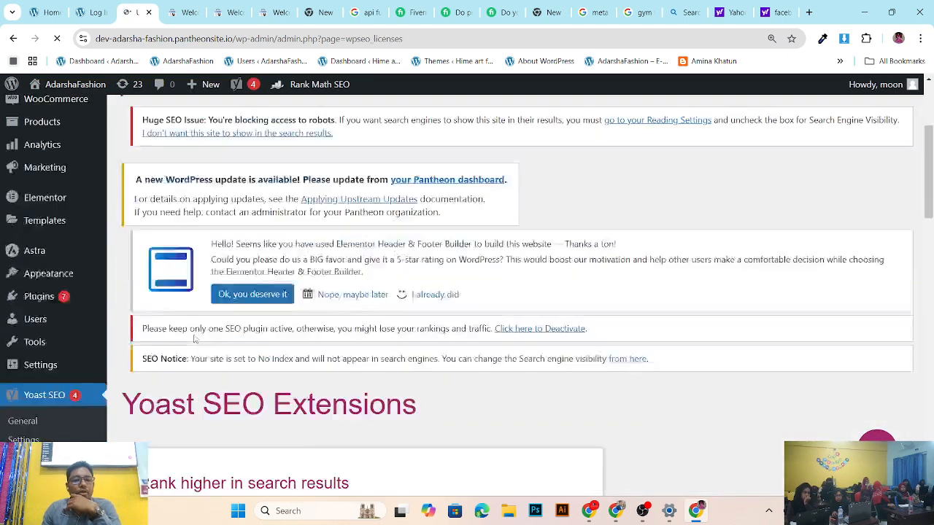
pyautogui.scroll(-2, 195, 338)
pyautogui.scroll(-4, 195, 338)
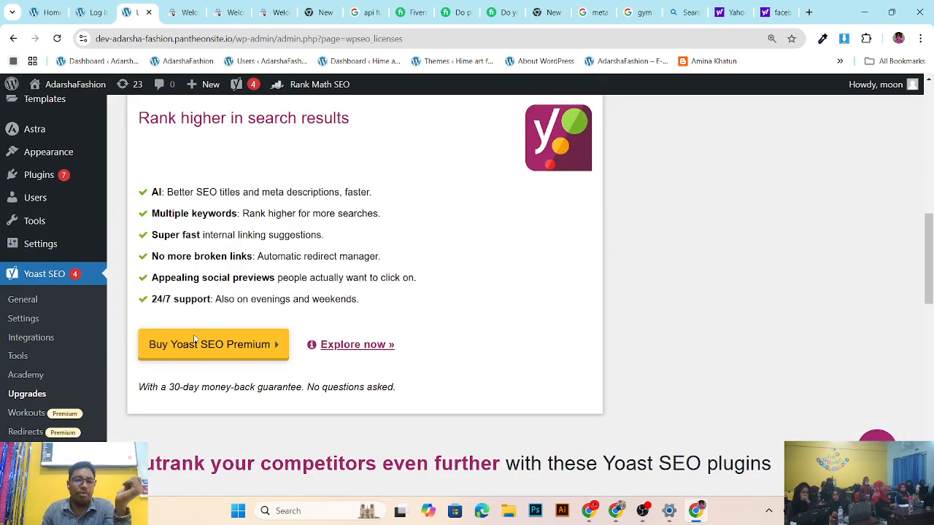